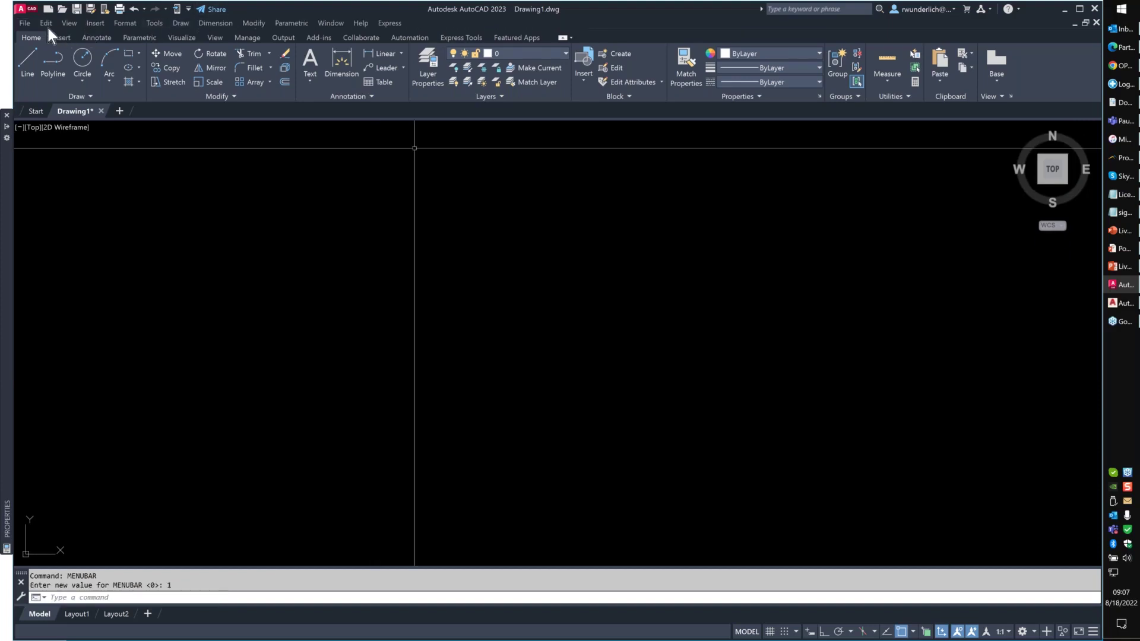
# - Display the Layers toolbar from the AutoCAD toolbar set and check its layer list
pyautogui.click(155, 23)
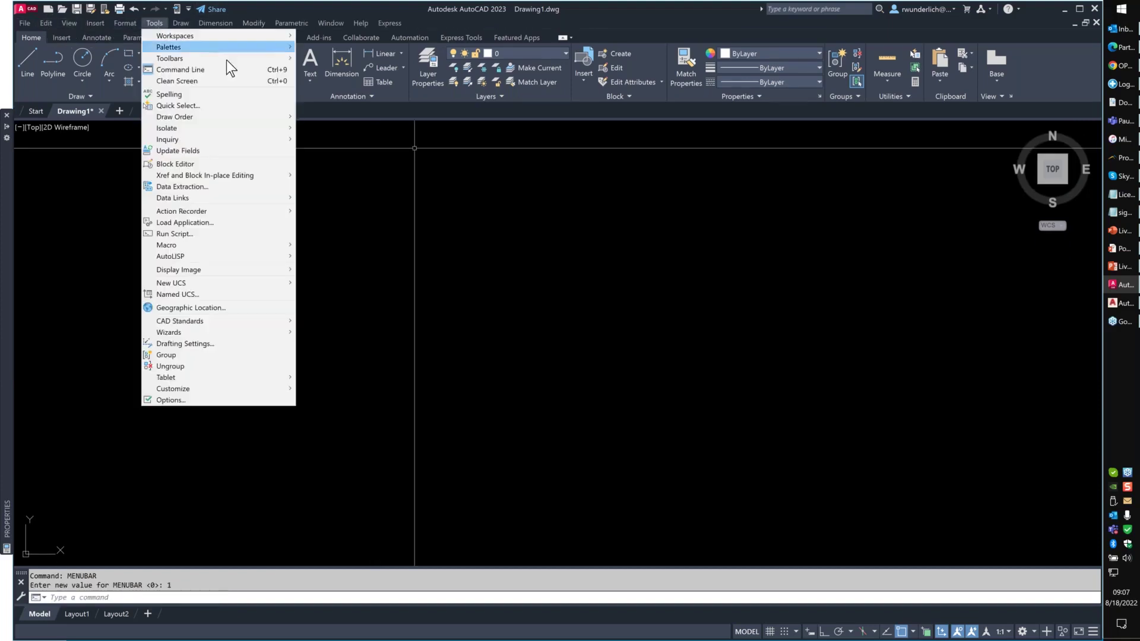
pyautogui.moveTo(188, 59)
pyautogui.moveTo(327, 58)
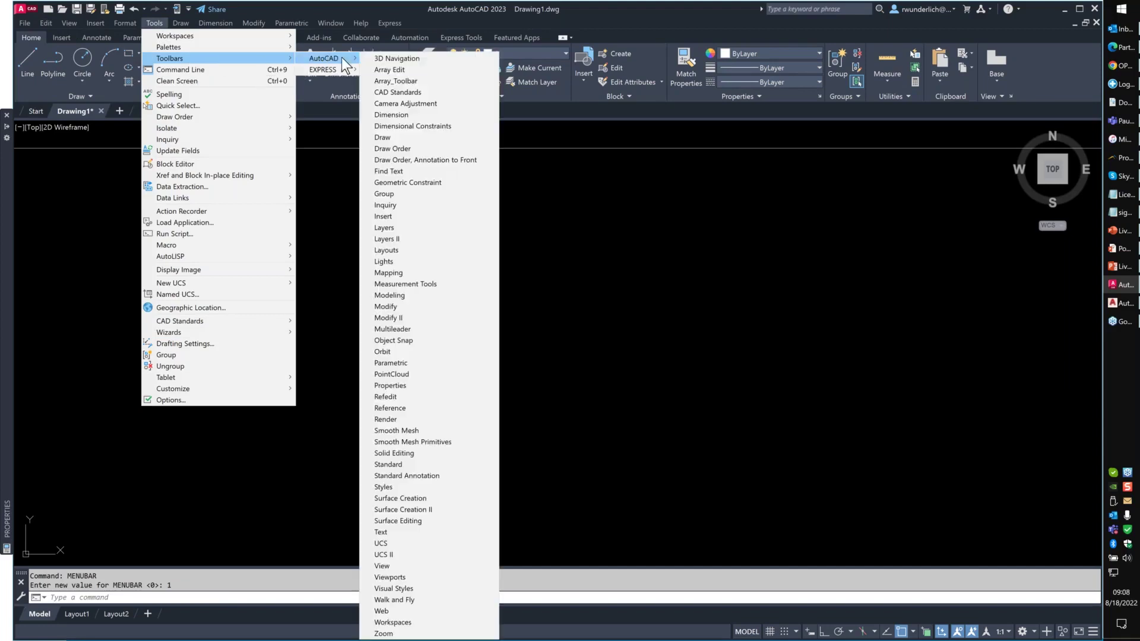
pyautogui.click(410, 228)
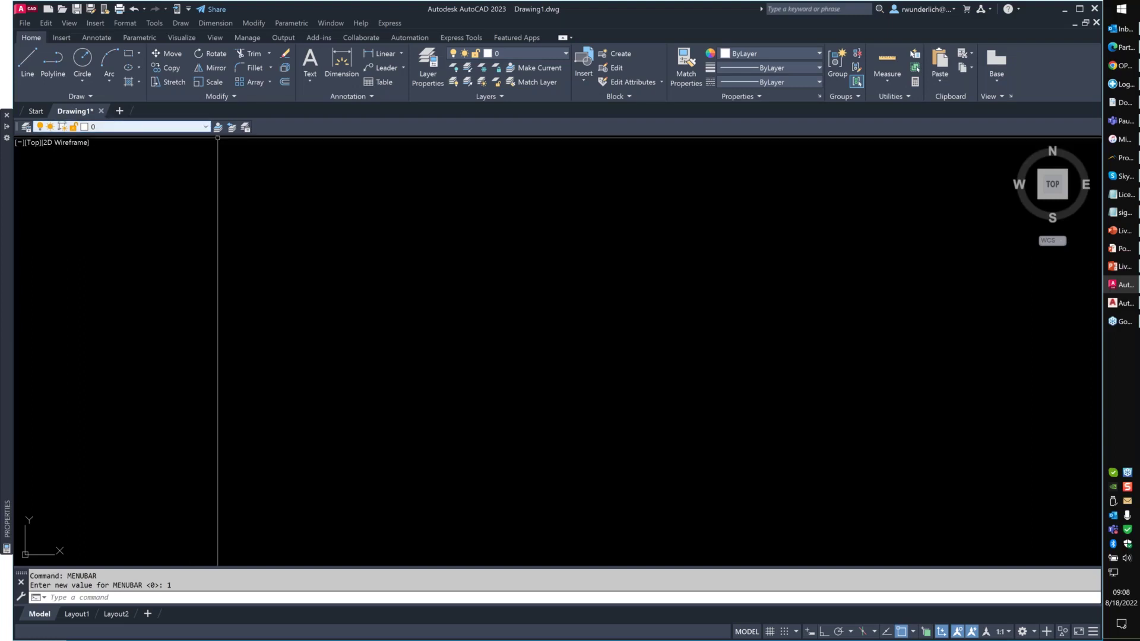
pyautogui.click(132, 127)
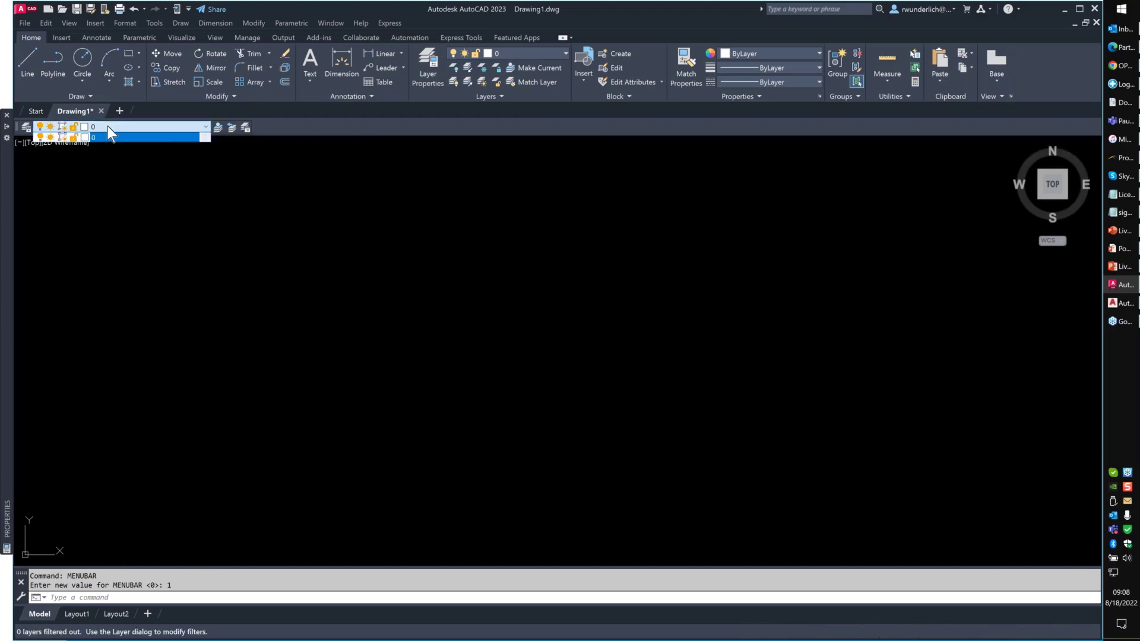
pyautogui.click(133, 181)
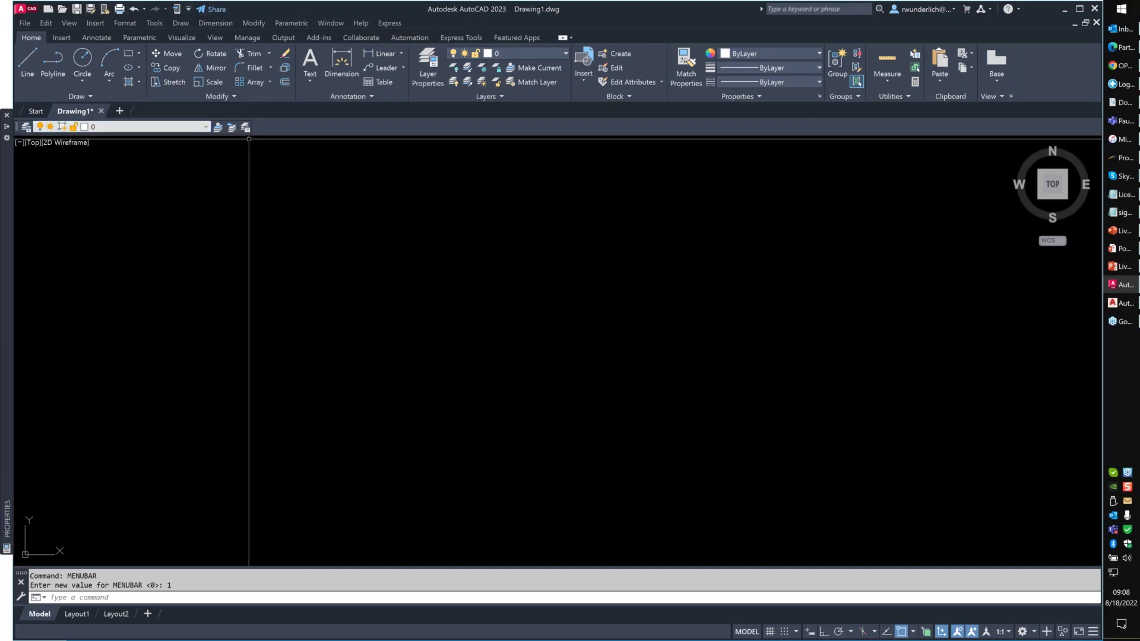
# - Display the Draw Order toolbar from the AutoCAD toolbar set alongside the Layers toolbar
pyautogui.rightClick(293, 126)
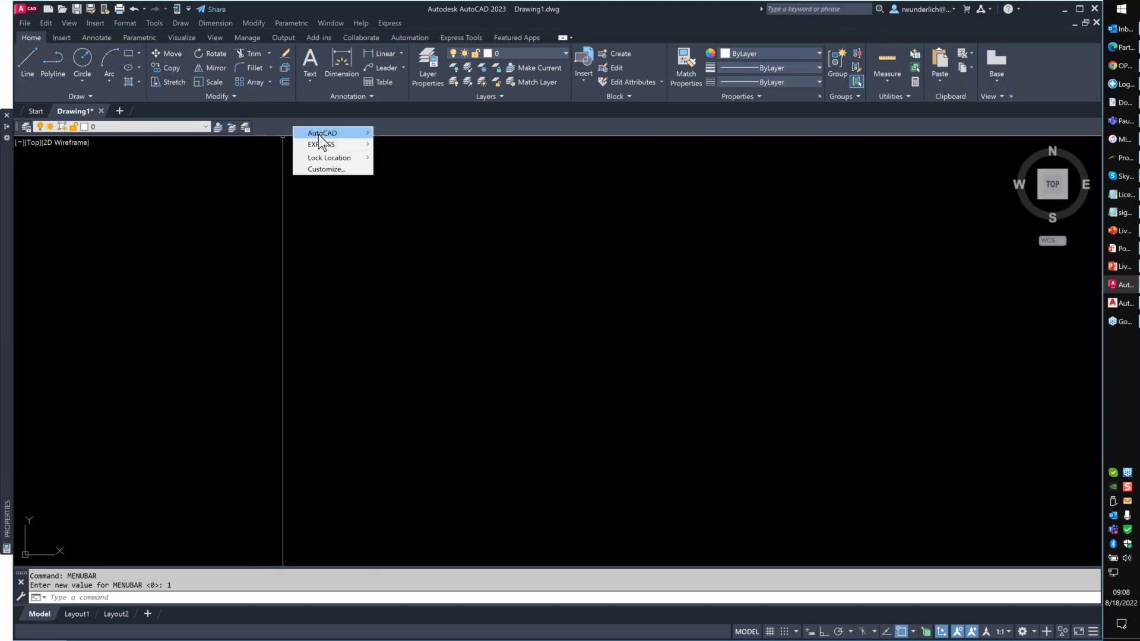
pyautogui.moveTo(318, 134)
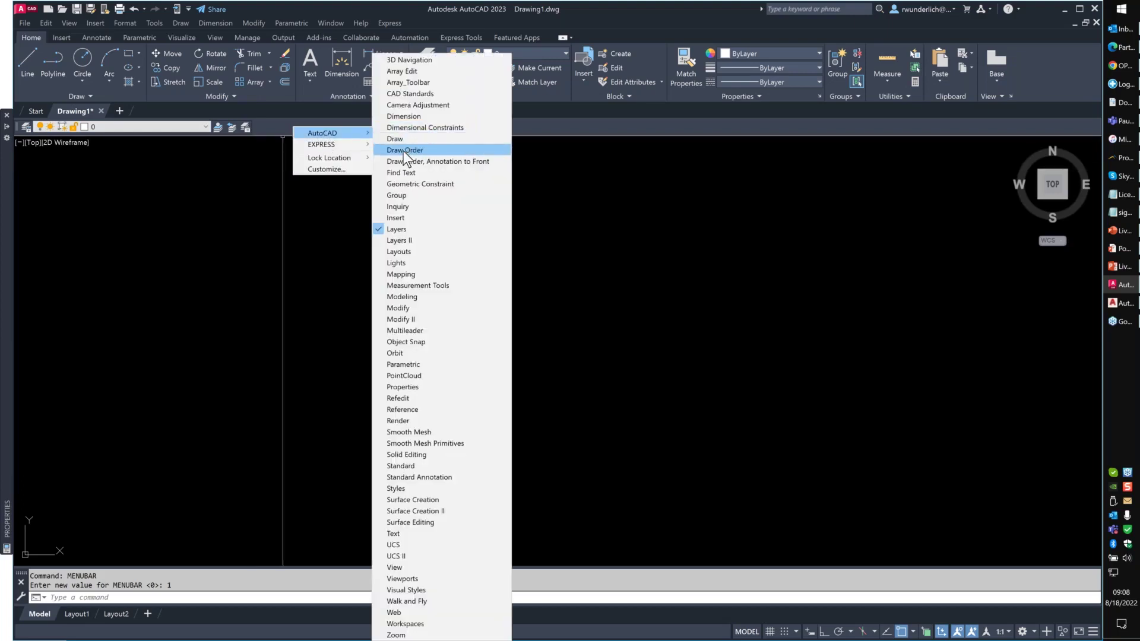
pyautogui.click(404, 150)
# - Display the Draw toolbar, float it over the drawing area, and close it
pyautogui.rightClick(280, 138)
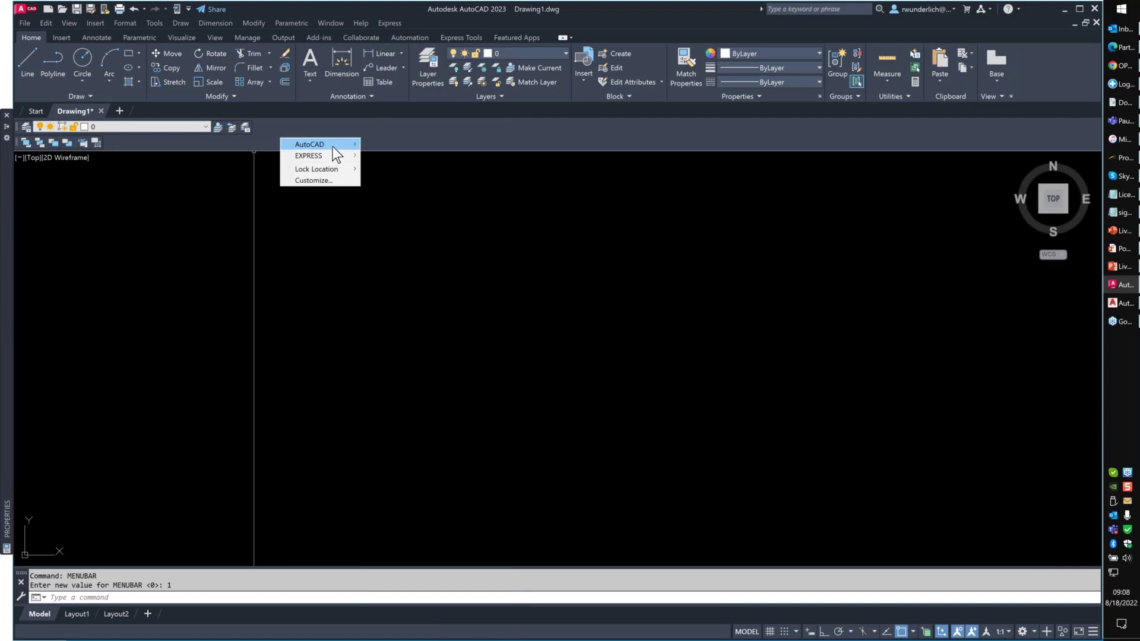
pyautogui.moveTo(330, 146)
pyautogui.click(380, 139)
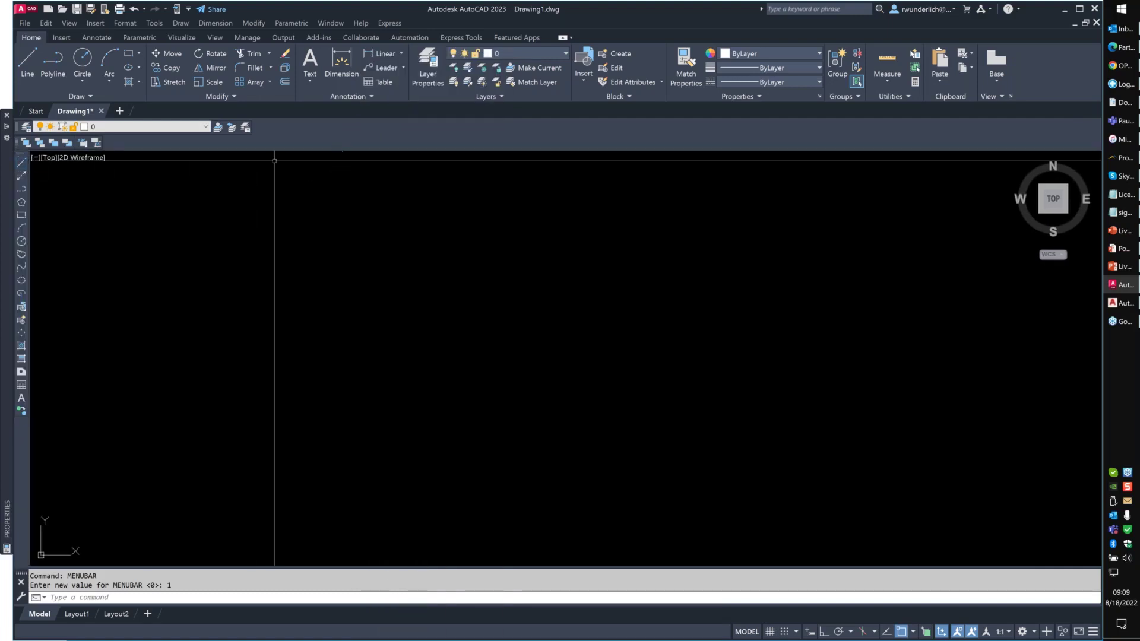
pyautogui.moveTo(20, 156); pyautogui.dragTo(169, 185)
pyautogui.moveTo(449, 186)
pyautogui.mouseDown()
pyautogui.moveTo(461, 213)
pyautogui.moveTo(324, 184)
pyautogui.mouseUp()
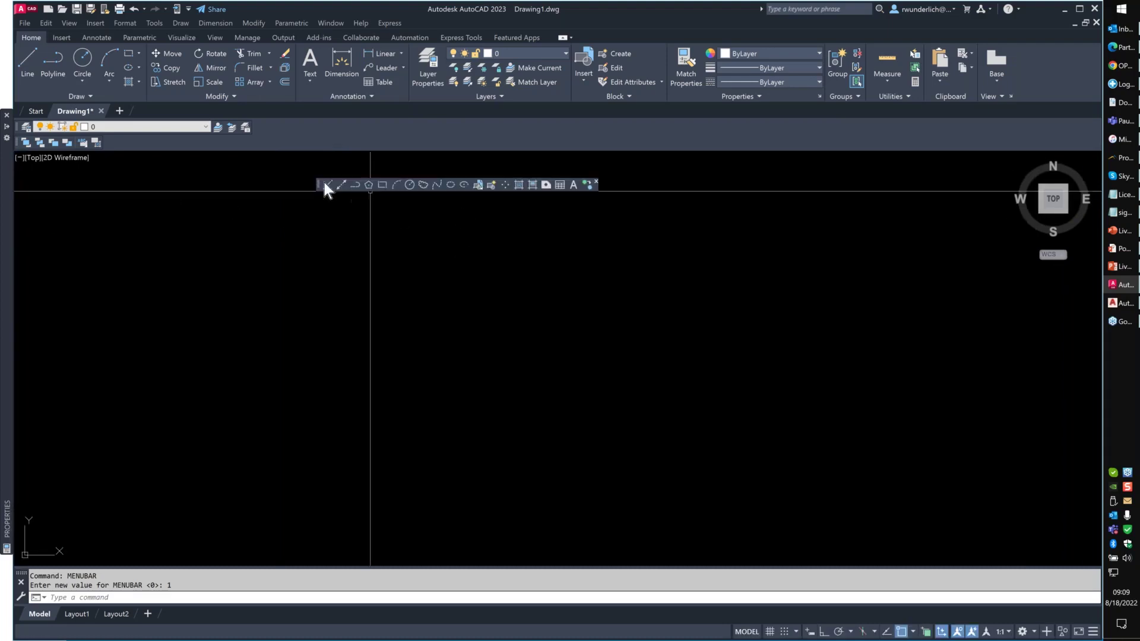
pyautogui.click(596, 183)
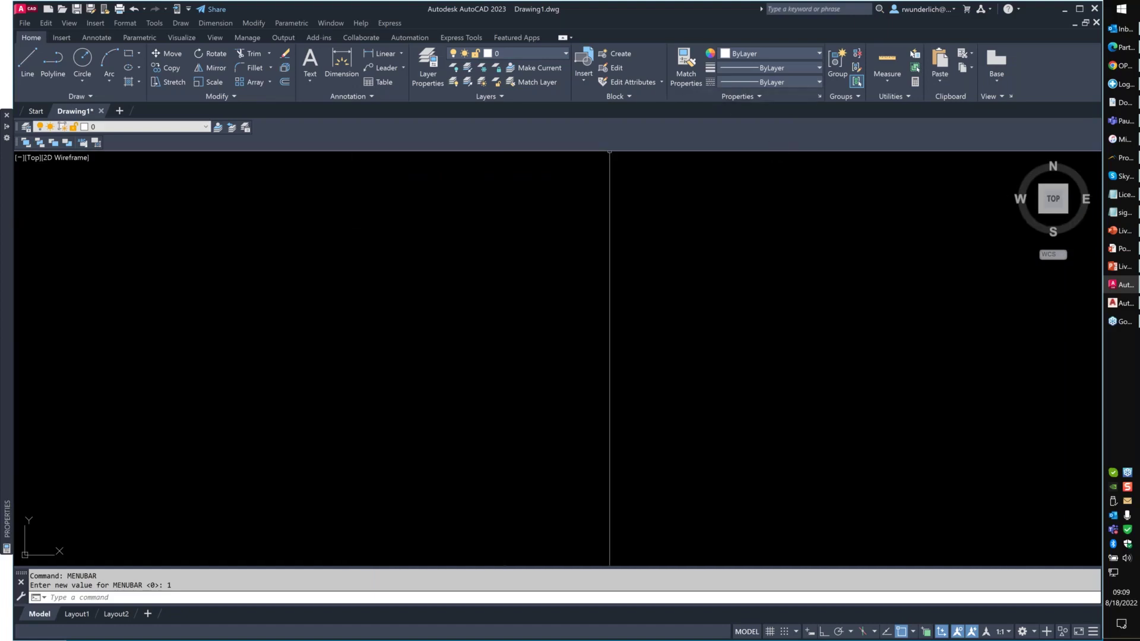
# - Save the current workspace as Drafting & Annotation, replacing the existing workspace of that name
pyautogui.moveTo(1114, 305)
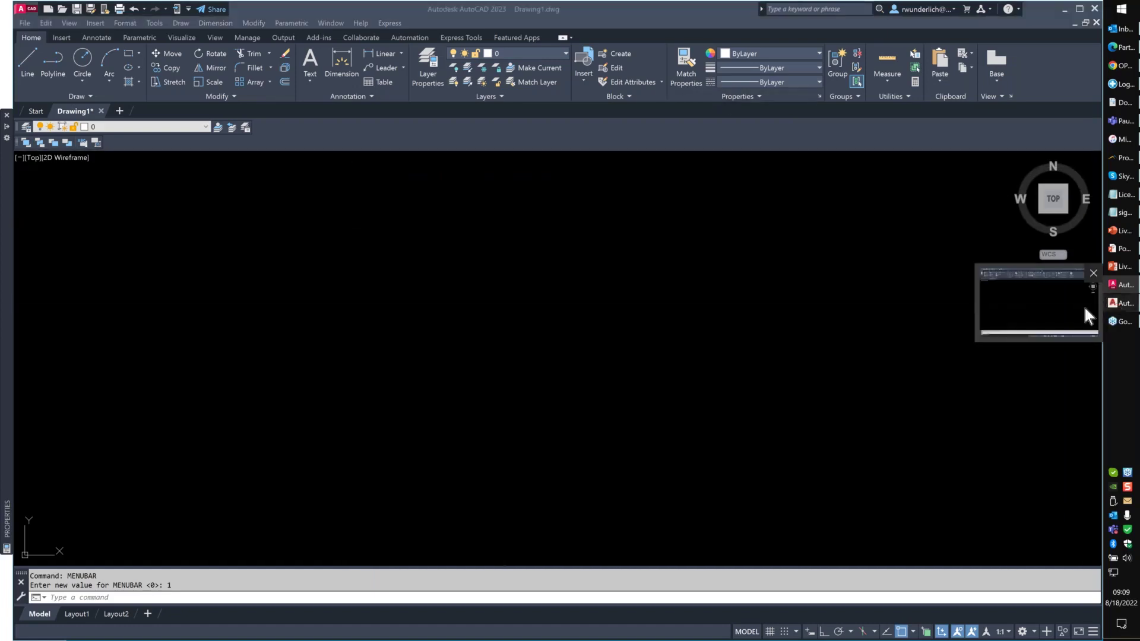
pyautogui.click(1022, 631)
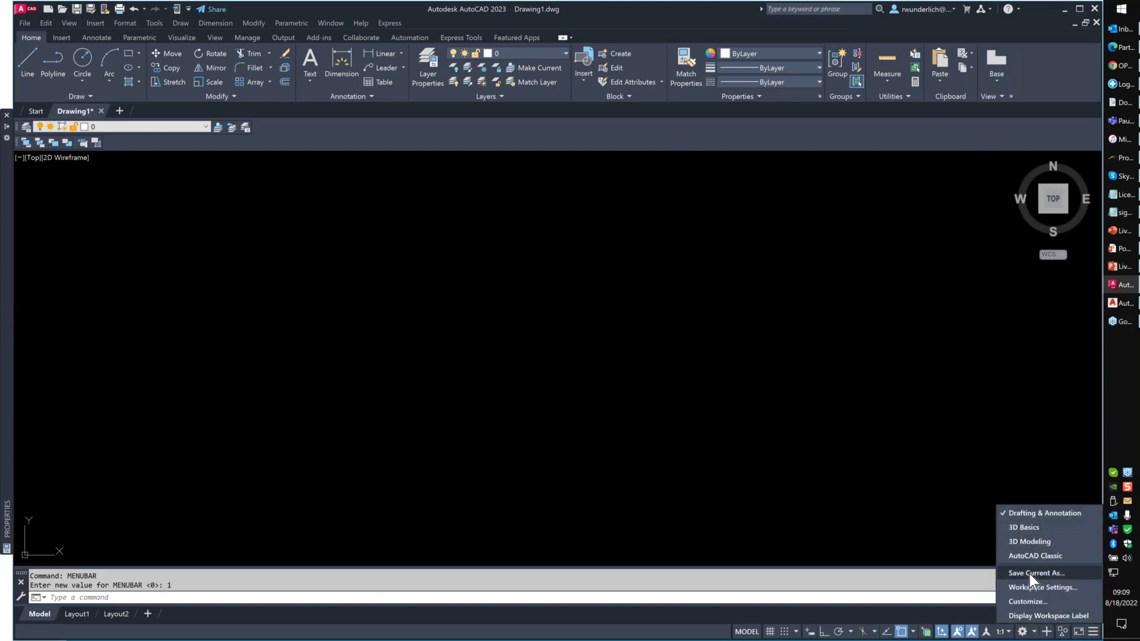
pyautogui.click(1038, 573)
pyautogui.click(614, 317)
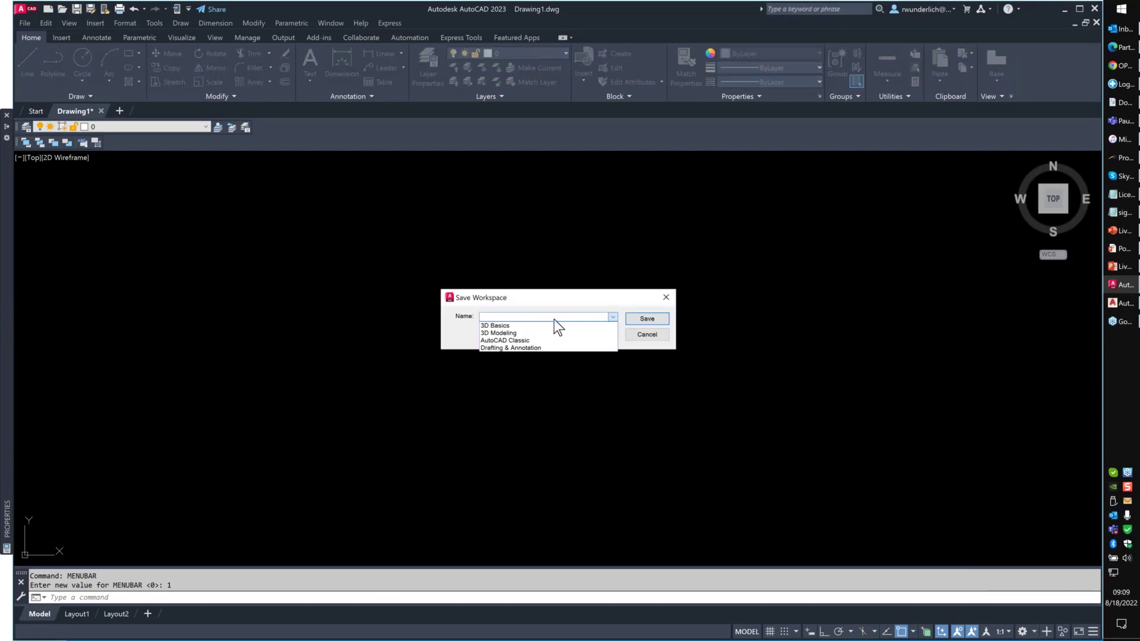
pyautogui.click(525, 347)
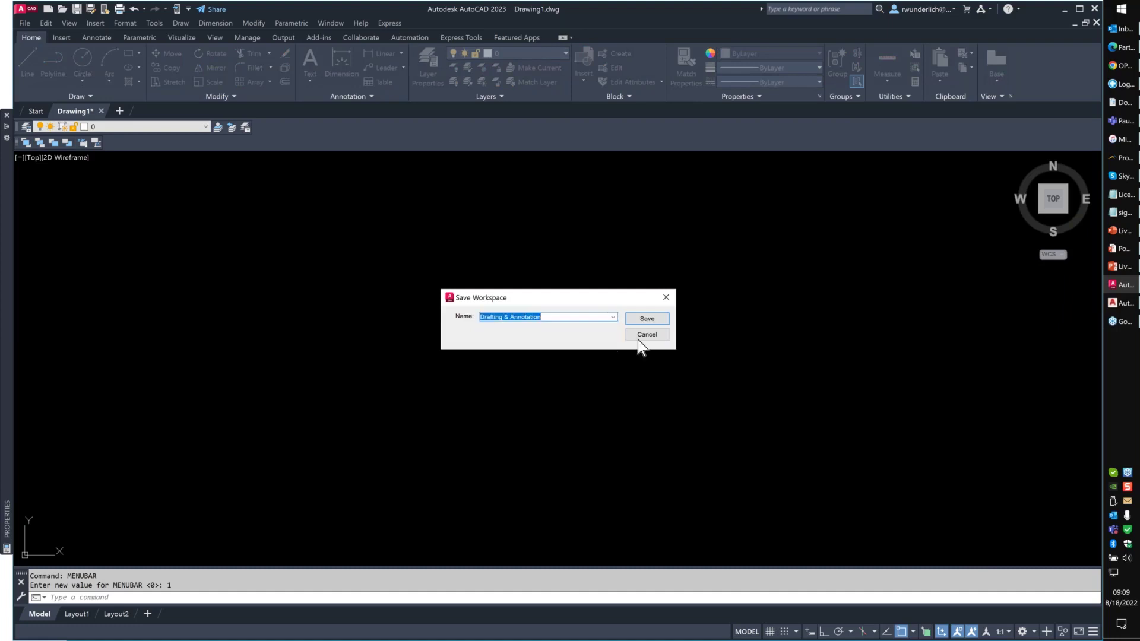
pyautogui.click(654, 317)
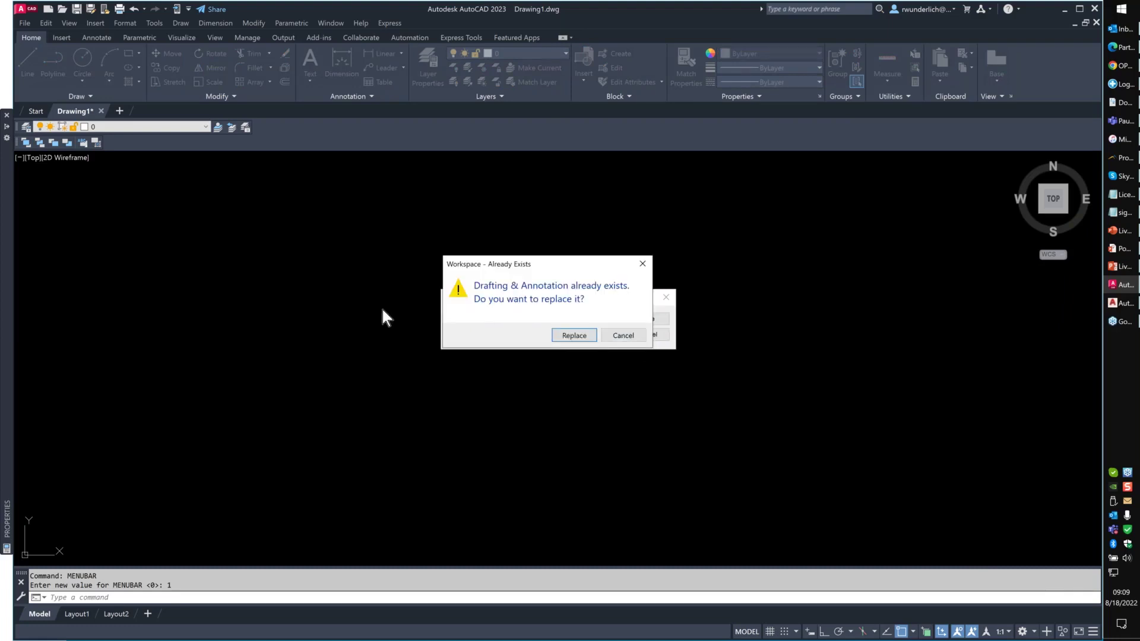
pyautogui.click(562, 336)
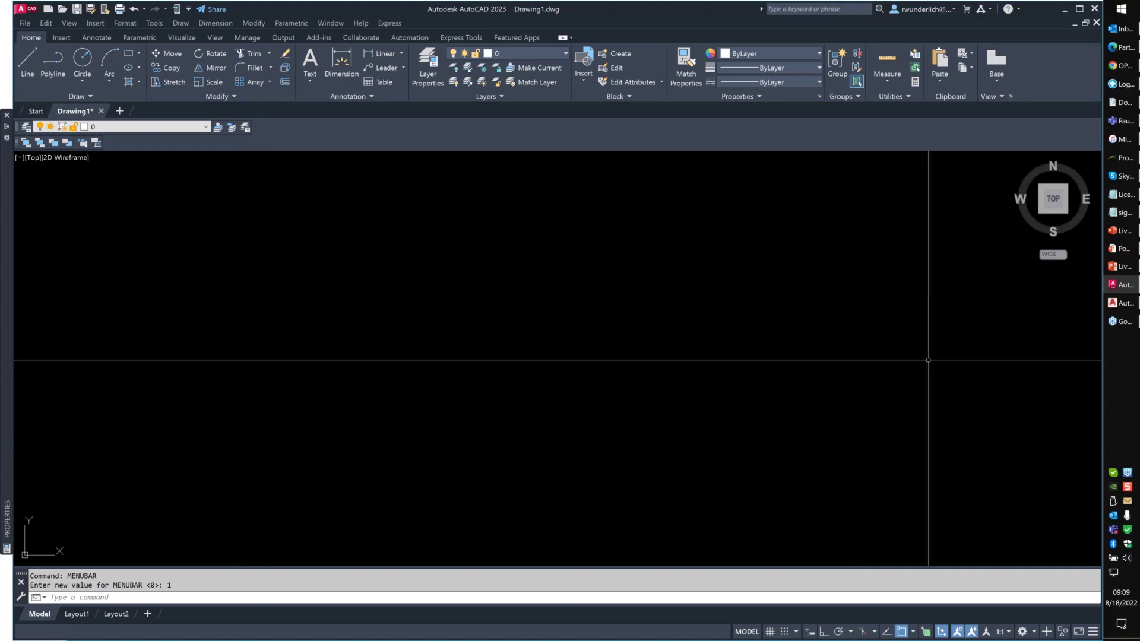
# - Switch to AutoCAD Architecture 2022 and set the MENUBAR variable to 1
pyautogui.click(1121, 303)
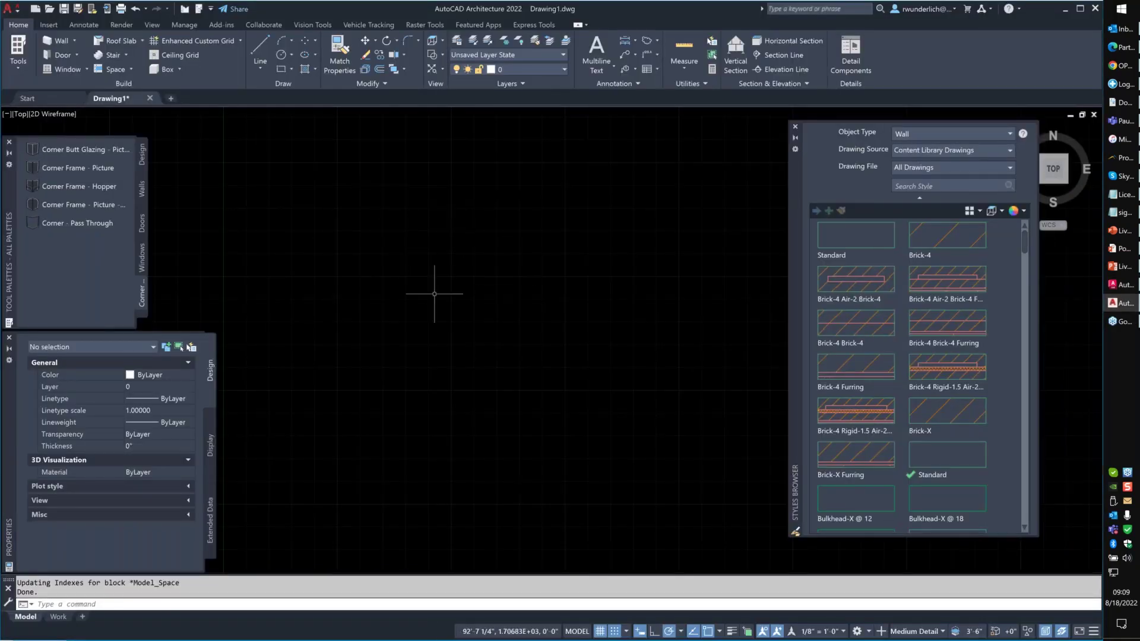
pyautogui.write('menubar')
pyautogui.press('Return')
pyautogui.write('1')
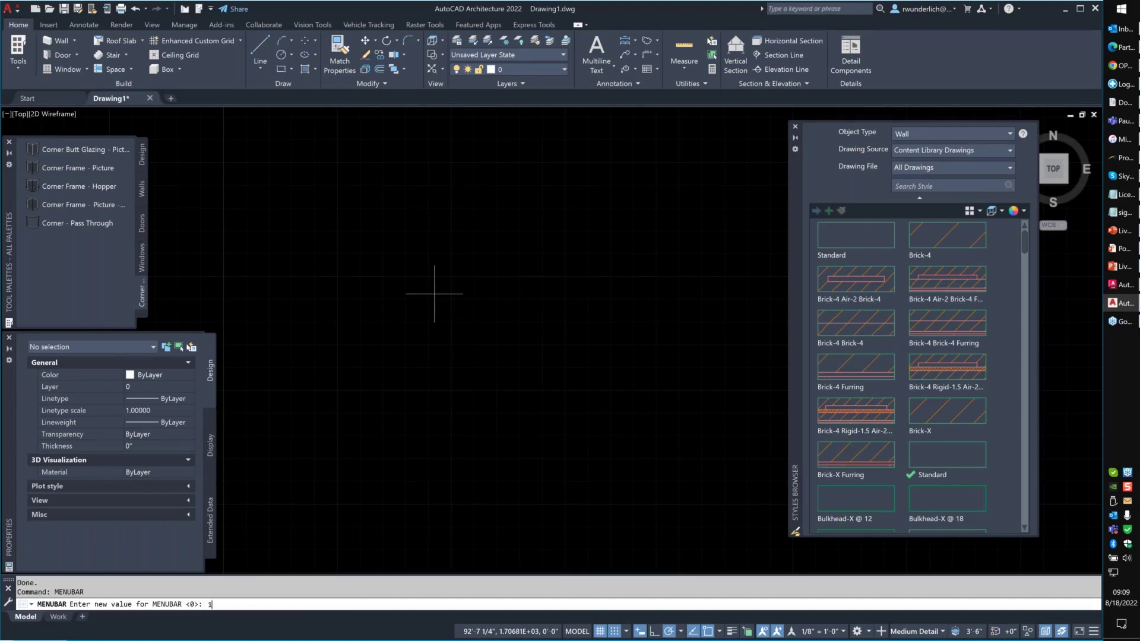
pyautogui.press('Return')
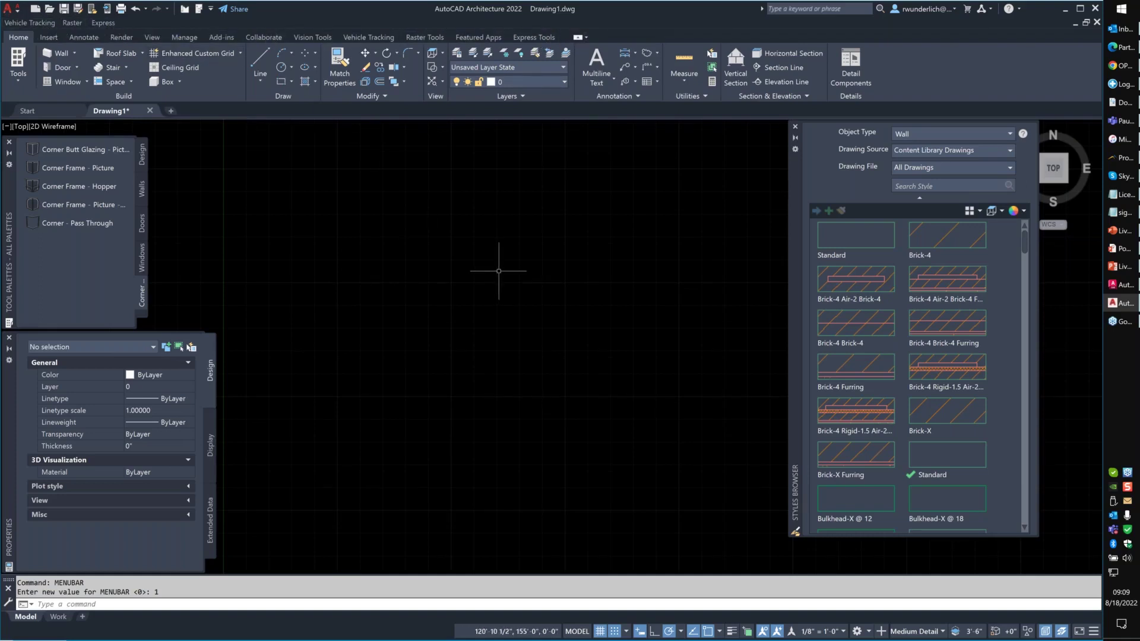
pyautogui.write('menu')
pyautogui.press('Return')
pyautogui.press('Escape')
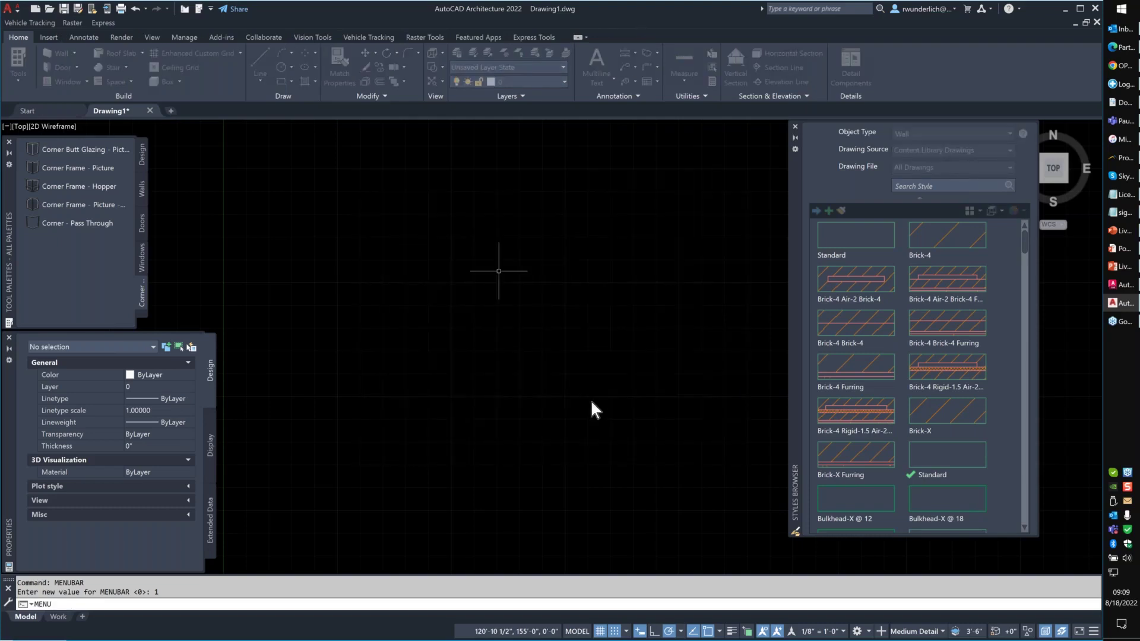
# - Set the MENUBAR variable to 0 to hide the menu bar
pyautogui.write('menubar')
pyautogui.press('Return')
pyautogui.write('0')
pyautogui.press('Return')
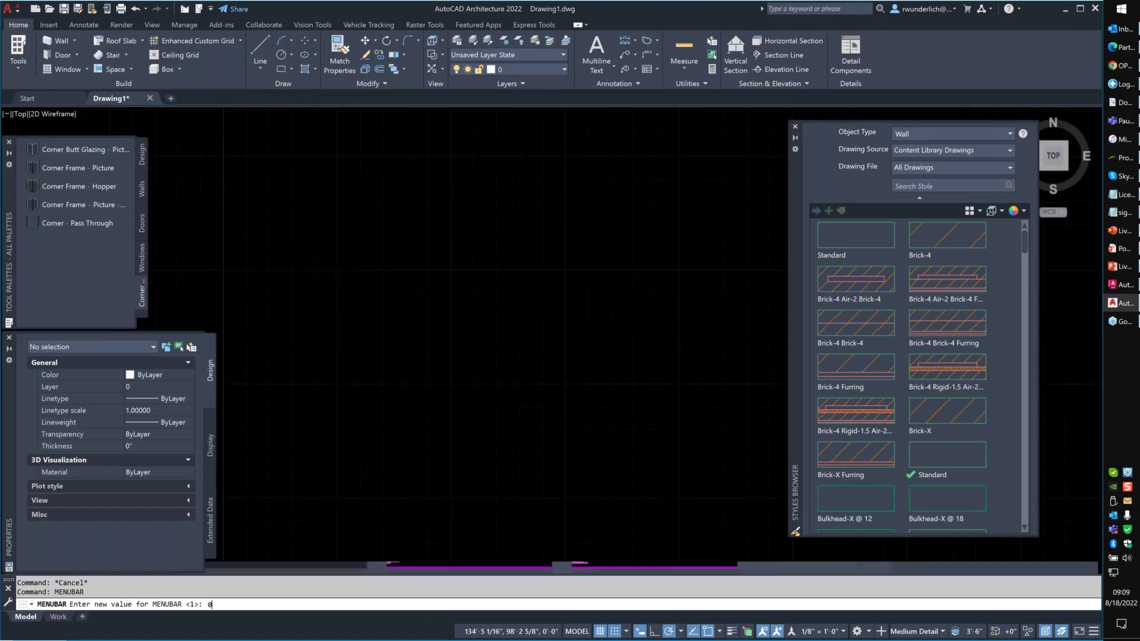
# - Run CUI and load acad.CUIX from the Support folder as the source for transferring customizations into the main ACA.cuix file
pyautogui.write('cui')
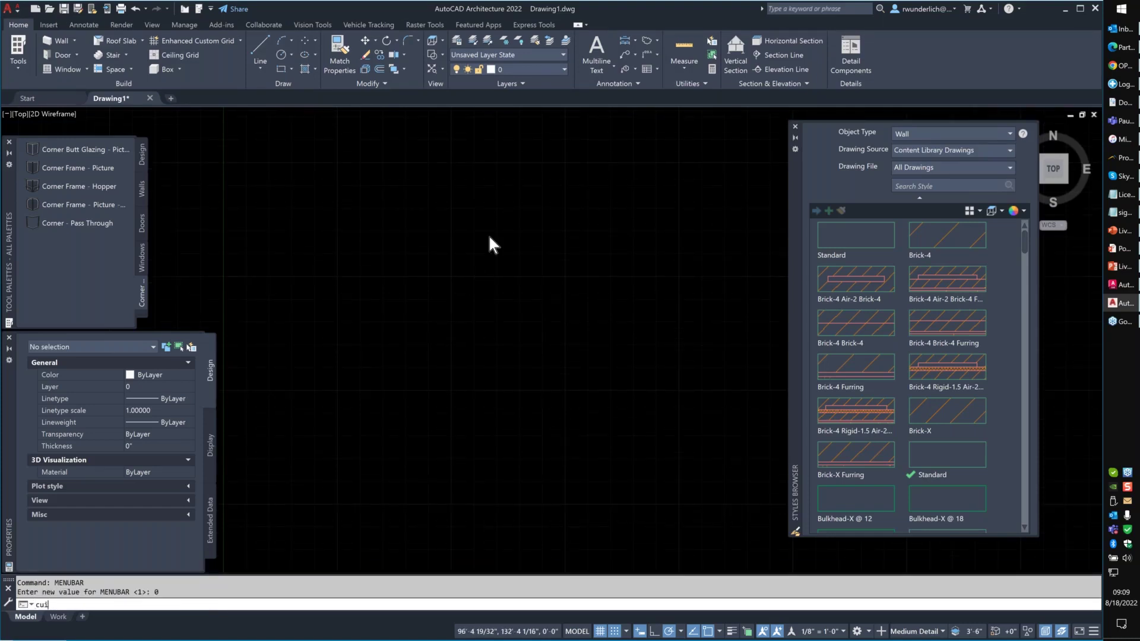
pyautogui.press('Return')
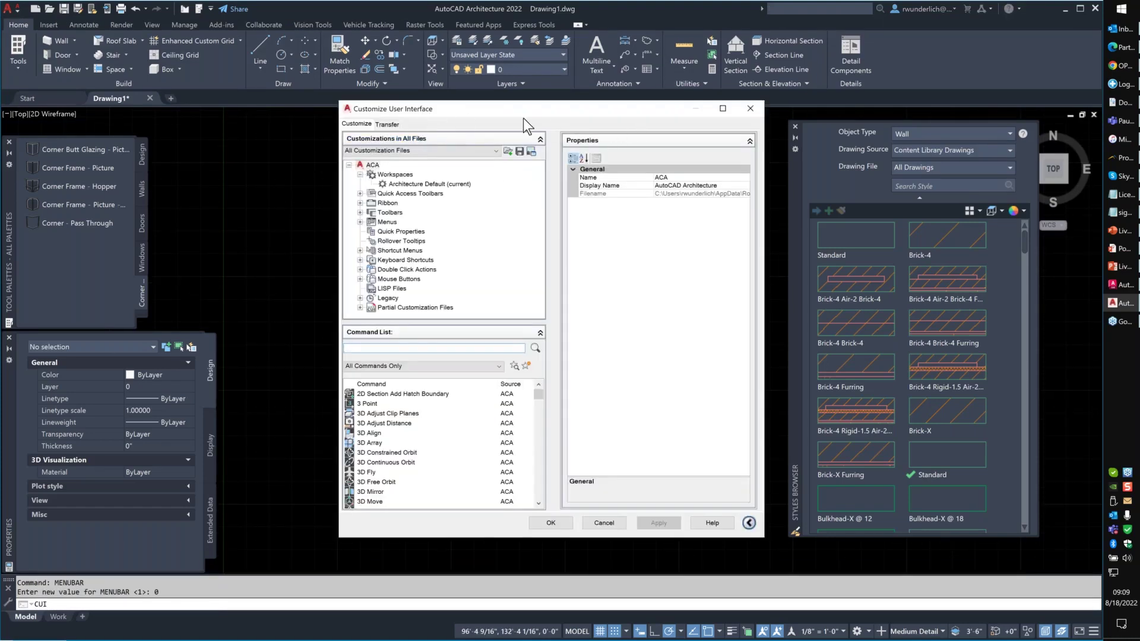
pyautogui.click(387, 124)
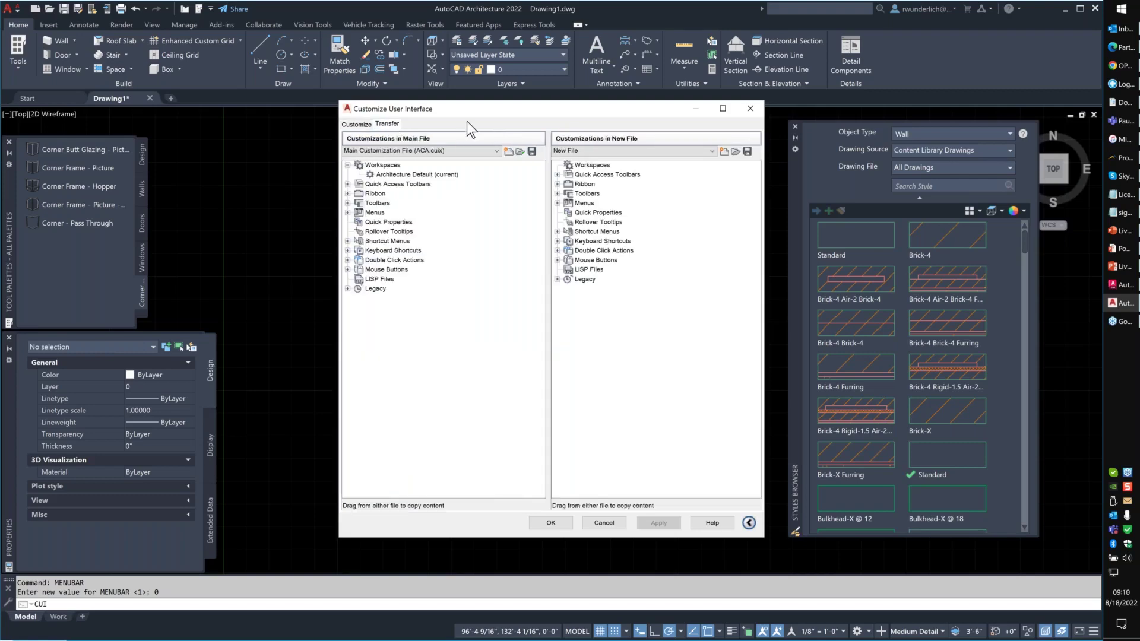
pyautogui.click(735, 151)
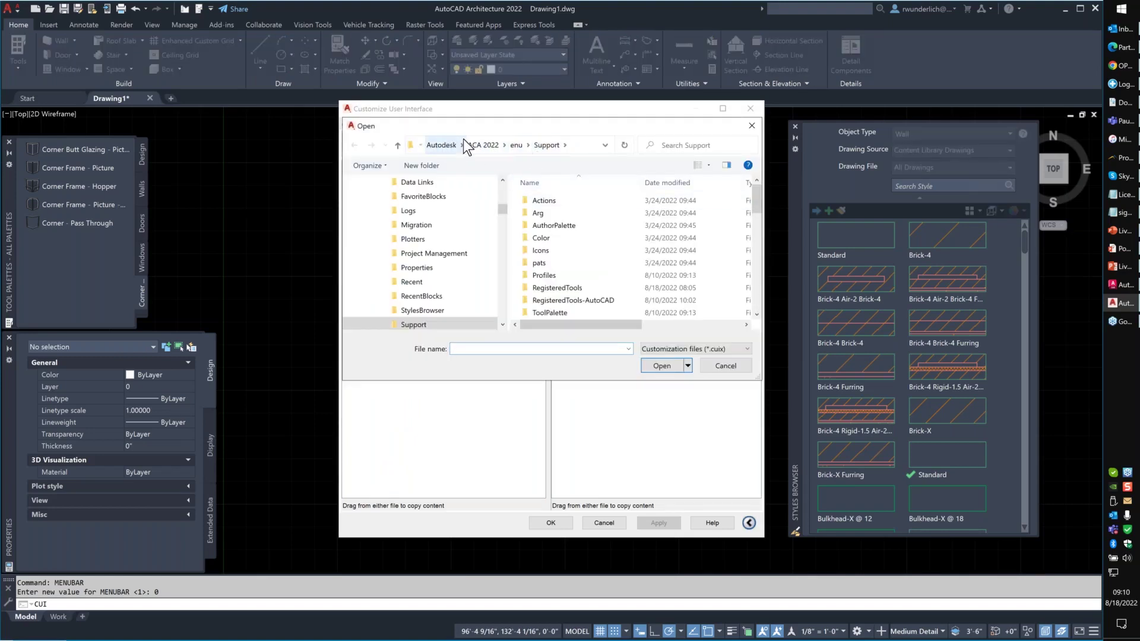
pyautogui.scroll(-2, 601, 237)
pyautogui.scroll(-3, 603, 249)
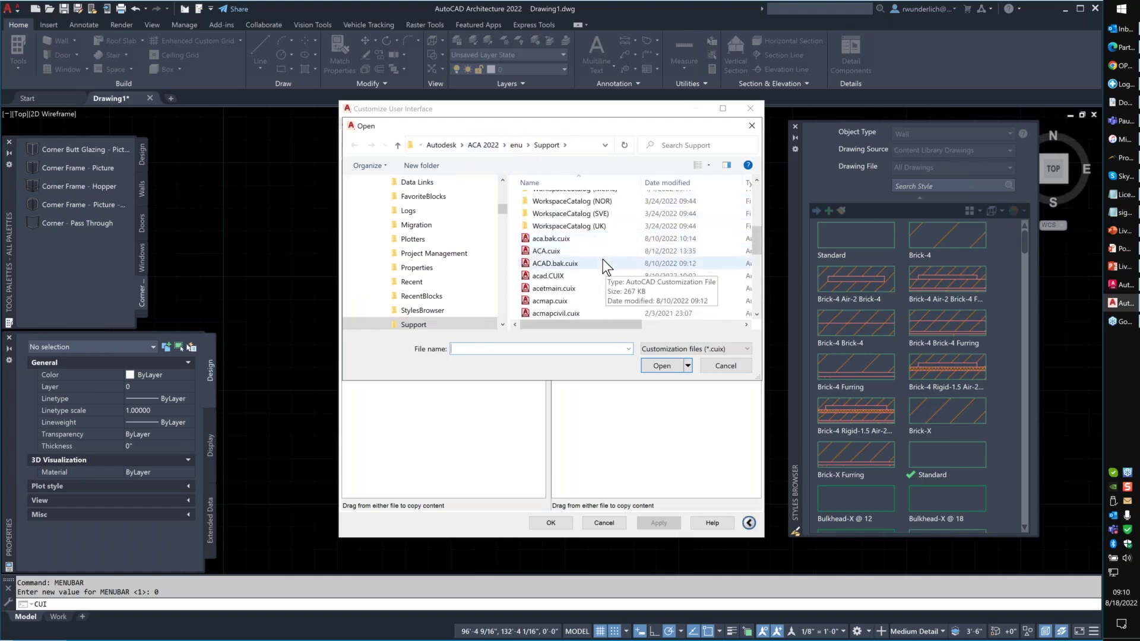
pyautogui.click(548, 276)
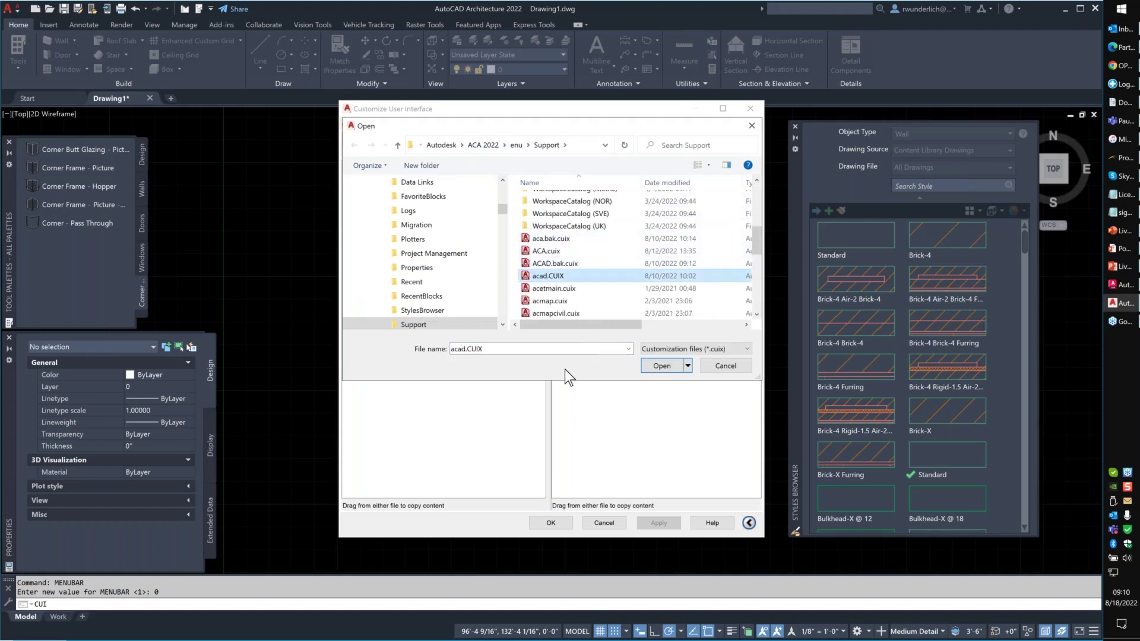
pyautogui.click(675, 365)
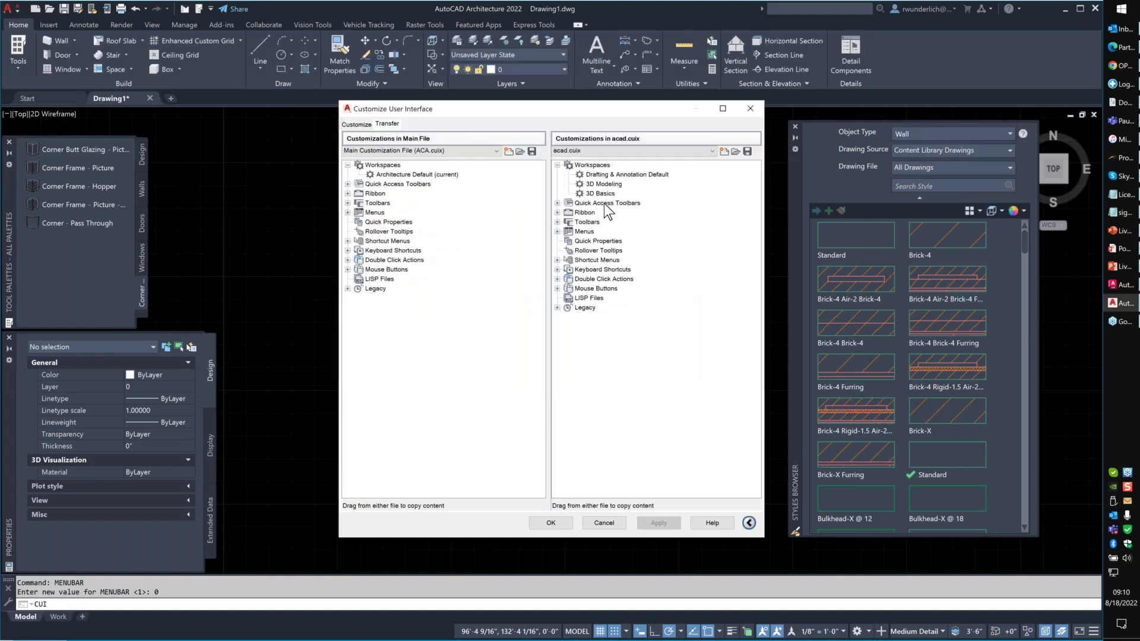
# - Copy the Insert toolbar from acad.cuix into the Toolbars of the main customization file ACA.cuix
pyautogui.click(557, 222)
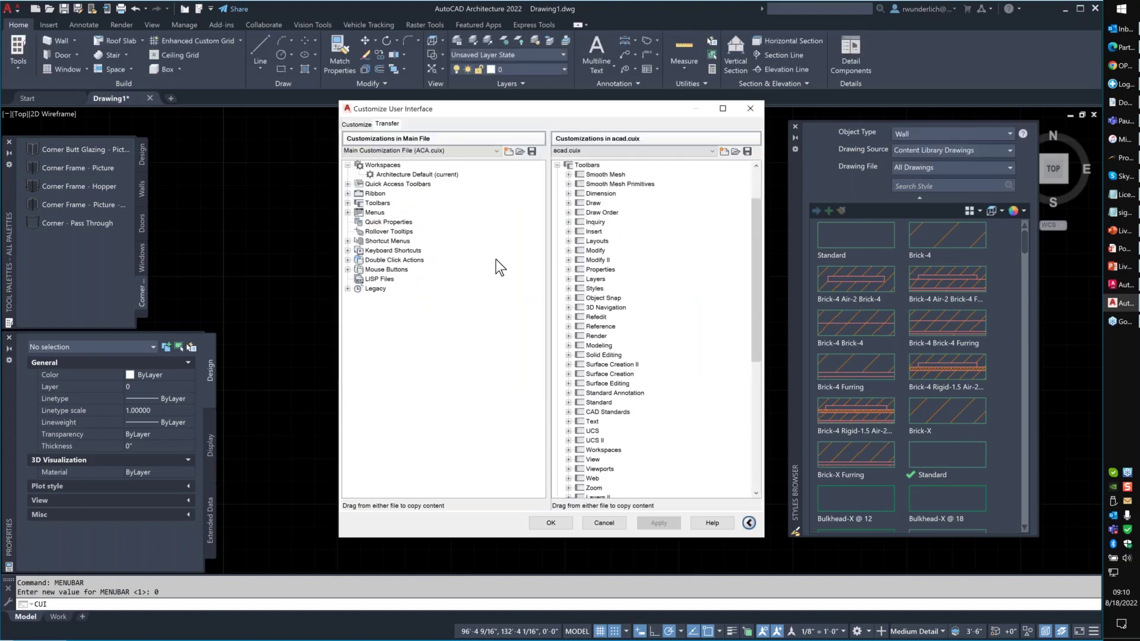
pyautogui.click(348, 203)
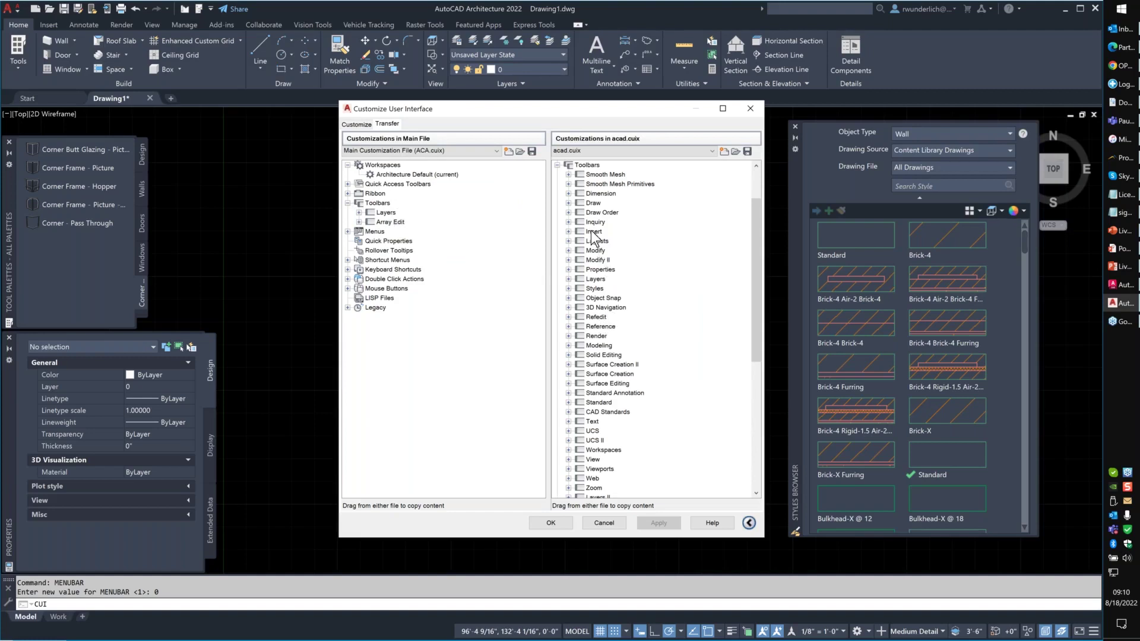
pyautogui.moveTo(593, 232); pyautogui.dragTo(418, 221)
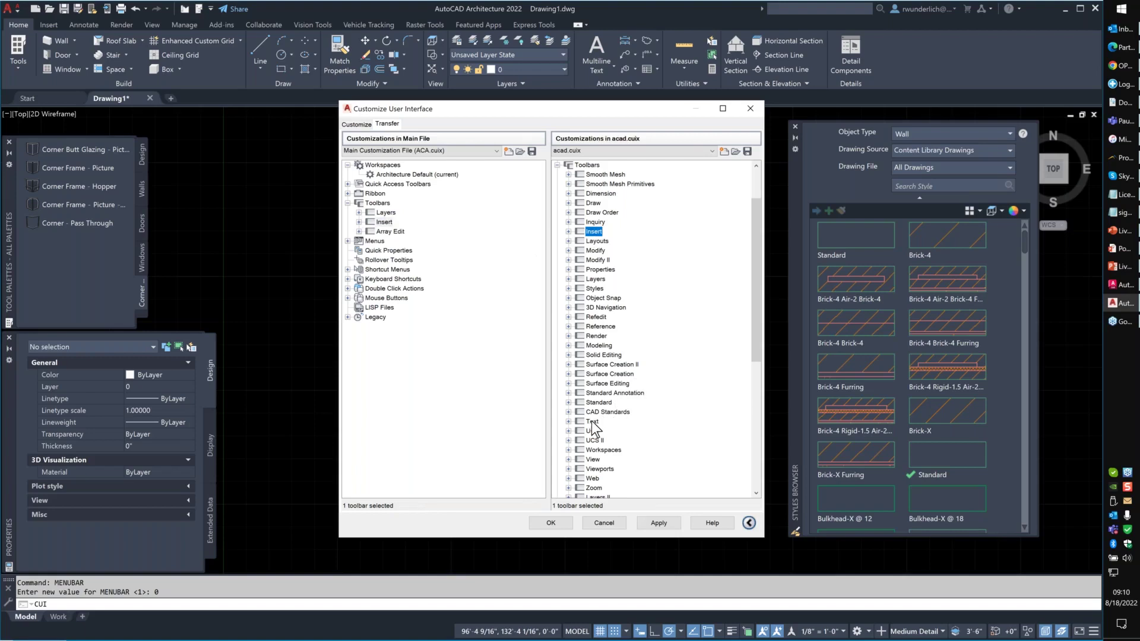
pyautogui.moveTo(592, 422); pyautogui.dragTo(396, 225)
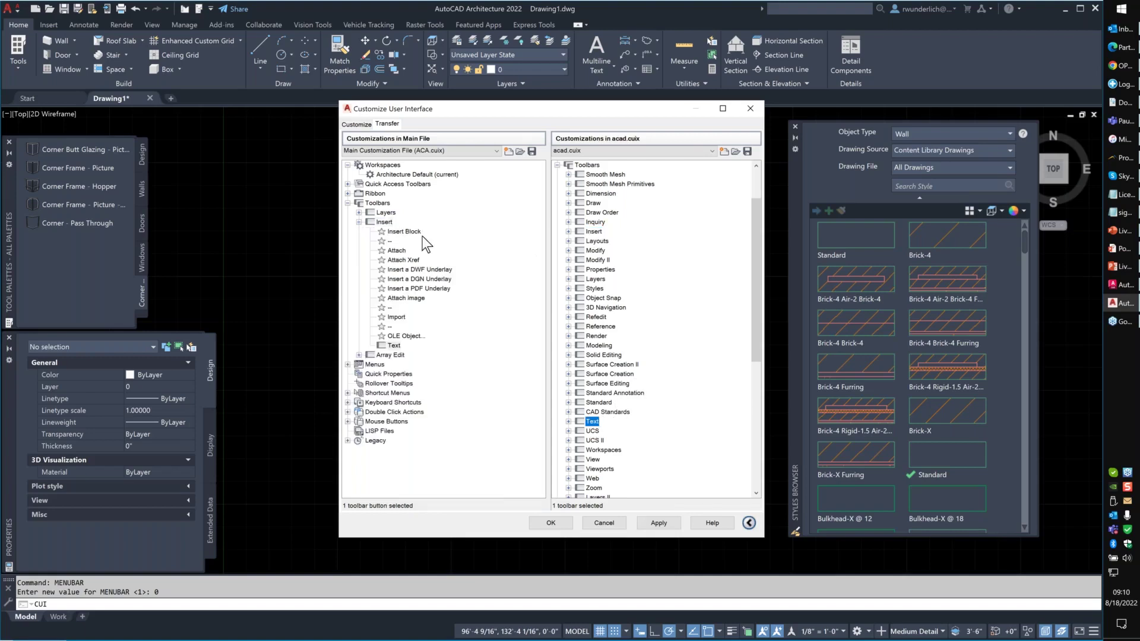
pyautogui.moveTo(398, 346); pyautogui.dragTo(393, 229)
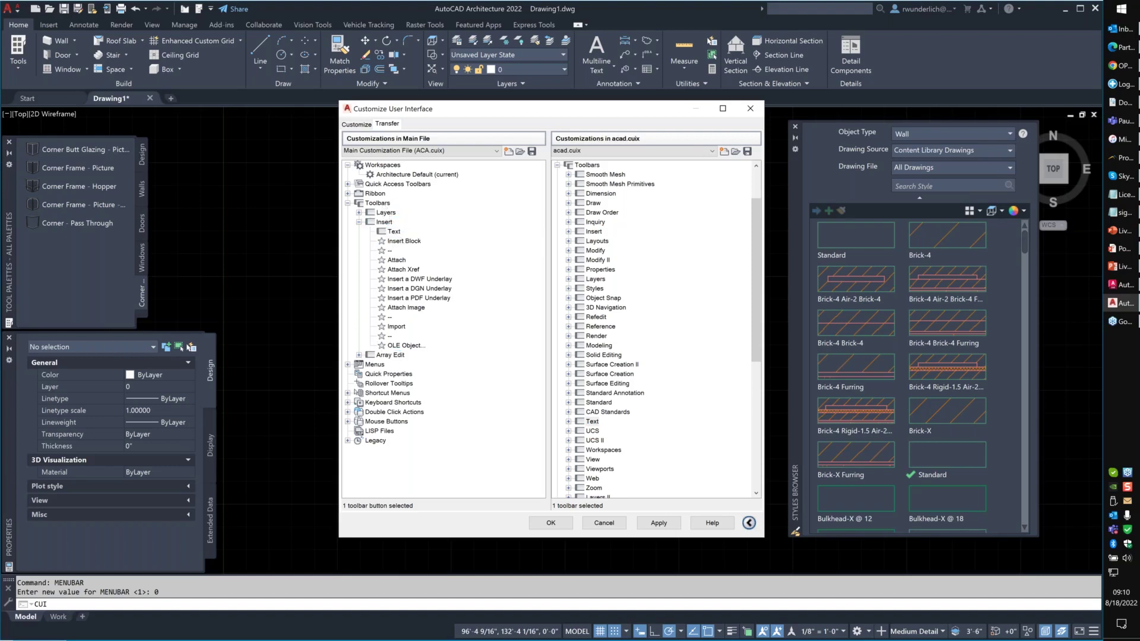
pyautogui.rightClick(394, 232)
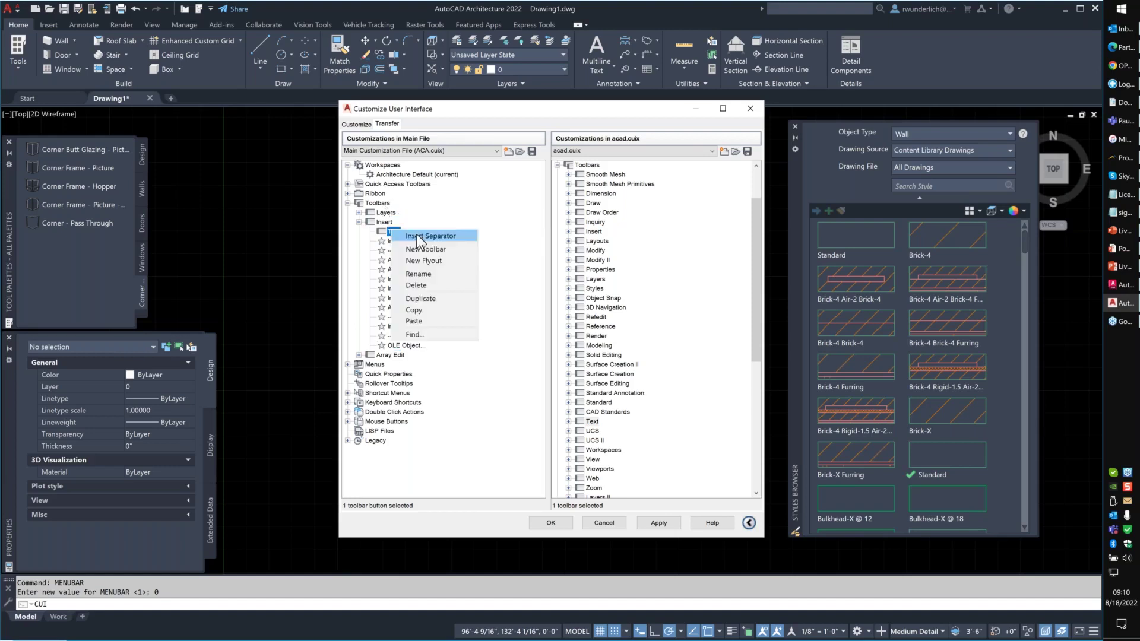
pyautogui.click(420, 286)
# - Copy the Text and UCS toolbars from acad.cuix into the Toolbars of ACA.cuix, apply the changes and leave the CUI editor
pyautogui.click(566, 352)
pyautogui.moveTo(592, 420); pyautogui.dragTo(425, 212)
pyautogui.moveTo(588, 432); pyautogui.dragTo(429, 212)
pyautogui.click(669, 525)
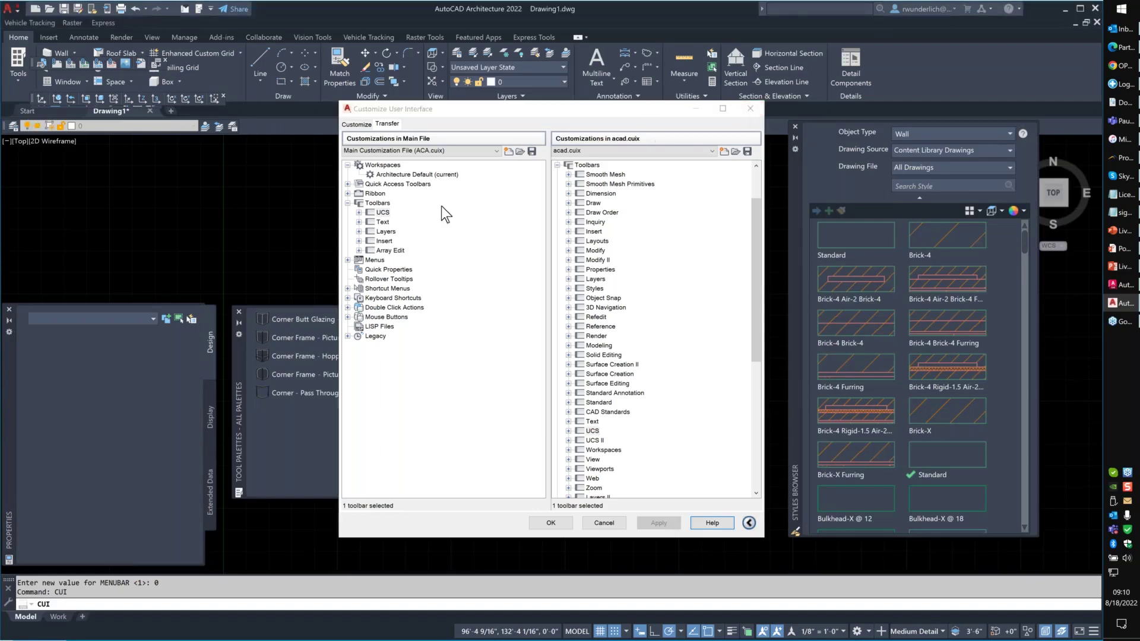
pyautogui.press('Escape')
# - Dock the Text and UCS toolbars in one row beside the Layers toolbar, trying out the Check Spelling tool
pyautogui.moveTo(216, 98); pyautogui.dragTo(184, 123)
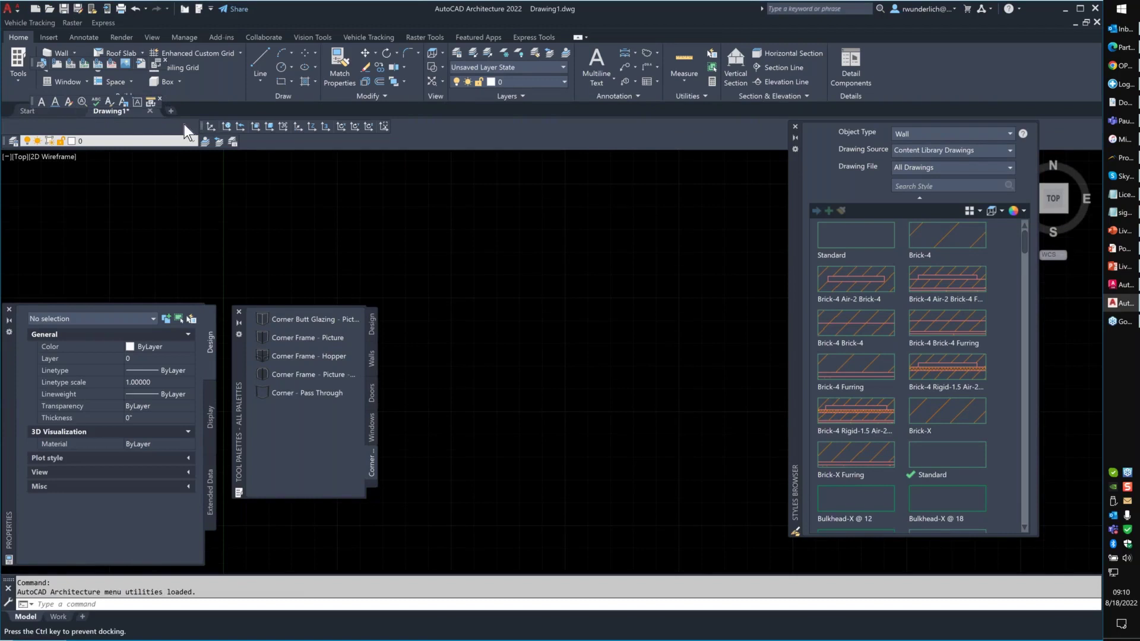
pyautogui.moveTo(302, 152); pyautogui.dragTo(302, 143)
pyautogui.click(306, 141)
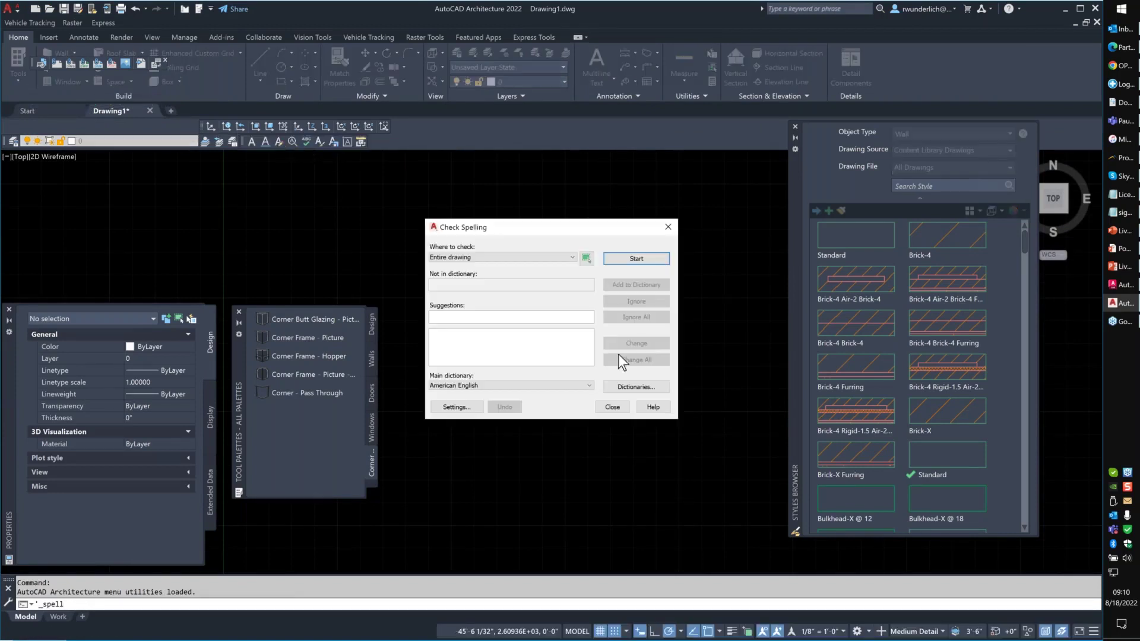
pyautogui.click(612, 406)
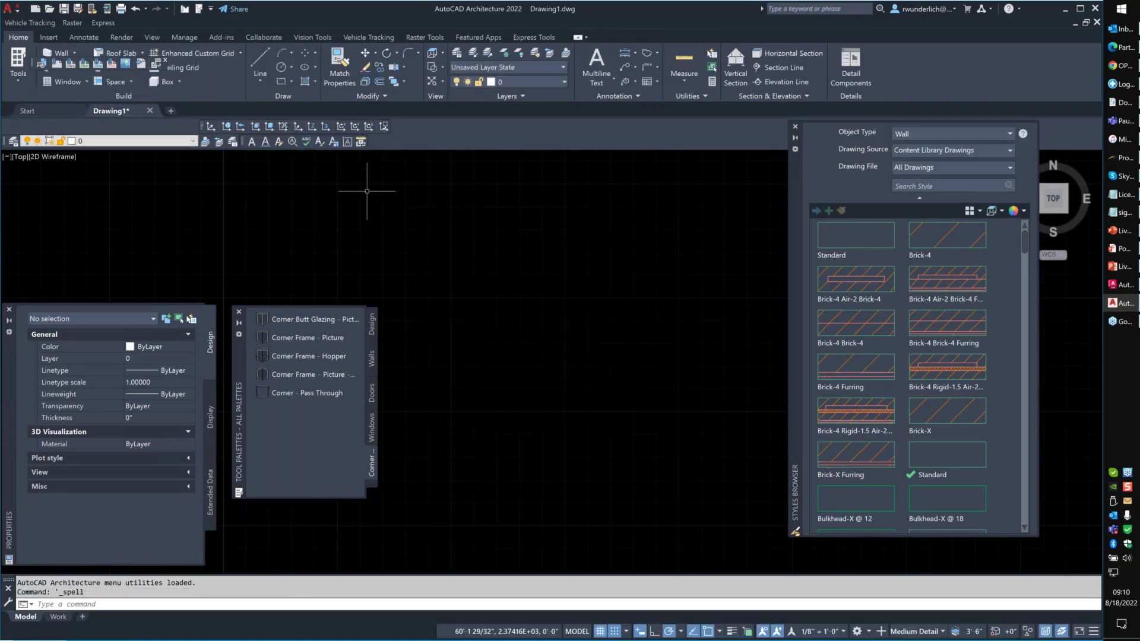
pyautogui.moveTo(393, 140); pyautogui.dragTo(375, 142)
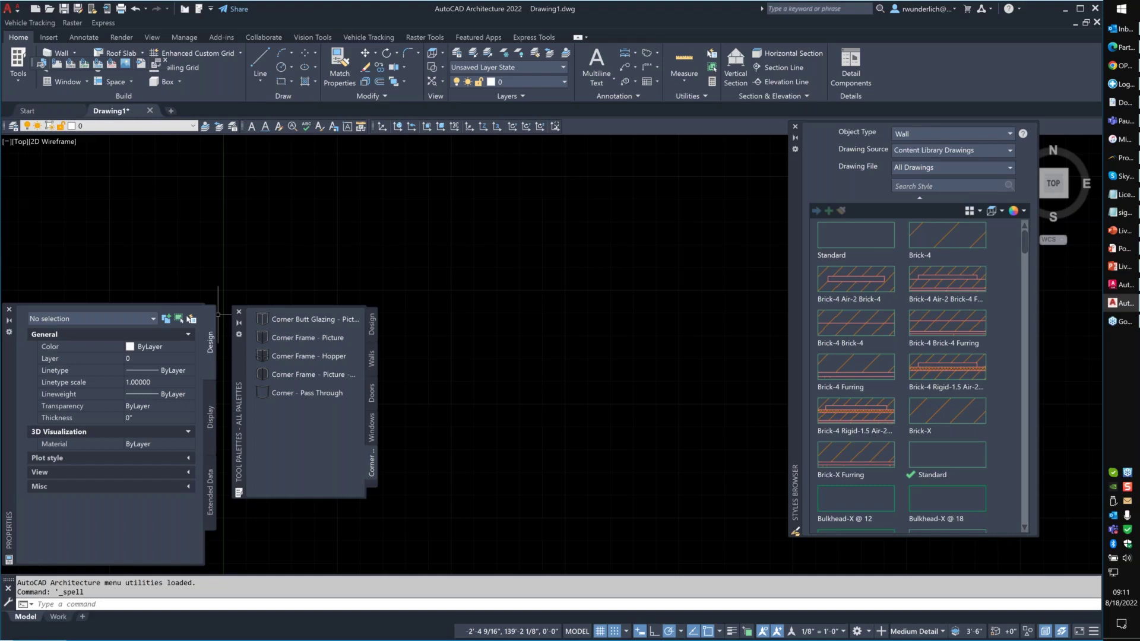
# - Switch to AutoCAD 2023 and make 3D Basics the current workspace
pyautogui.click(1118, 285)
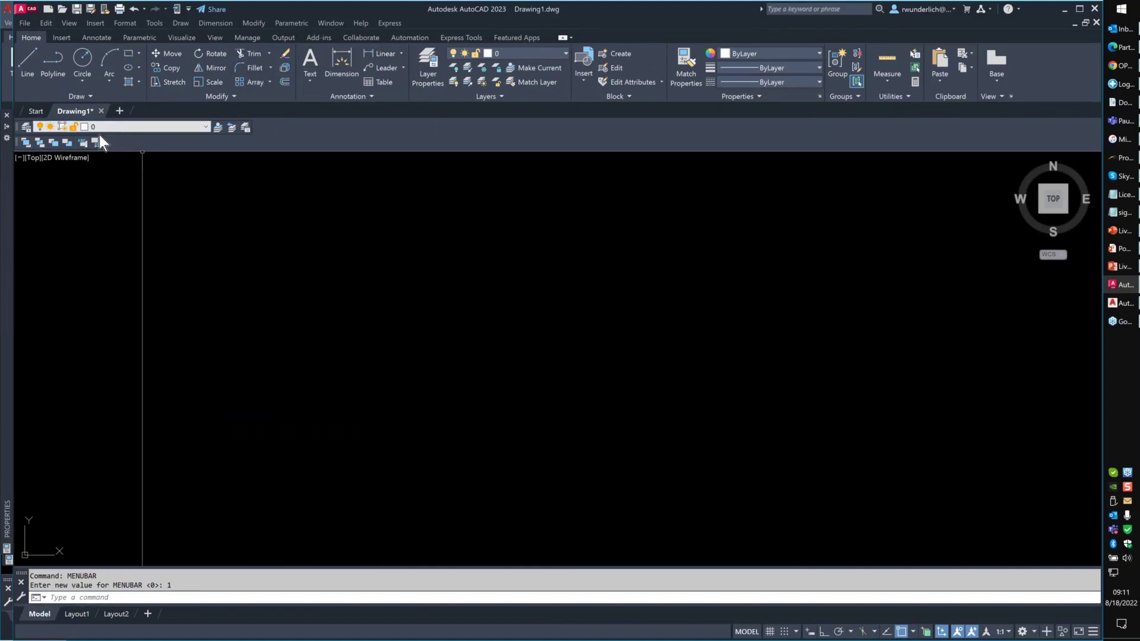
pyautogui.click(1033, 632)
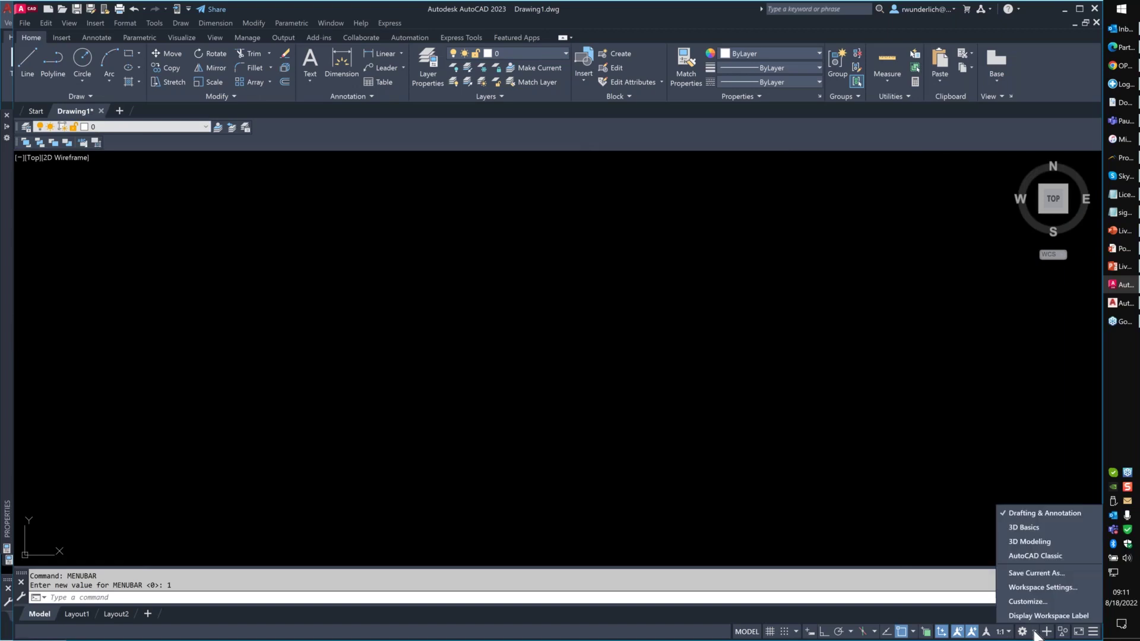
pyautogui.click(1021, 531)
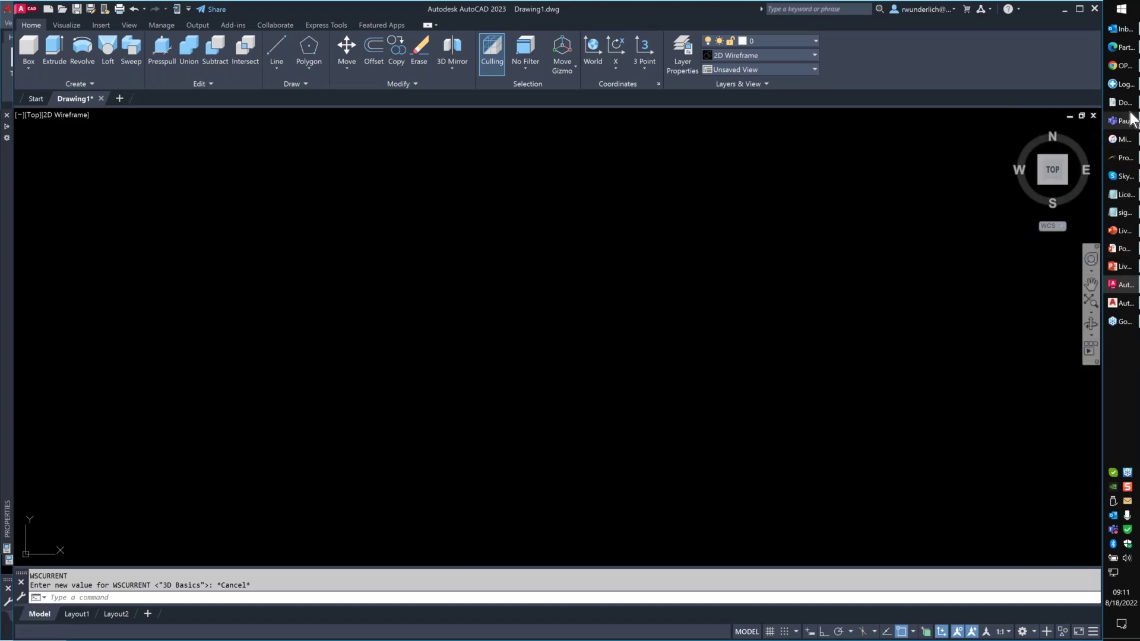
# - Run CUI, collapse and expand the customizations of all files to view the ACAD workspaces, and close the editor
pyautogui.moveTo(1122, 102)
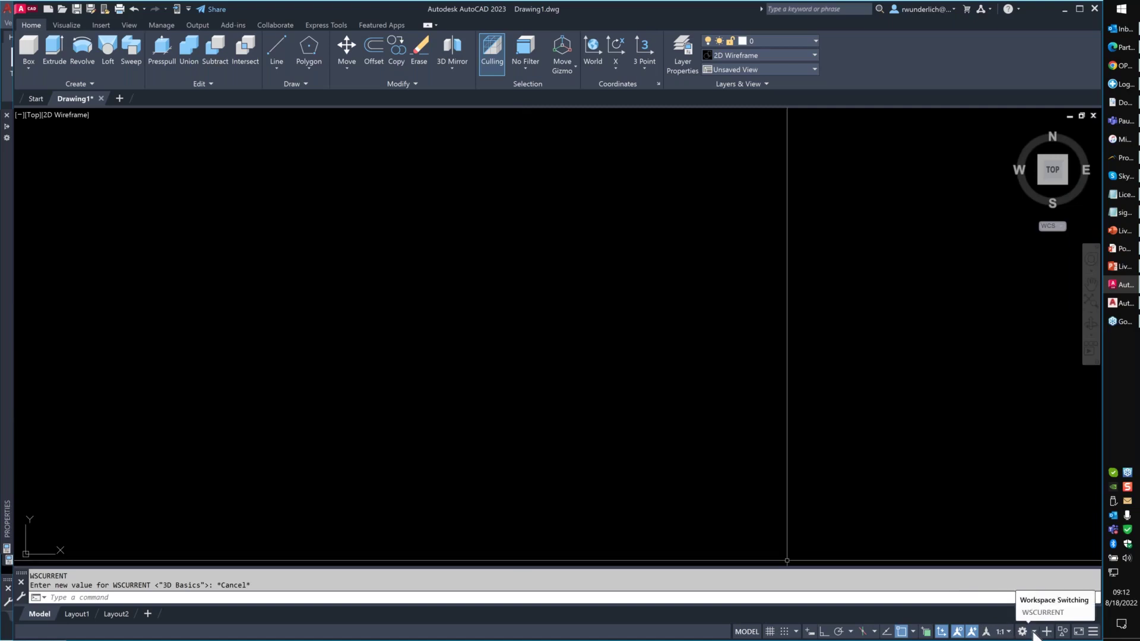
pyautogui.click(679, 448)
pyautogui.press('Escape')
pyautogui.press('Escape')
pyautogui.write('cui')
pyautogui.press('Return')
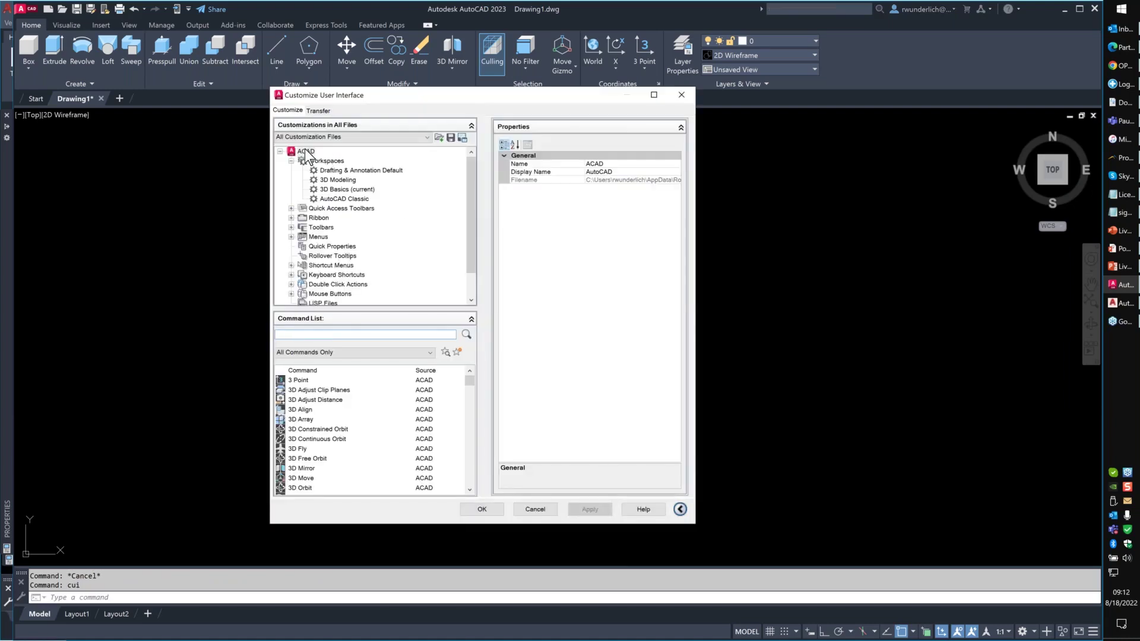
pyautogui.click(332, 125)
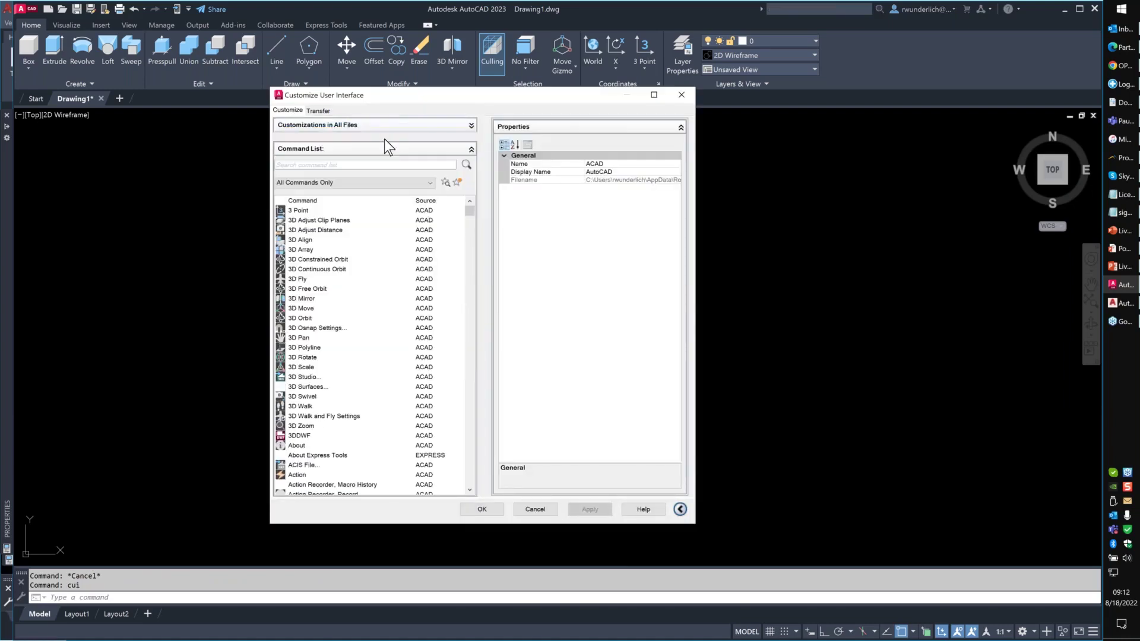
pyautogui.click(472, 125)
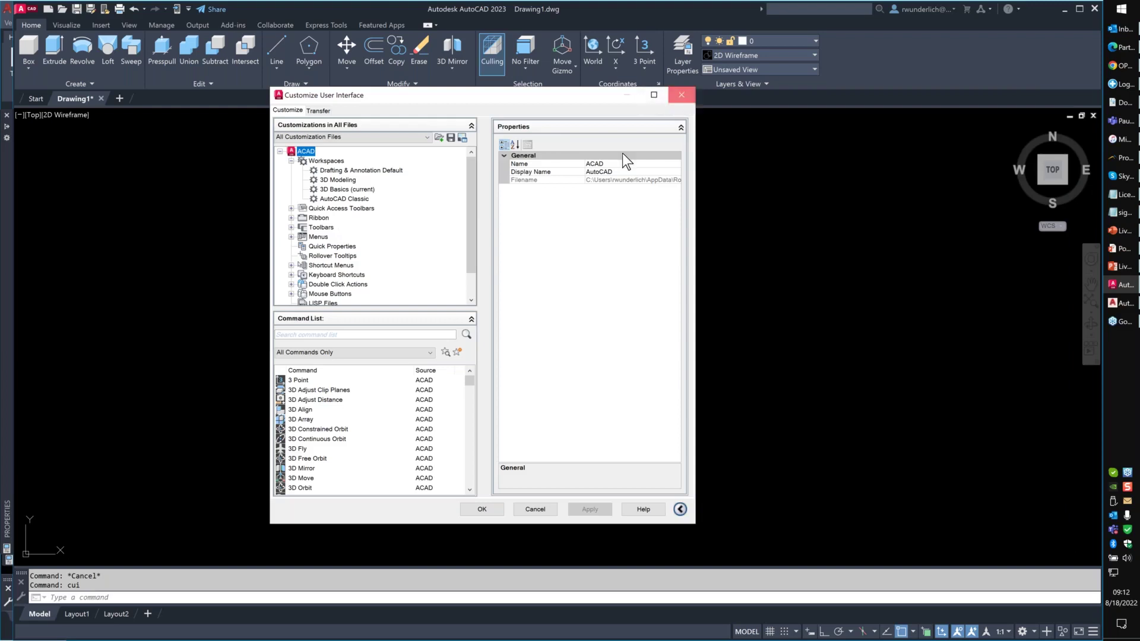
pyautogui.press('Escape')
# - Open Options and set the TMPArch profile as the current profile
pyautogui.write('options')
pyautogui.press('Return')
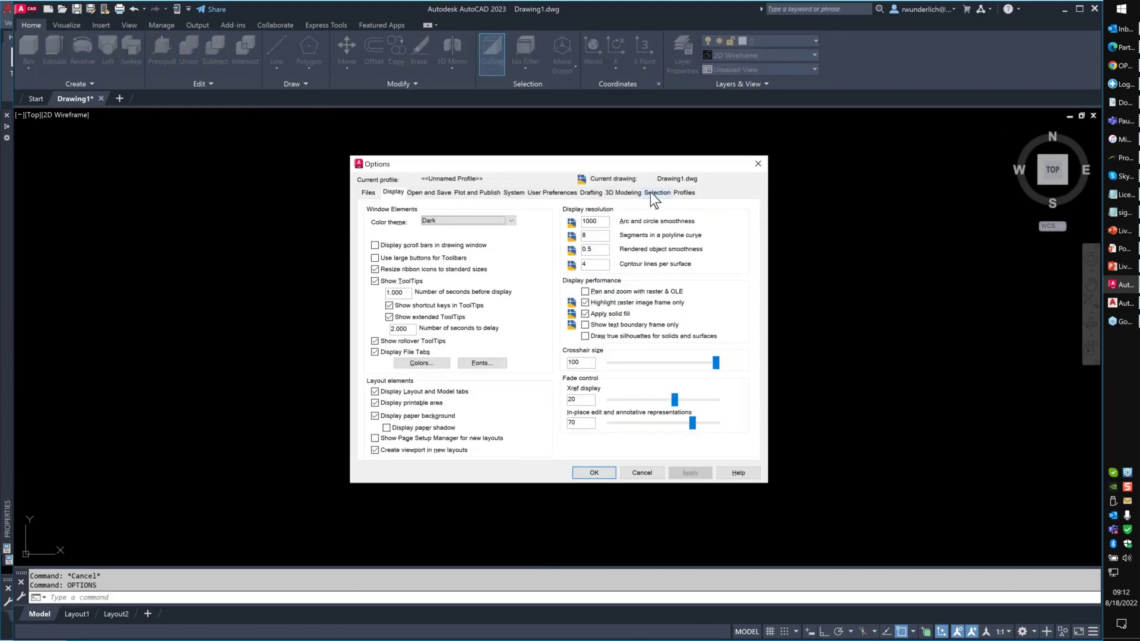
pyautogui.click(651, 193)
pyautogui.click(689, 193)
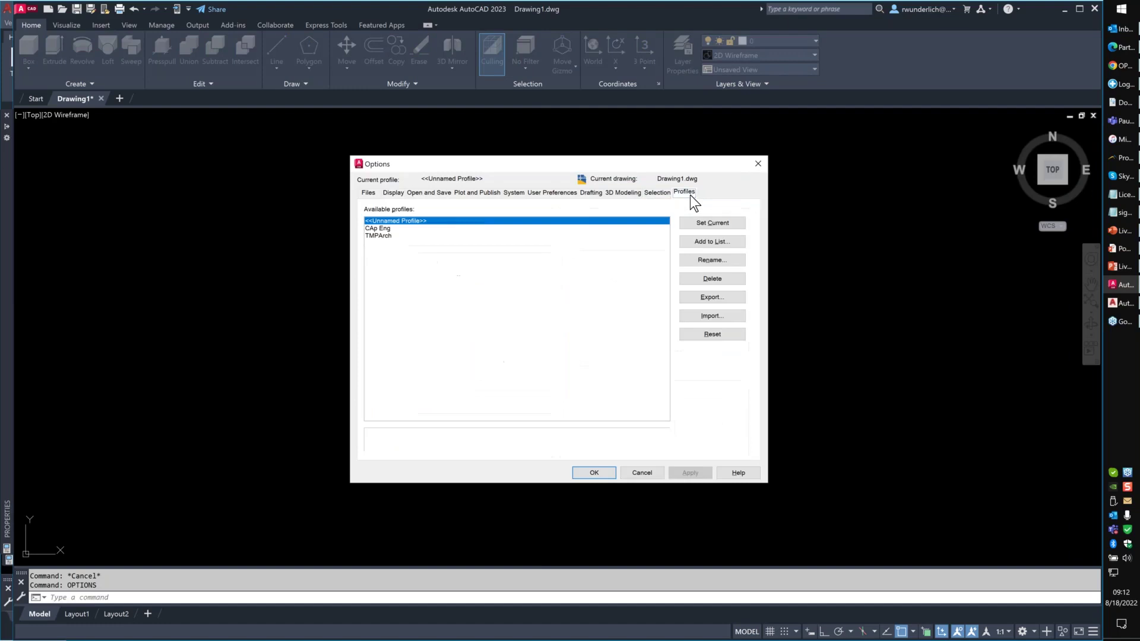
pyautogui.click(384, 236)
pyautogui.click(709, 223)
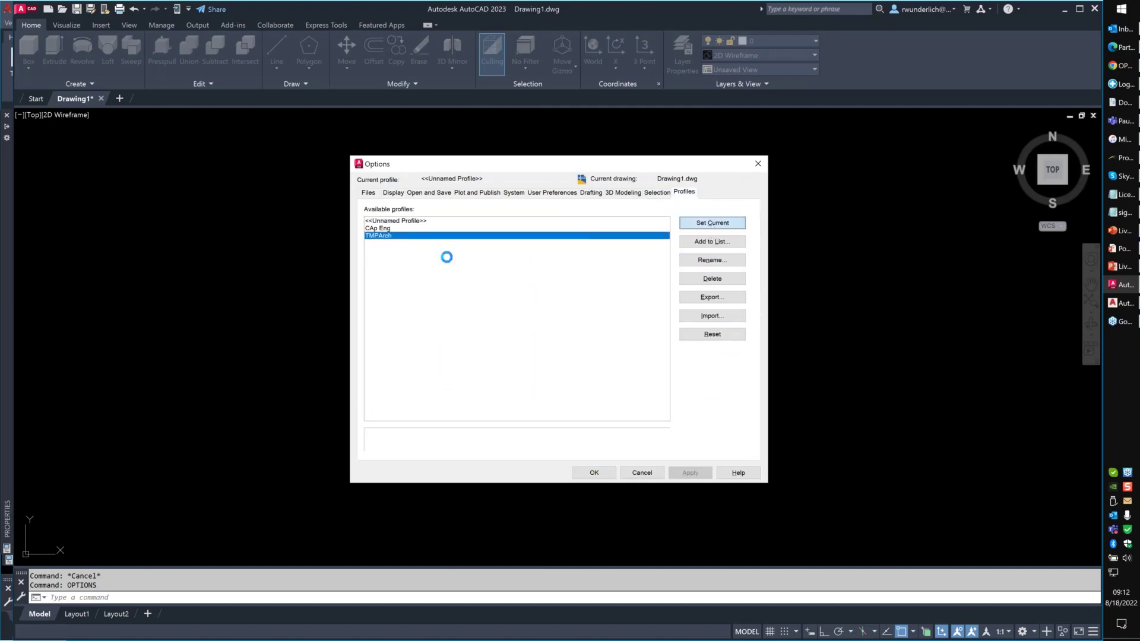
pyautogui.click(596, 354)
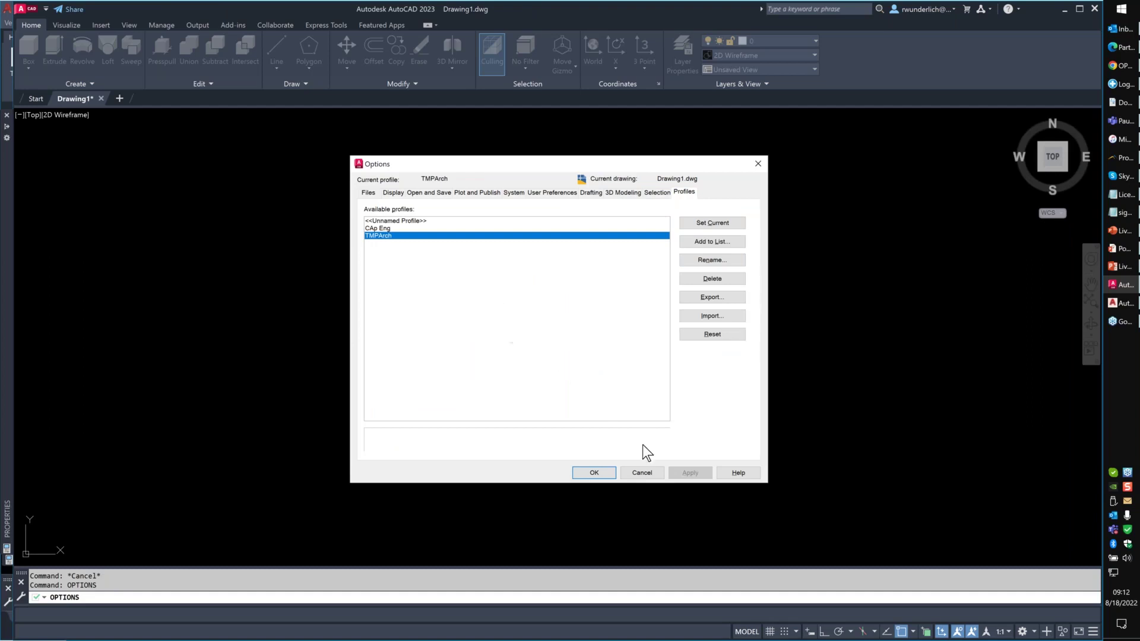
pyautogui.click(598, 471)
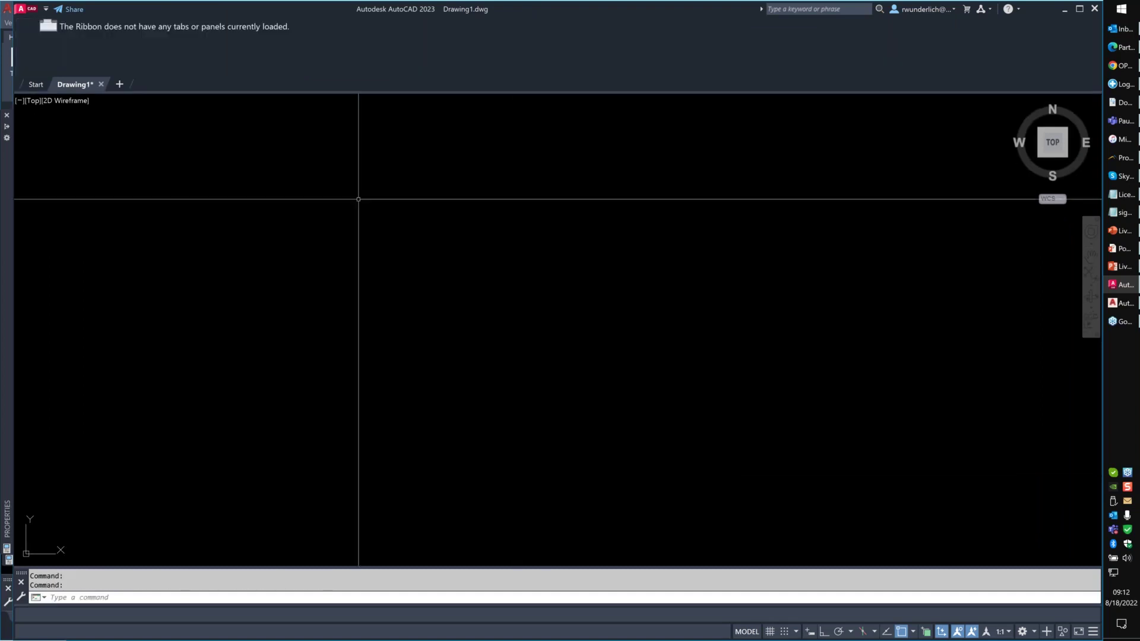
# - Switch the workspace to Drafting & Annotation and review the list of available workspaces
pyautogui.click(1031, 632)
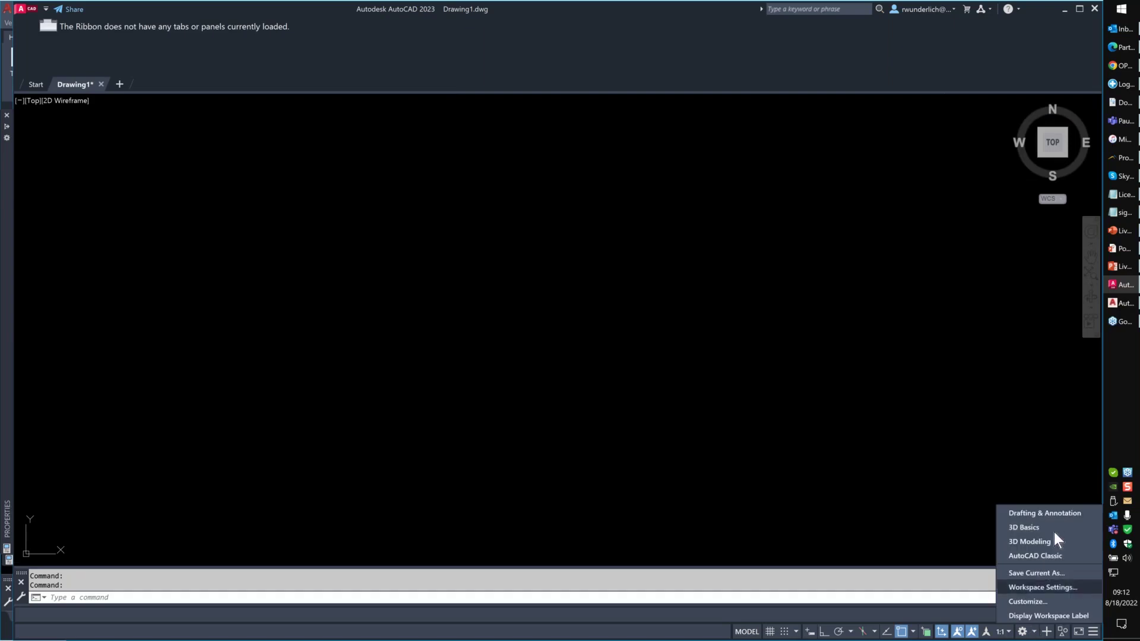
pyautogui.click(1043, 524)
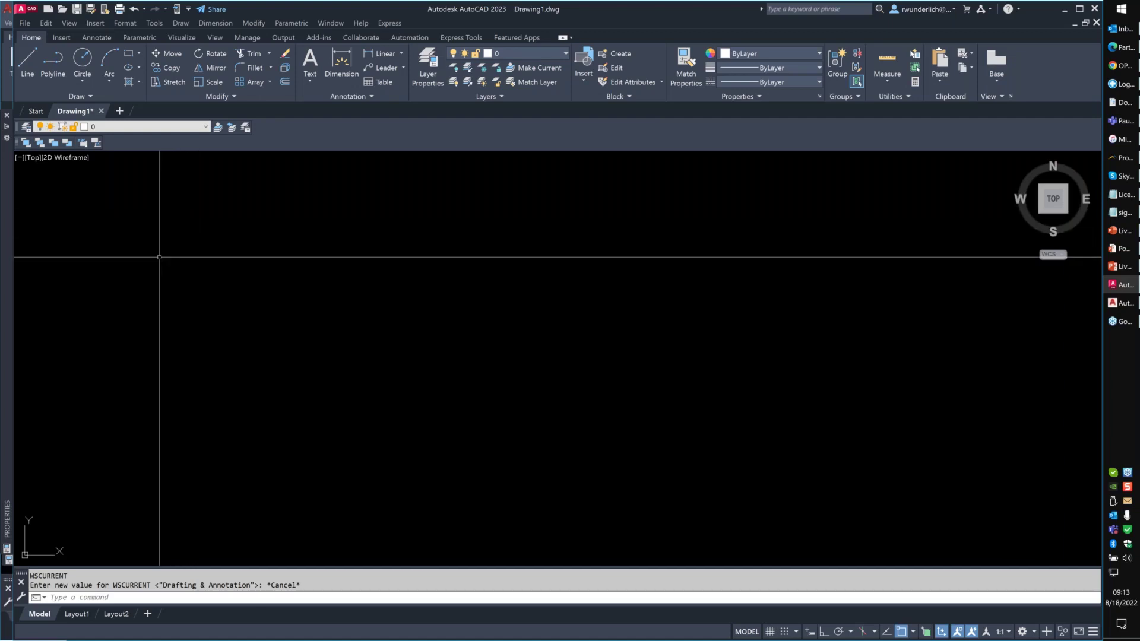
pyautogui.click(1034, 632)
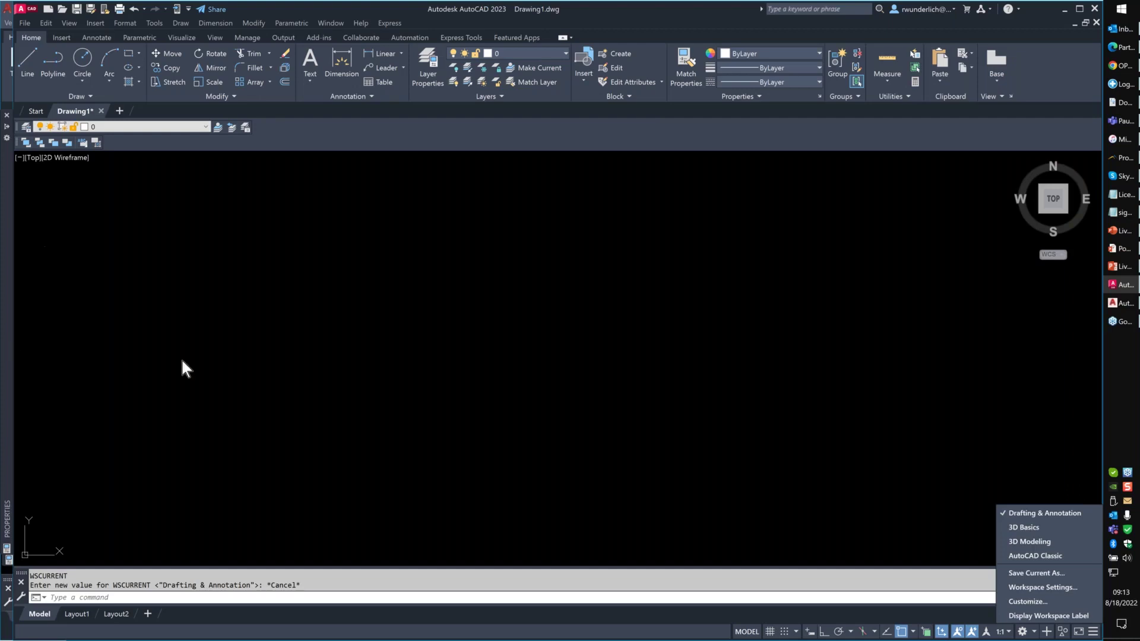
pyautogui.click(279, 336)
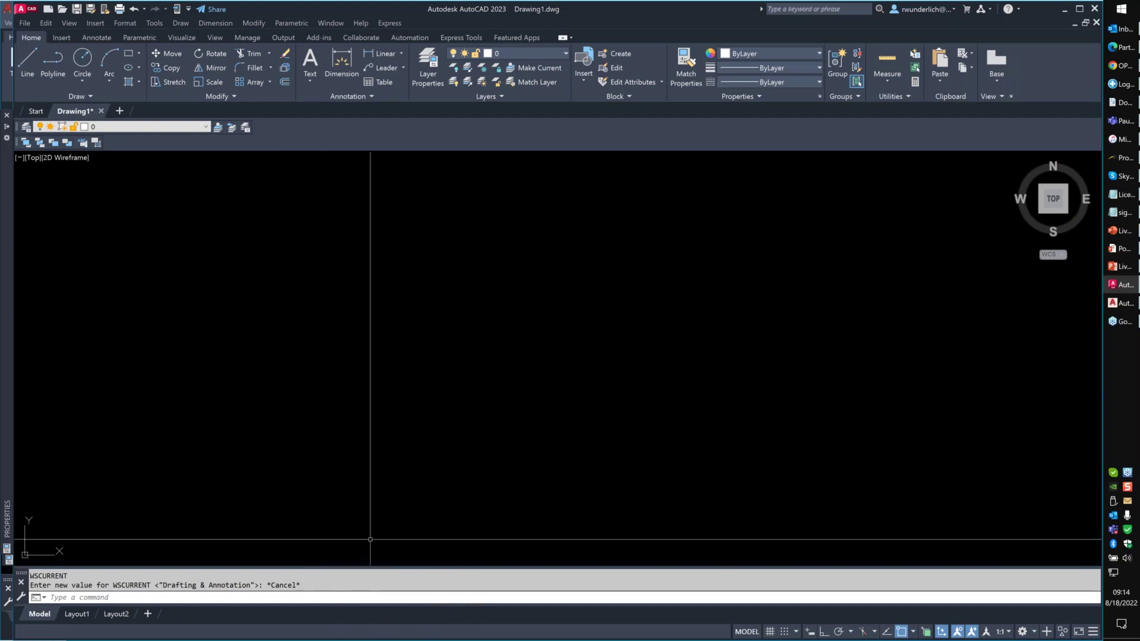
# - Float the command line window and dock it again beneath the drawing area
pyautogui.click(22, 579)
pyautogui.hotkey('ctrl', '9')
pyautogui.moveTo(259, 561); pyautogui.dragTo(241, 579)
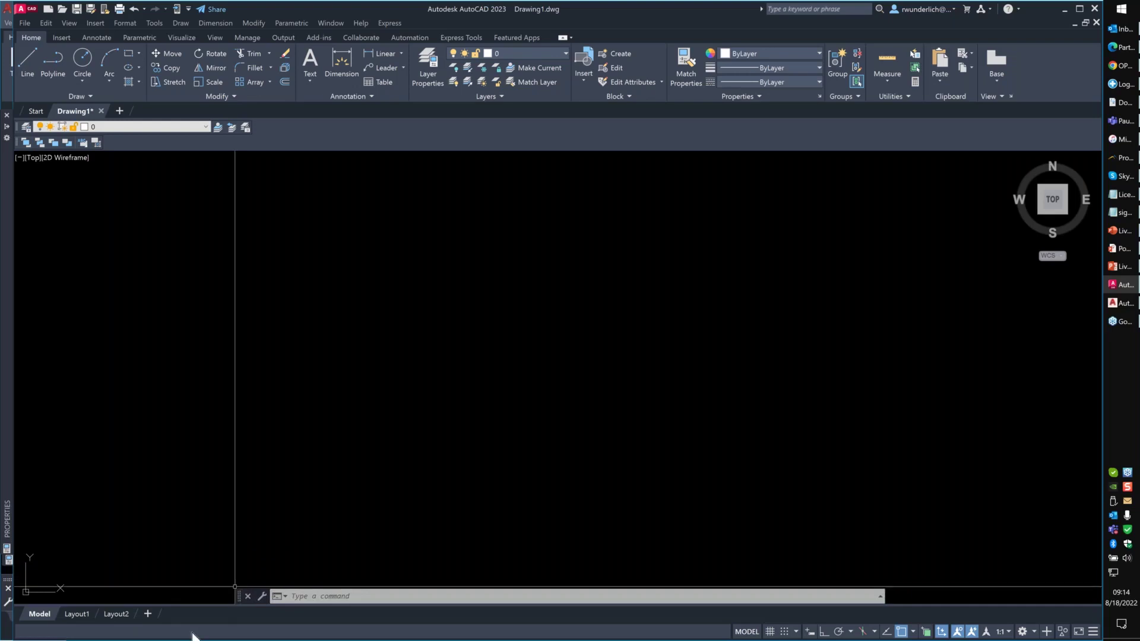
pyautogui.moveTo(241, 601); pyautogui.dragTo(231, 617)
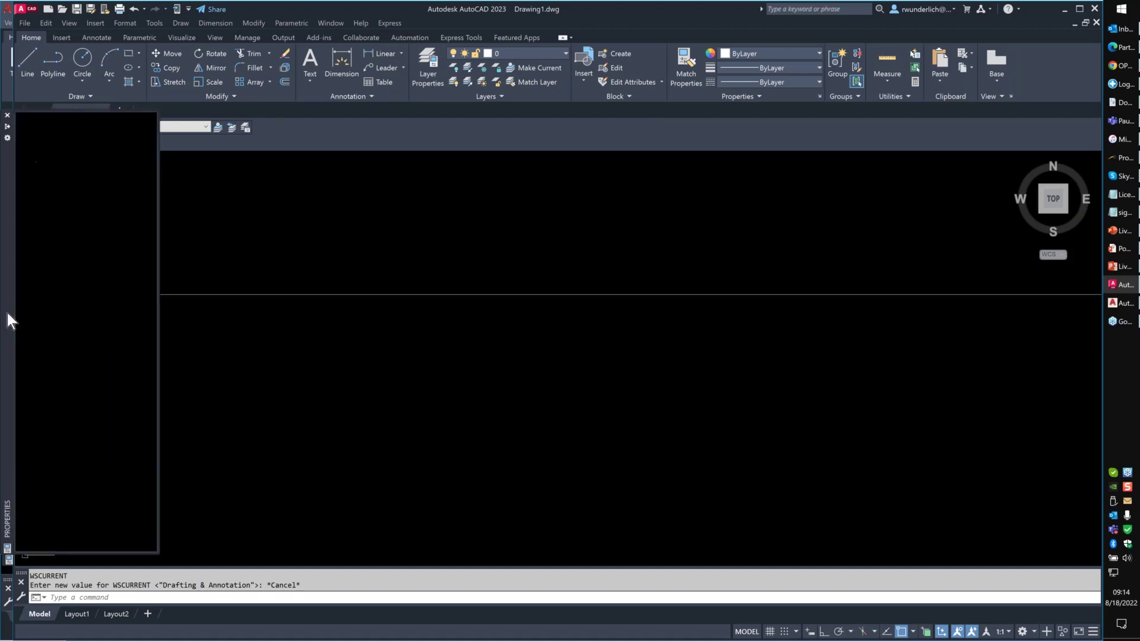
# - Switch to the PowerPoint slide show and advance to the slide on changing hatch behavior
pyautogui.moveTo(8, 318)
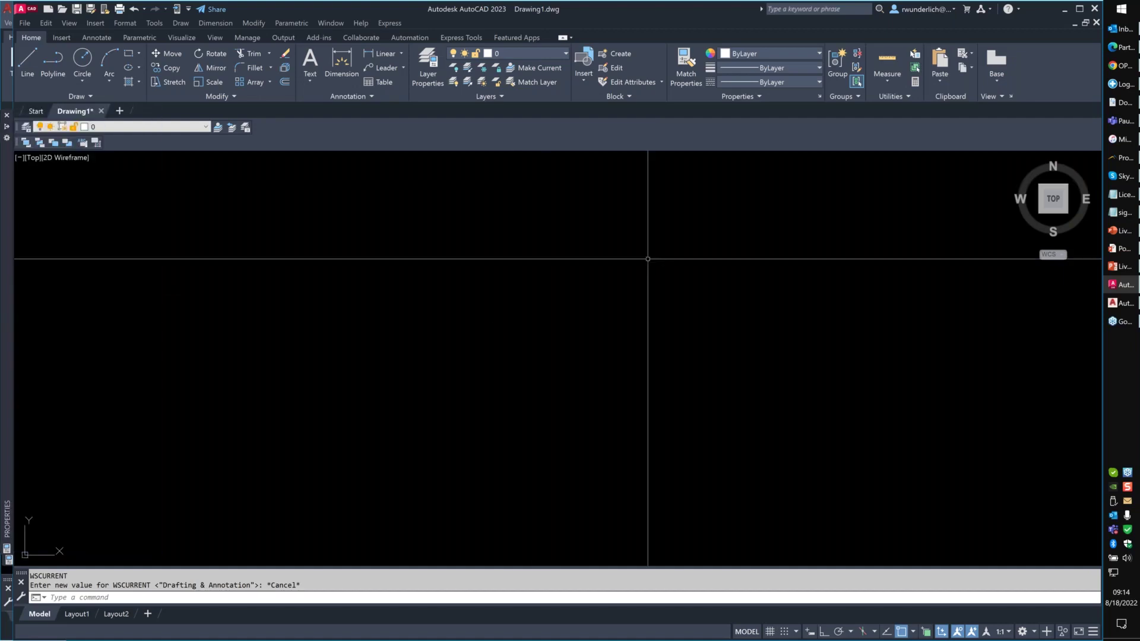
pyautogui.moveTo(1124, 326)
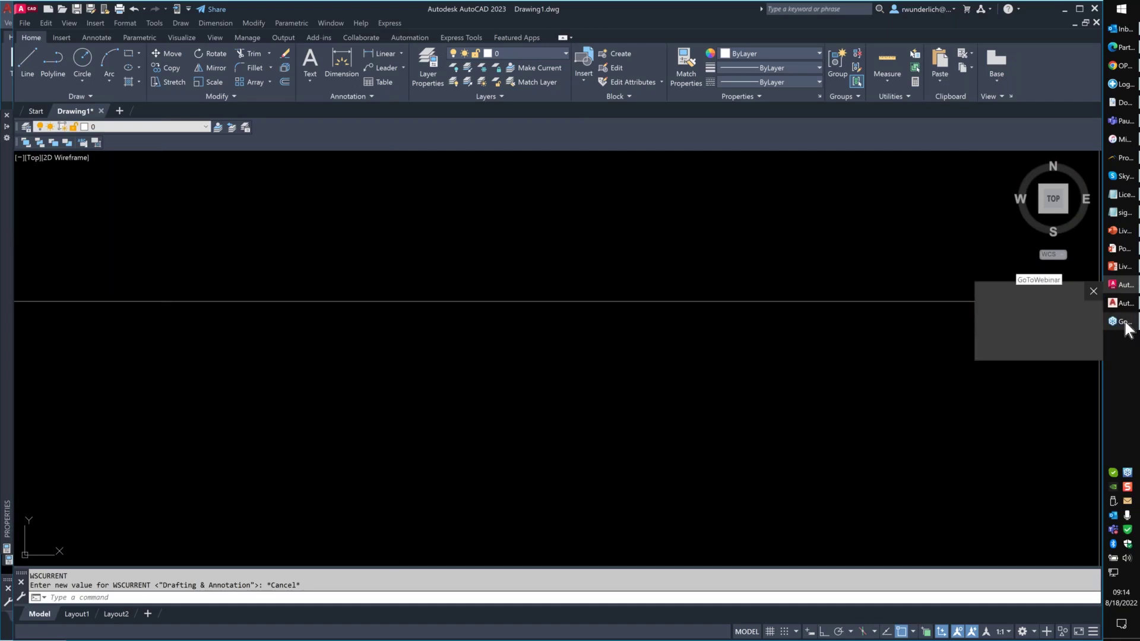
pyautogui.moveTo(1126, 268)
pyautogui.click(1038, 249)
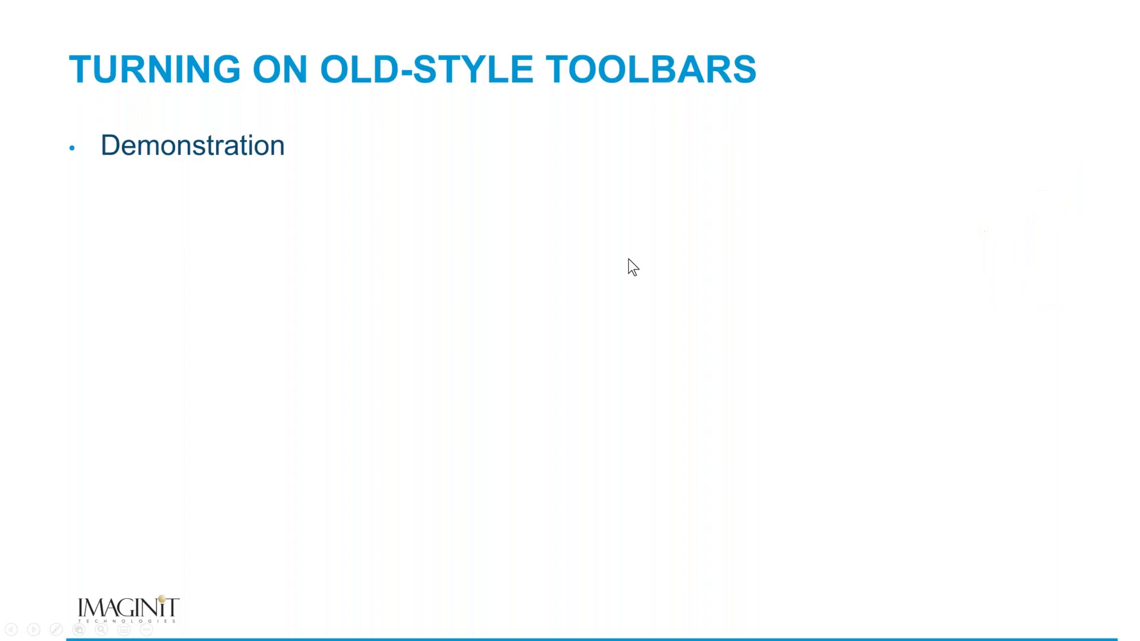
pyautogui.click(628, 260)
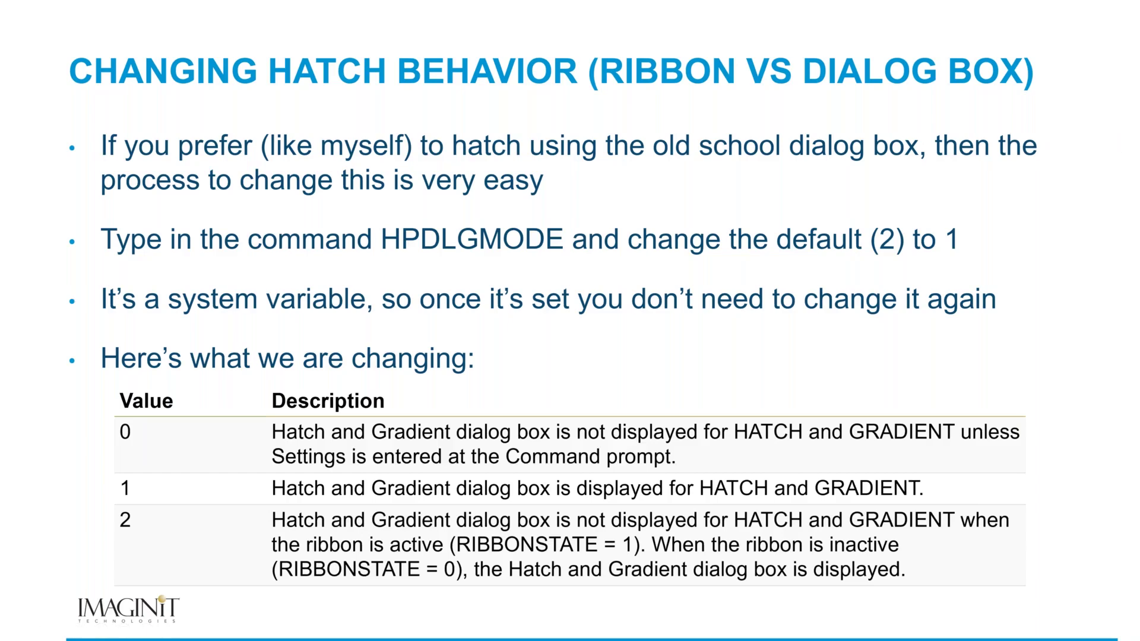
# - Switch to File Explorer and open the Working Data folder on drive C
pyautogui.click(1122, 102)
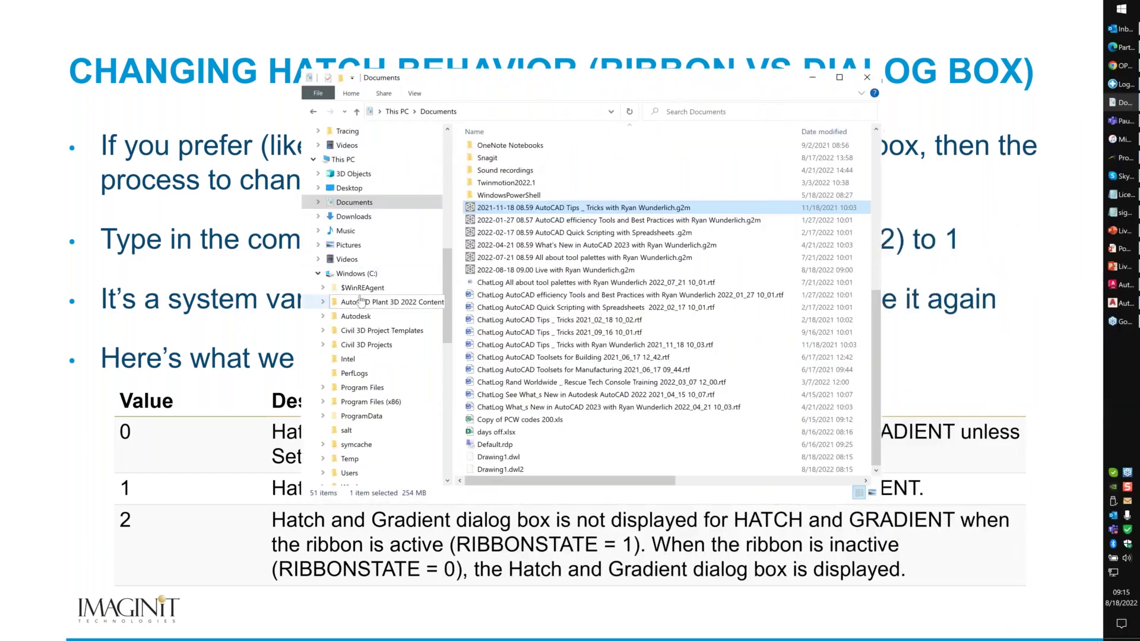
pyautogui.click(354, 273)
pyautogui.click(490, 337)
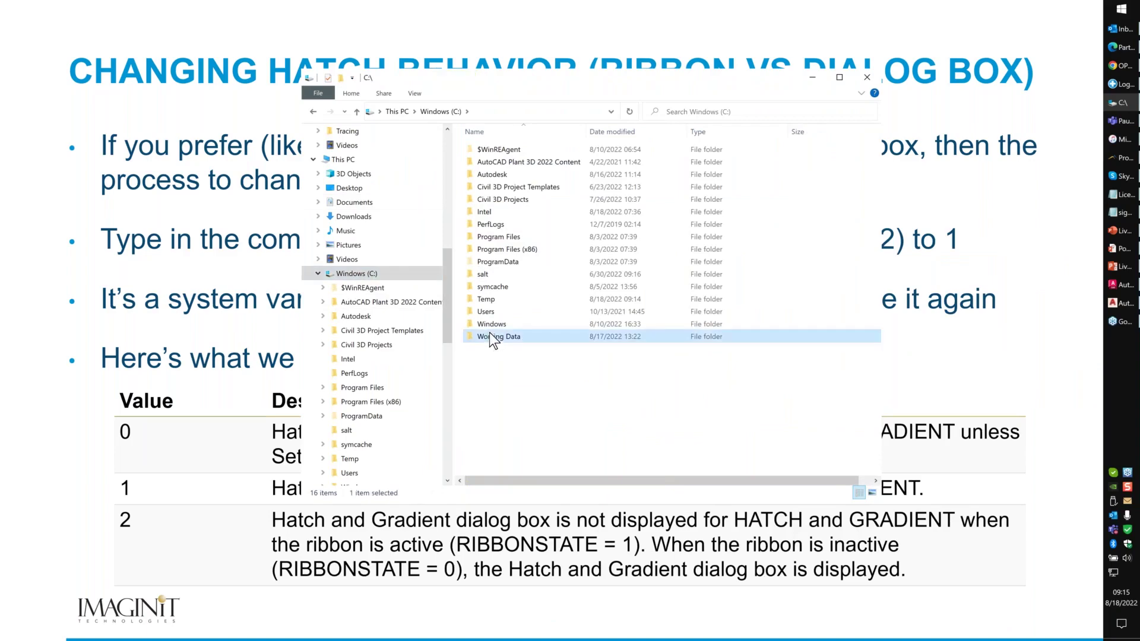
pyautogui.doubleClick(491, 336)
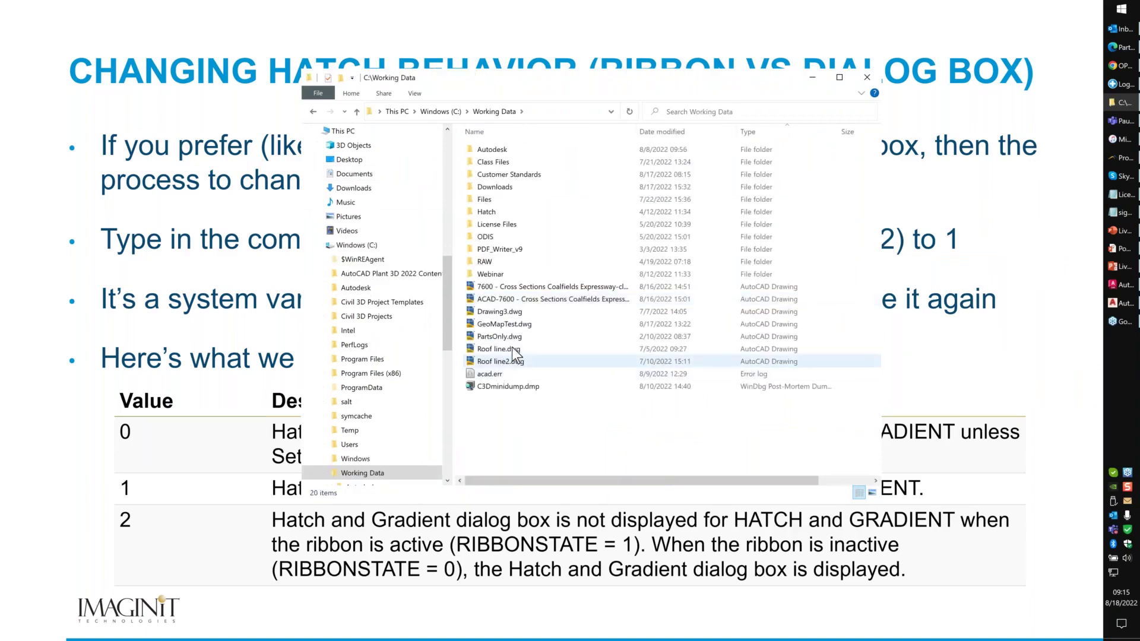
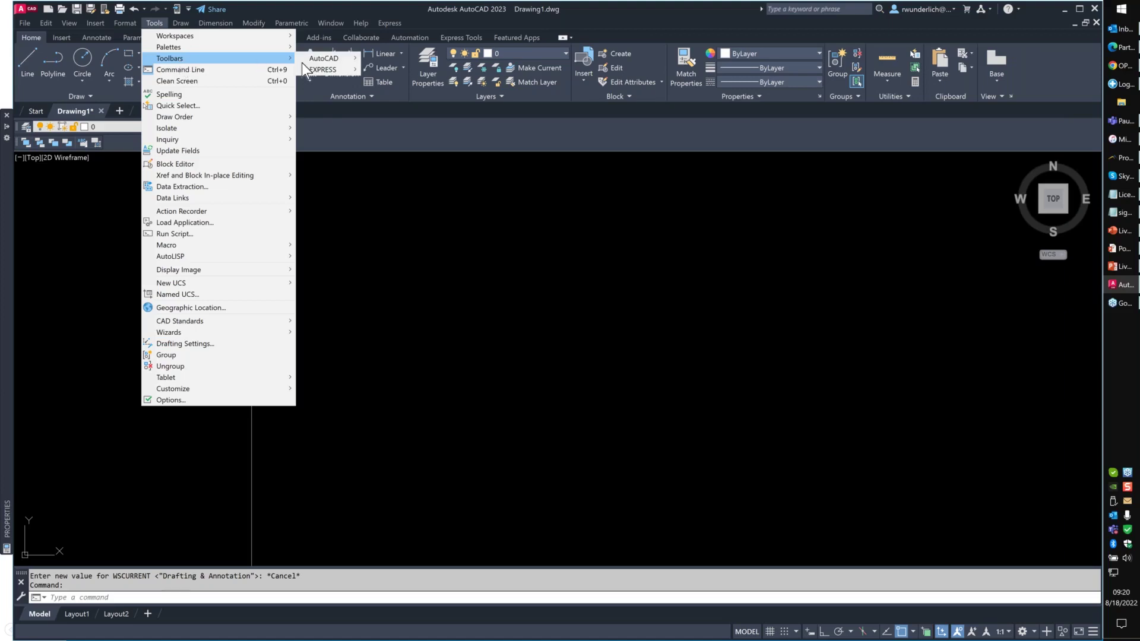
# - Hide the Draw Order toolbar from the AutoCAD toolbar set
pyautogui.moveTo(315, 59)
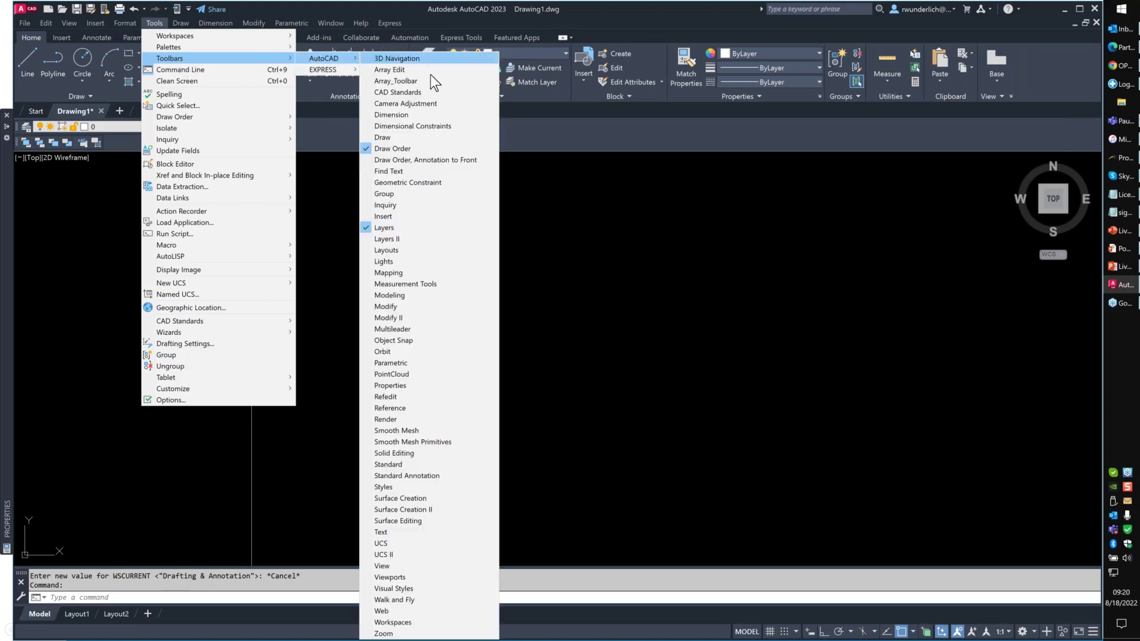
pyautogui.click(414, 150)
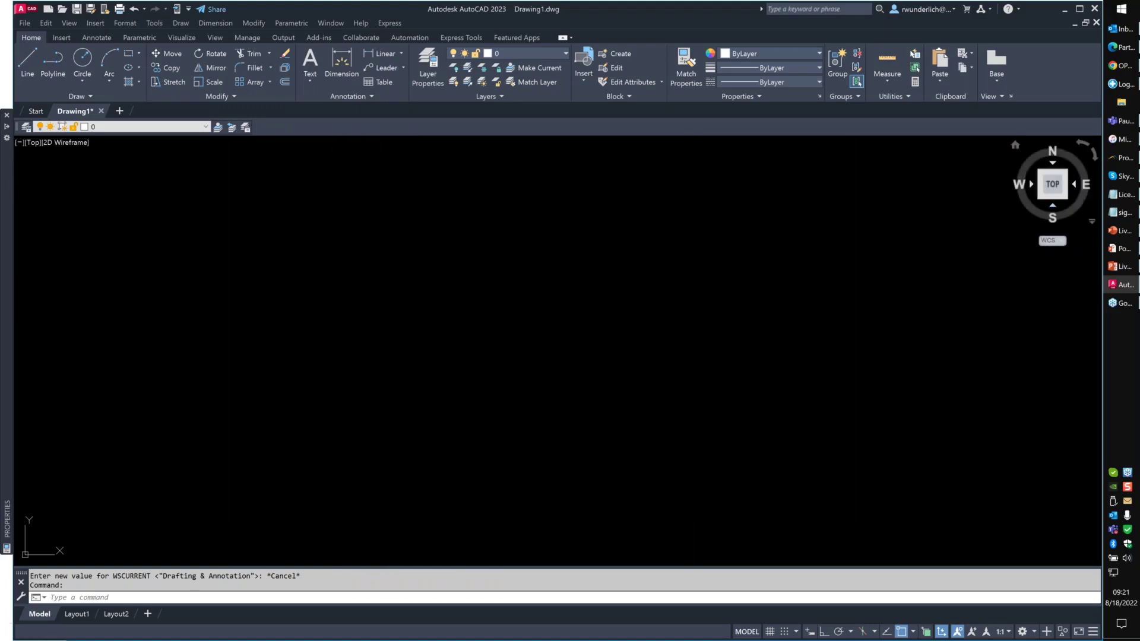
# - Switch to the PowerPoint slide show, read the hatch behavior slide on HPDLGMODE values, and advance past it
pyautogui.click(1112, 306)
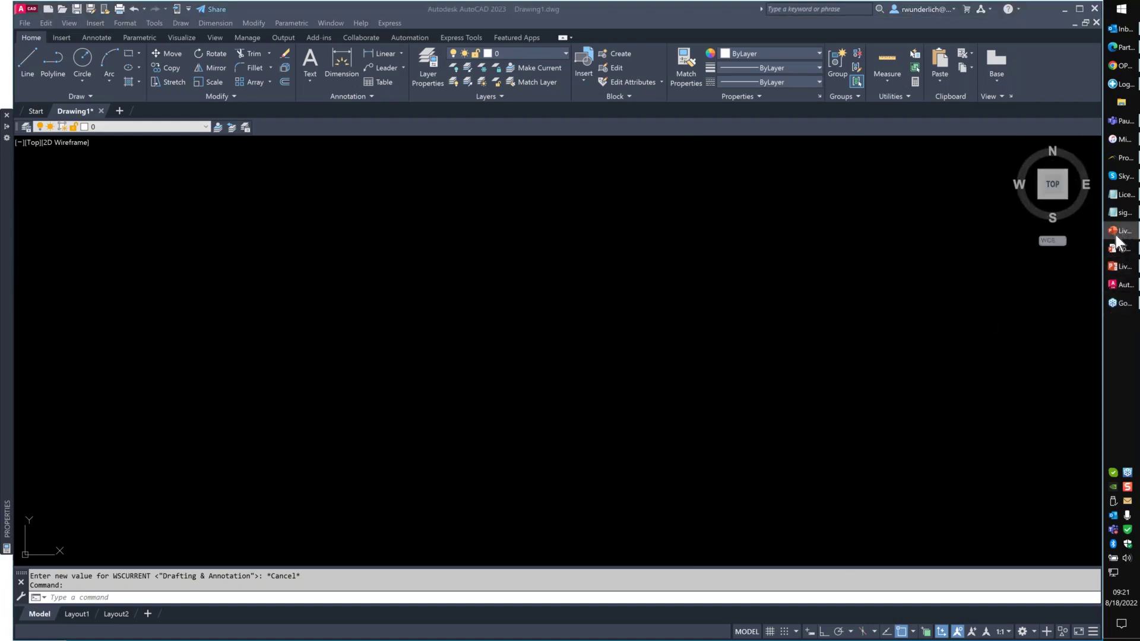
pyautogui.click(1118, 265)
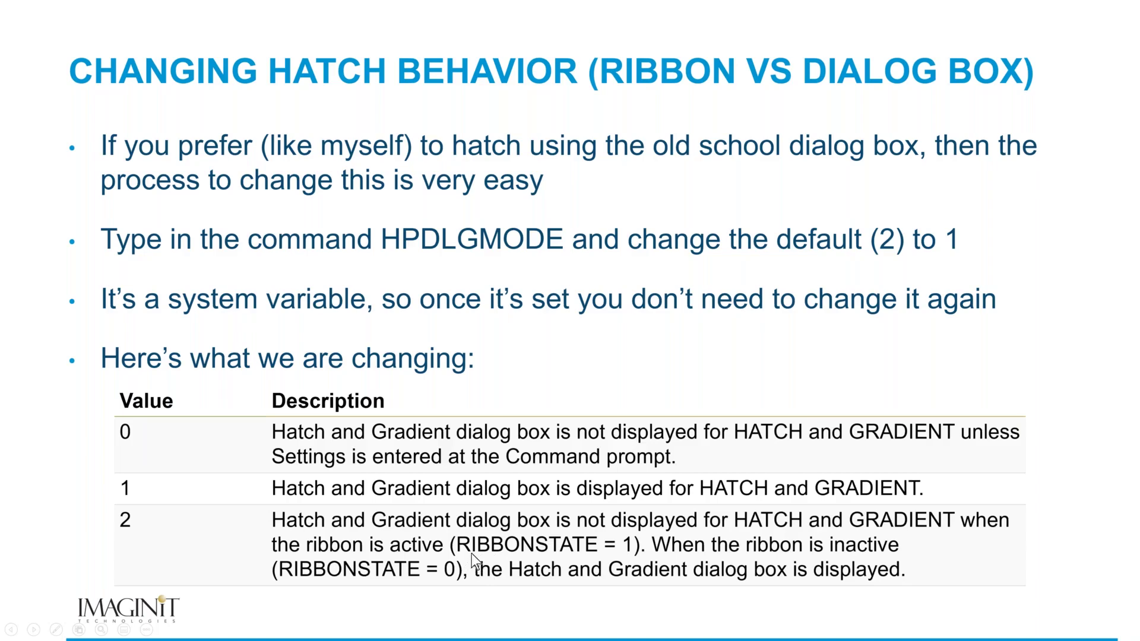
pyautogui.click(574, 372)
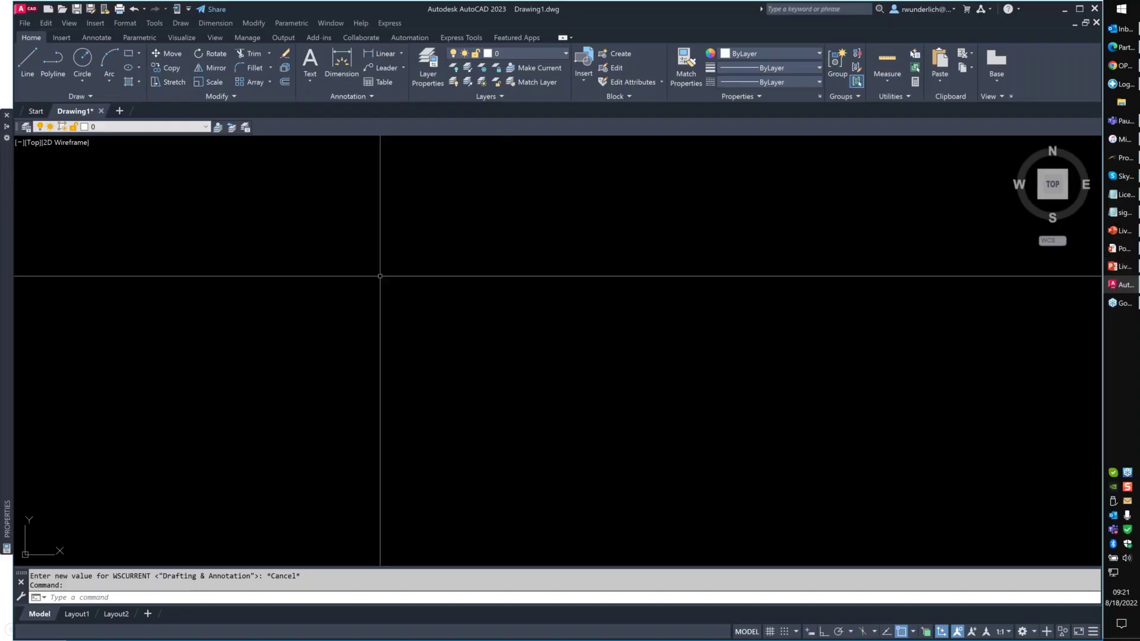
# - In AutoCAD, draw a rectangle near the middle of the empty drawing area with the Rectangle command
pyautogui.click(340, 297)
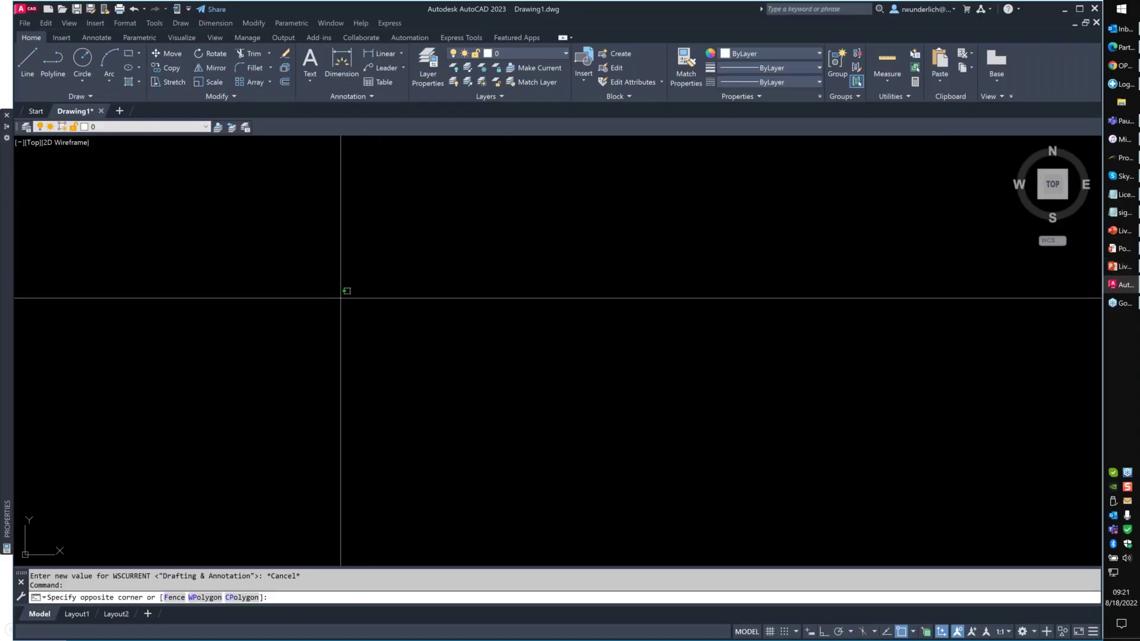
pyautogui.press('Escape')
pyautogui.press('Escape')
pyautogui.write('r')
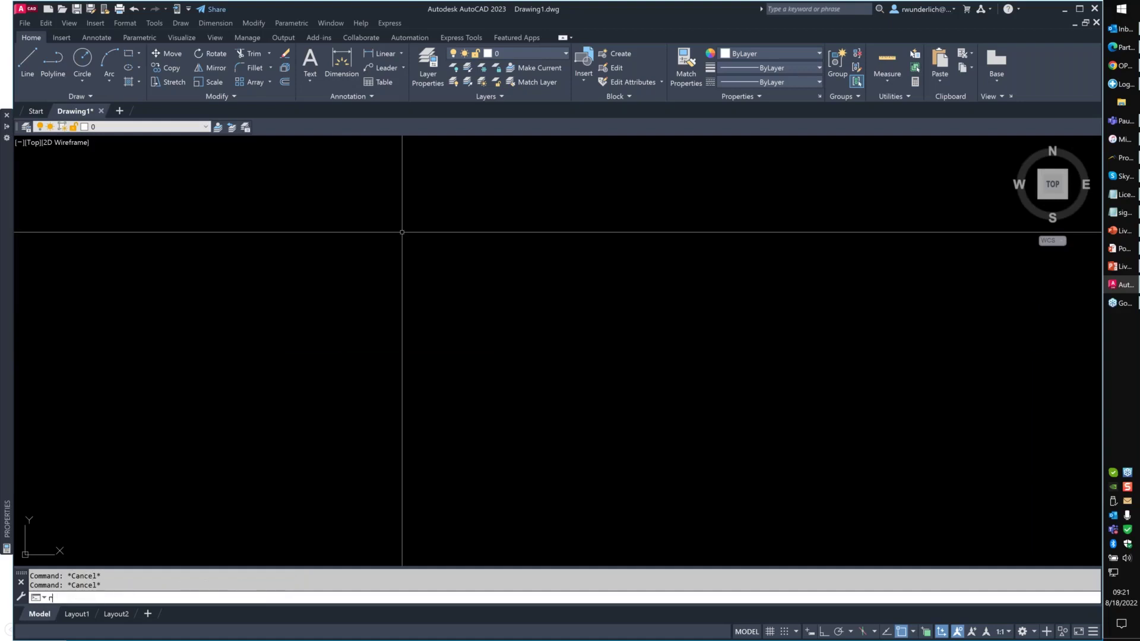
pyautogui.write('ec')
pyautogui.press('Return')
pyautogui.click(403, 237)
pyautogui.click(546, 364)
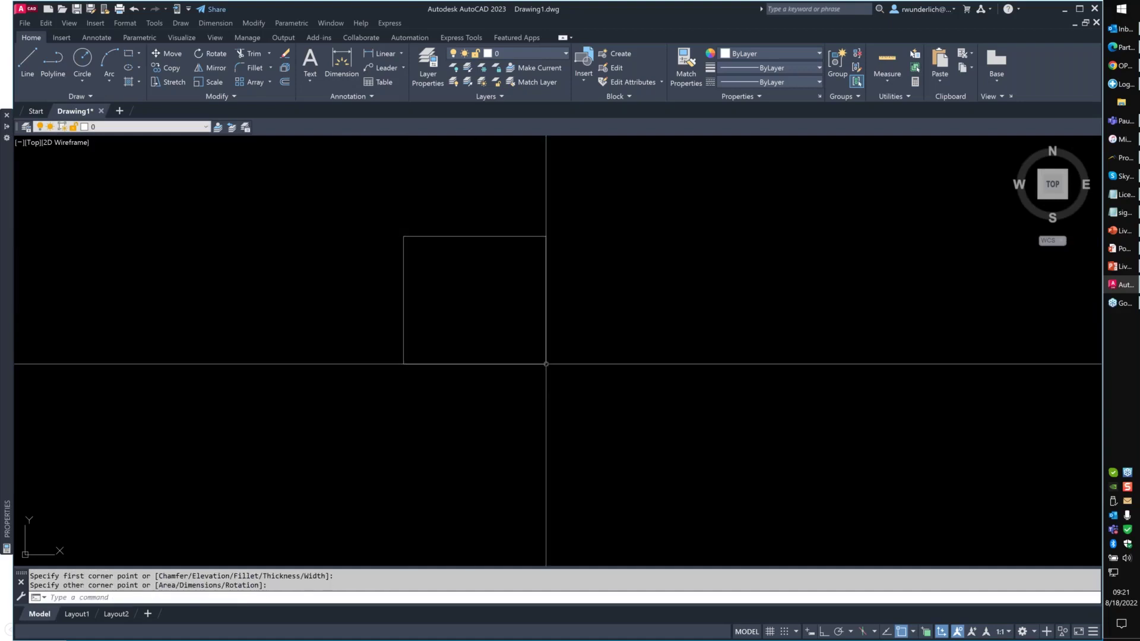
# - Start the Hatch command, examine the ribbon's hatch creation settings and expanded properties, and cancel without hatching
pyautogui.write('h')
pyautogui.press('Return')
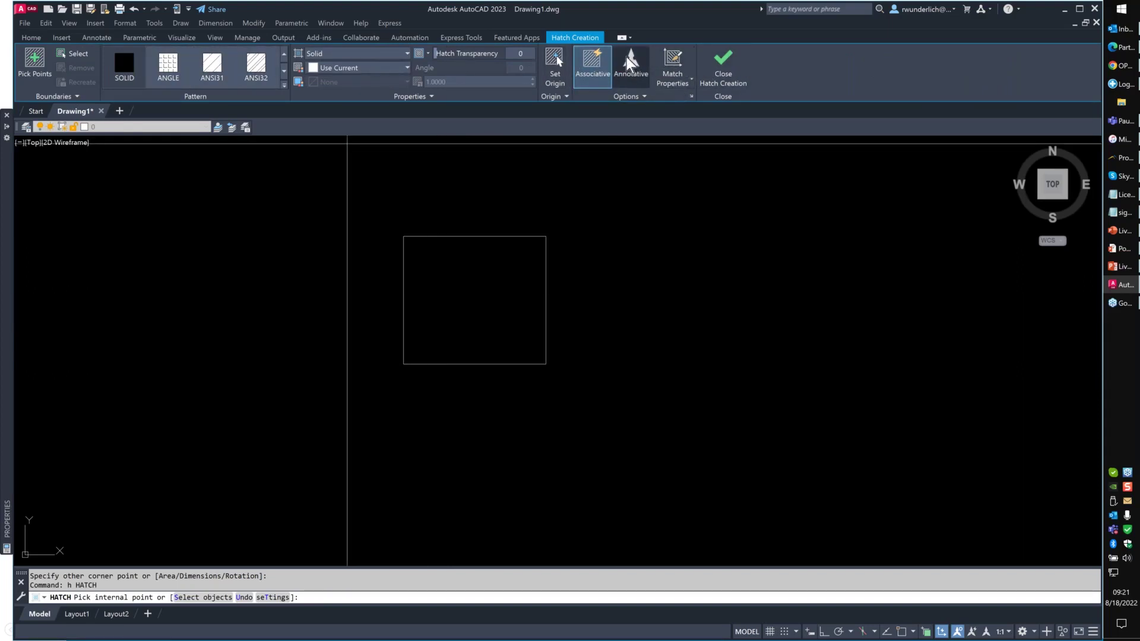
pyautogui.click(426, 96)
pyautogui.click(378, 112)
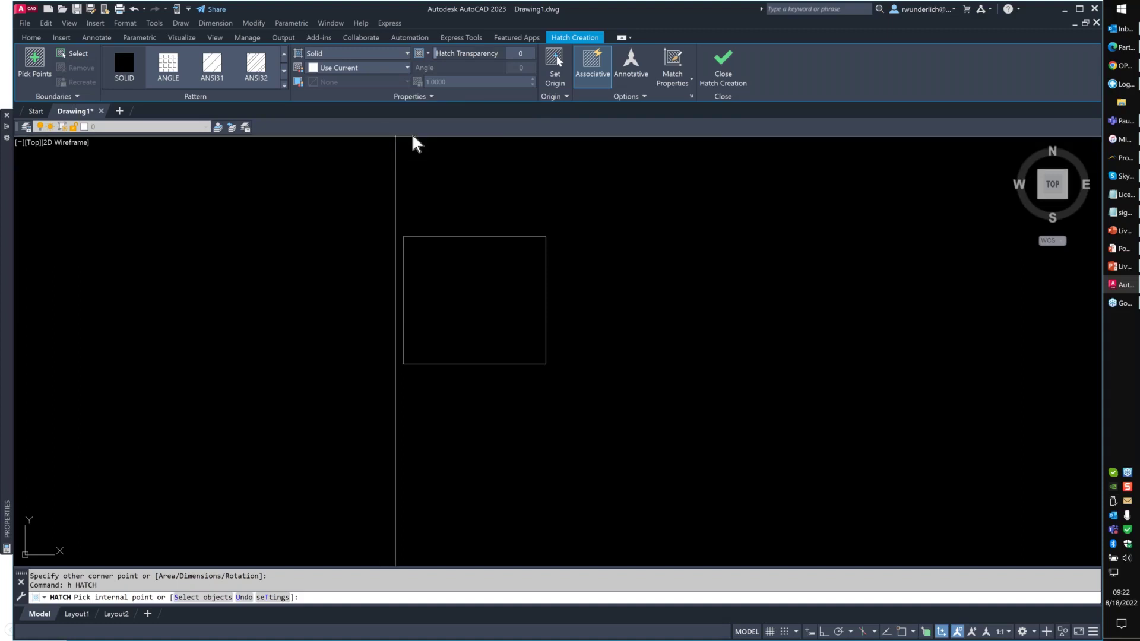
pyautogui.press('Escape')
pyautogui.press('Escape')
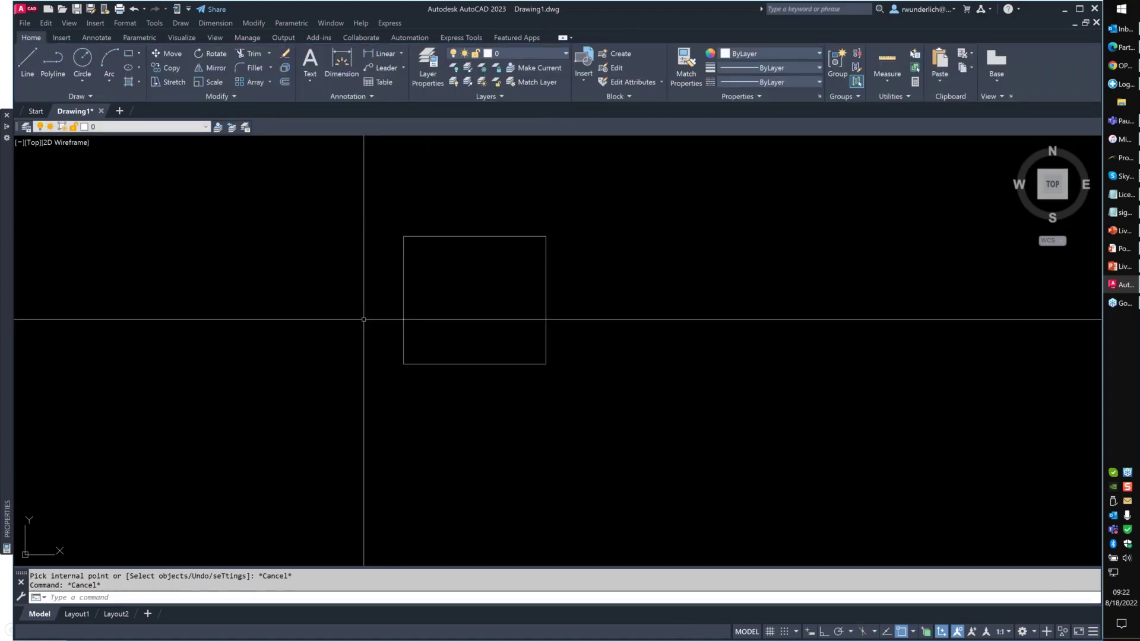
# - Set the HPDLGMODE system variable to 1 so that hatching uses the dialog box
pyautogui.write('HPd')
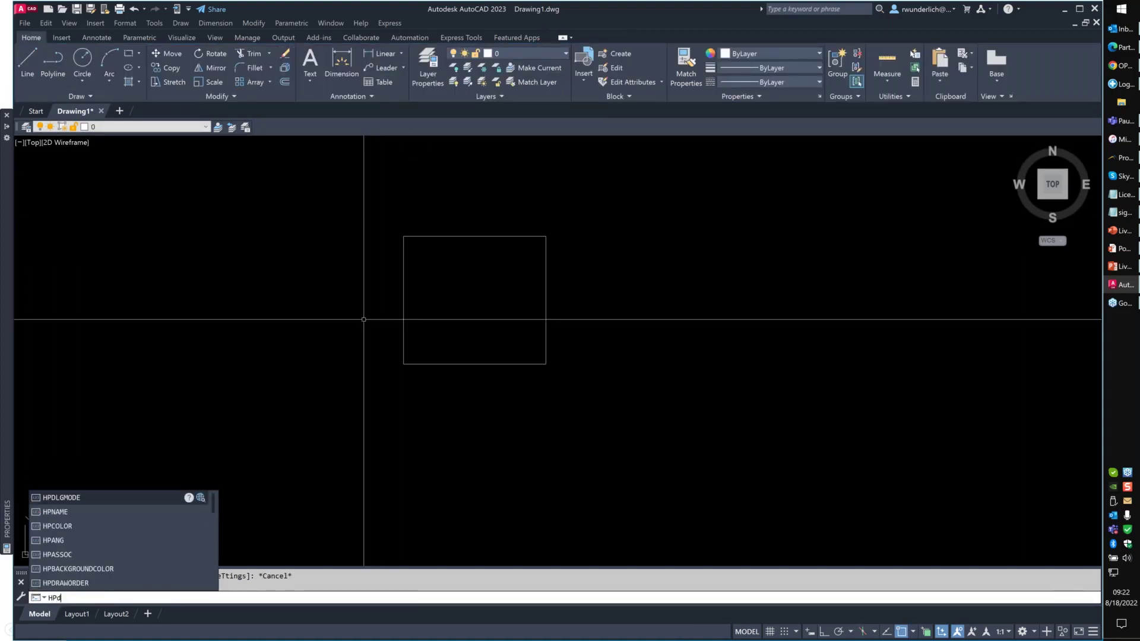
pyautogui.write('lg')
pyautogui.press('Return')
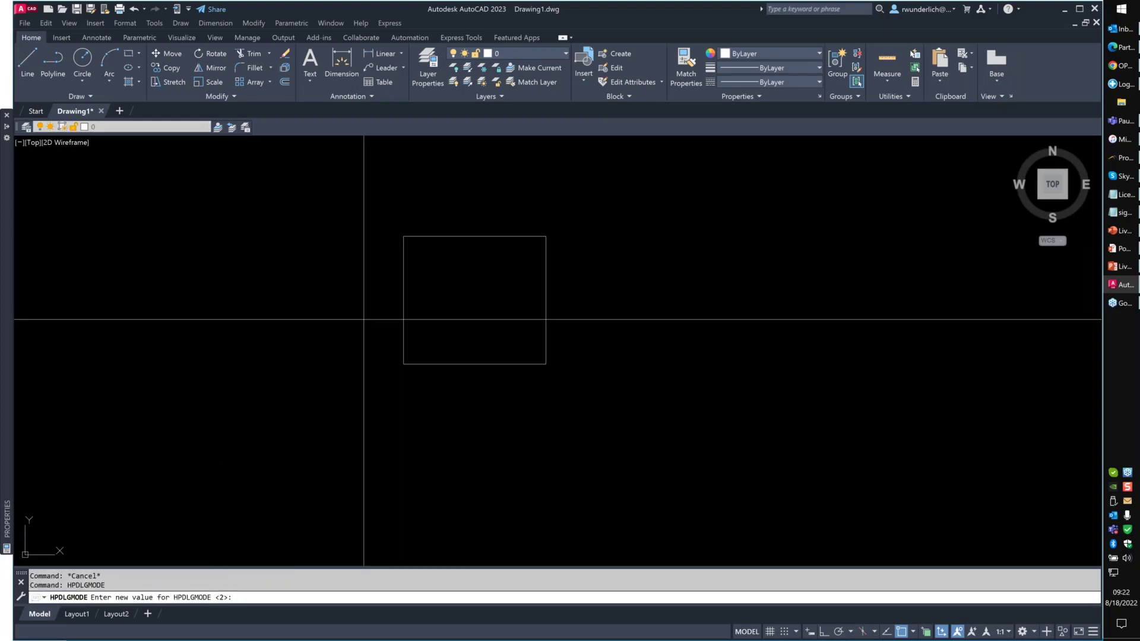
pyautogui.write('1')
pyautogui.press('Return')
# - Open the Hatch and Gradient dialog, collapse and expand its additional options to review them, and cancel it
pyautogui.write('h')
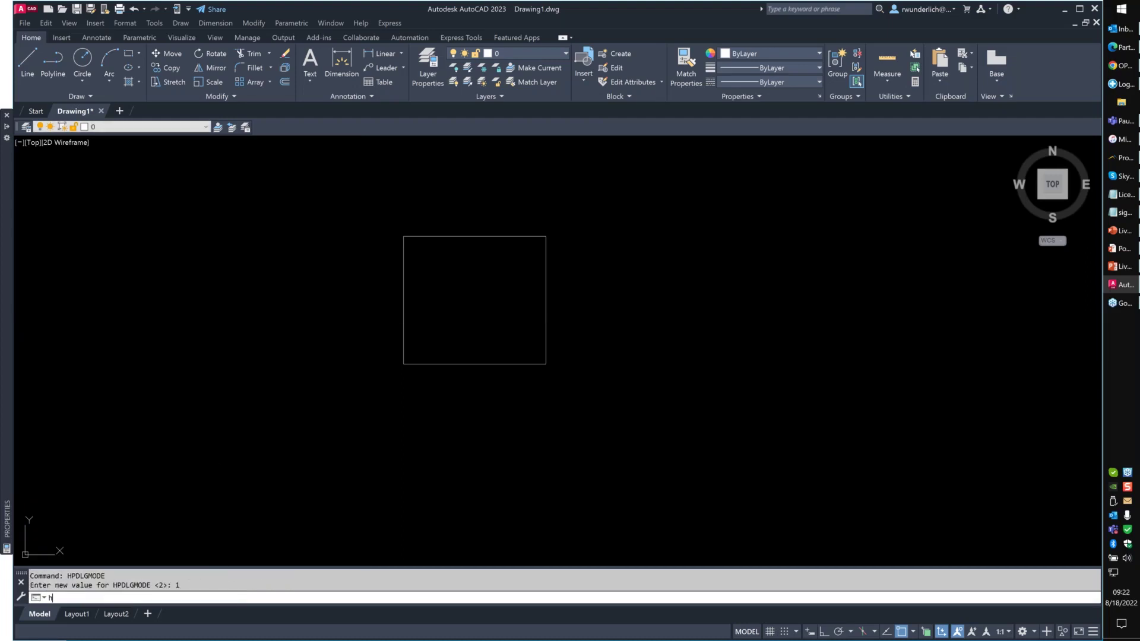
pyautogui.press('Return')
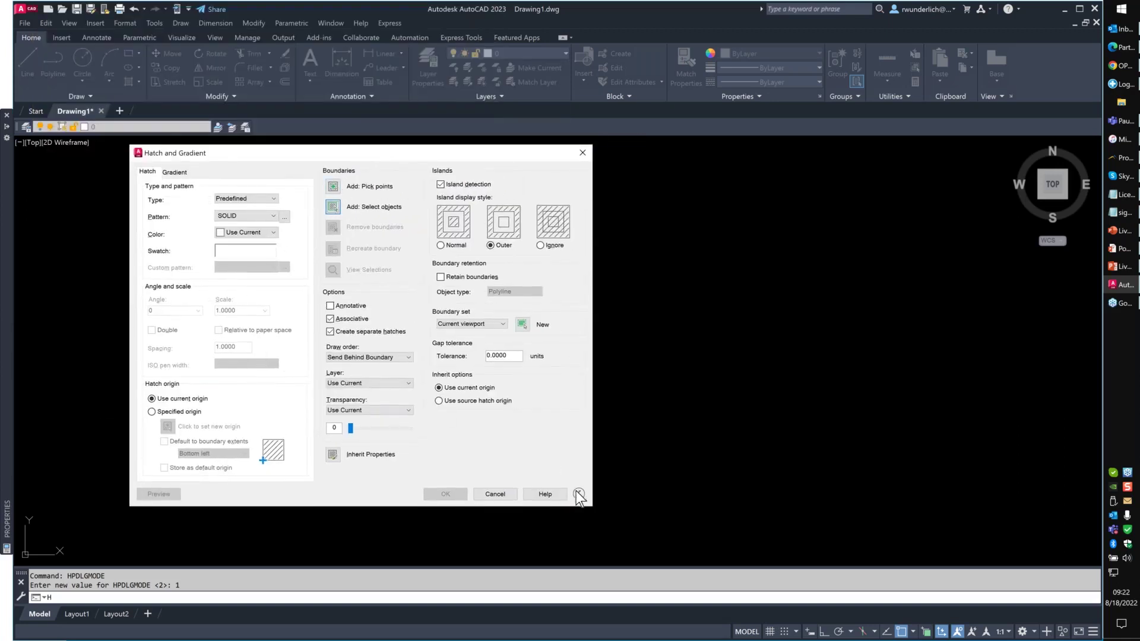
pyautogui.click(578, 494)
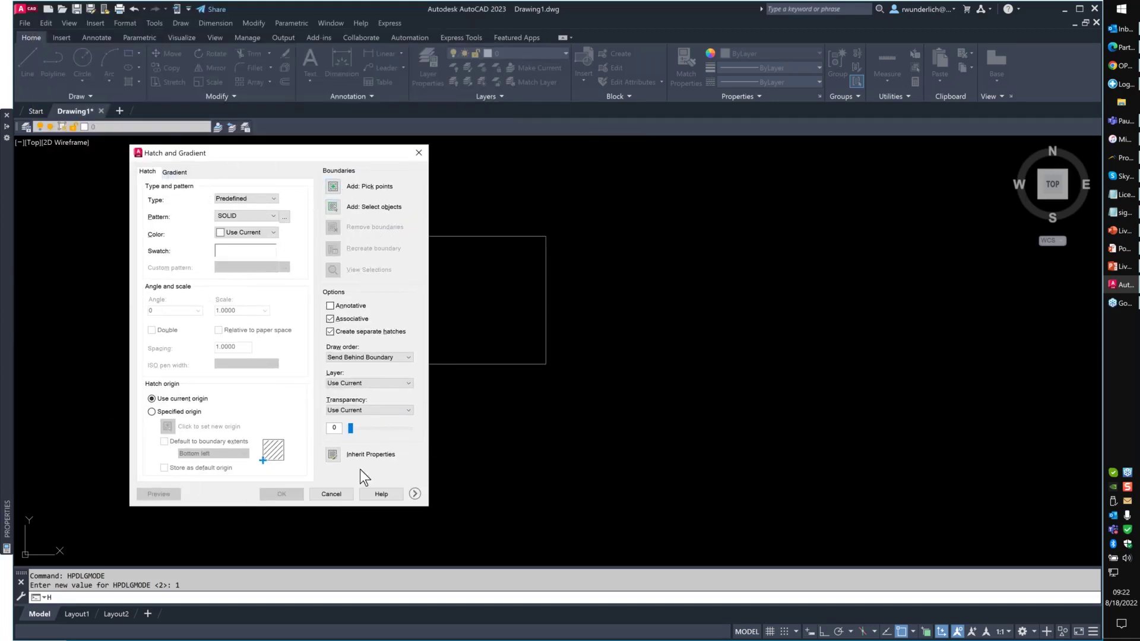
pyautogui.click(415, 494)
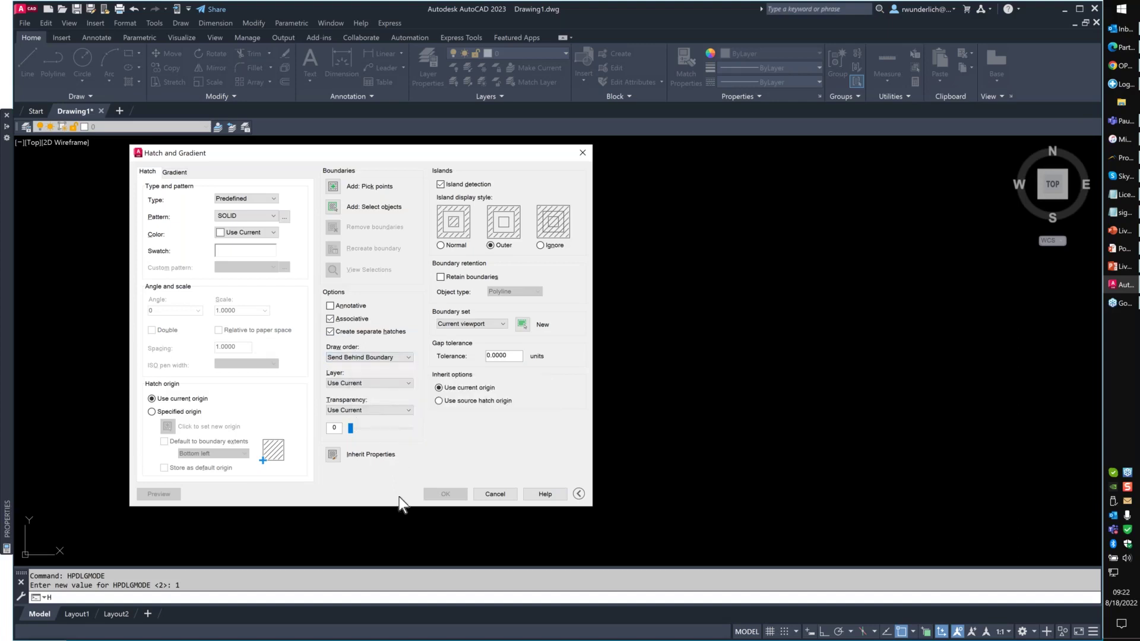
pyautogui.click(495, 494)
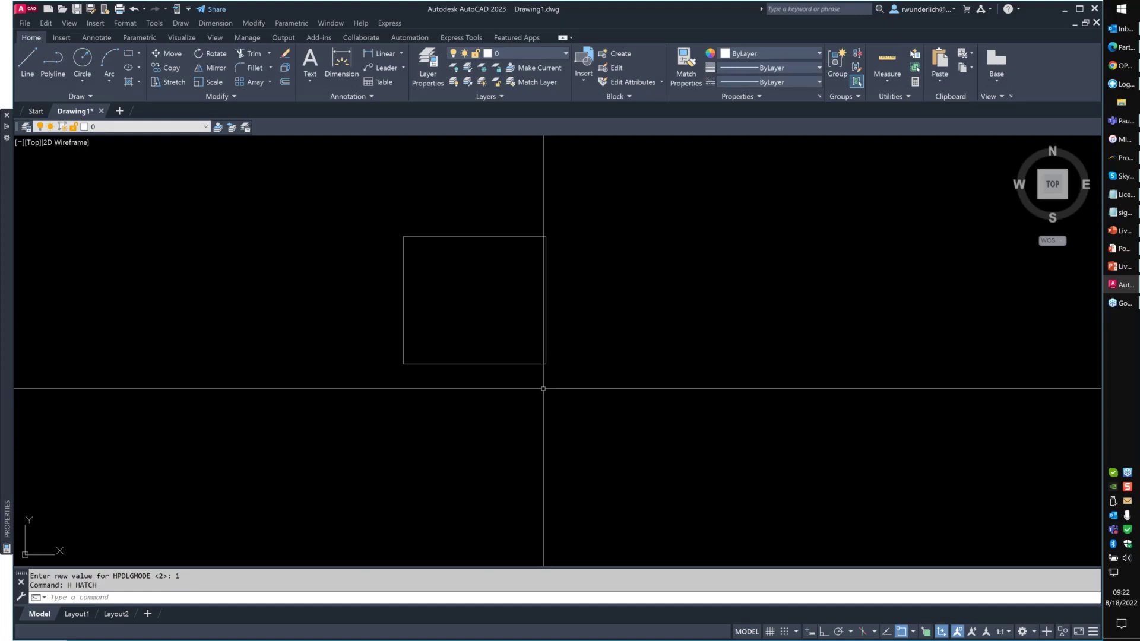
# - Set the HPDLGMODE system variable to 2 to bring back the ribbon hatch interface
pyautogui.write('hpdlgmod')
pyautogui.press('Return')
pyautogui.write('2')
pyautogui.press('Return')
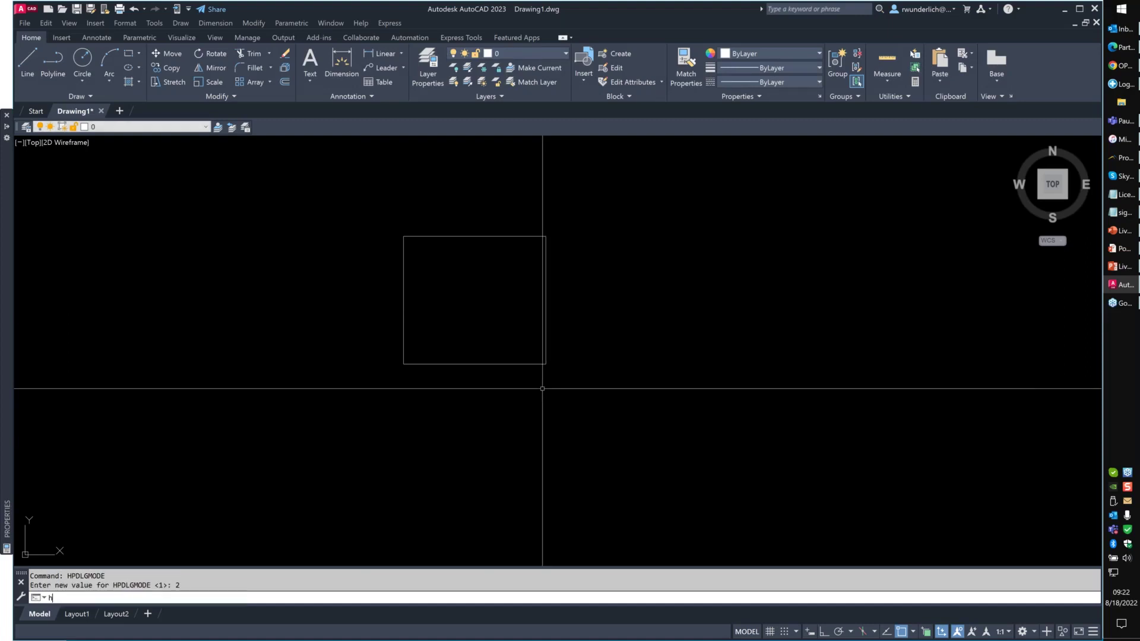
# - Start the Hatch command, review the ribbon's origin settings, options and full pattern gallery, and cancel without hatching
pyautogui.write('h')
pyautogui.press('Return')
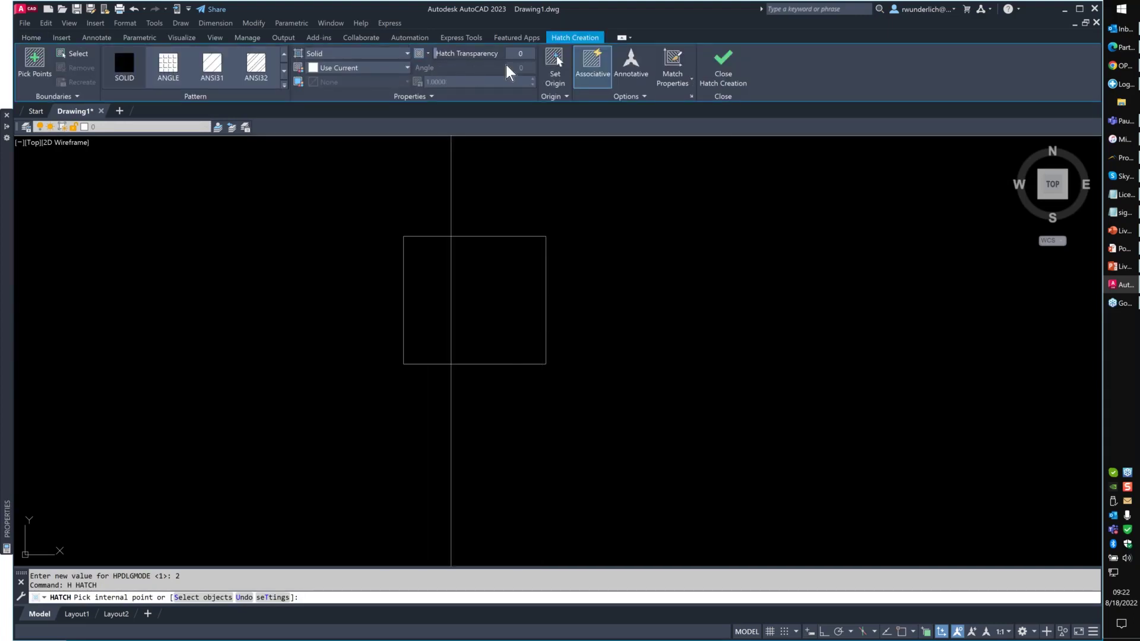
pyautogui.click(563, 97)
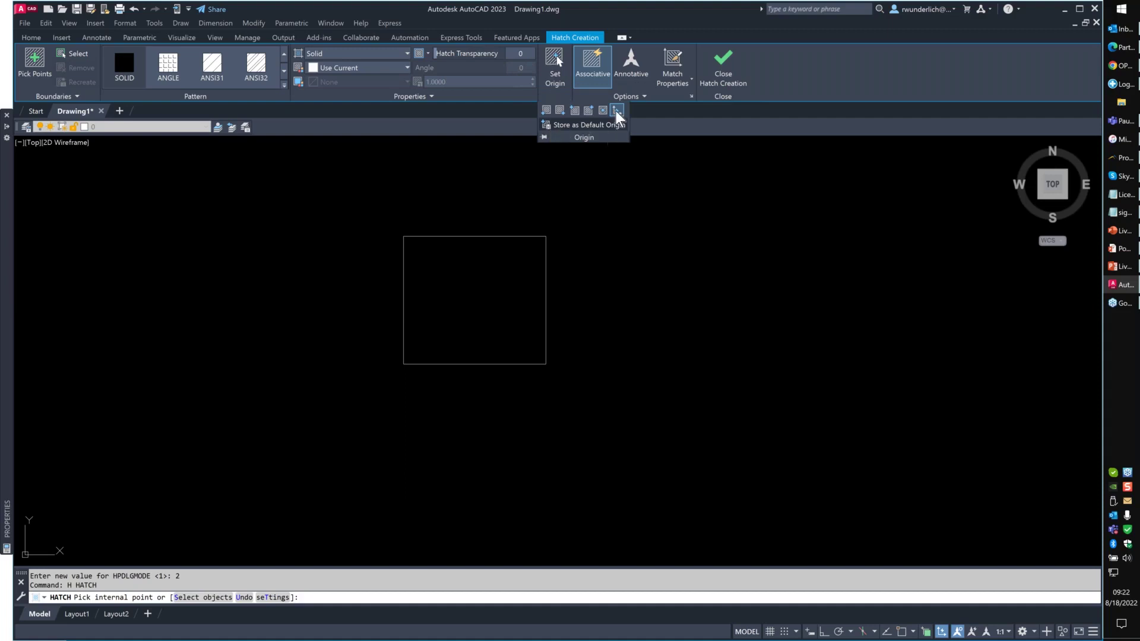
pyautogui.click(646, 97)
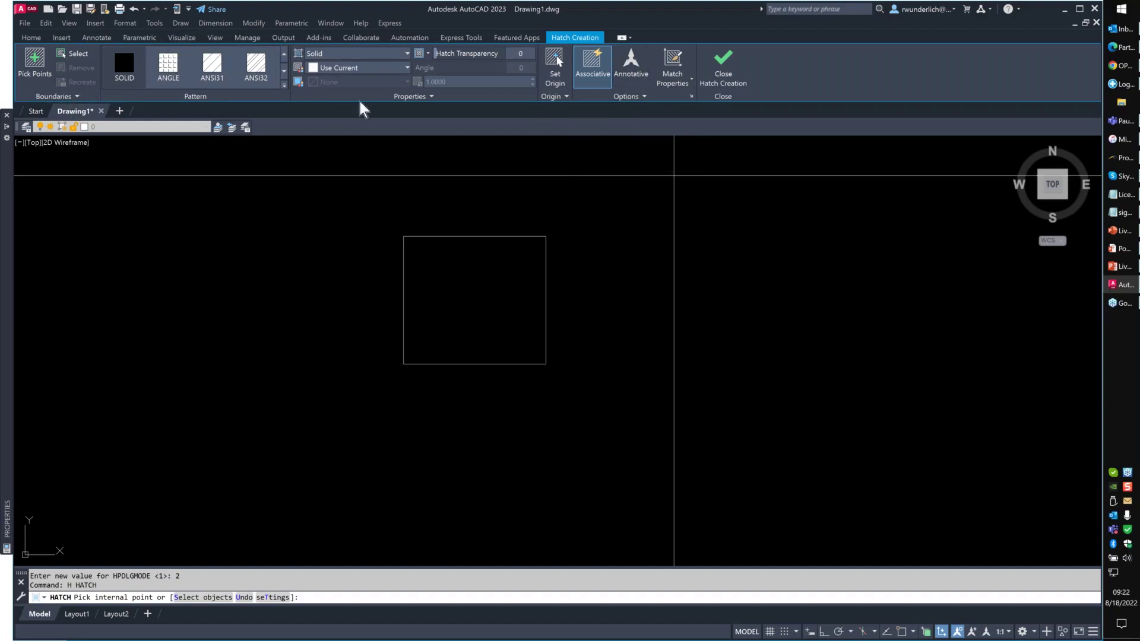
pyautogui.click(284, 87)
pyautogui.moveTo(290, 78); pyautogui.dragTo(294, 229)
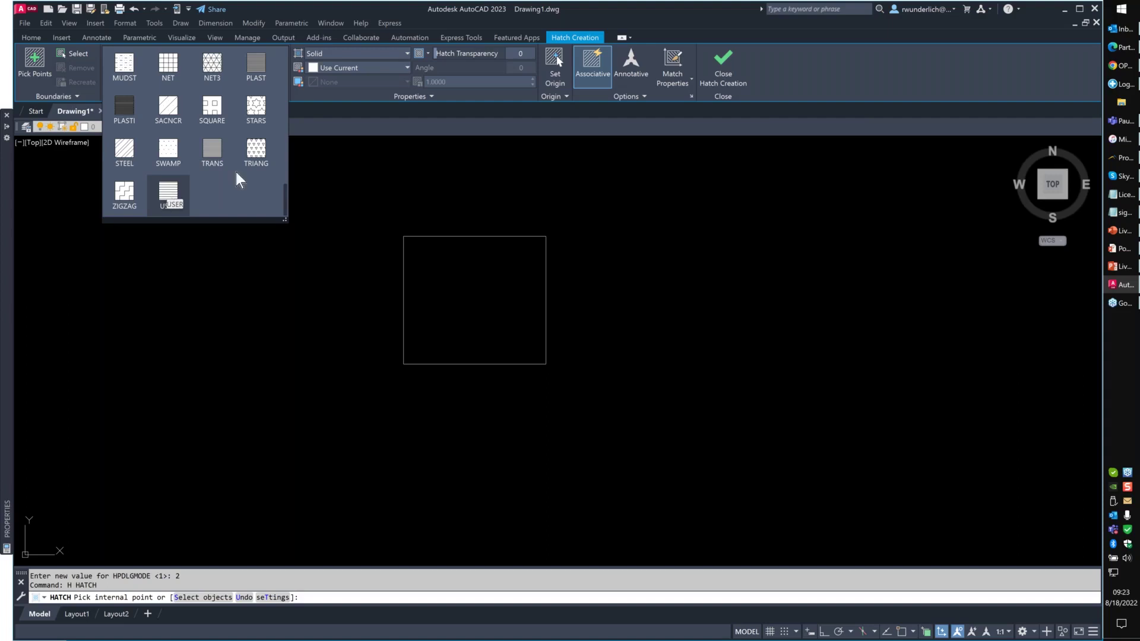
pyautogui.press('Escape')
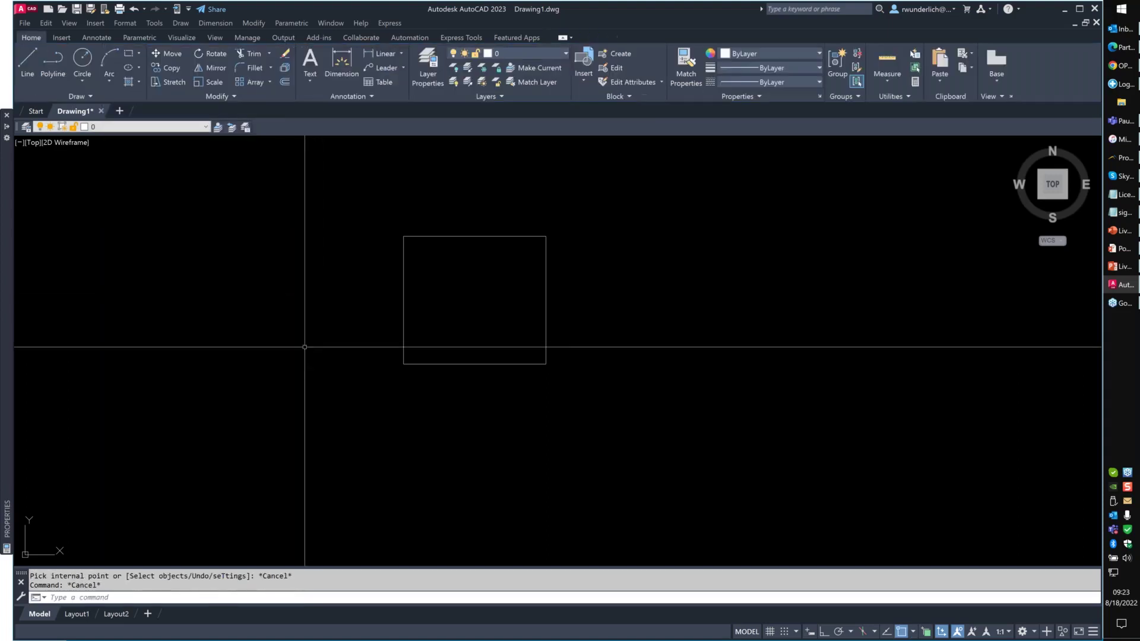
# - Set the HPDLGMODE system variable to 1 again to hatch through the dialog box
pyautogui.write('H')
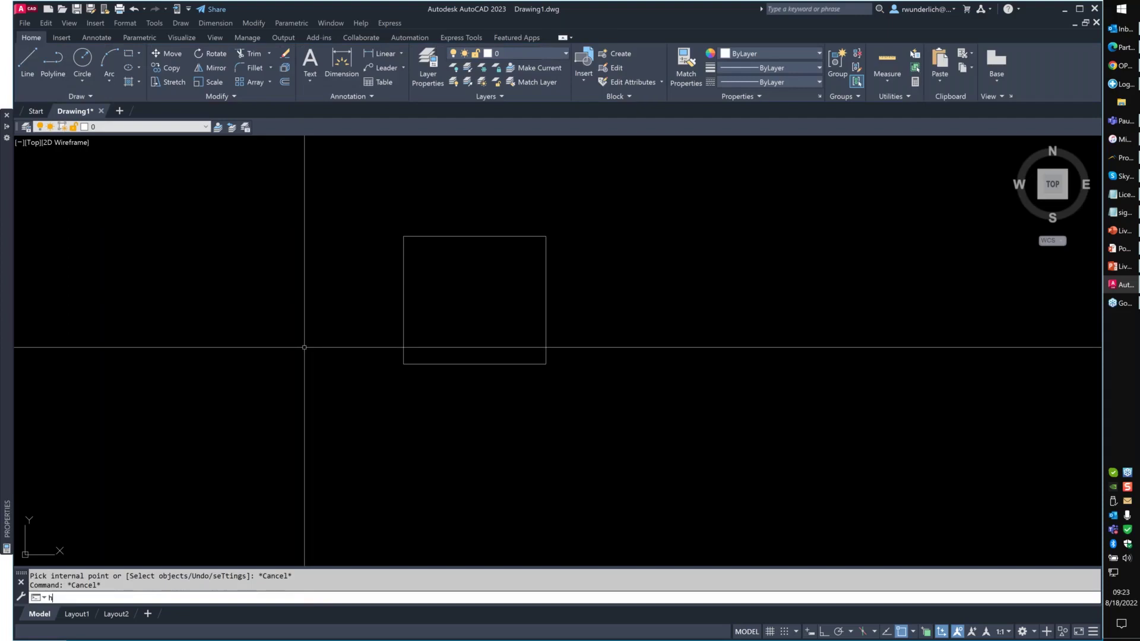
pyautogui.write('Pdlgmode')
pyautogui.press('Return')
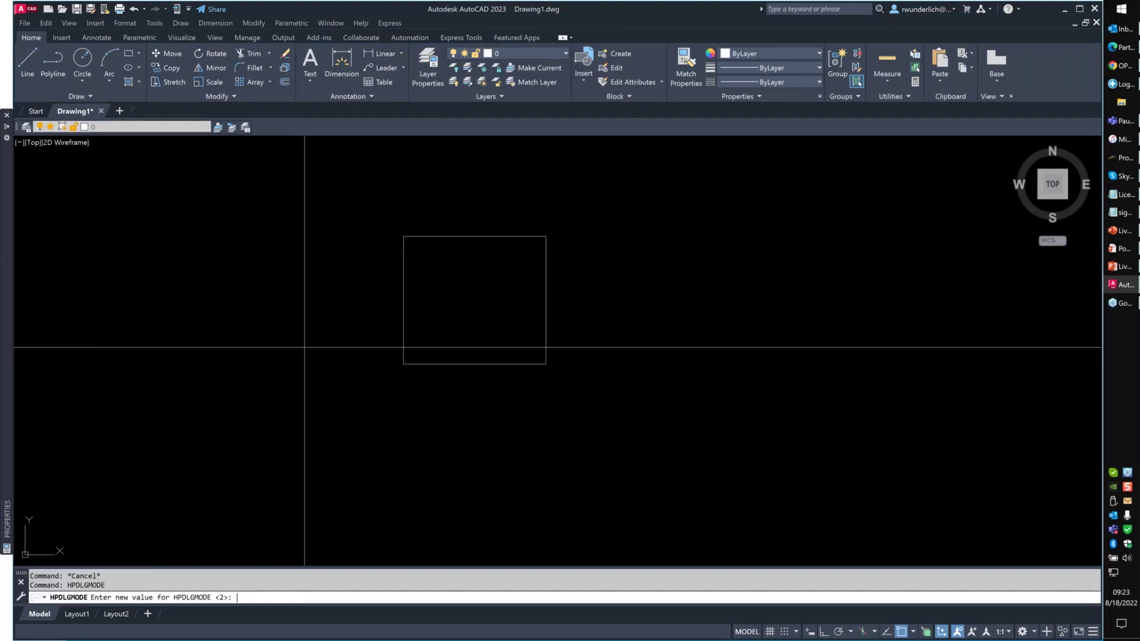
pyautogui.write('1')
pyautogui.press('Return')
# - Open the Hatch and Gradient dialog, check the custom patterns in the Hatch Pattern Palette, and cancel without hatching
pyautogui.write('h')
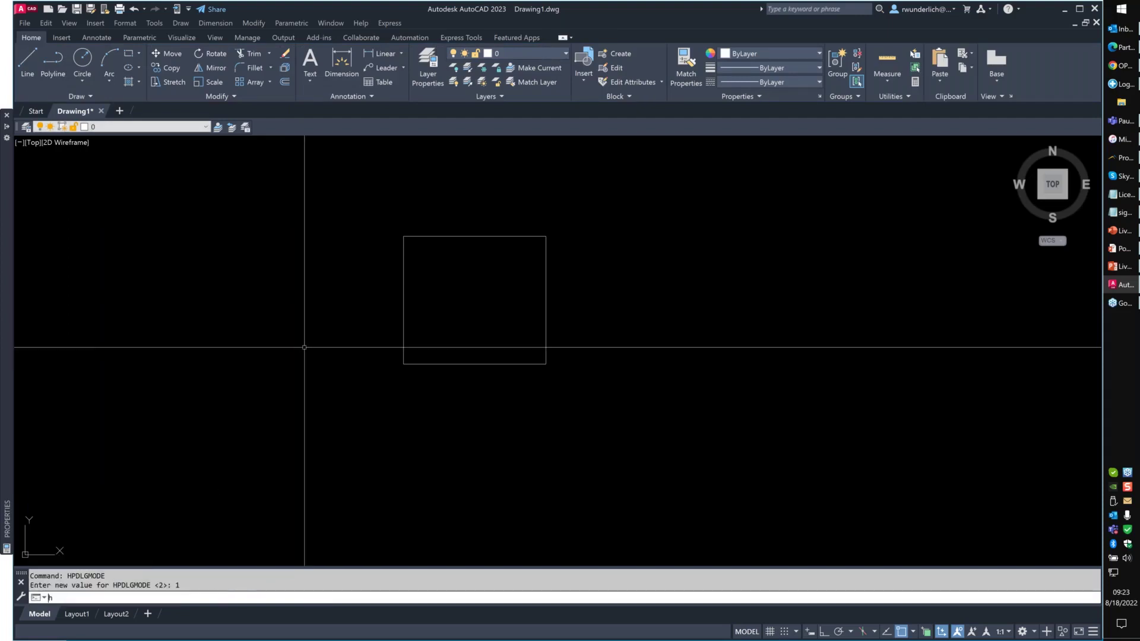
pyautogui.press('Return')
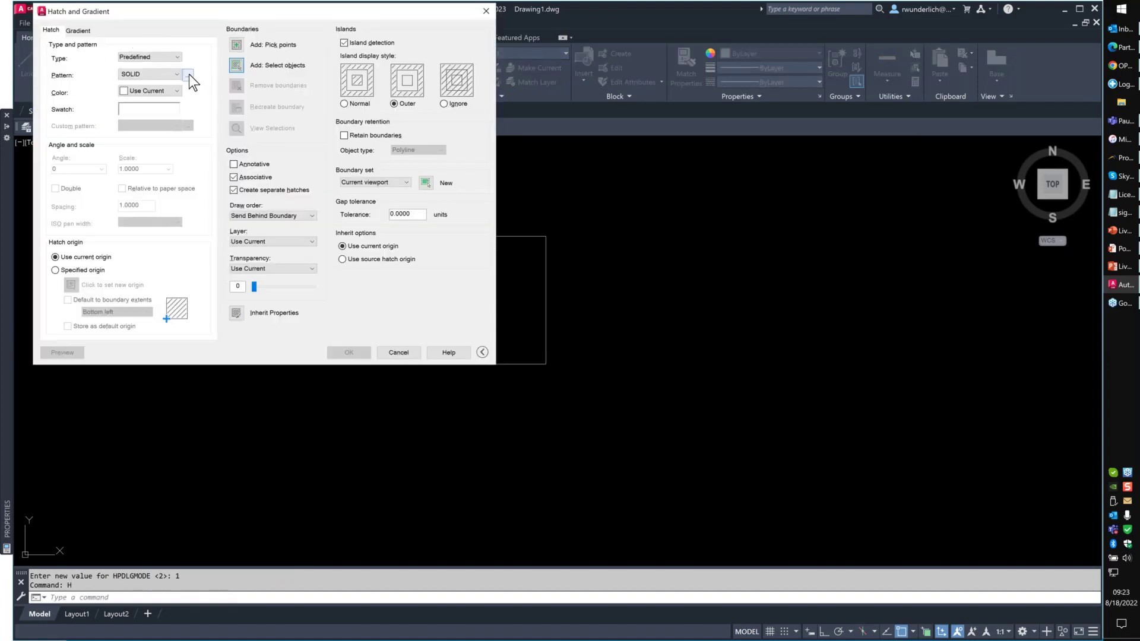
pyautogui.click(188, 74)
pyautogui.click(268, 87)
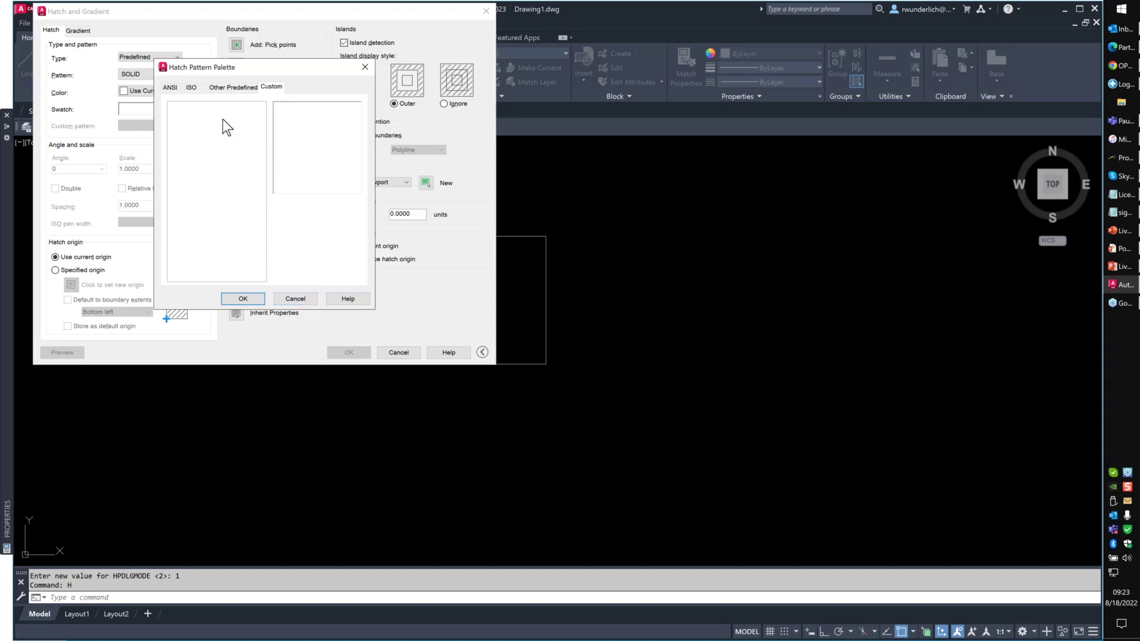
pyautogui.click(307, 300)
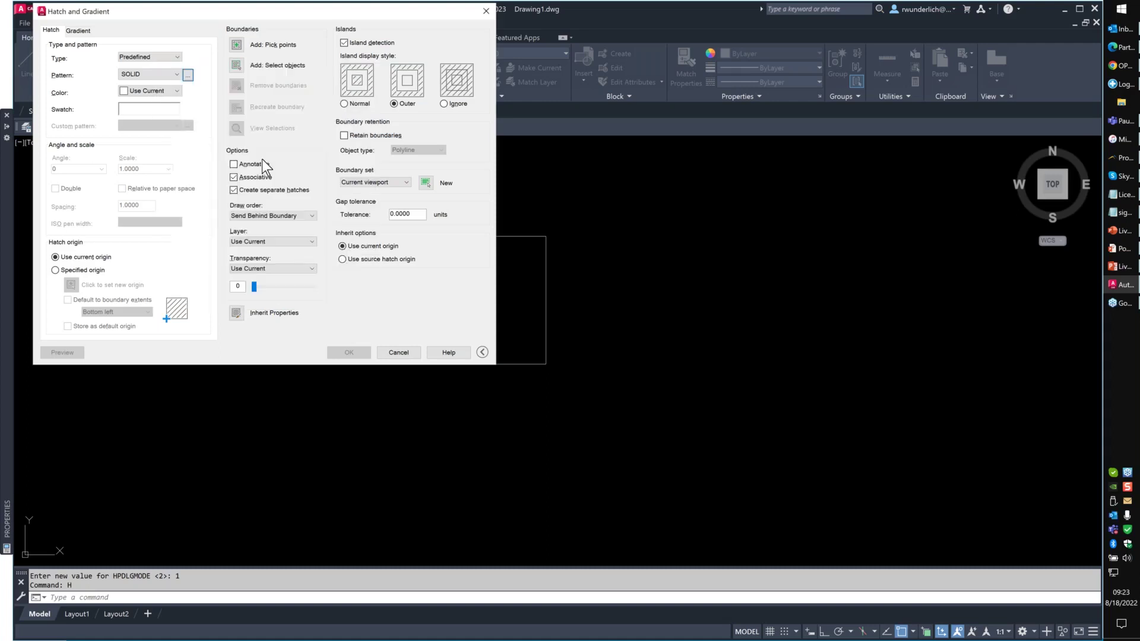
pyautogui.moveTo(255, 12)
pyautogui.mouseDown()
pyautogui.moveTo(404, 151)
pyautogui.moveTo(444, 170)
pyautogui.mouseUp()
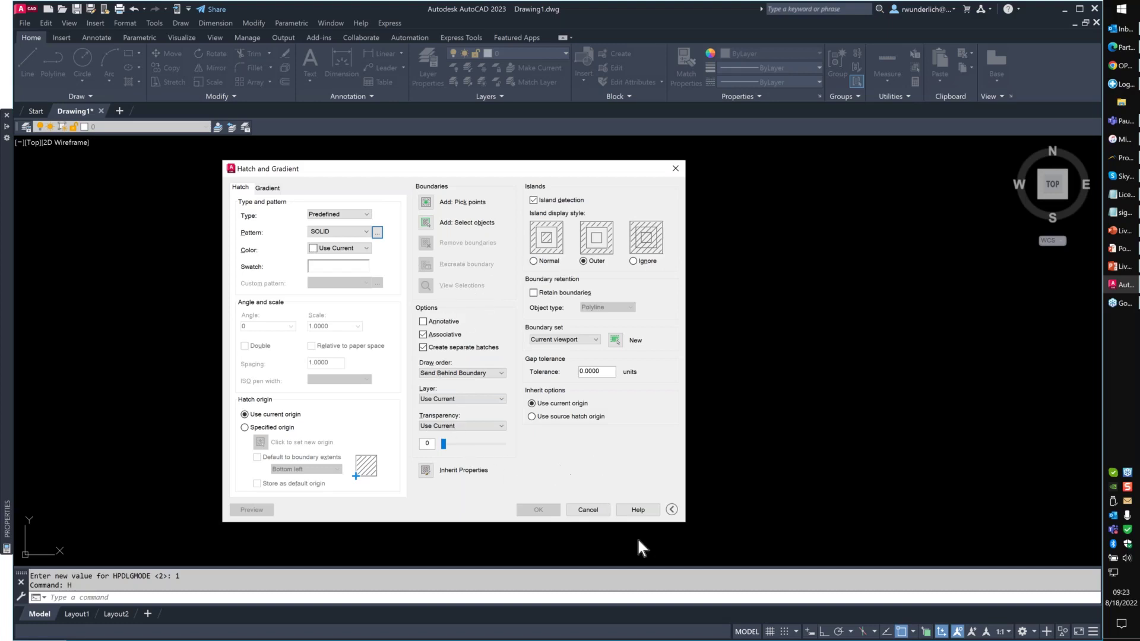
pyautogui.click(580, 514)
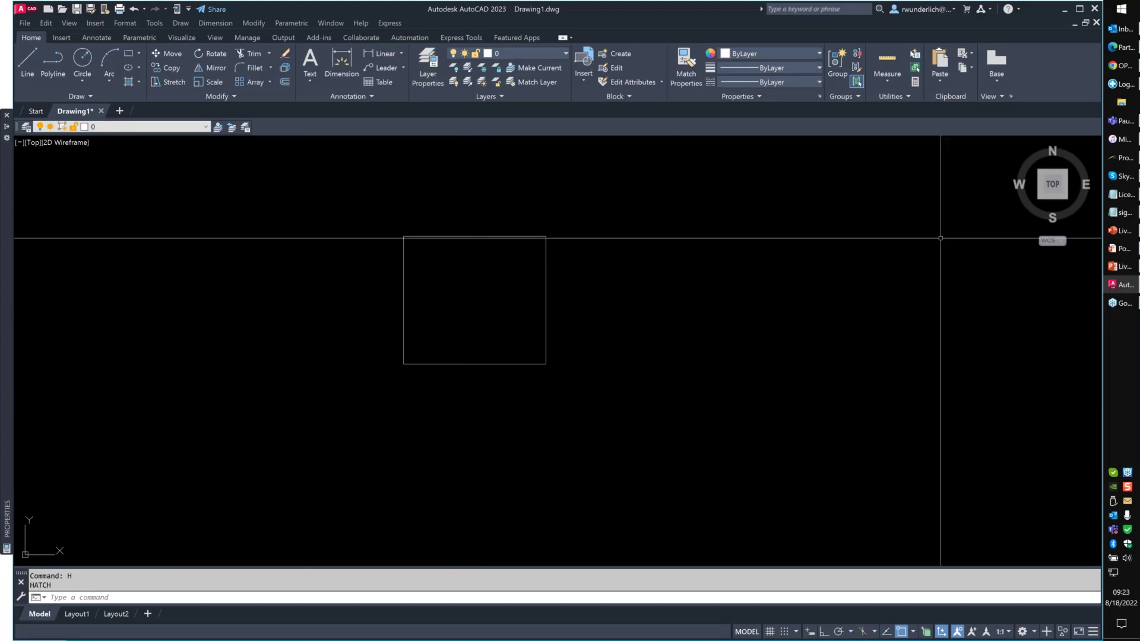
# - Switch to the PowerPoint slide show and advance to the slide on text in all caps
pyautogui.click(1121, 248)
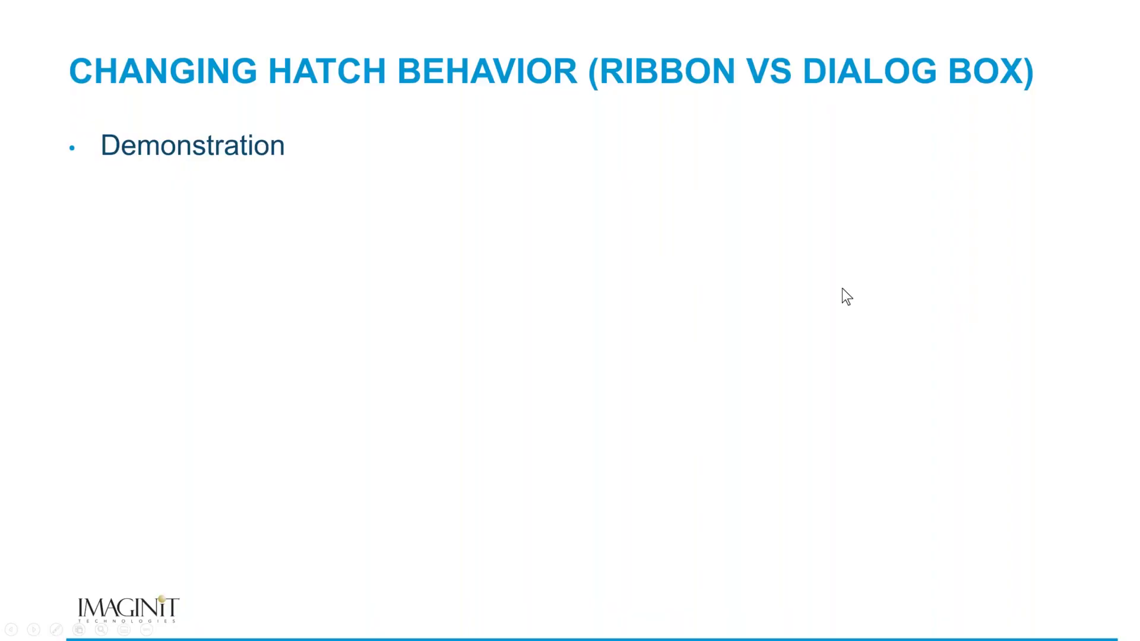
pyautogui.click(595, 249)
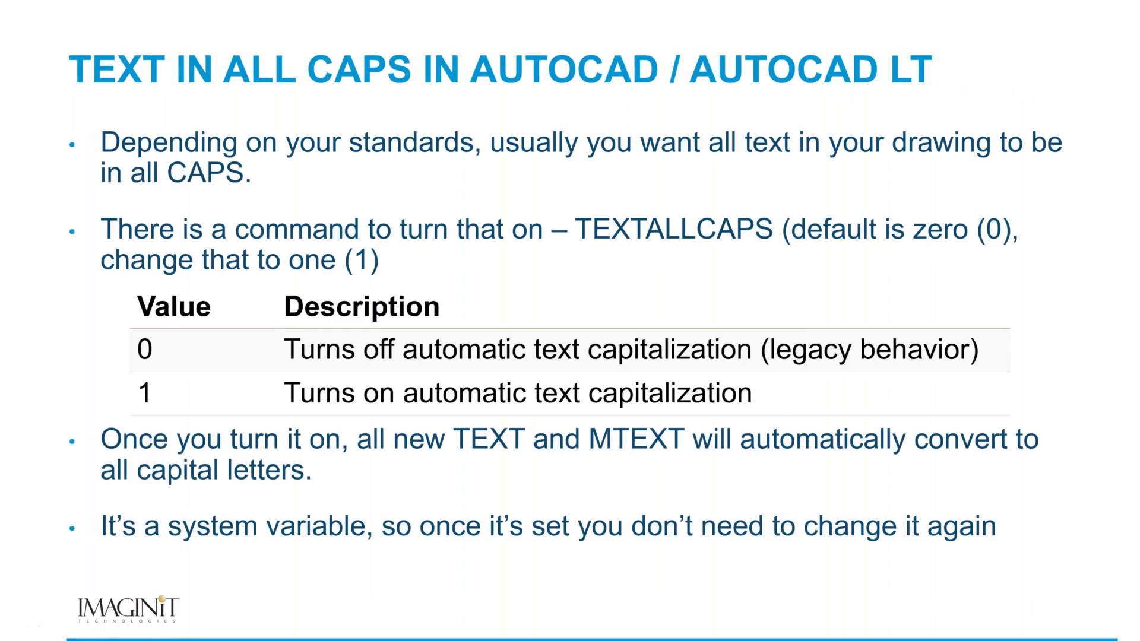
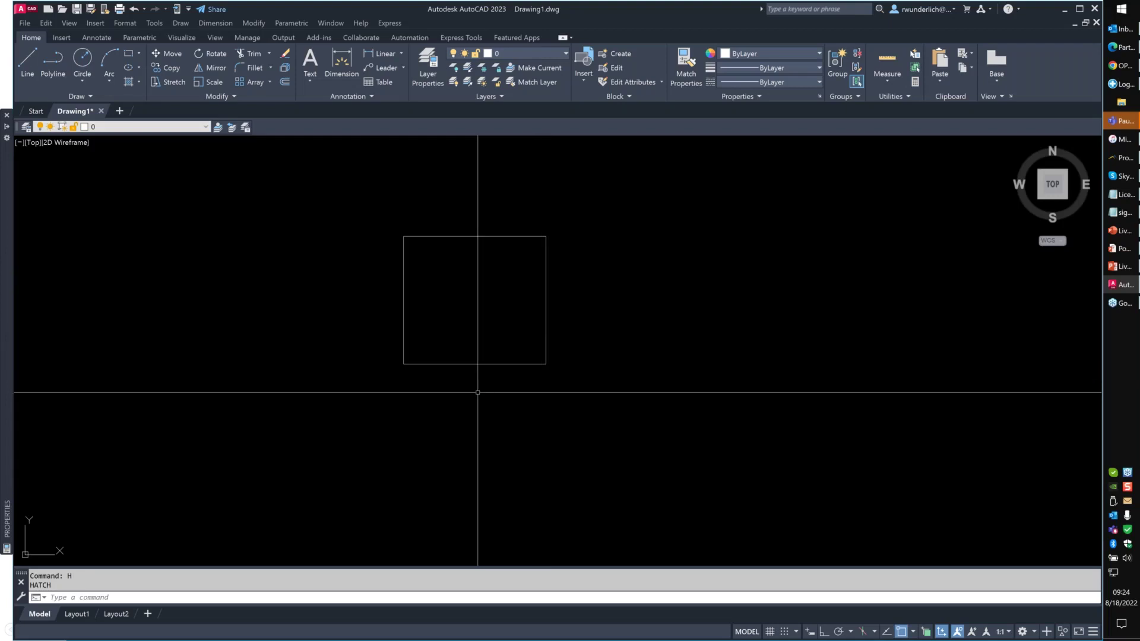
# - Add the single-line text "adfwefw" beside the square with Ortho on, about 1.18 high and with no rotation
pyautogui.scroll(8, 585, 308)
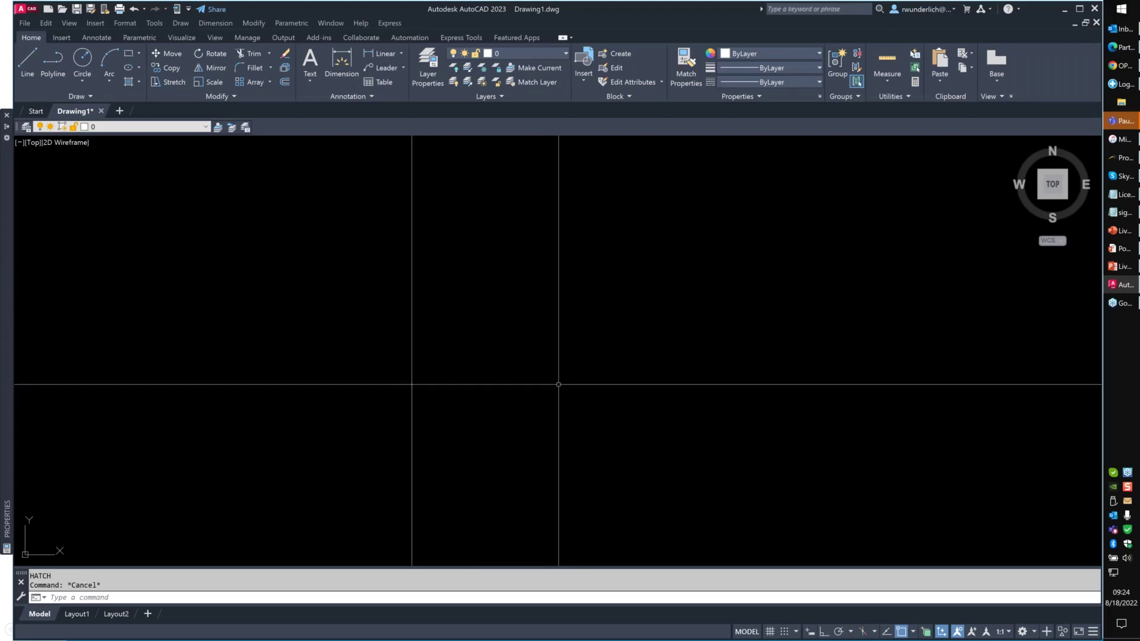
pyautogui.write('text')
pyautogui.press('Return')
pyautogui.click(585, 288)
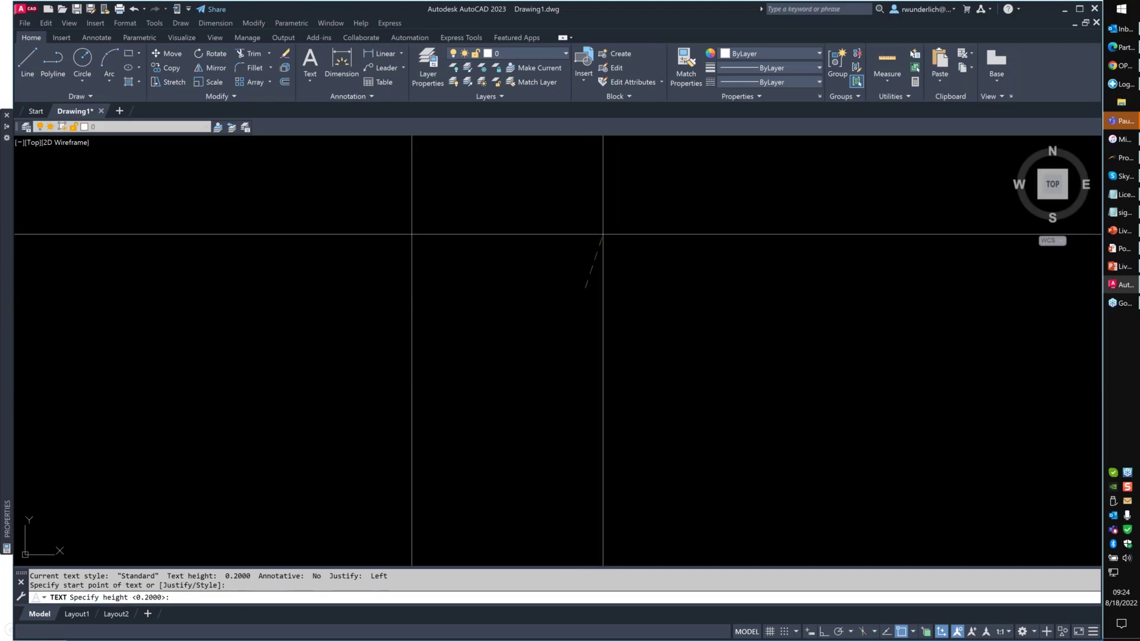
pyautogui.press('F8')
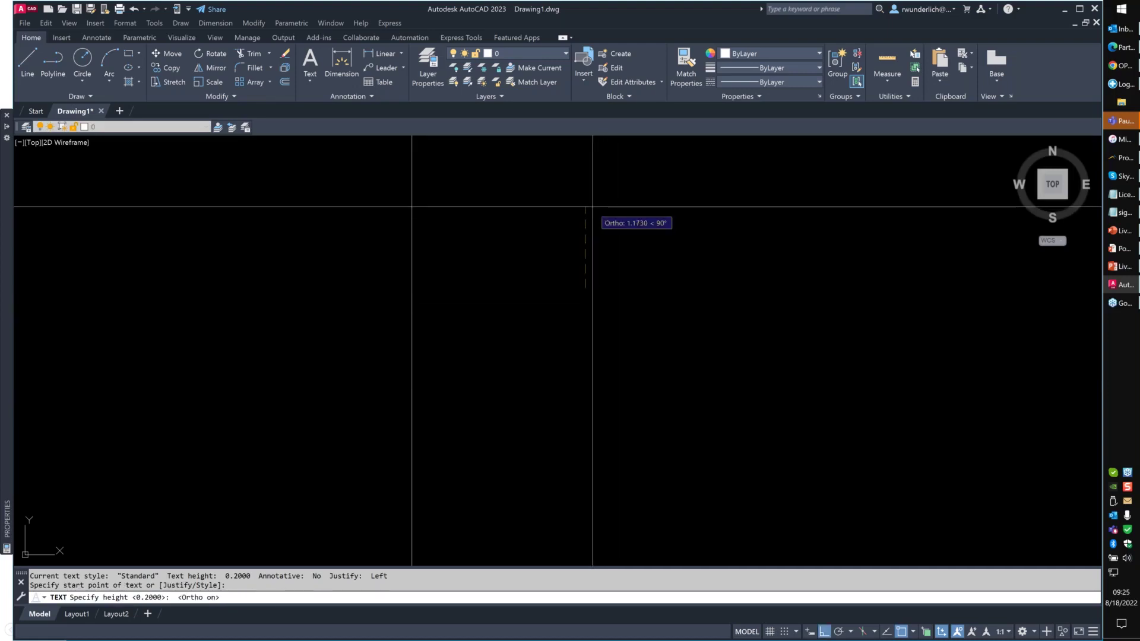
pyautogui.click(593, 206)
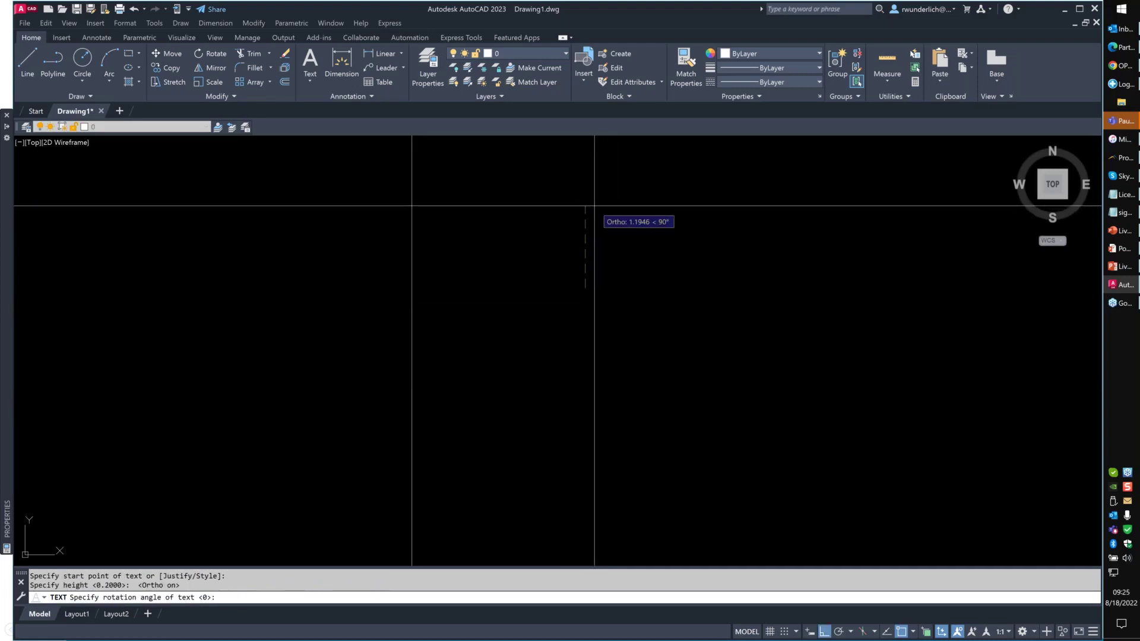
pyautogui.press('Return')
pyautogui.write('adfwe')
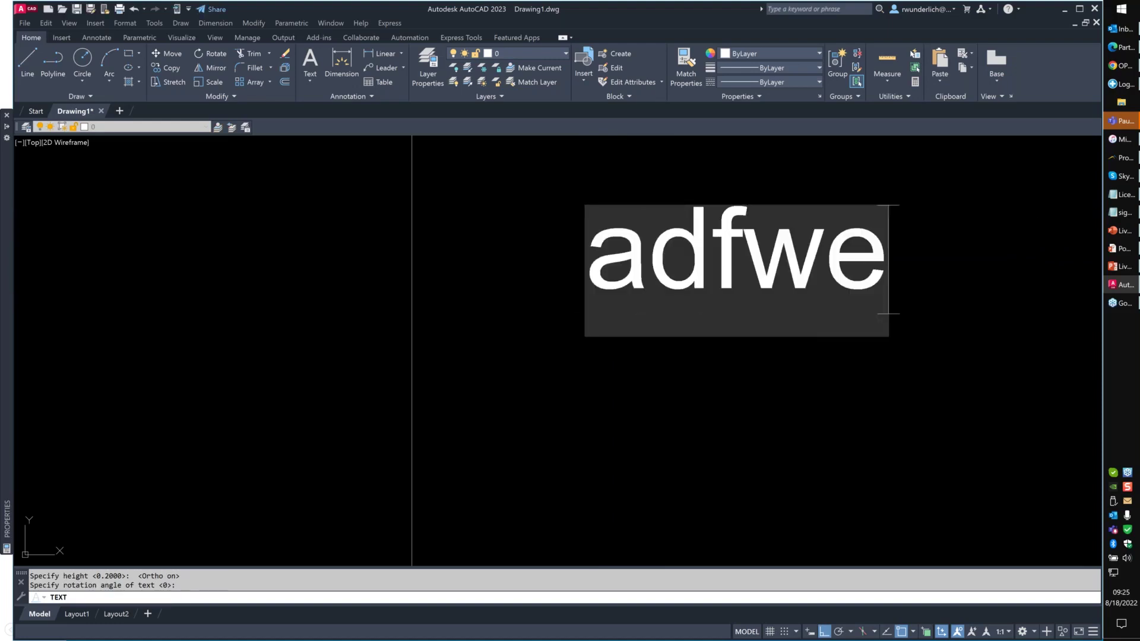
pyautogui.write('fw')
pyautogui.press('Return')
pyautogui.press('Return')
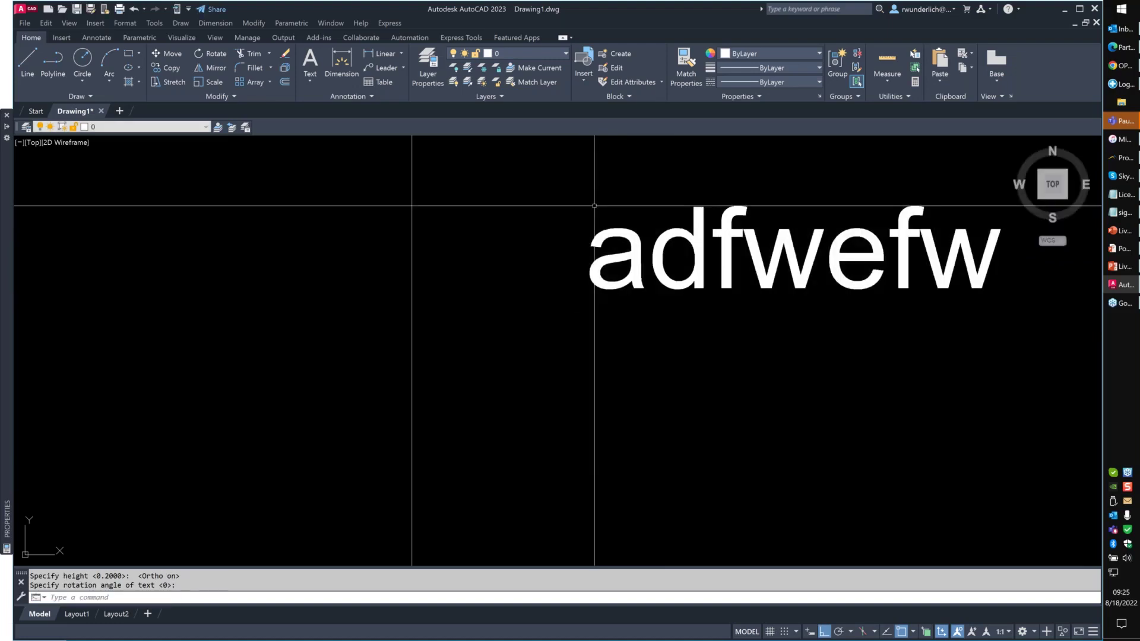
# - Set the TEXTALLCAPS system variable to on
pyautogui.scroll(-3, 658, 280)
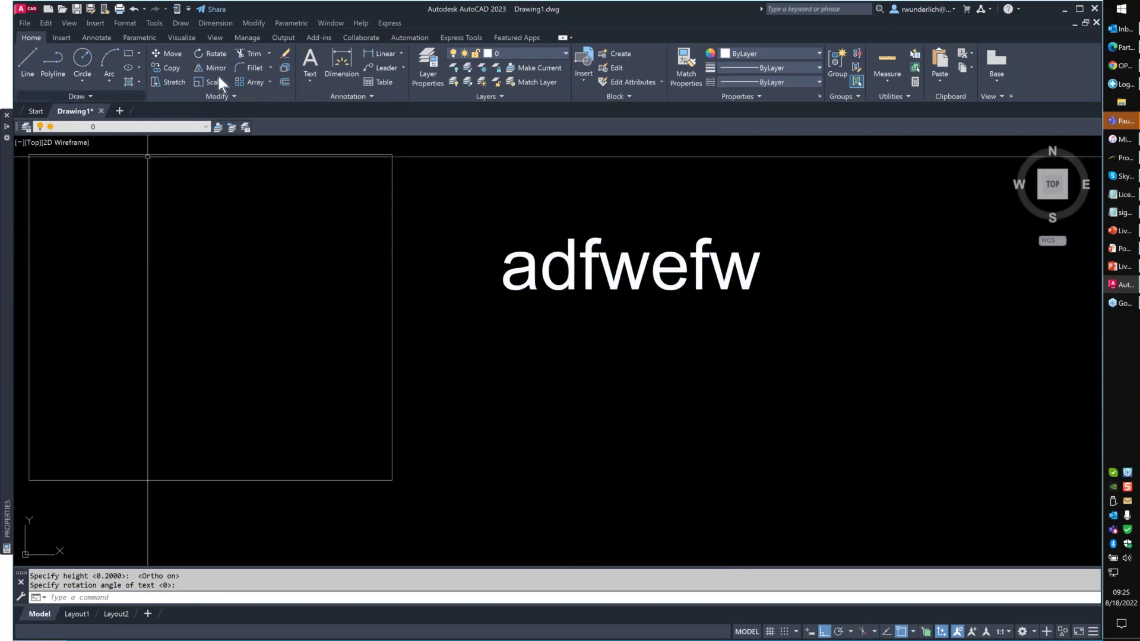
pyautogui.write('texta')
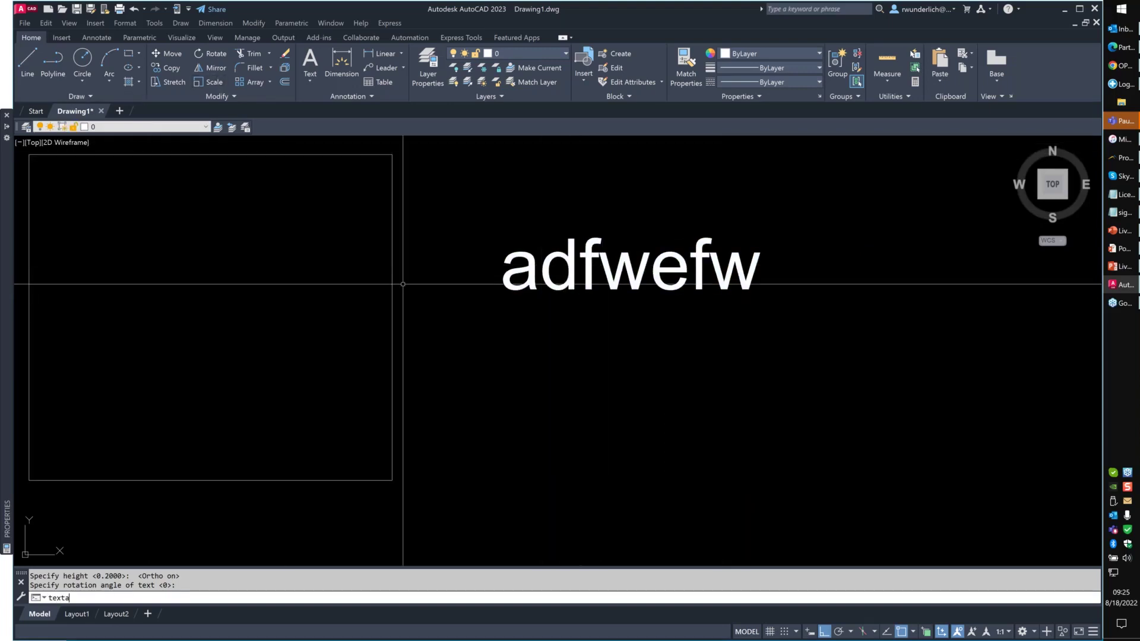
pyautogui.write('llcaps')
pyautogui.press('Return')
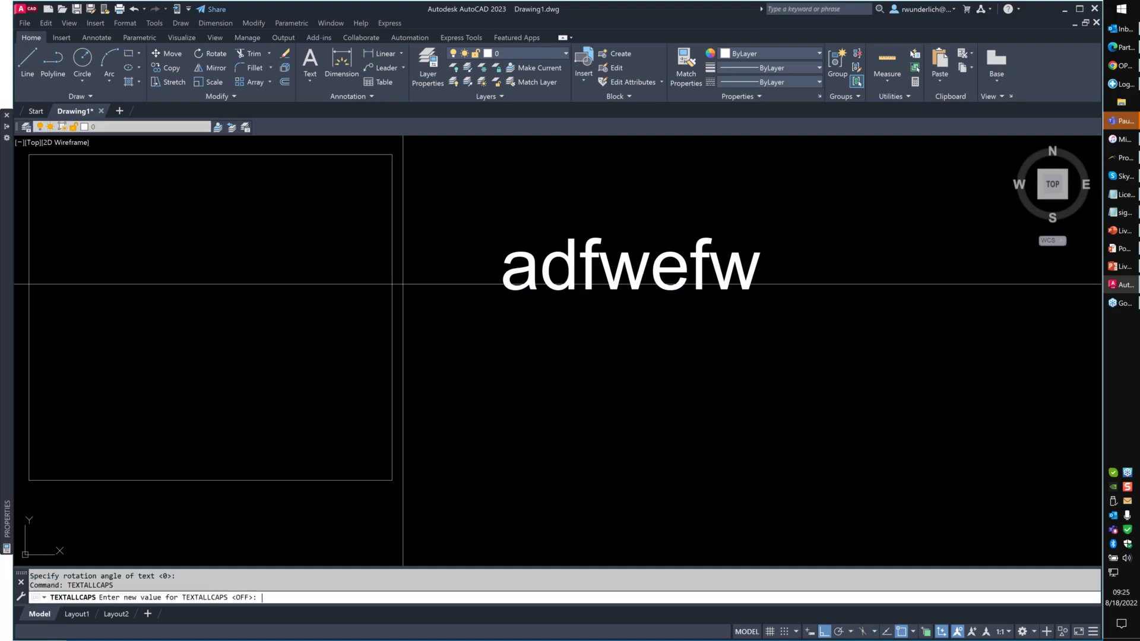
pyautogui.write('on')
pyautogui.press('Return')
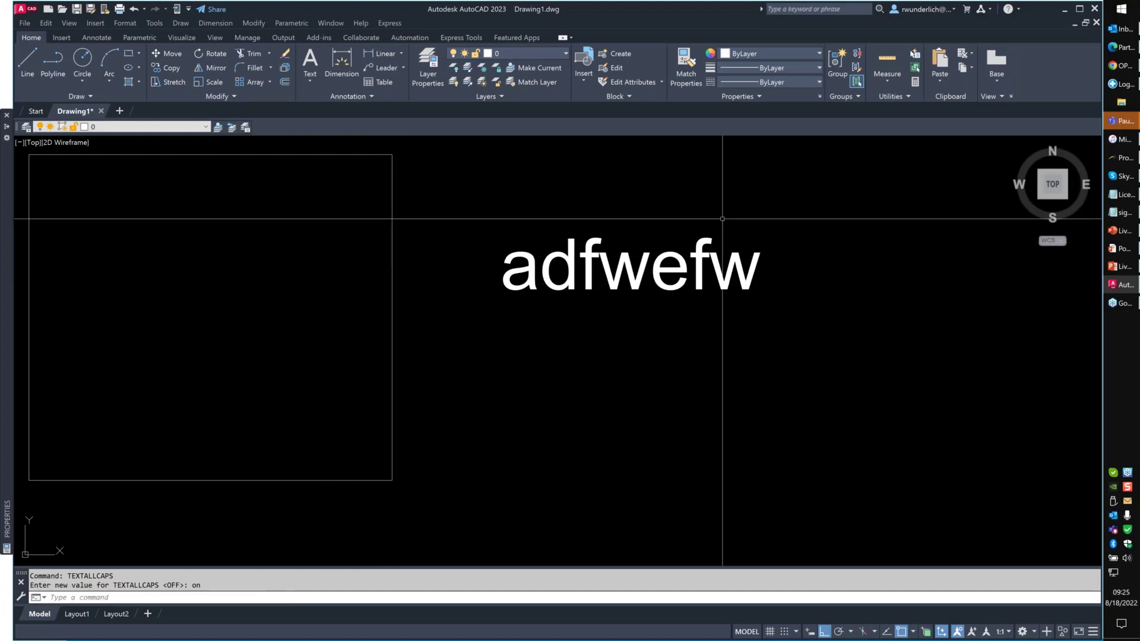
# - Add the single-line text "ASDFSADFE" near the existing text, about 2.41 high and with no rotation
pyautogui.write('text')
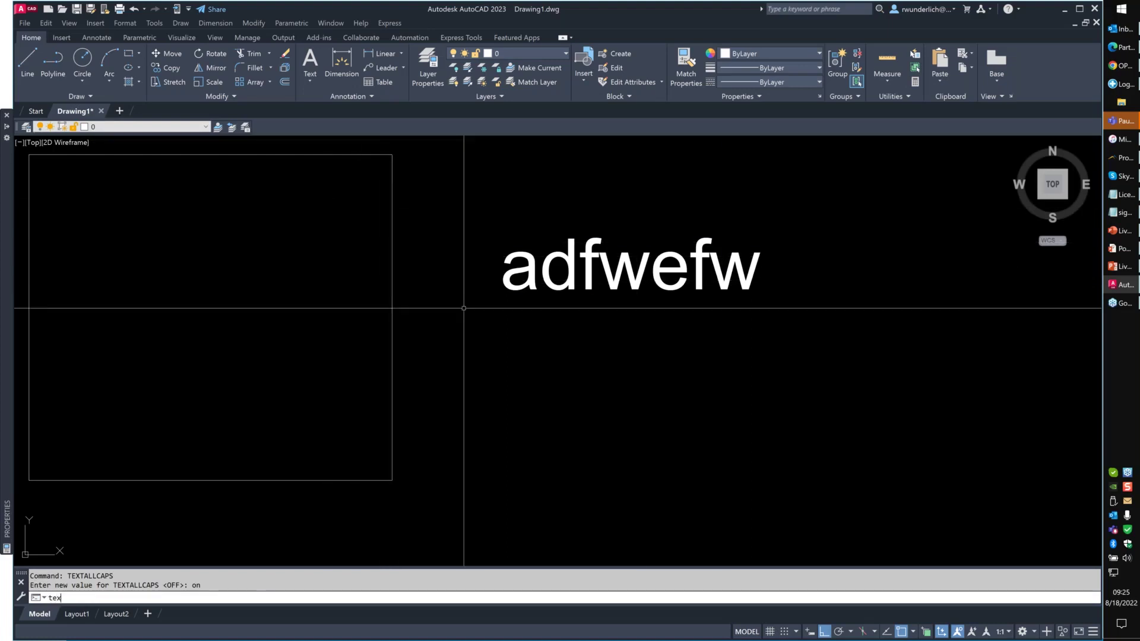
pyautogui.press('Return')
pyautogui.click(491, 329)
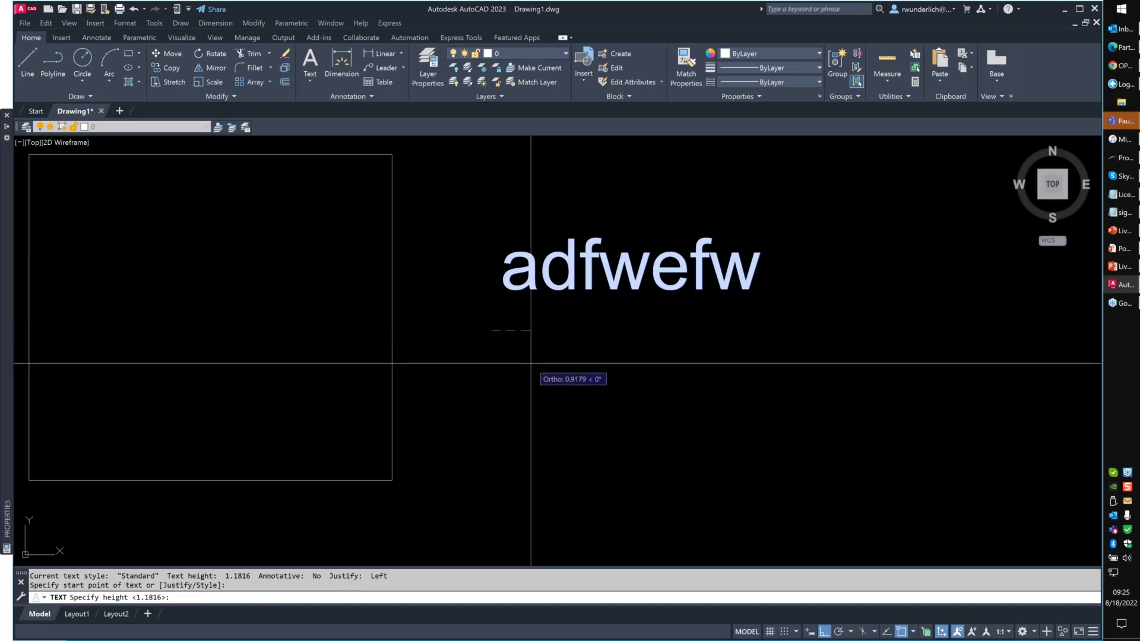
pyautogui.press('Return')
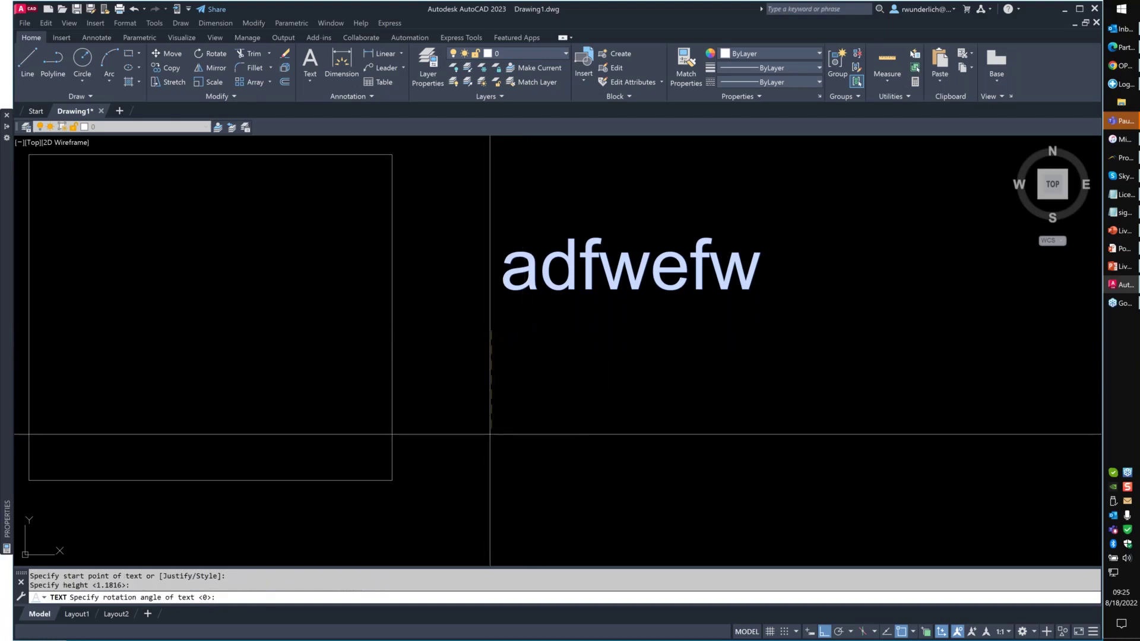
pyautogui.press('Return')
pyautogui.write('ASDFSADFE')
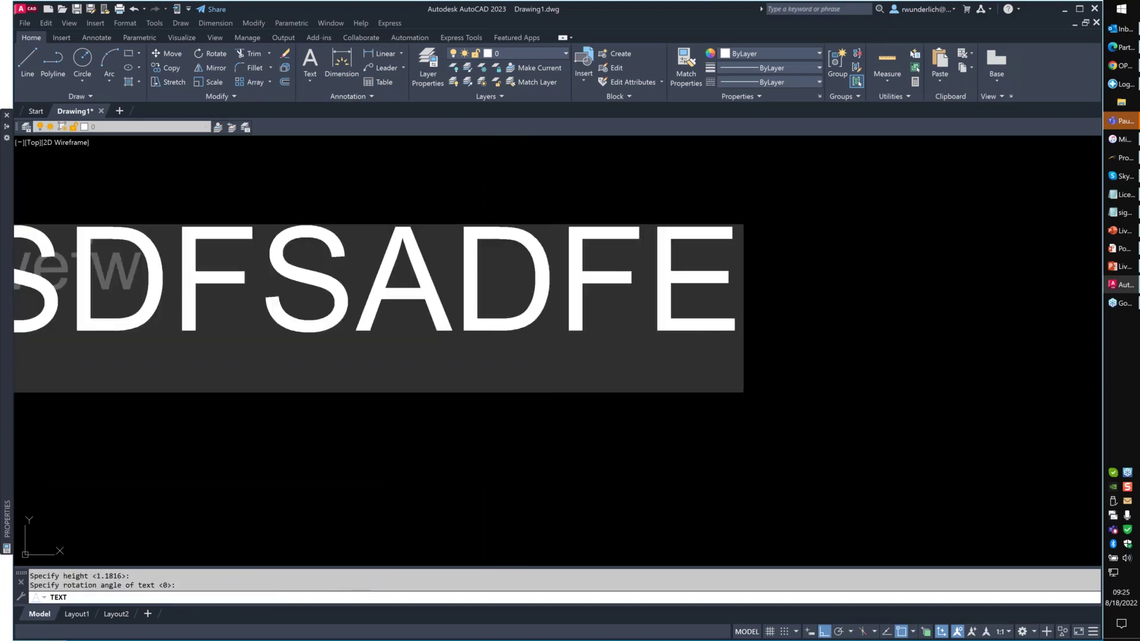
pyautogui.press('Return')
pyautogui.press('Return')
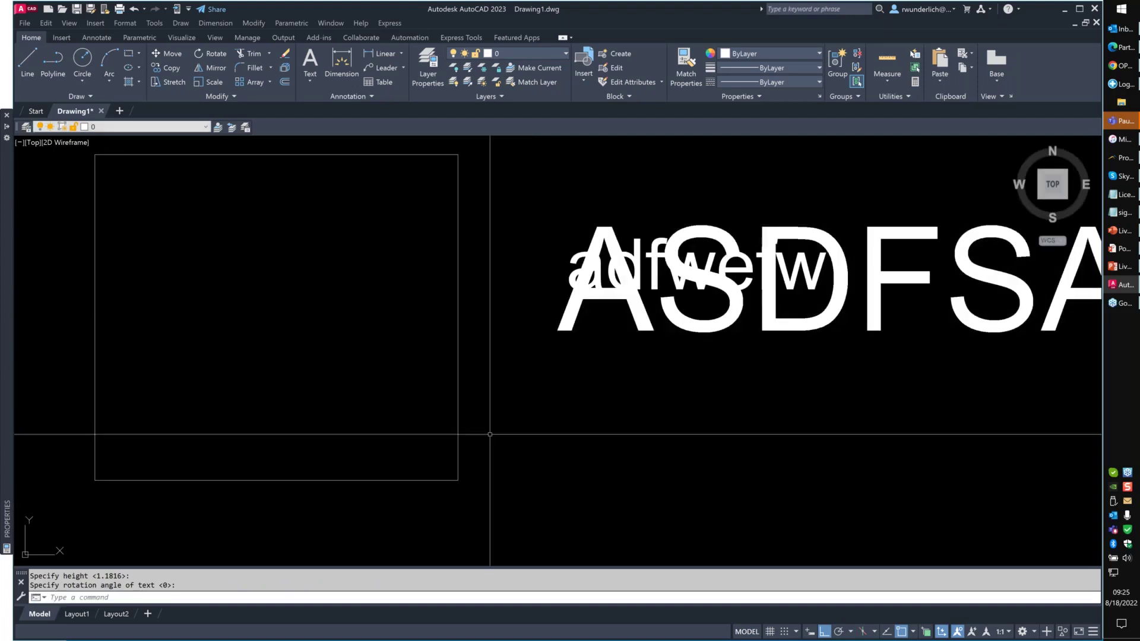
# - Move the text "ASDFSADFE" straight down until it sits clear below "adfwefw"
pyautogui.scroll(-5, 594, 416)
pyautogui.moveTo(814, 300); pyautogui.dragTo(705, 273, button='middle')
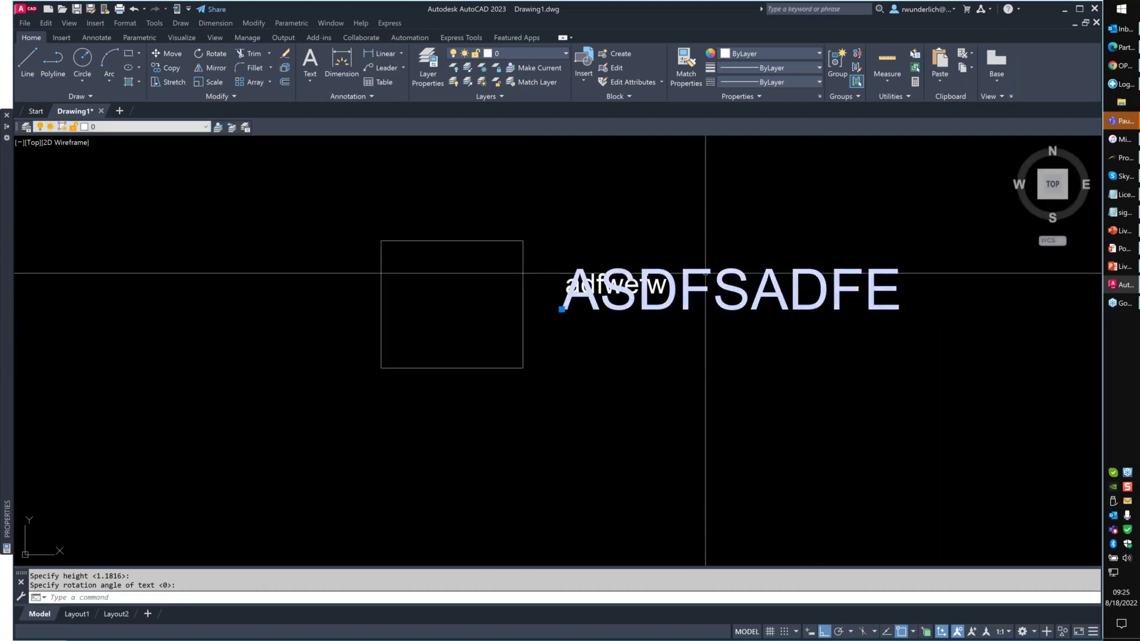
pyautogui.write('m')
pyautogui.press('Return')
pyautogui.click(742, 368)
pyautogui.click(716, 445)
pyautogui.press('Escape')
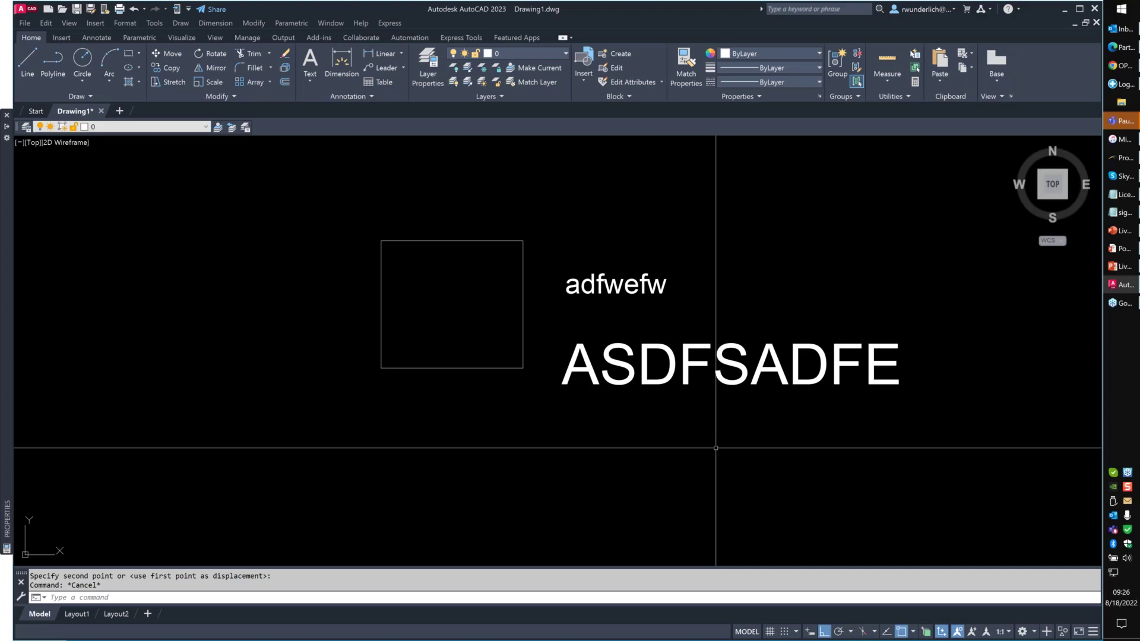
# - Create the multiline text "FEFEFGRG" in a text box below the square
pyautogui.write('mtext')
pyautogui.press('Return')
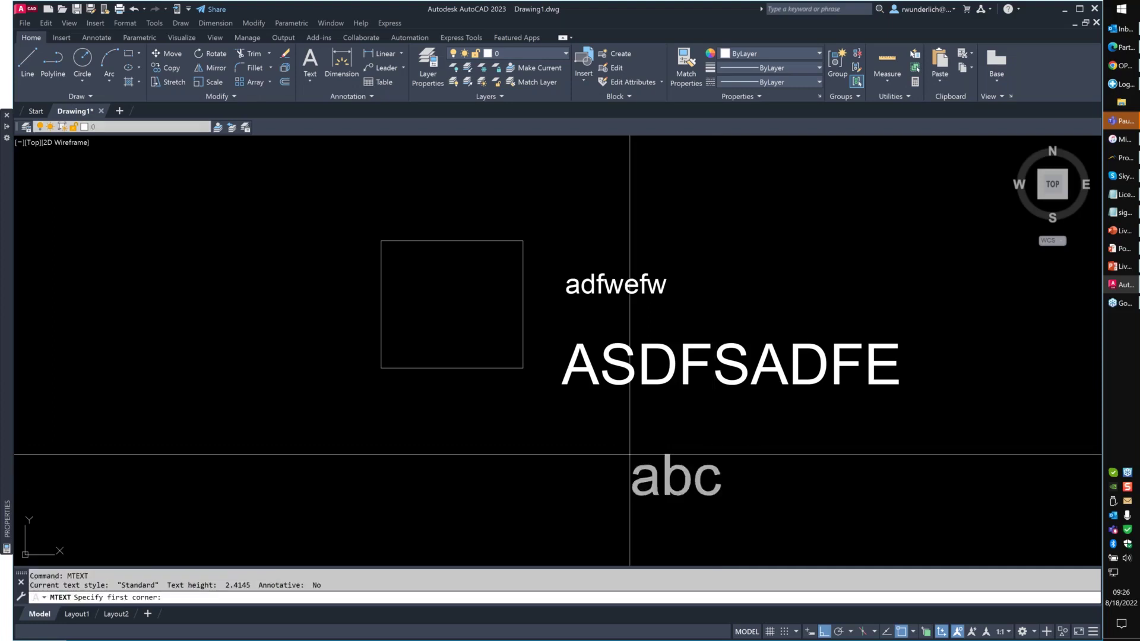
pyautogui.click(399, 436)
pyautogui.click(622, 510)
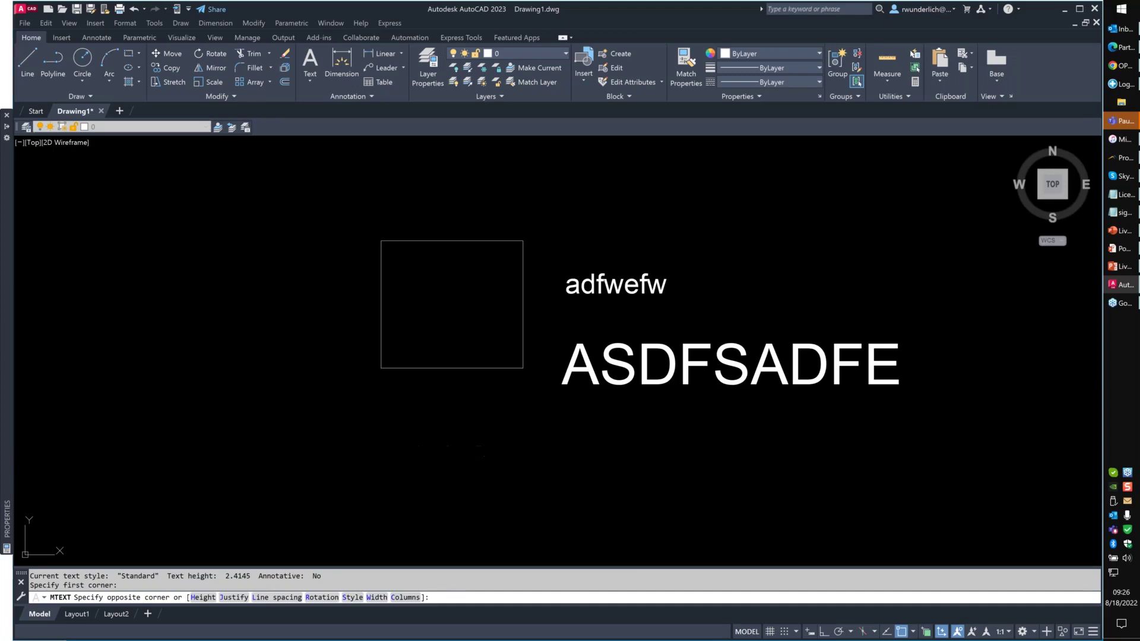
pyautogui.write('FEFEFGRG')
pyautogui.click(742, 490)
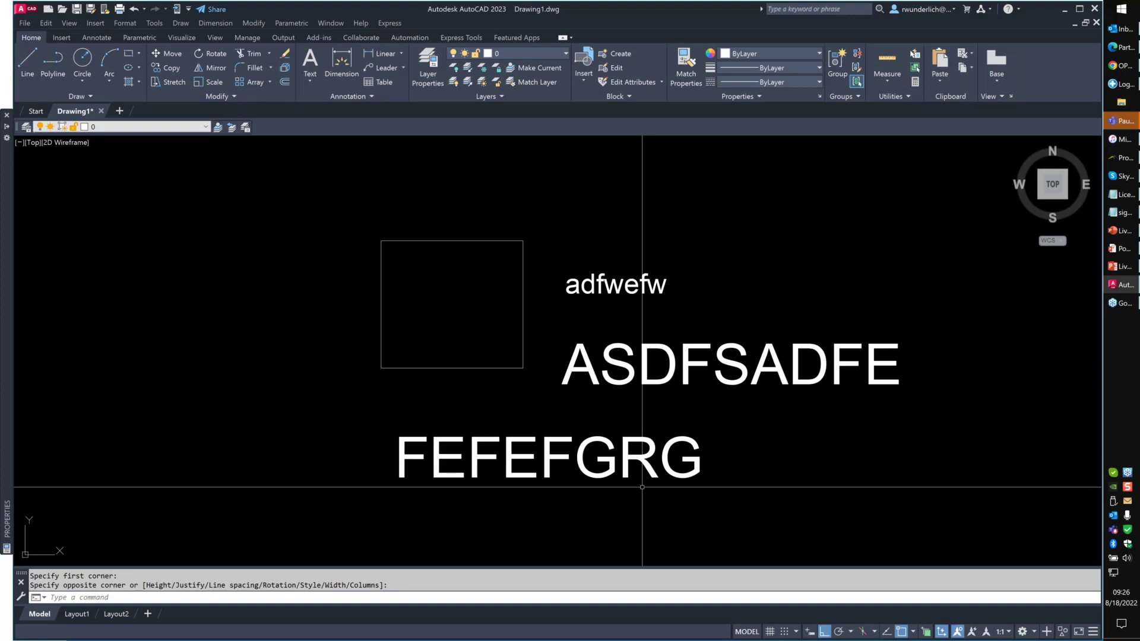
# - Create another multiline text reading "hhfdhfhf" in lowercase, in a text box below "FEFEFGRG"
pyautogui.scroll(-2, 542, 297)
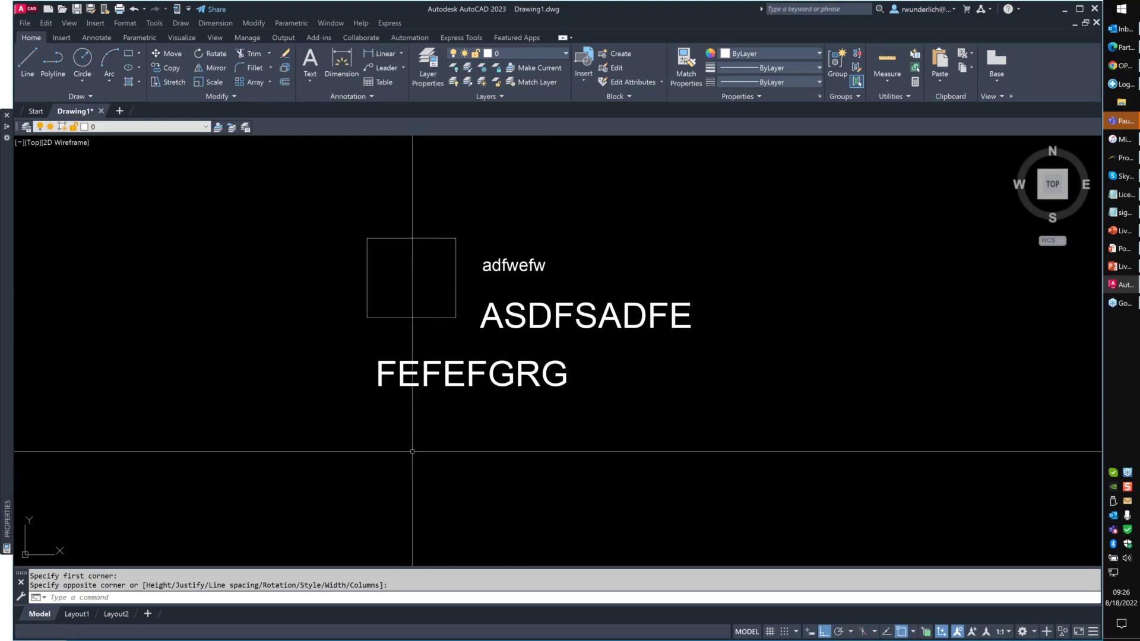
pyautogui.write('MT')
pyautogui.press('Return')
pyautogui.click(362, 441)
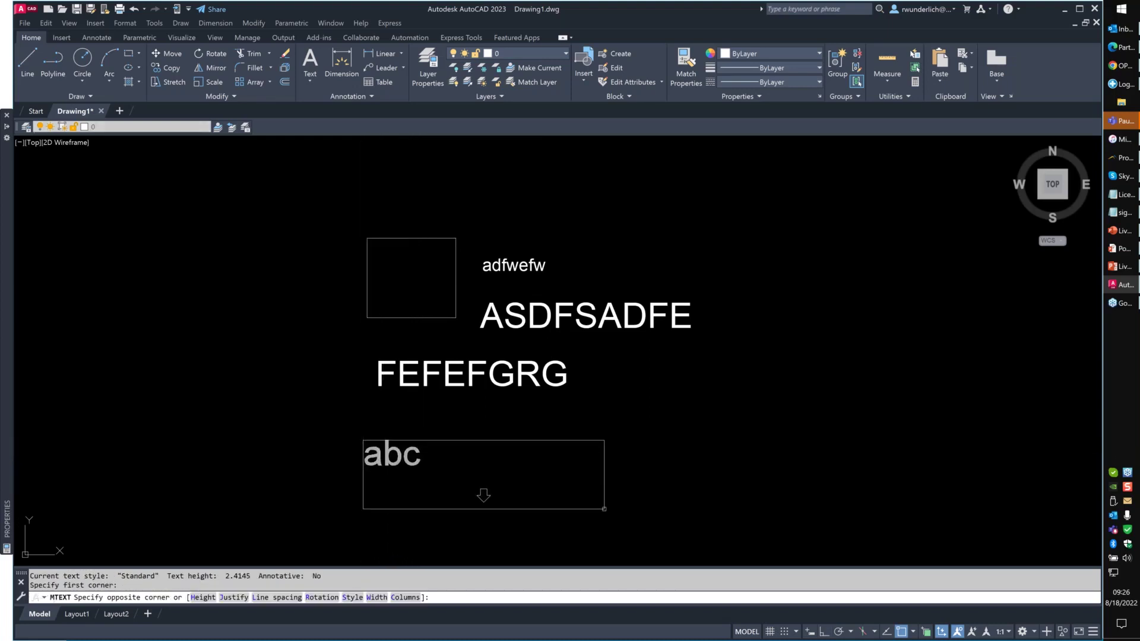
pyautogui.click(597, 510)
pyautogui.write('hhfdhfhf')
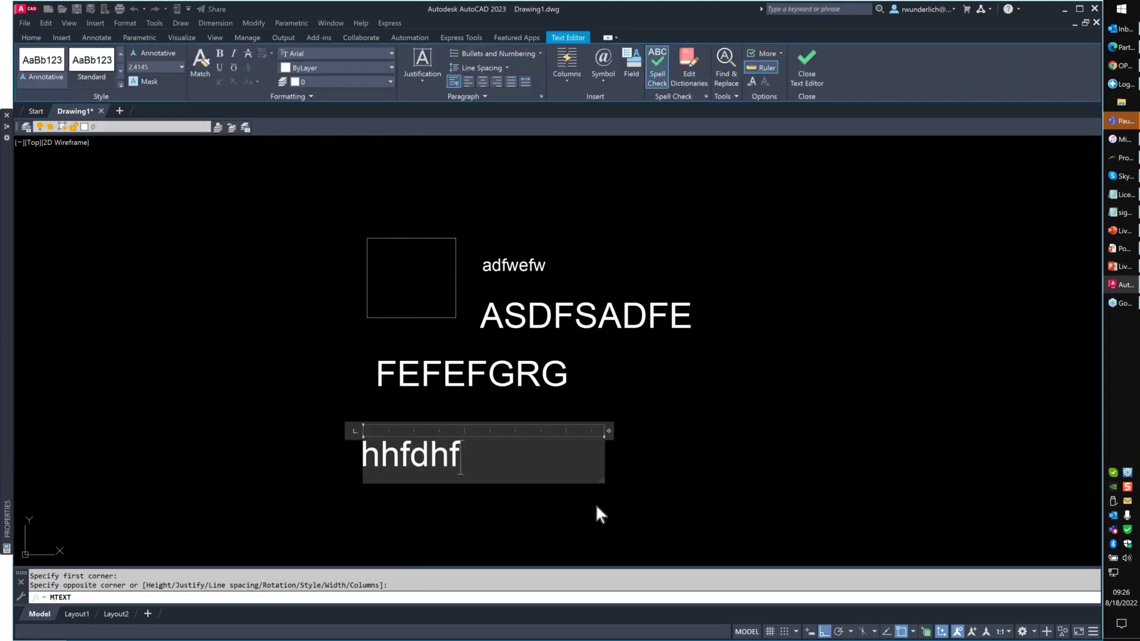
pyautogui.press('Return')
pyautogui.press('Return')
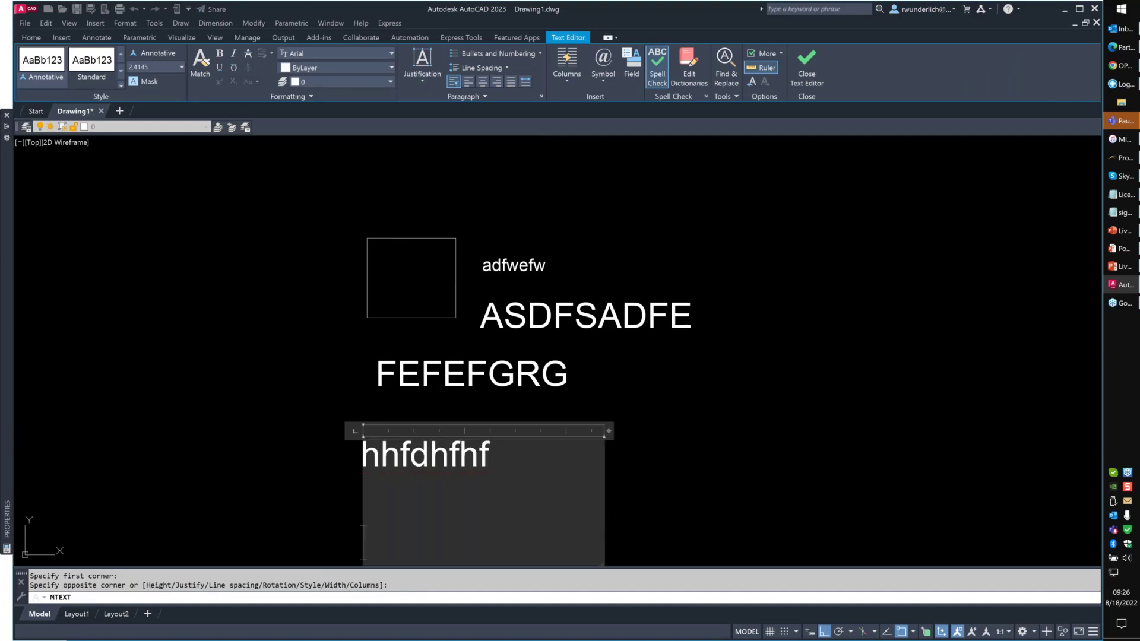
pyautogui.click(682, 485)
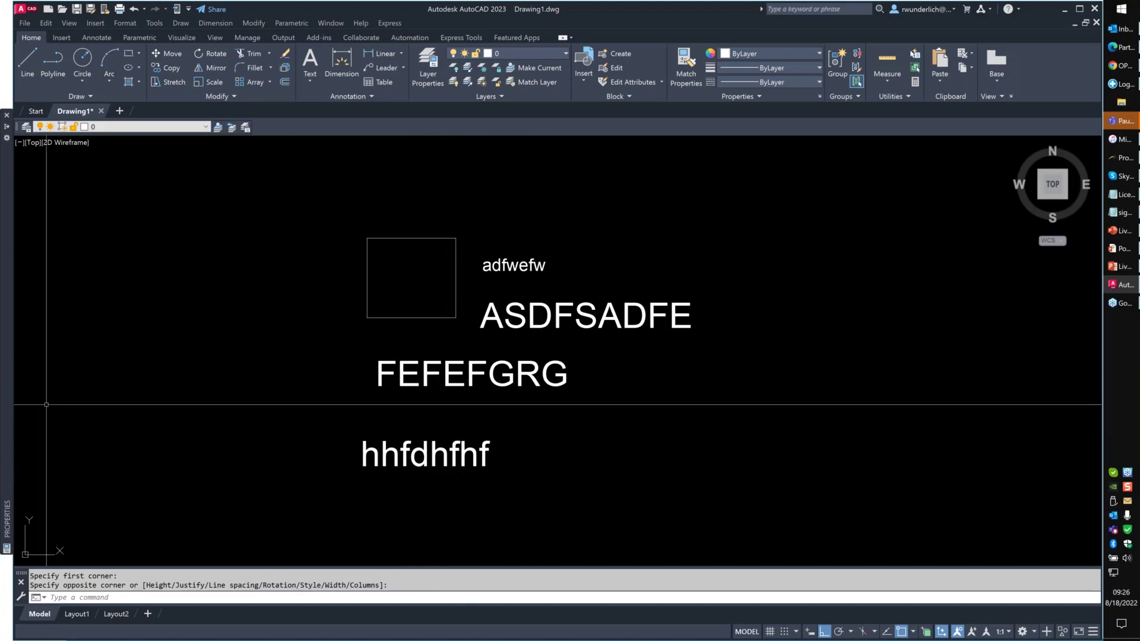
# - Check the current value of the TEXTALLCAPS system variable and keep it
pyautogui.scroll(-5, 519, 374)
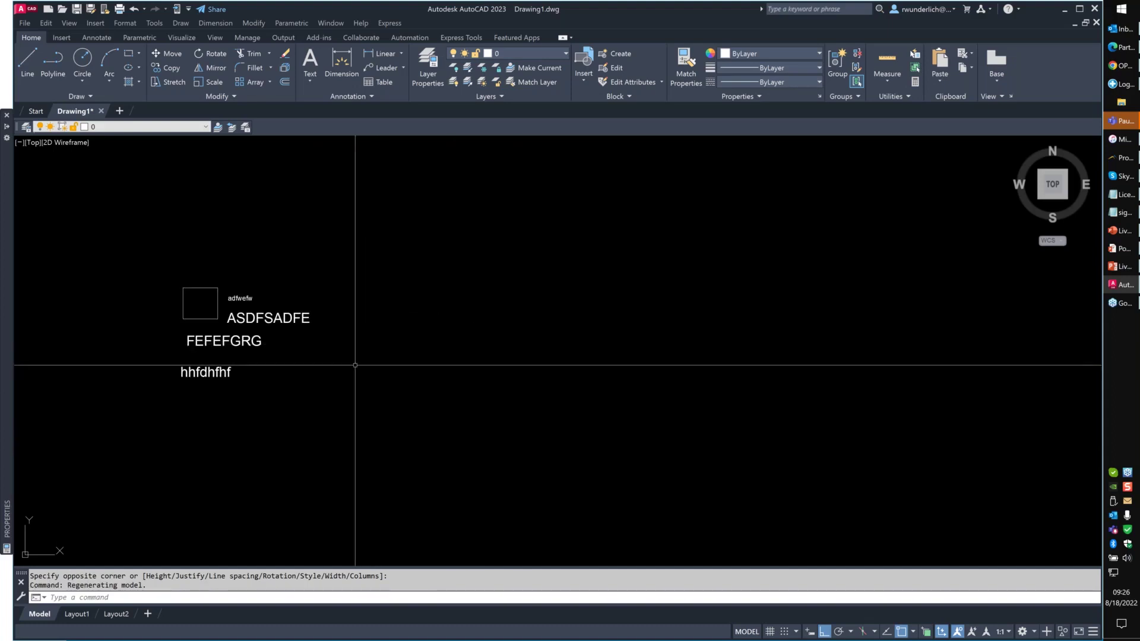
pyautogui.write('textallcaps')
pyautogui.press('Return')
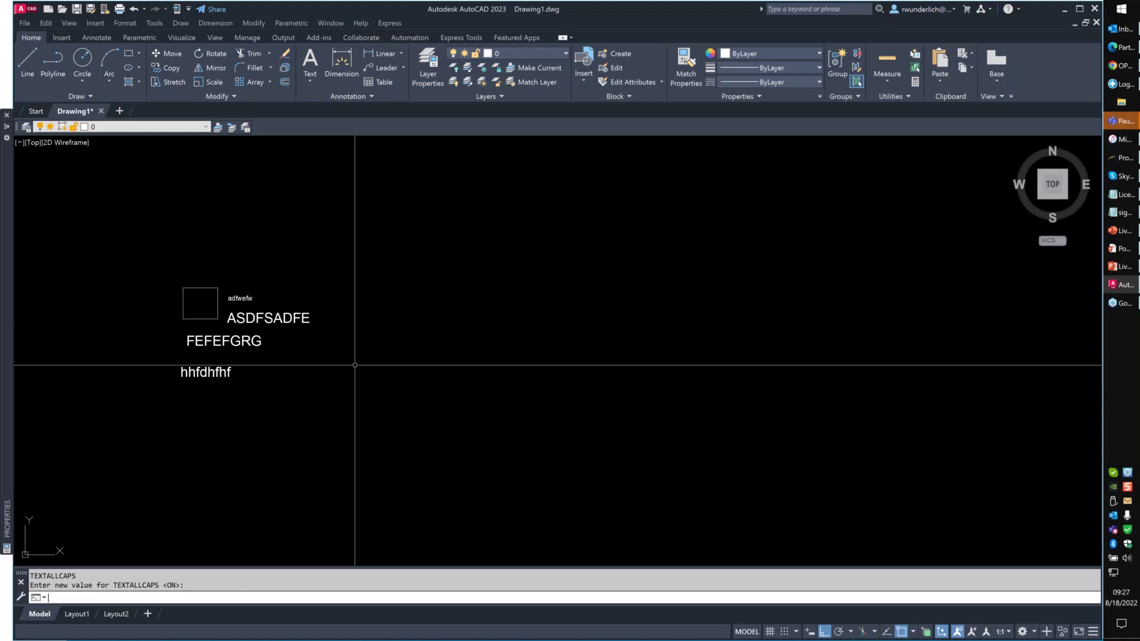
pyautogui.press('Return')
# - Create a wide multiline text box beside the sample texts and paste the copied notes on assigning products and adding users
pyautogui.write('mt')
pyautogui.press('Return')
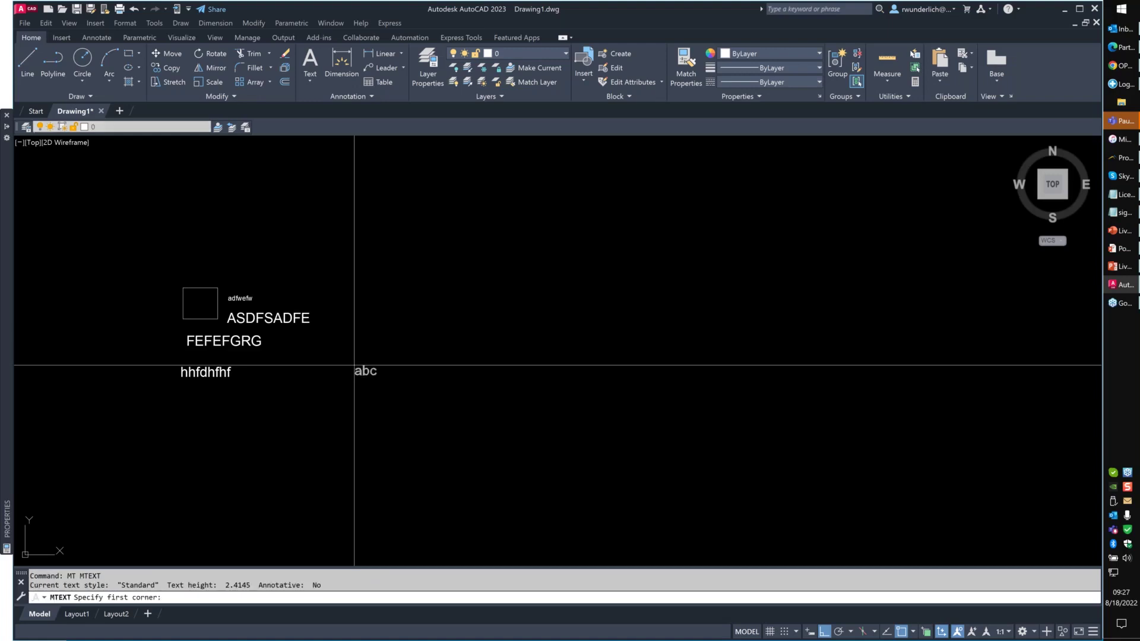
pyautogui.click(375, 213)
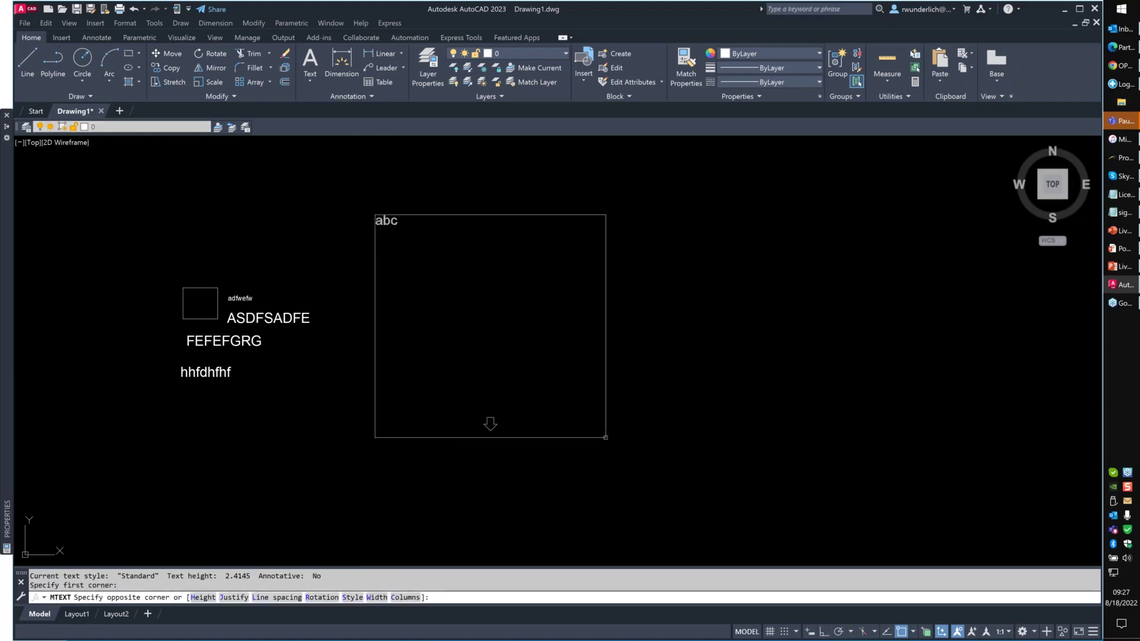
pyautogui.click(606, 439)
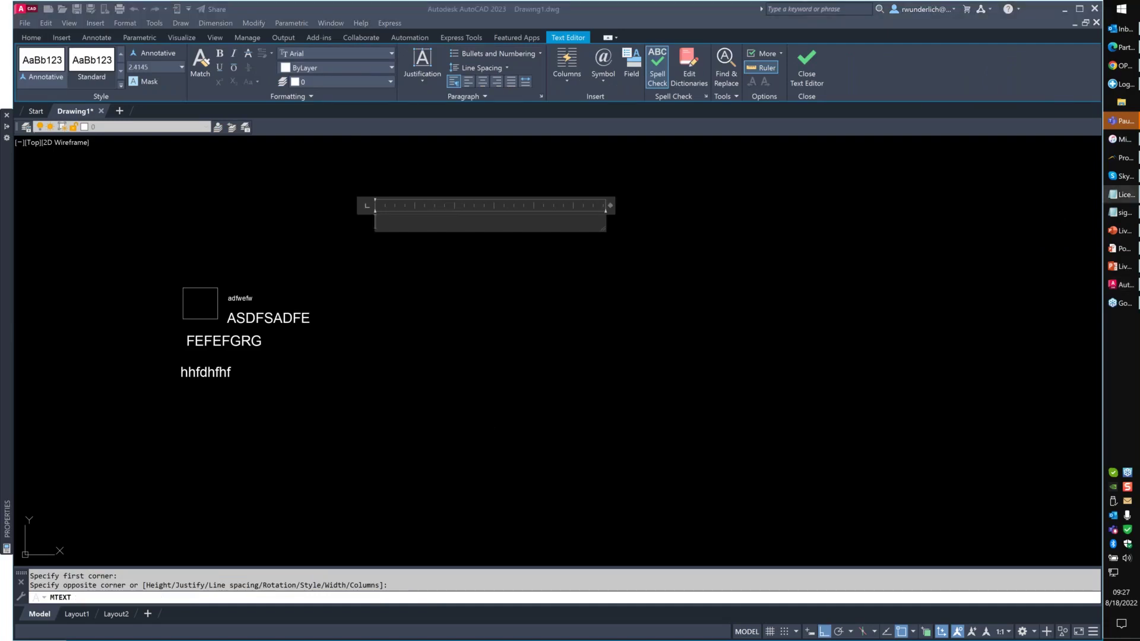
pyautogui.click(441, 223)
pyautogui.hotkey('ctrl', 'v')
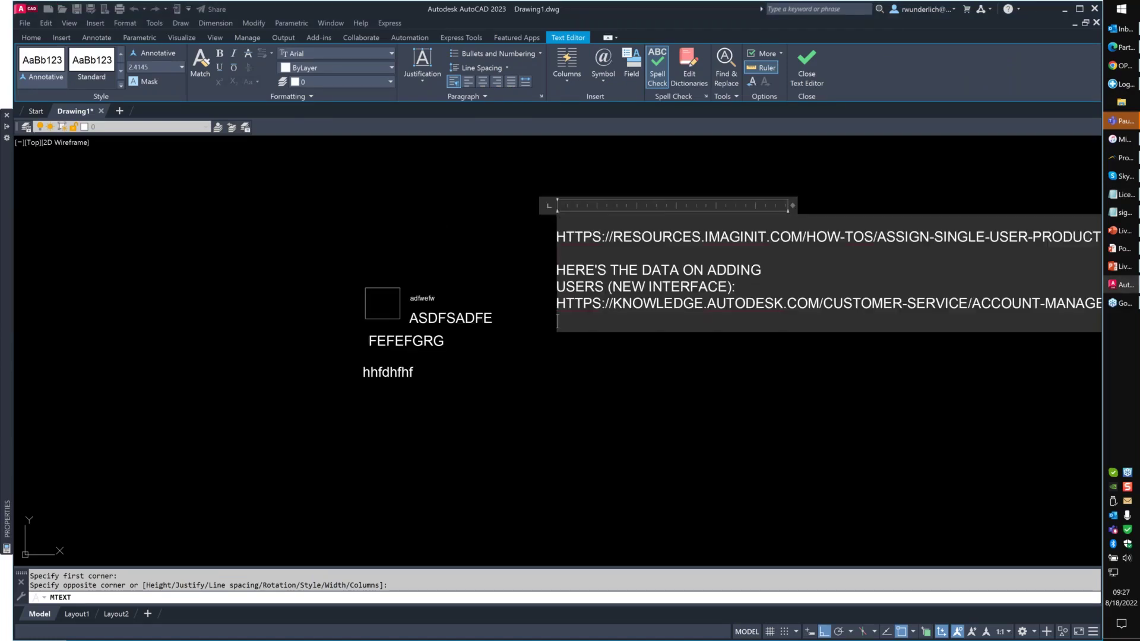
pyautogui.click(535, 362)
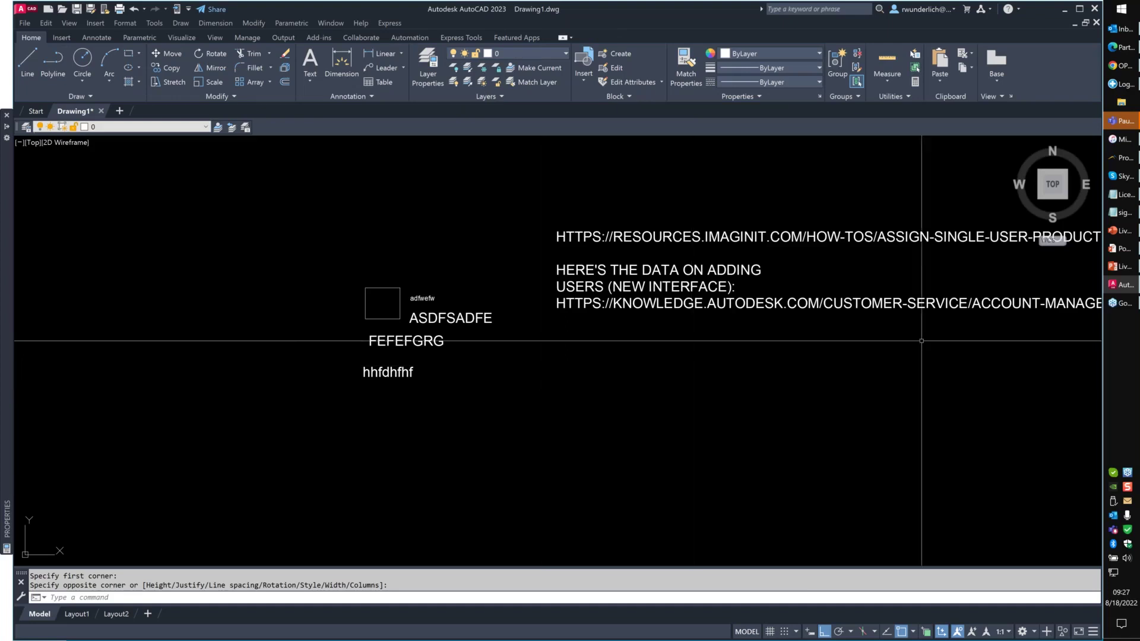
# - Change all five text objects, including the pasted notes, to UPPERCASE with the Express Tools Change Case command
pyautogui.scroll(-4, 623, 333)
pyautogui.scroll(4, 579, 308)
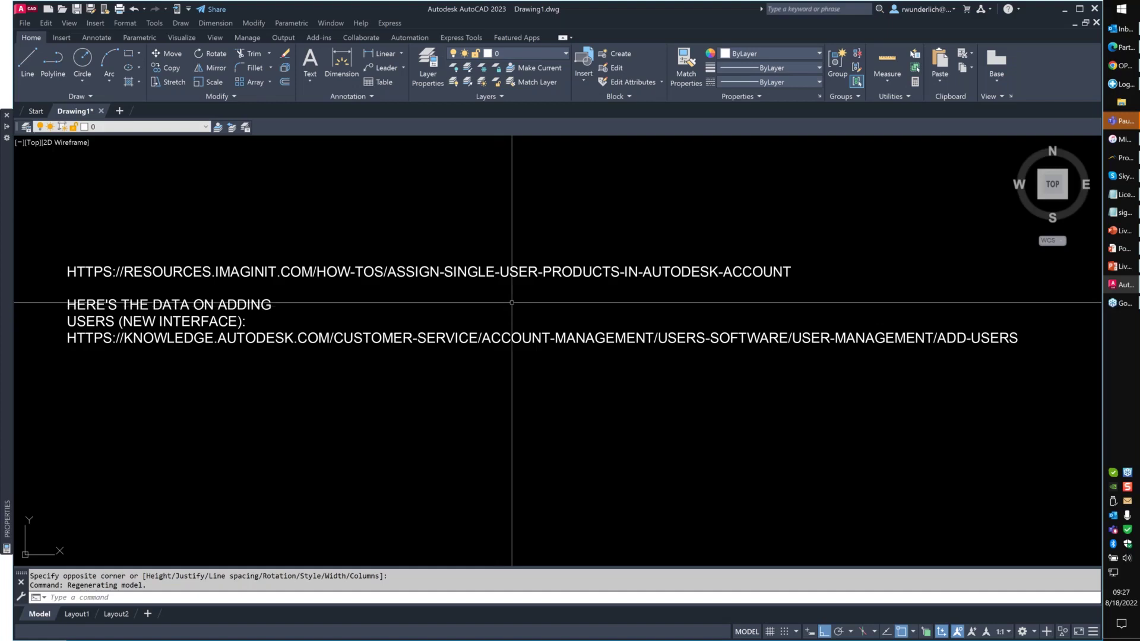
pyautogui.click(387, 23)
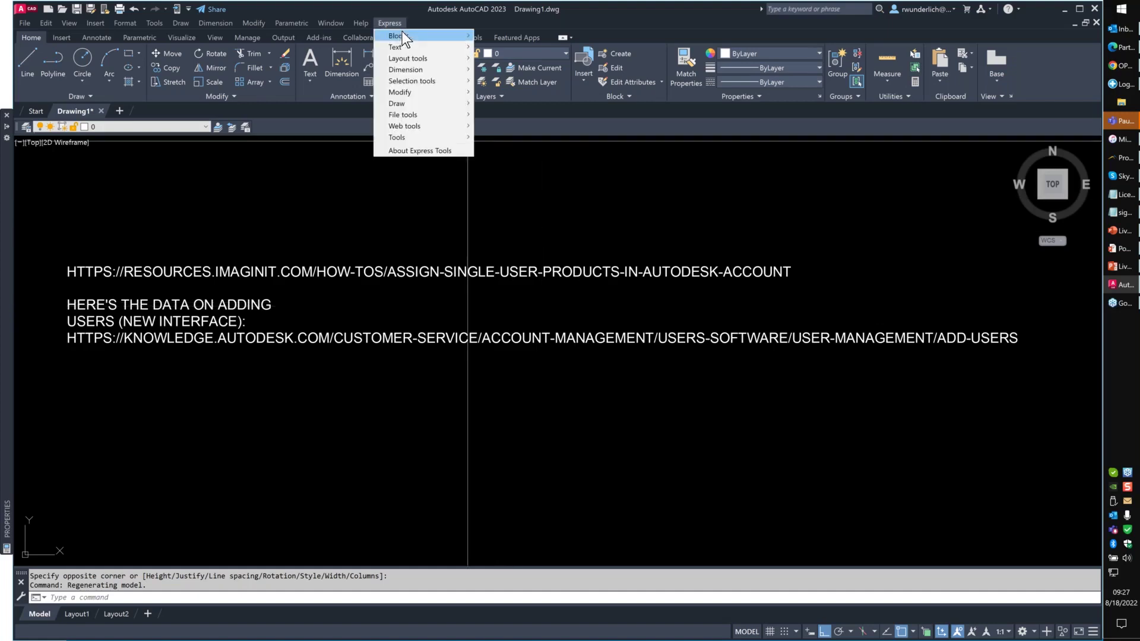
pyautogui.moveTo(402, 46)
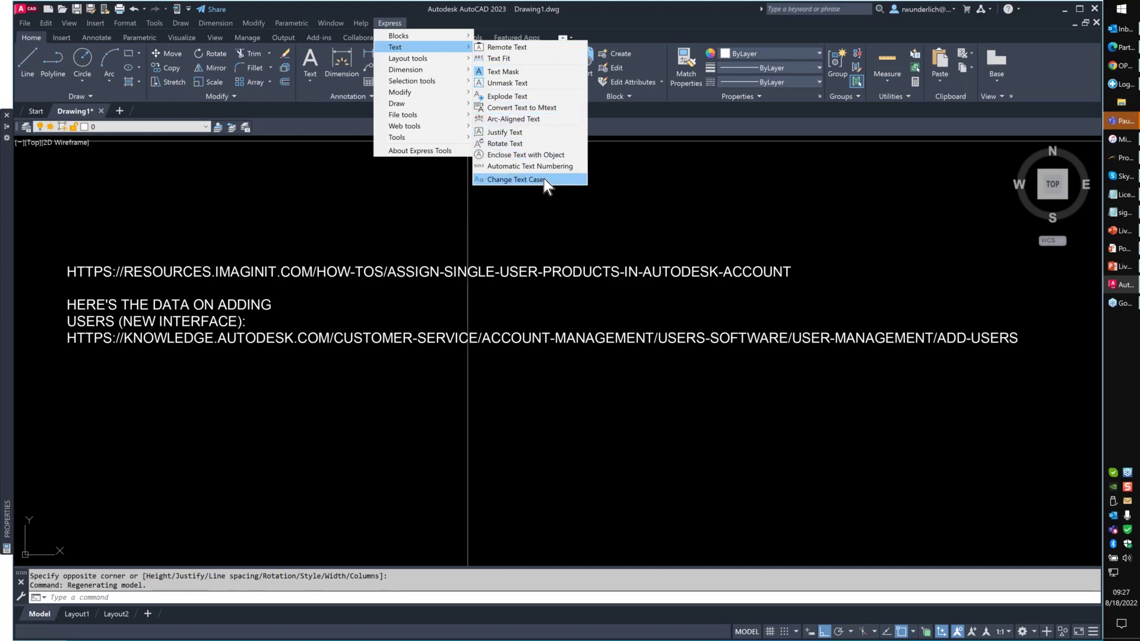
pyautogui.moveTo(331, 22)
pyautogui.click(454, 40)
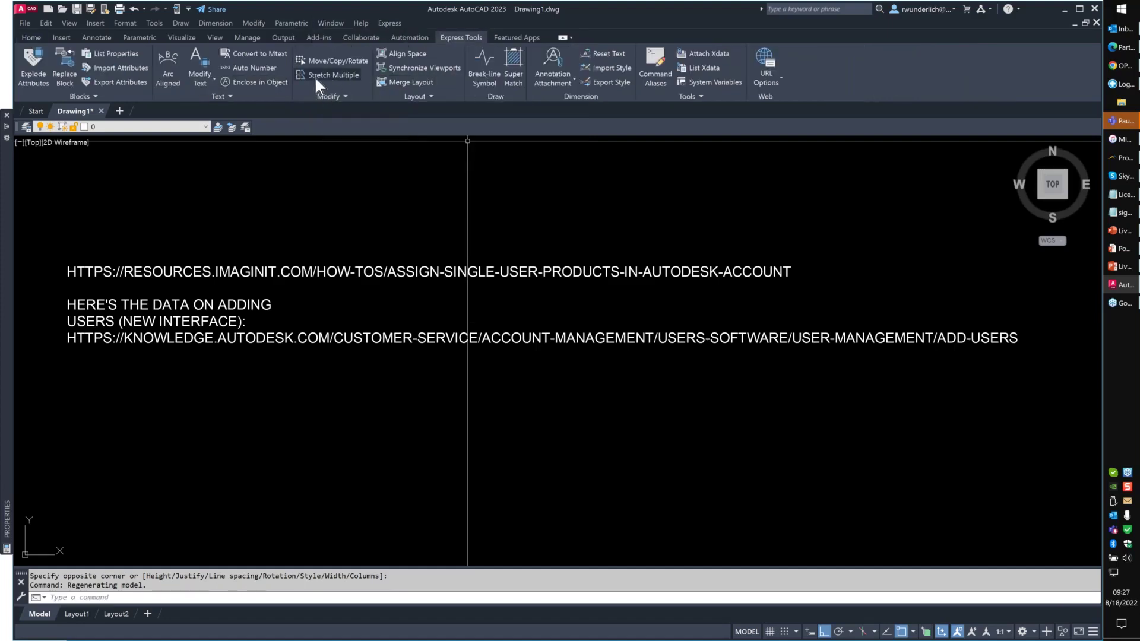
pyautogui.click(222, 96)
pyautogui.click(215, 80)
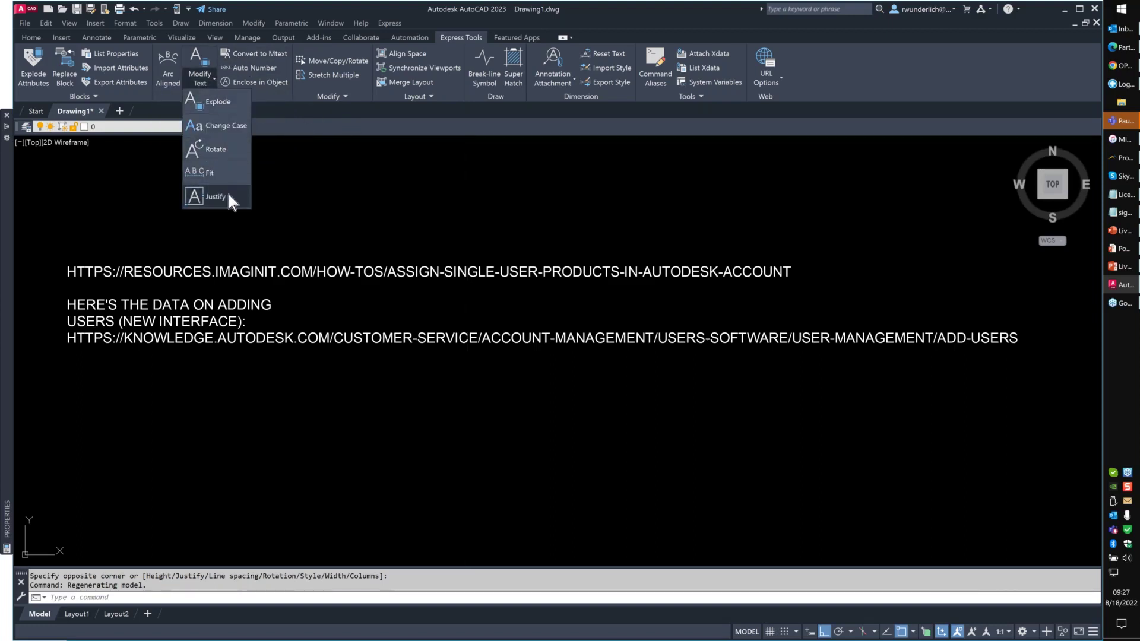
pyautogui.click(216, 129)
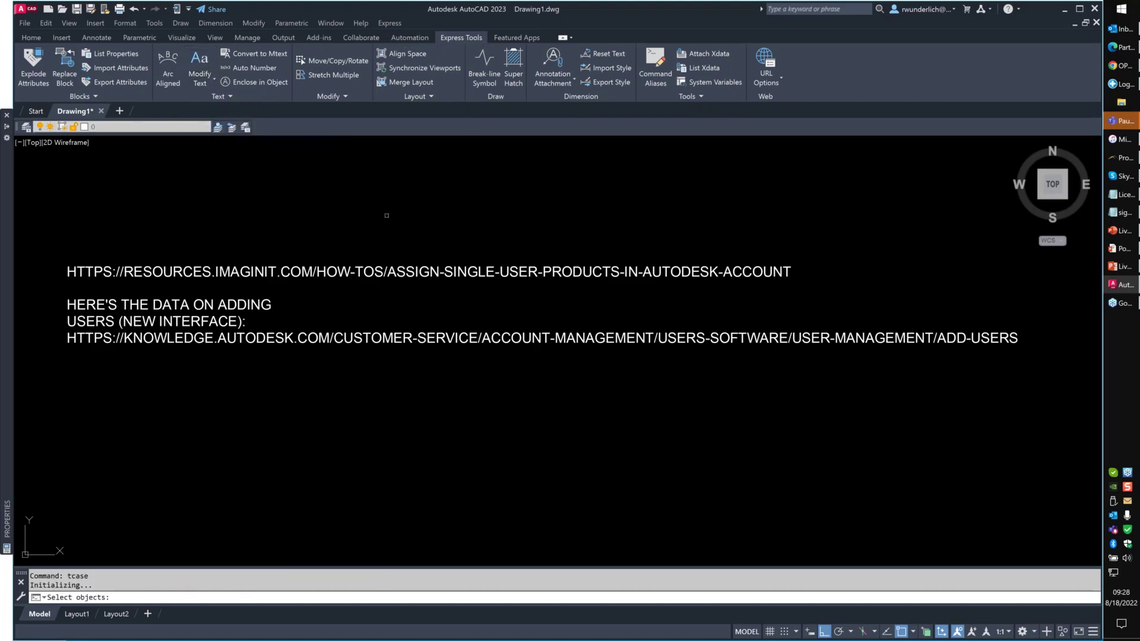
pyautogui.scroll(-4, 386, 215)
pyautogui.press('Return')
pyautogui.scroll(4, 381, 223)
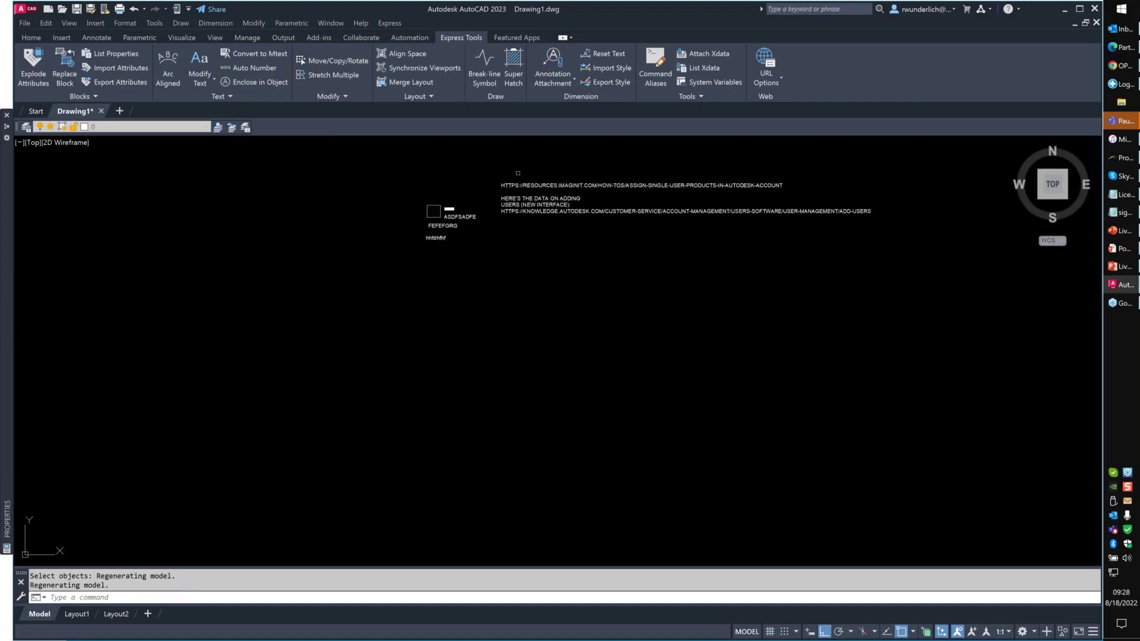
pyautogui.scroll(4, 519, 173)
pyautogui.click(576, 172)
pyautogui.click(312, 393)
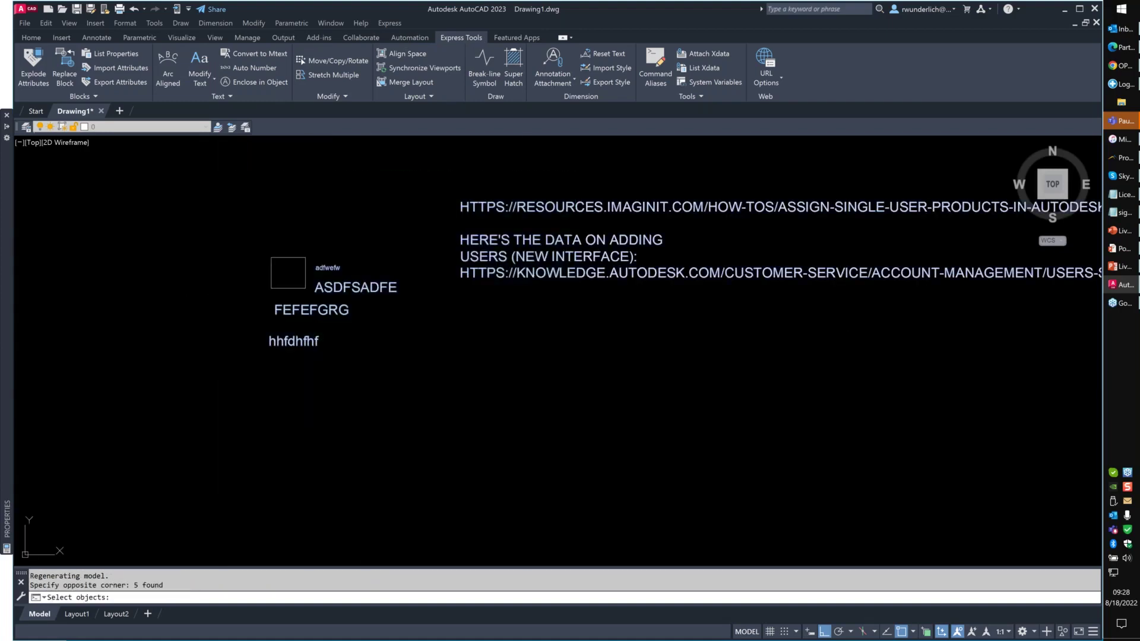
pyautogui.press('Return')
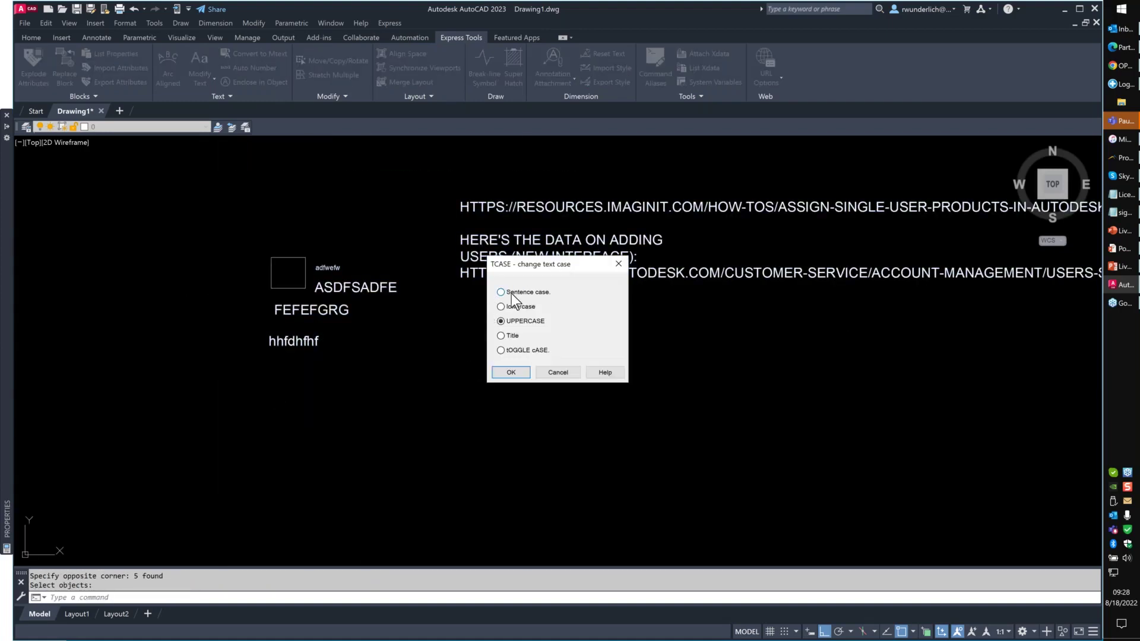
pyautogui.click(509, 372)
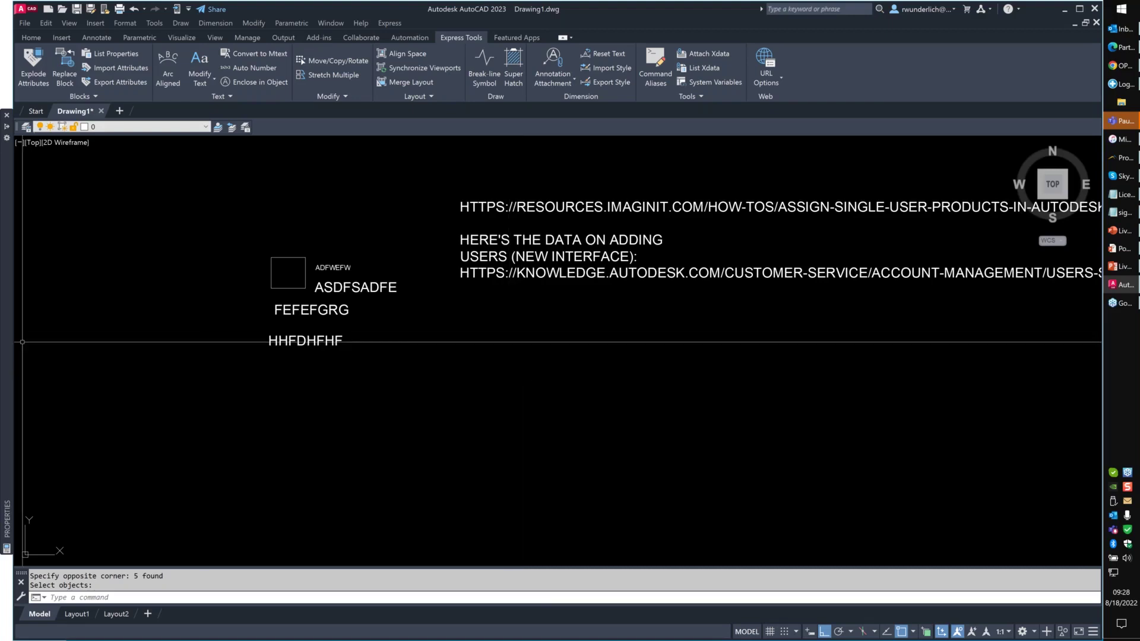
# - Set the TEXTALLCAPS system variable to on
pyautogui.scroll(2, 451, 320)
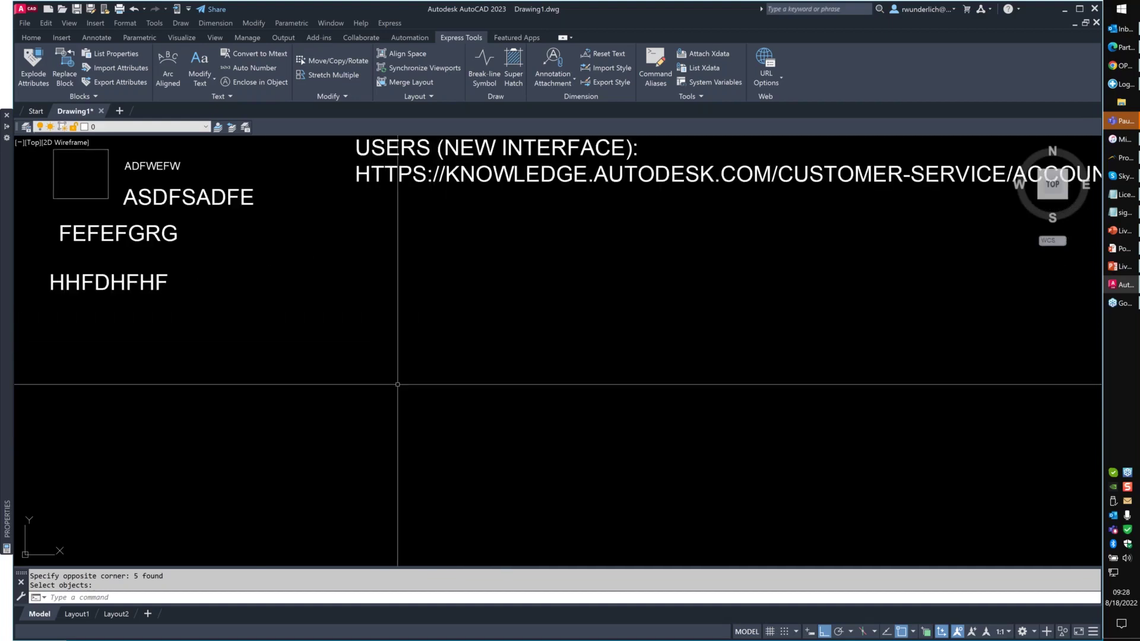
pyautogui.write('texta')
pyautogui.press('BackSpace')
pyautogui.press('BackSpace')
pyautogui.press('BackSpace')
pyautogui.press('BackSpace')
pyautogui.press('BackSpace')
pyautogui.write('textallcaps')
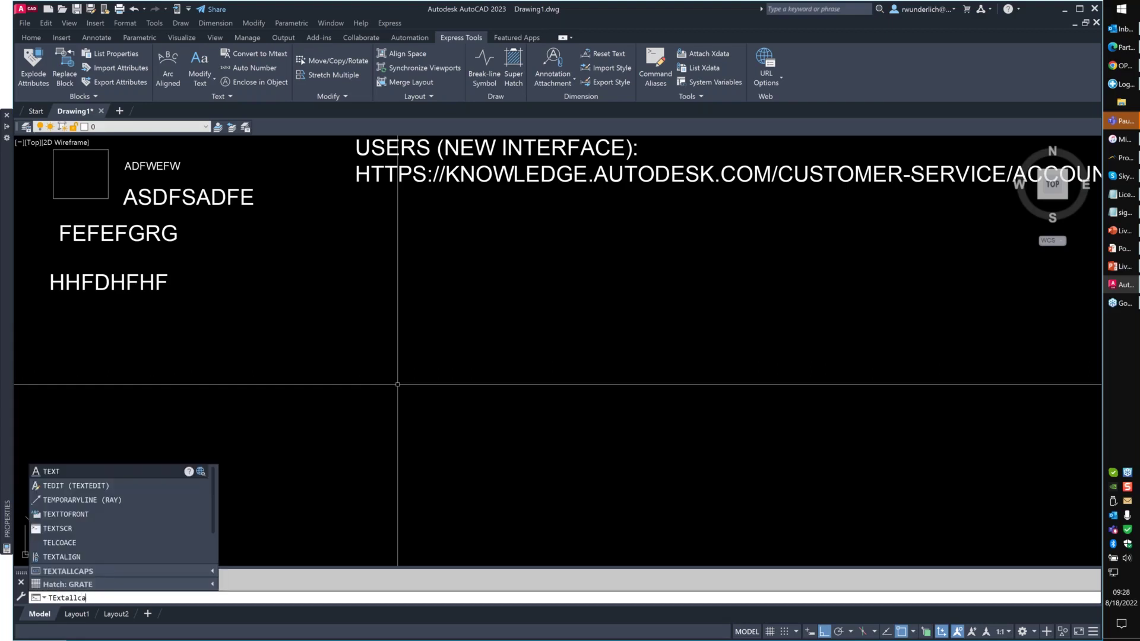
pyautogui.press('Return')
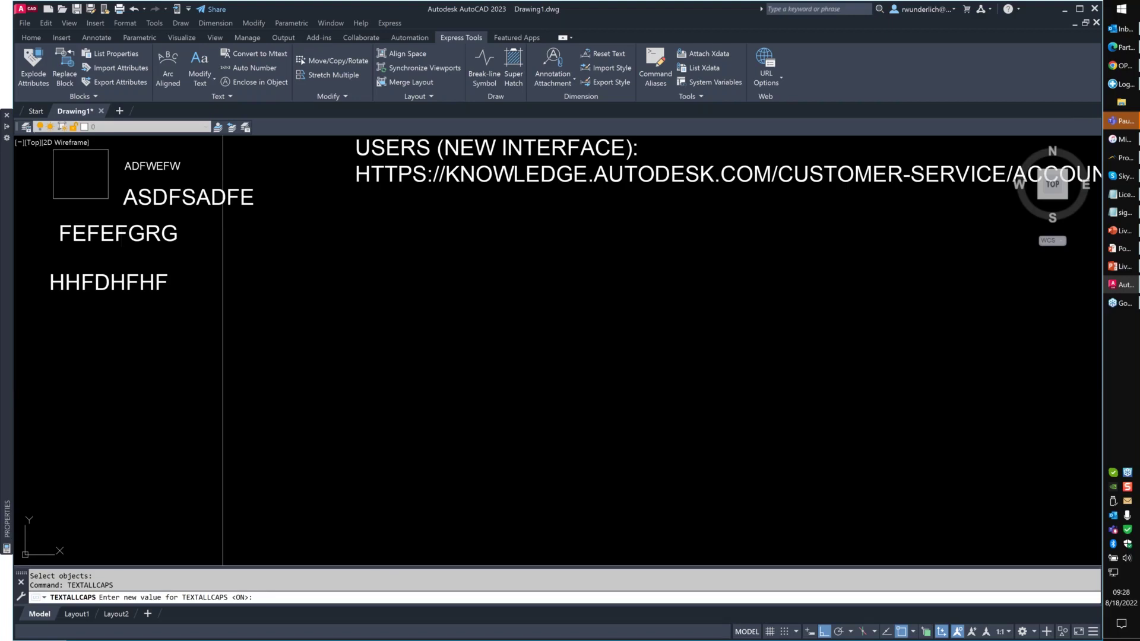
pyautogui.write('on')
pyautogui.press('Return')
# - Create the multiline text "GGGGGGGGGGGG" in a wide text box below the pasted notes
pyautogui.write('mtext')
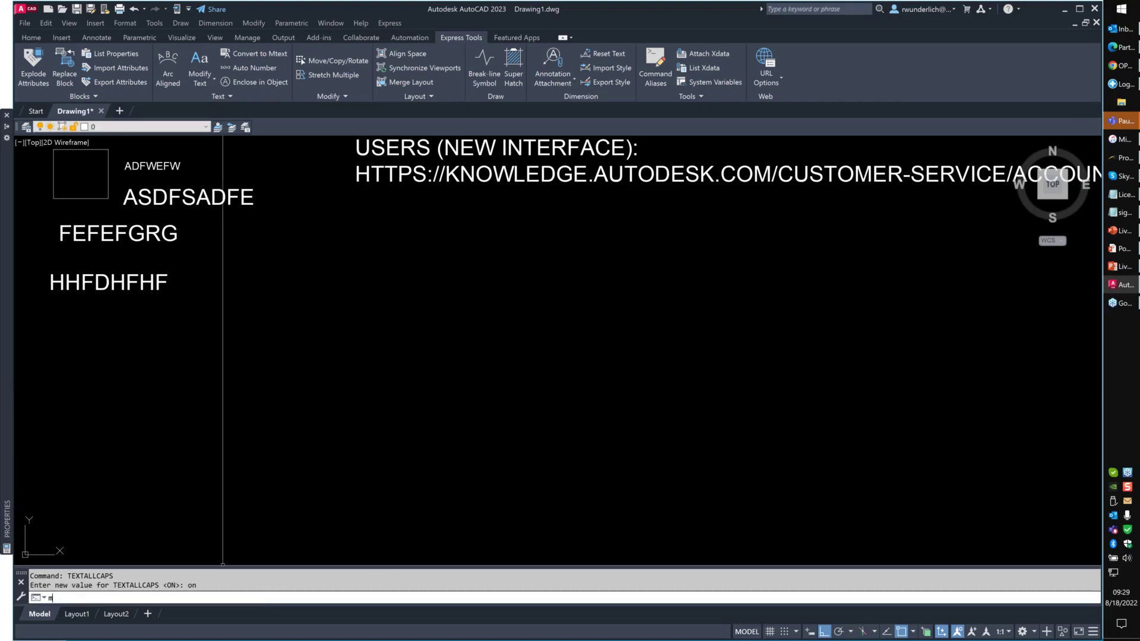
pyautogui.press('Return')
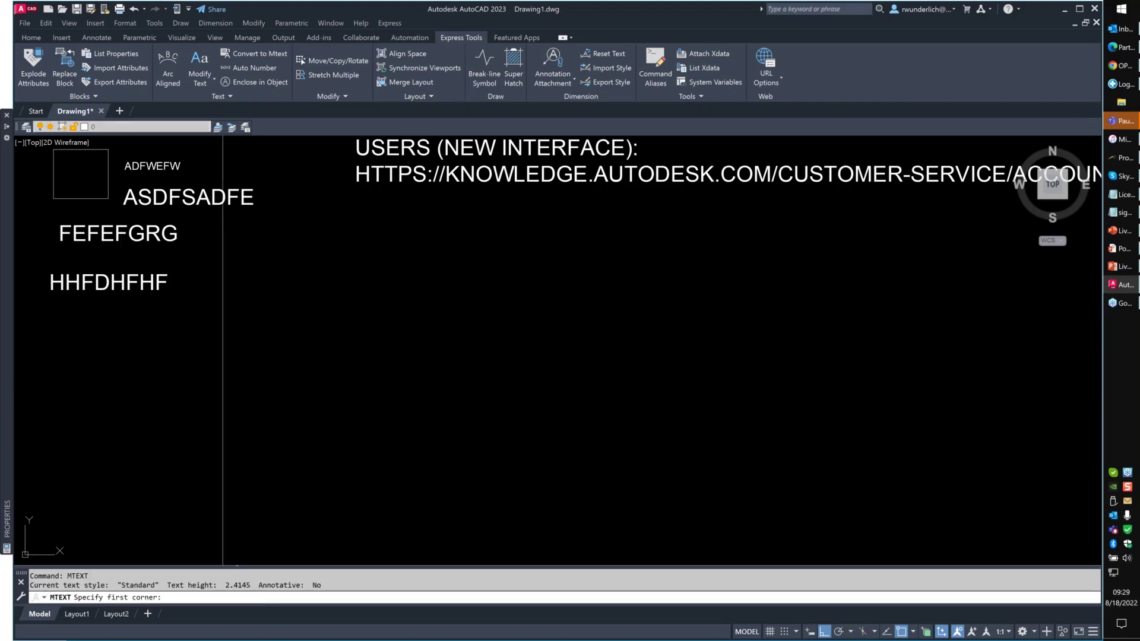
pyautogui.click(353, 320)
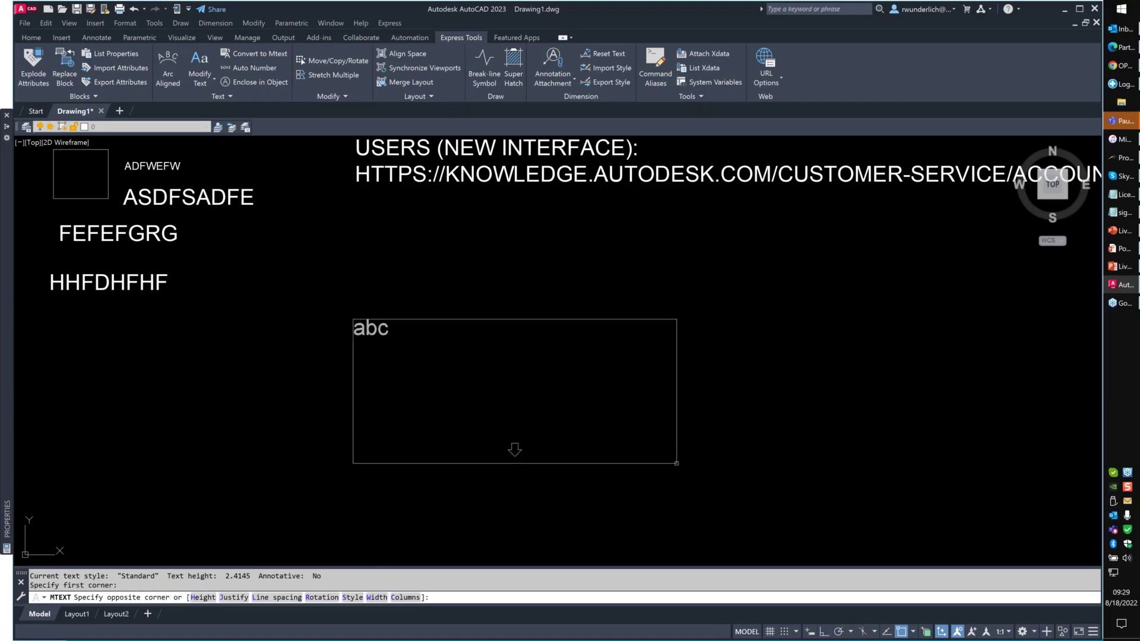
pyautogui.click(676, 463)
pyautogui.write('GGGGG')
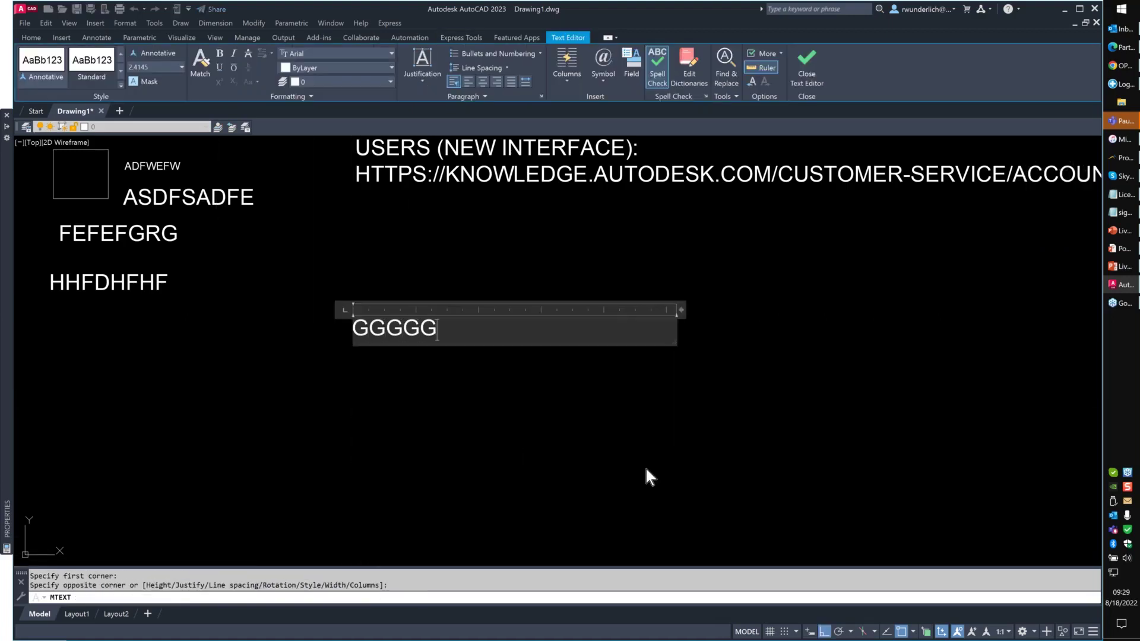
pyautogui.write('GGGGGG')
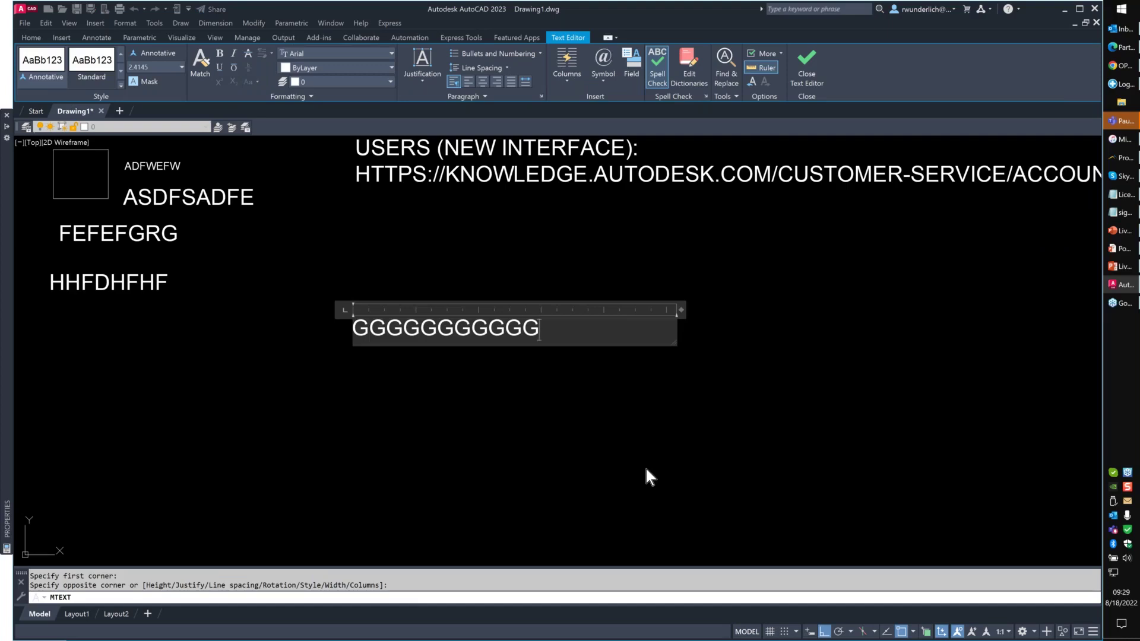
pyautogui.write('G')
pyautogui.click(757, 374)
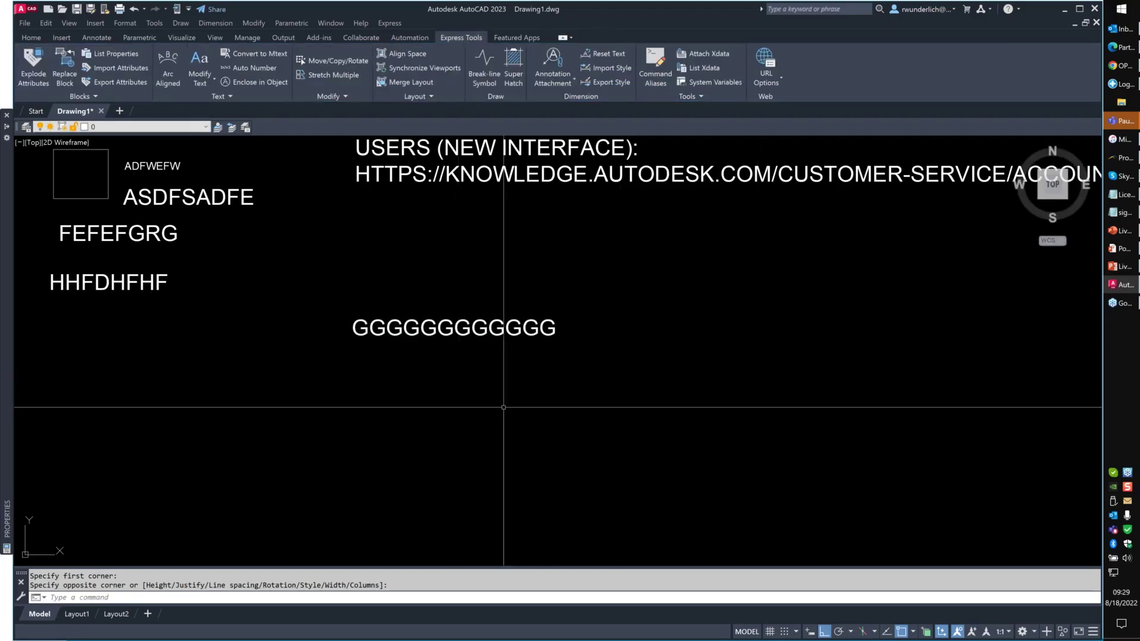
# - Create another multiline text reading "ffff" in lowercase, in a smaller text box below the row of G's
pyautogui.press('Return')
pyautogui.click(364, 378)
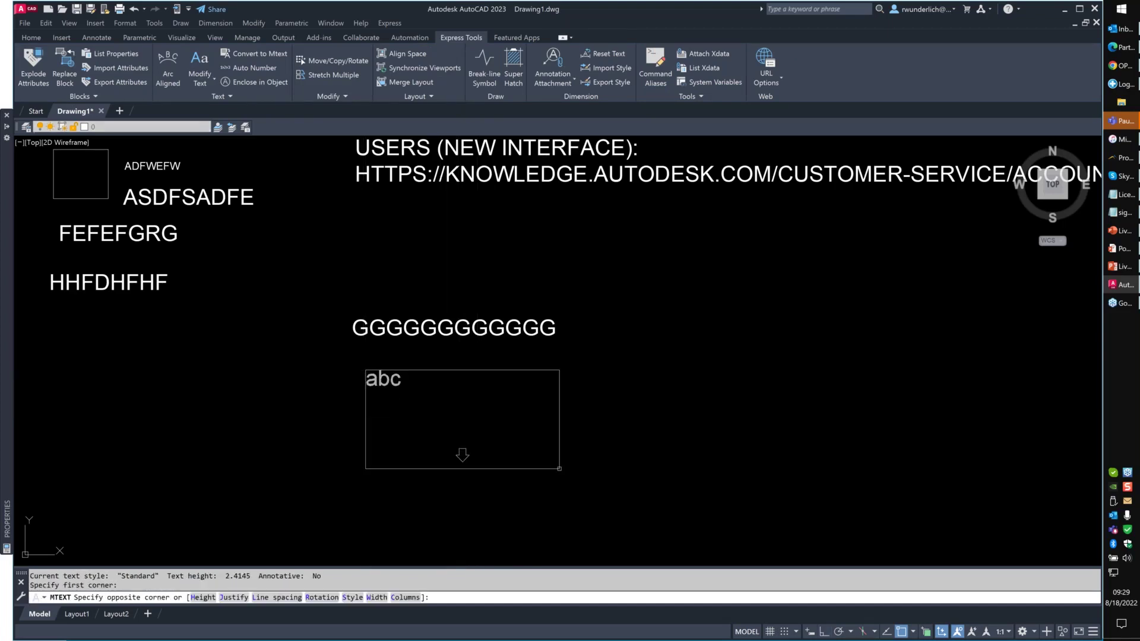
pyautogui.click(564, 467)
pyautogui.write('ffff')
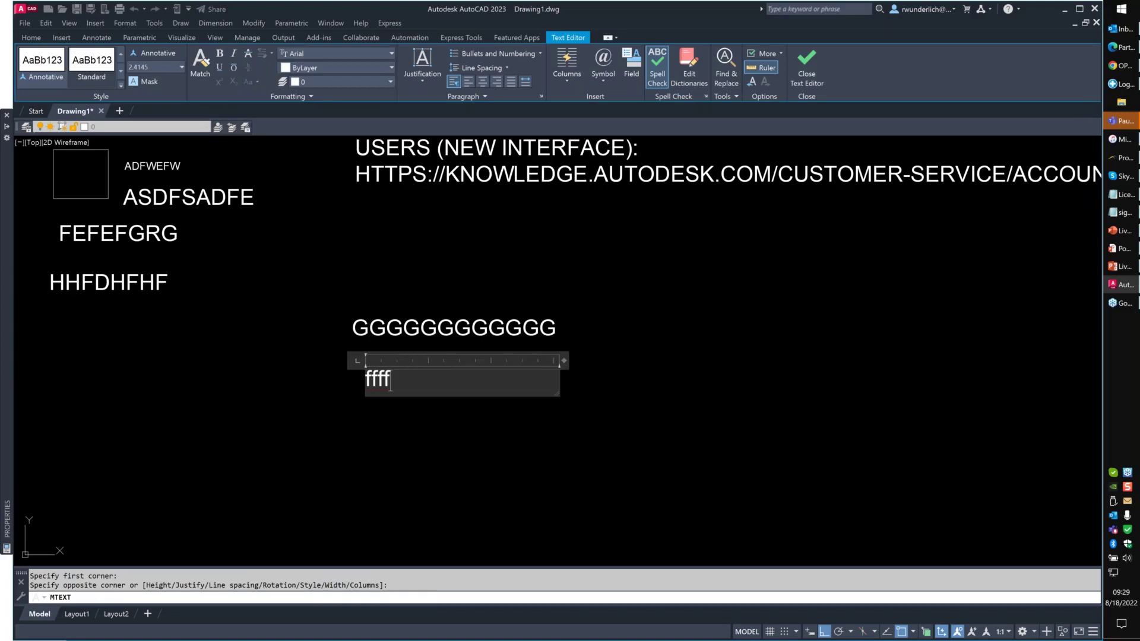
pyautogui.click(465, 457)
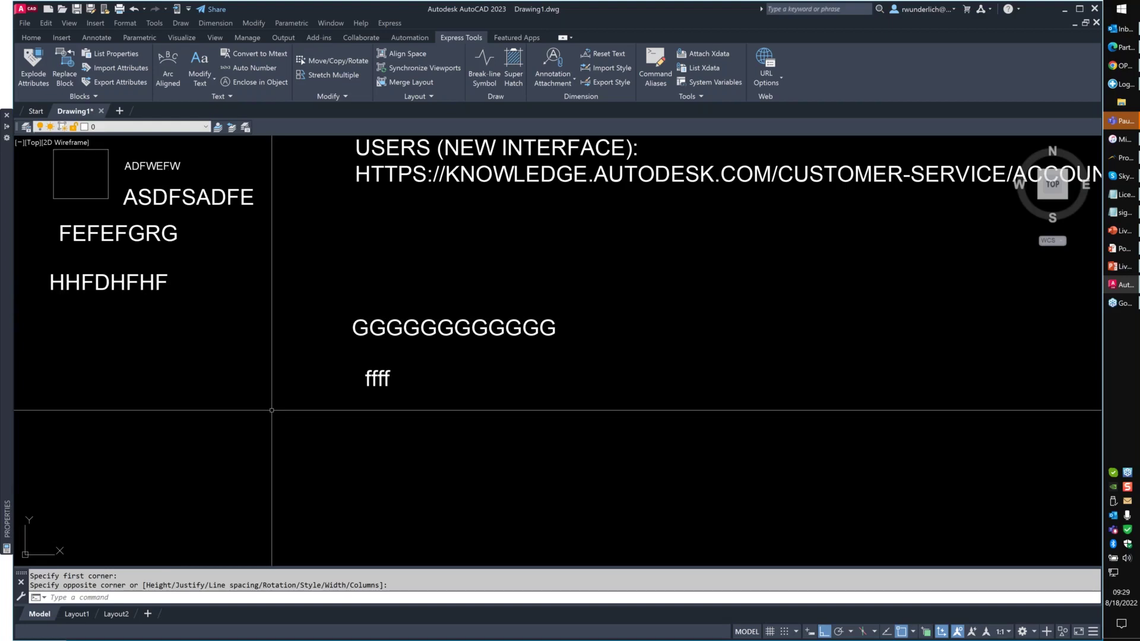
# - Try to bring up the tool palettes
pyautogui.hotkey('ctrl', '3')
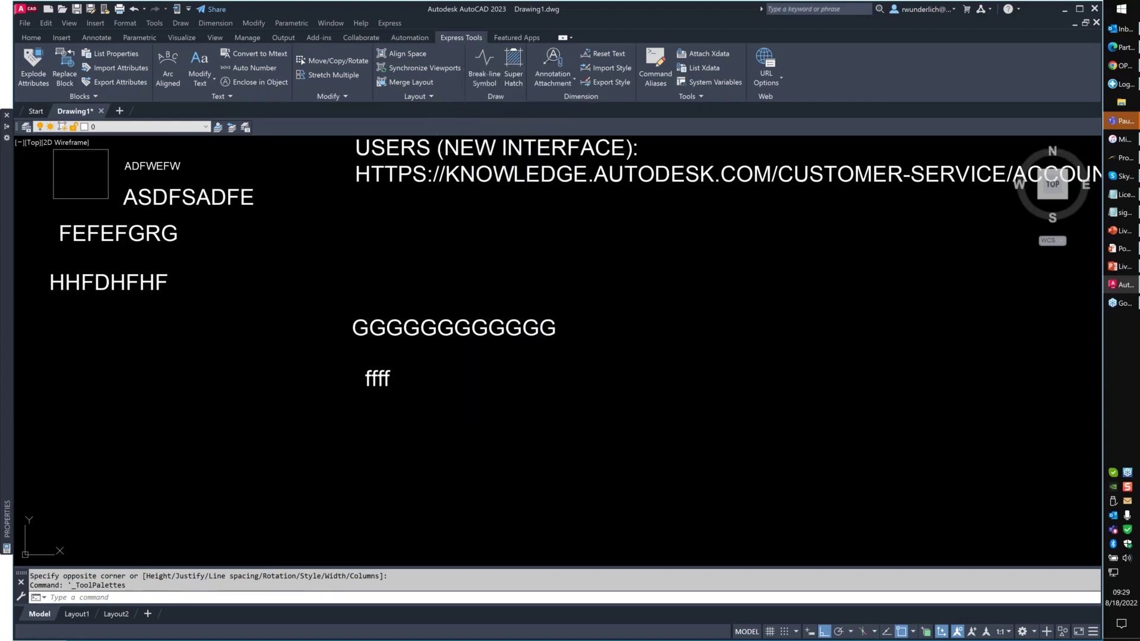
pyautogui.press('Escape')
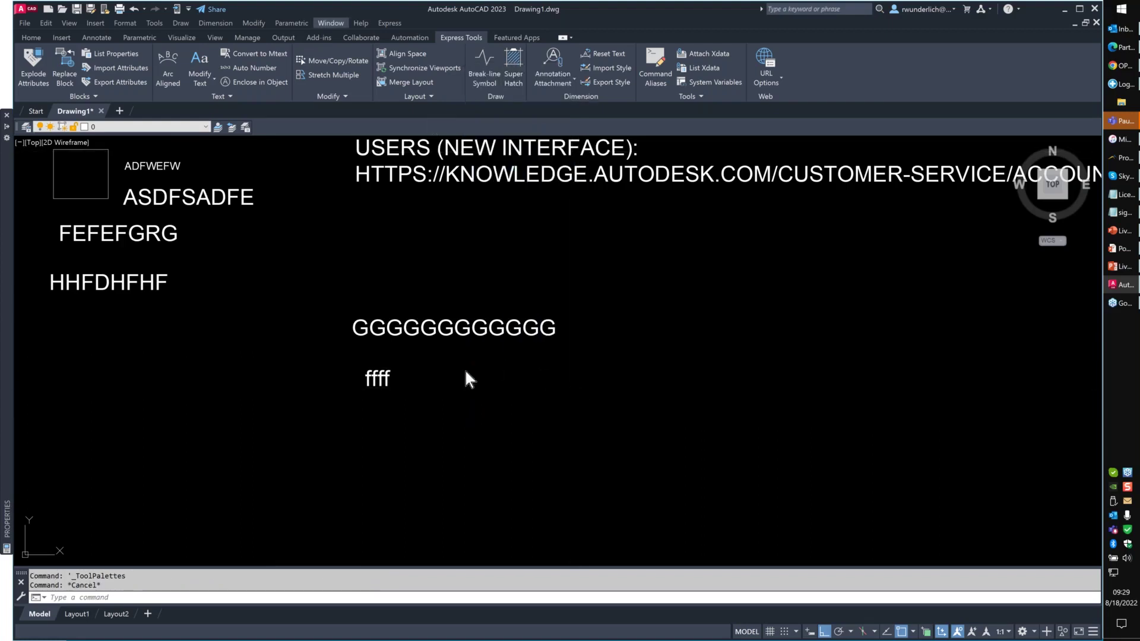
pyautogui.click(487, 444)
pyautogui.press('Escape')
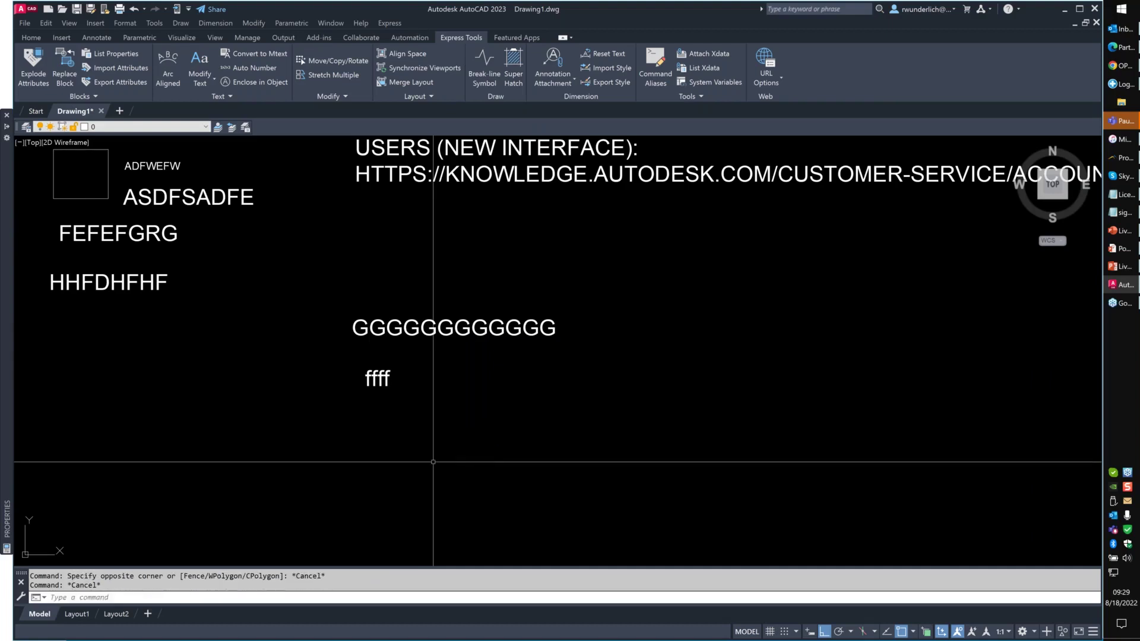
# - Make <<Unnamed Profile>> the current profile in the program options
pyautogui.write('options')
pyautogui.press('Return')
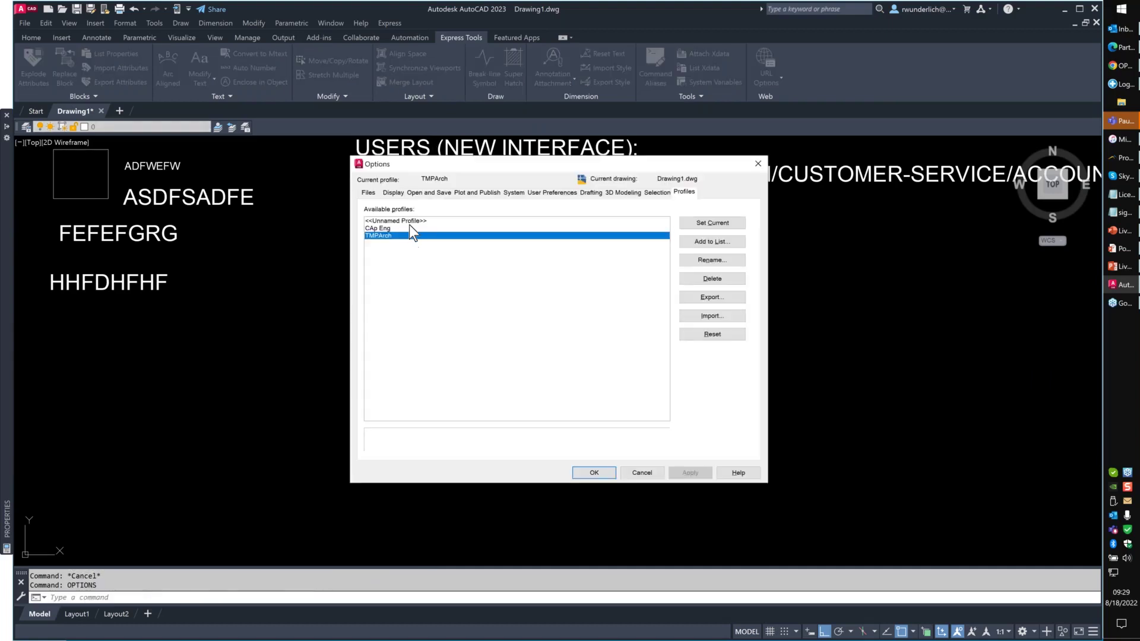
pyautogui.doubleClick(409, 220)
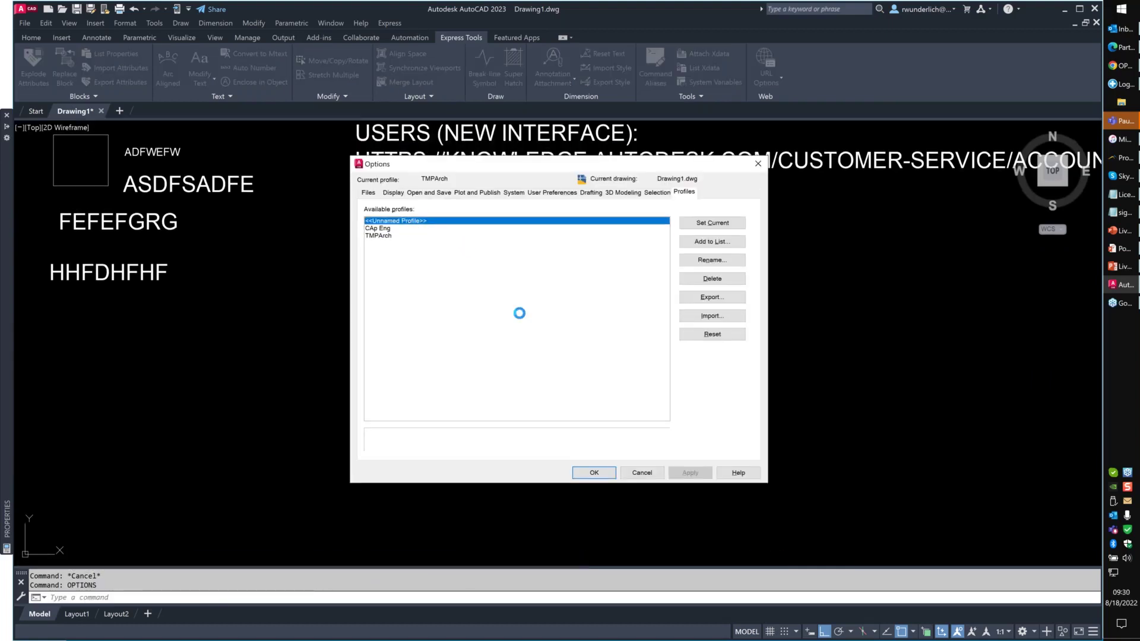
pyautogui.click(576, 474)
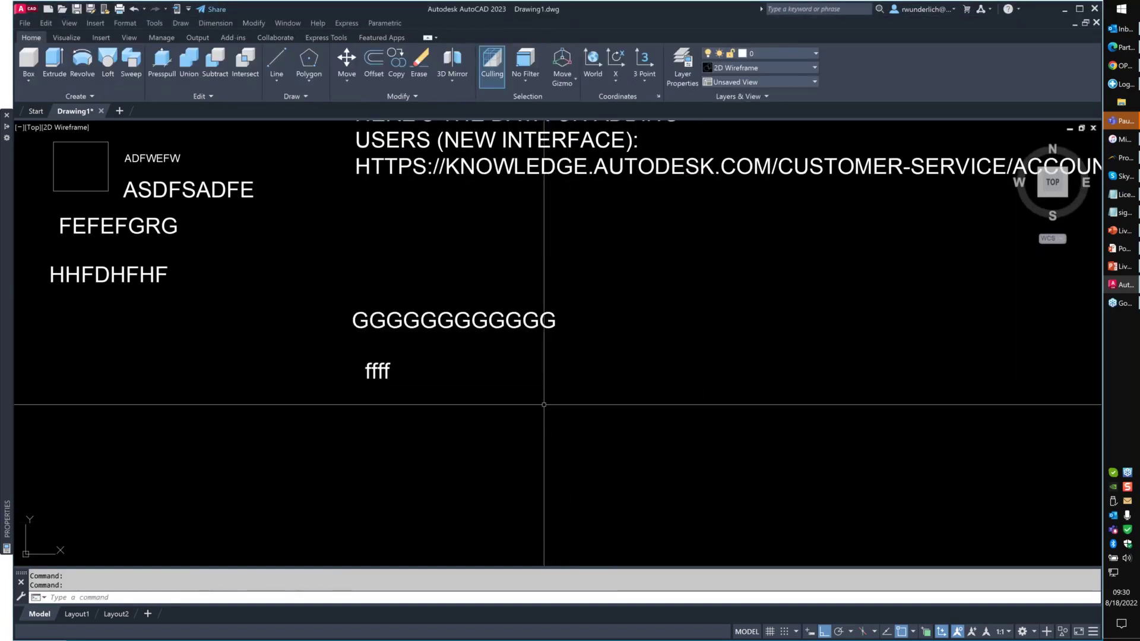
# - Display the tool palettes and insert the Callout Bubble - Imperial block beside the "ffff" text, accepting the offered annotation scale
pyautogui.hotkey('ctrl', '3')
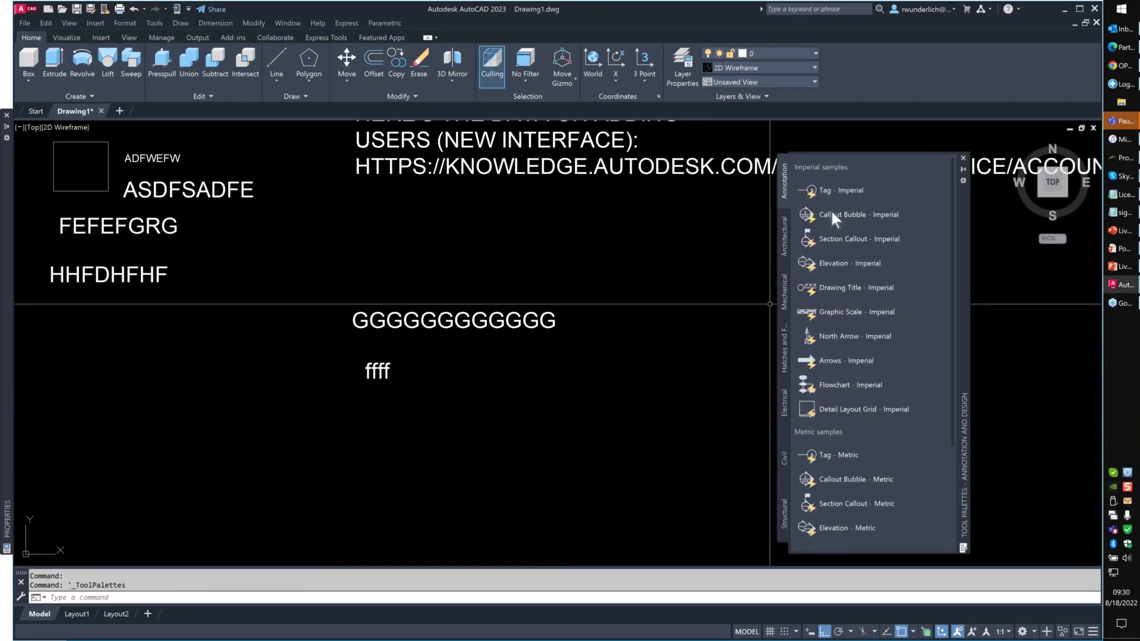
pyautogui.click(833, 217)
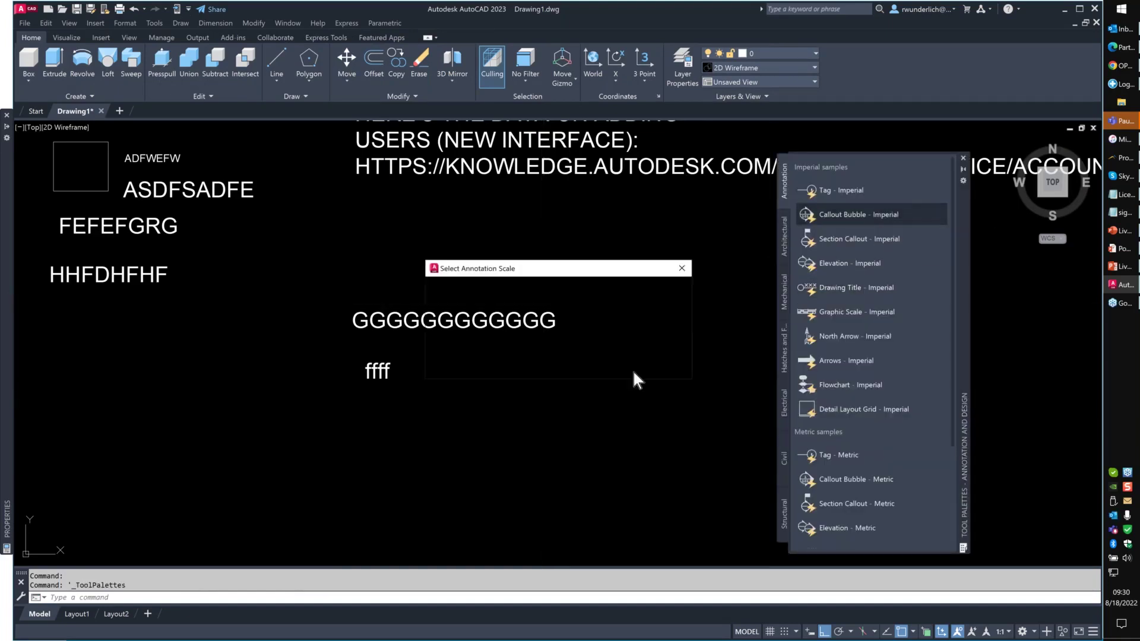
pyautogui.click(559, 370)
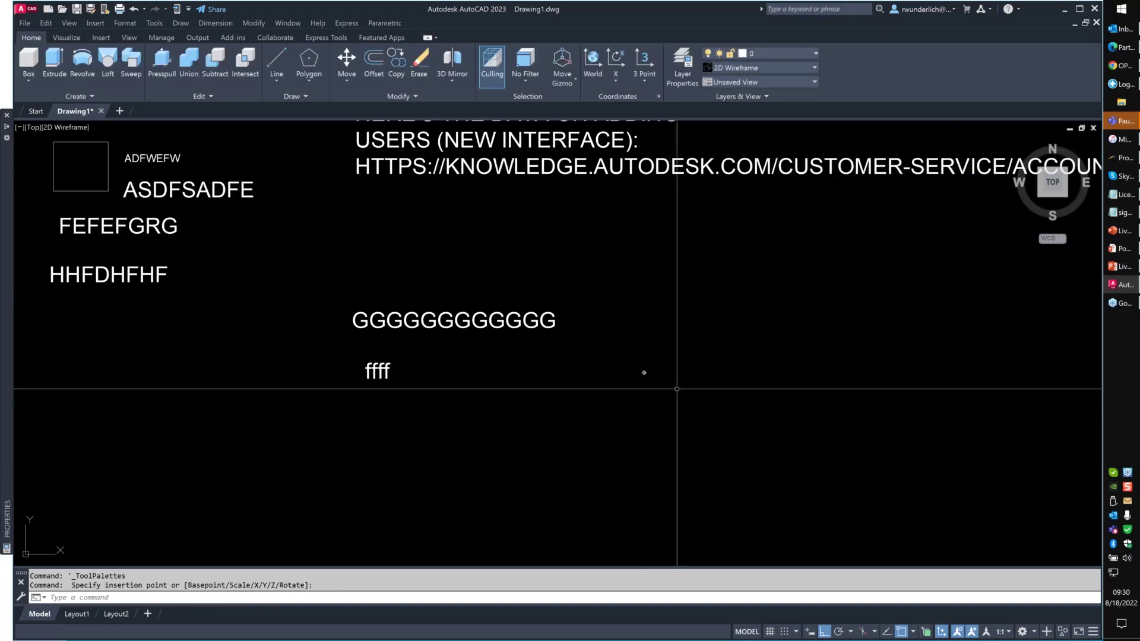
# - Edit the callout bubble's attributes, setting the view number to lowercase "r" and the sheet number to lowercase "f"
pyautogui.scroll(10, 394, 376)
pyautogui.click(390, 380)
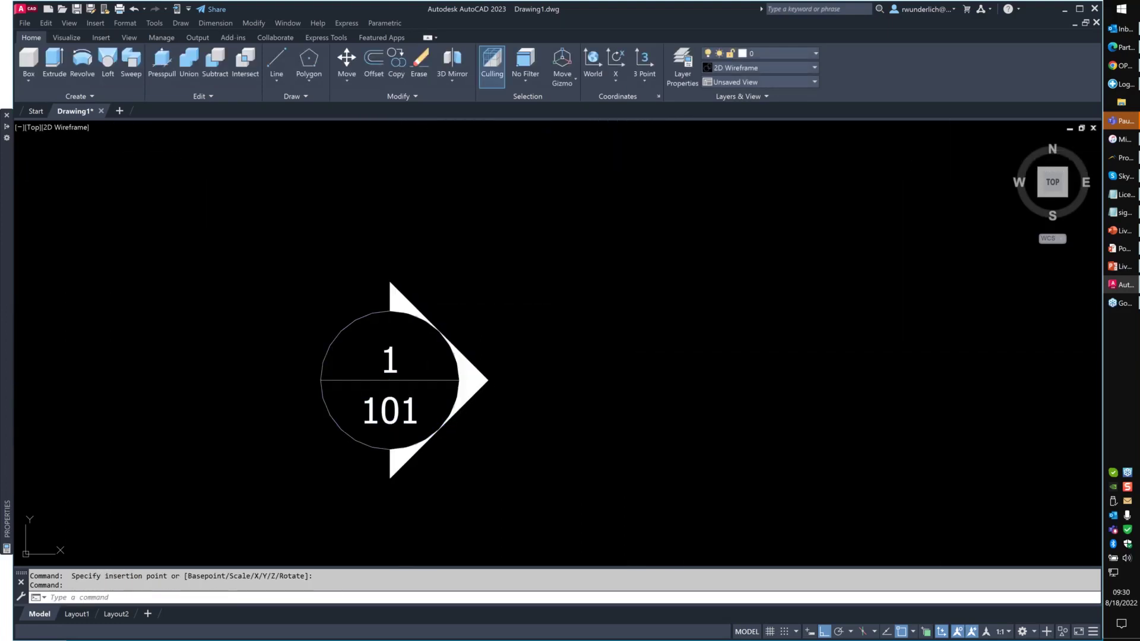
pyautogui.doubleClick(390, 380)
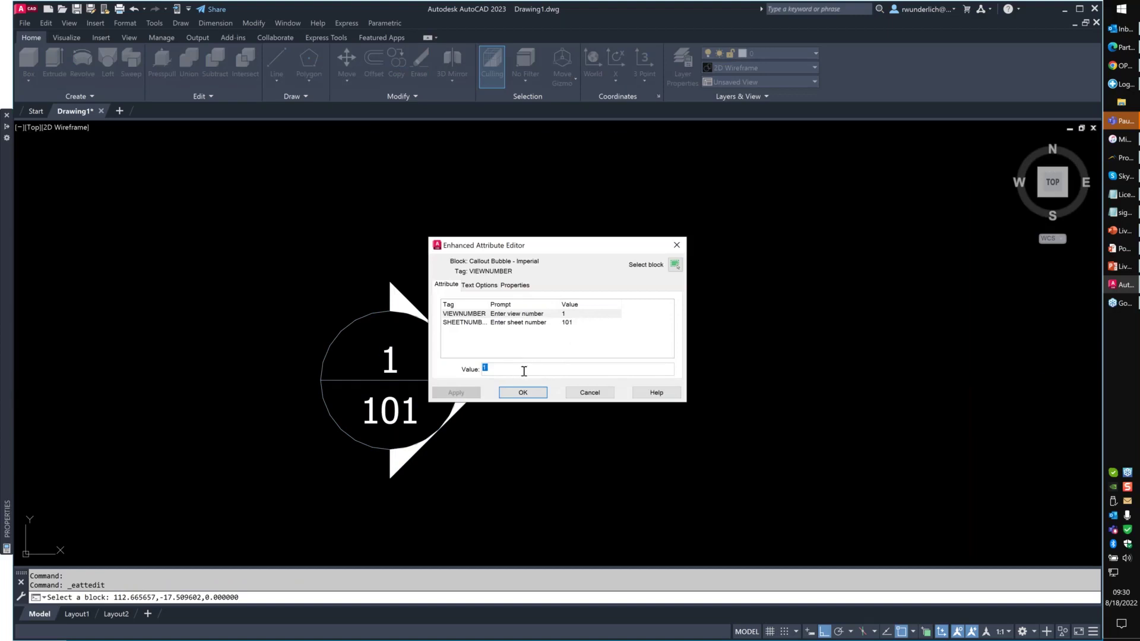
pyautogui.write('r')
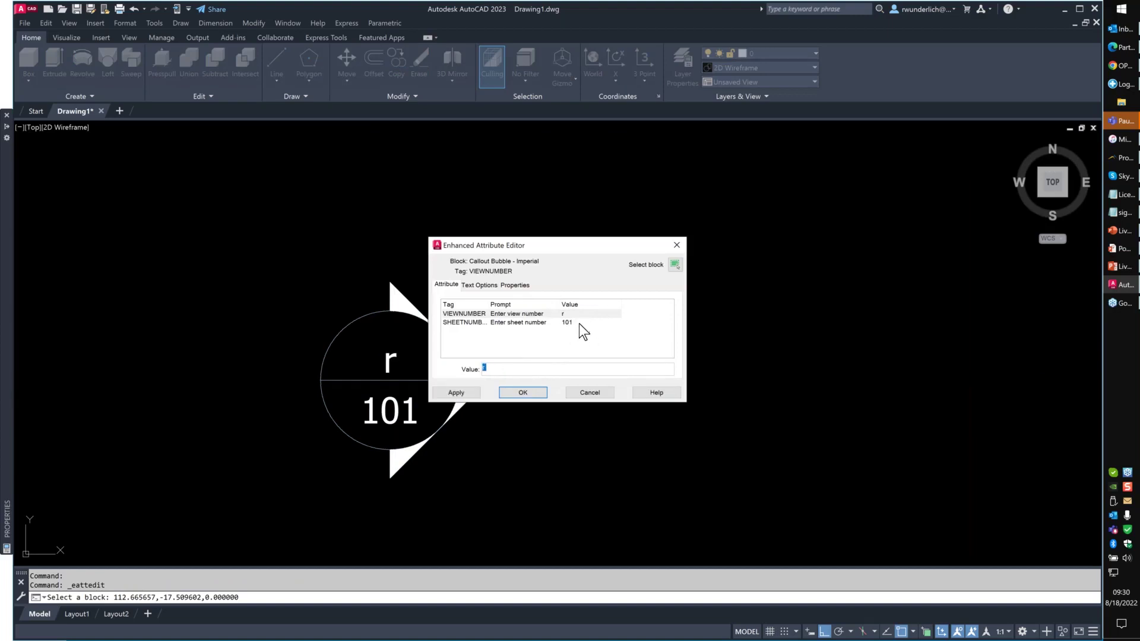
pyautogui.click(579, 322)
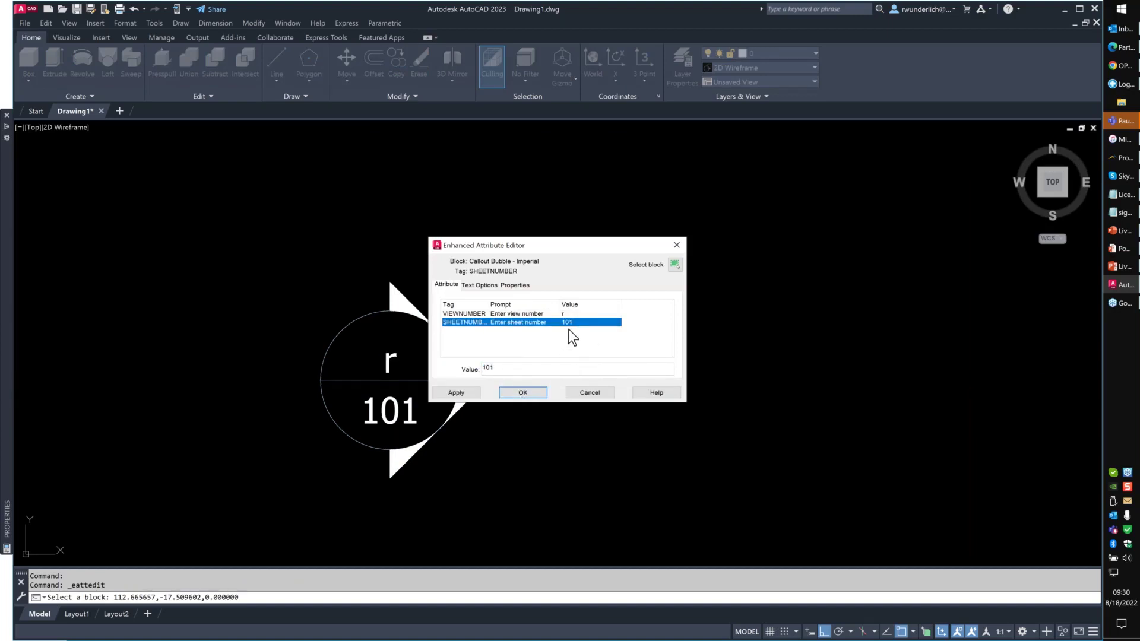
pyautogui.doubleClick(487, 368)
pyautogui.write('f')
pyautogui.click(523, 393)
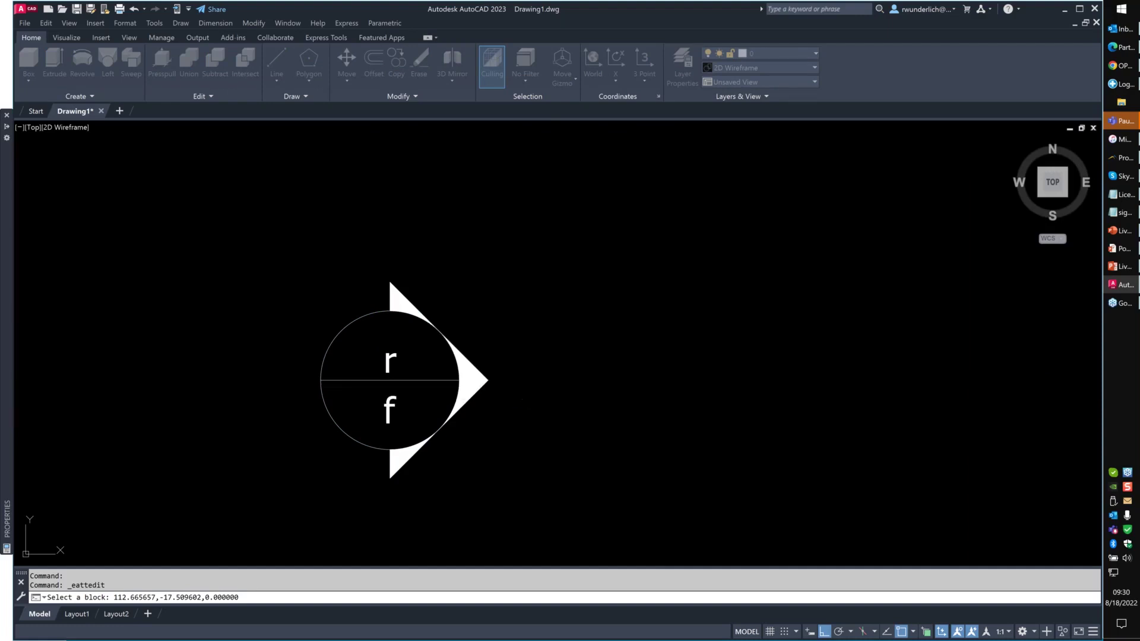
pyautogui.press('Escape')
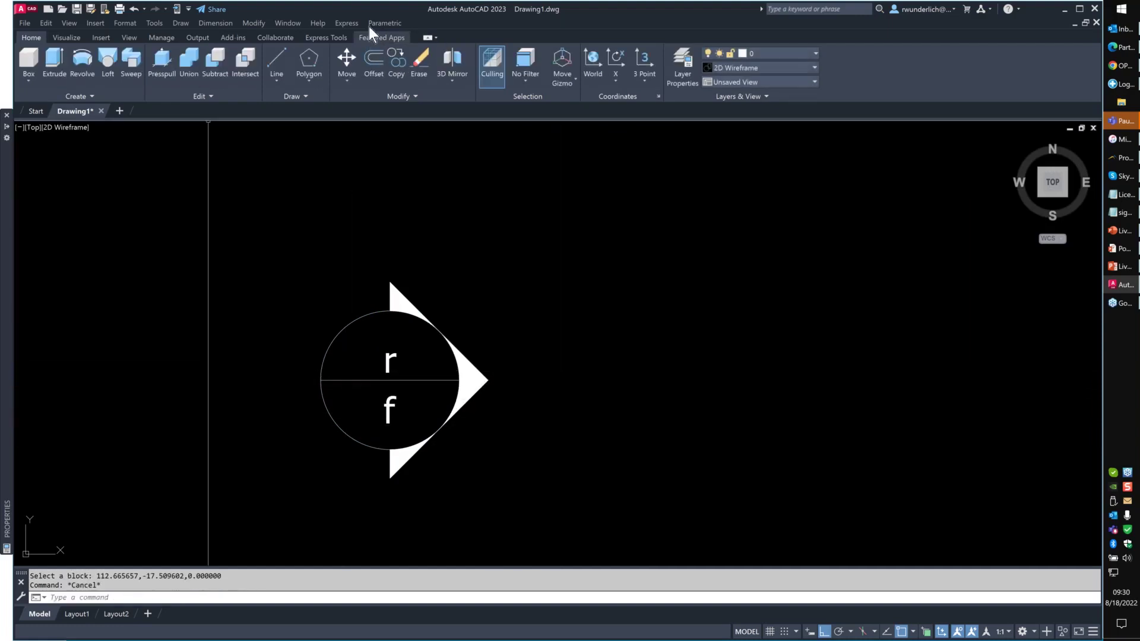
# - Convert the callout bubble's attribute text to UPPERCASE with the Change Case express tool
pyautogui.click(343, 24)
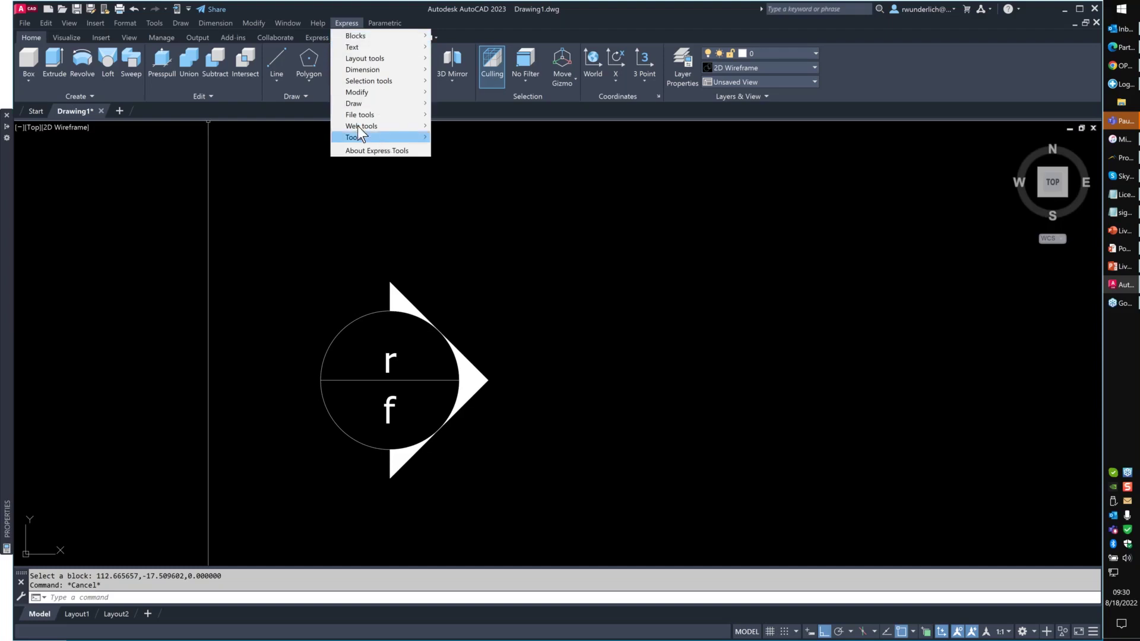
pyautogui.click(261, 175)
pyautogui.click(325, 38)
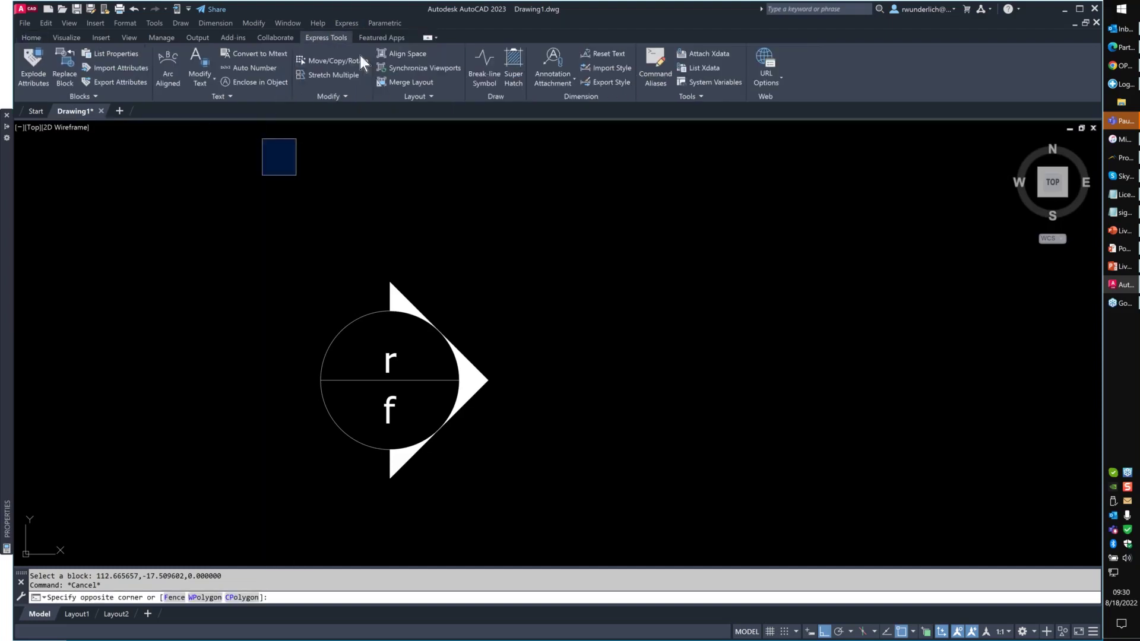
pyautogui.click(207, 84)
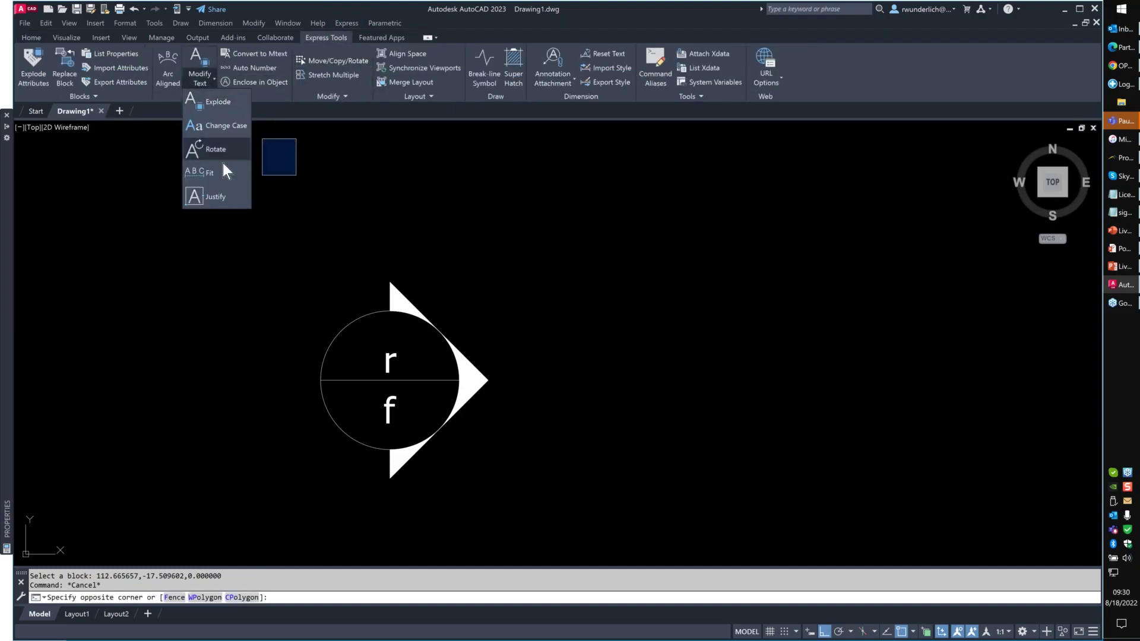
pyautogui.click(226, 127)
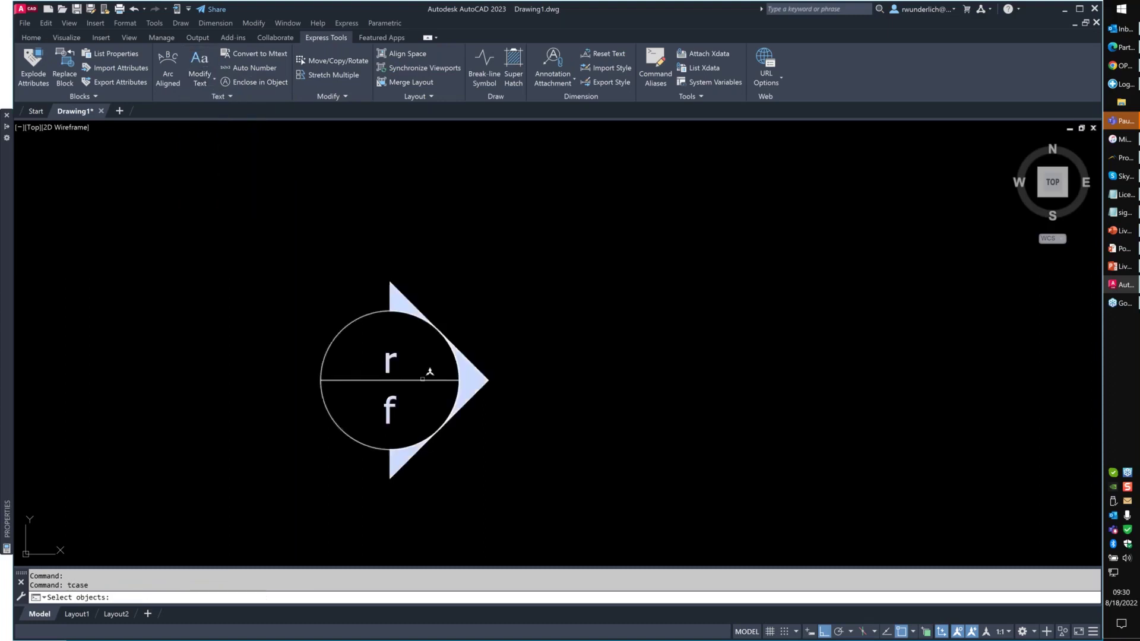
pyautogui.click(481, 305)
pyautogui.click(311, 450)
pyautogui.press('Return')
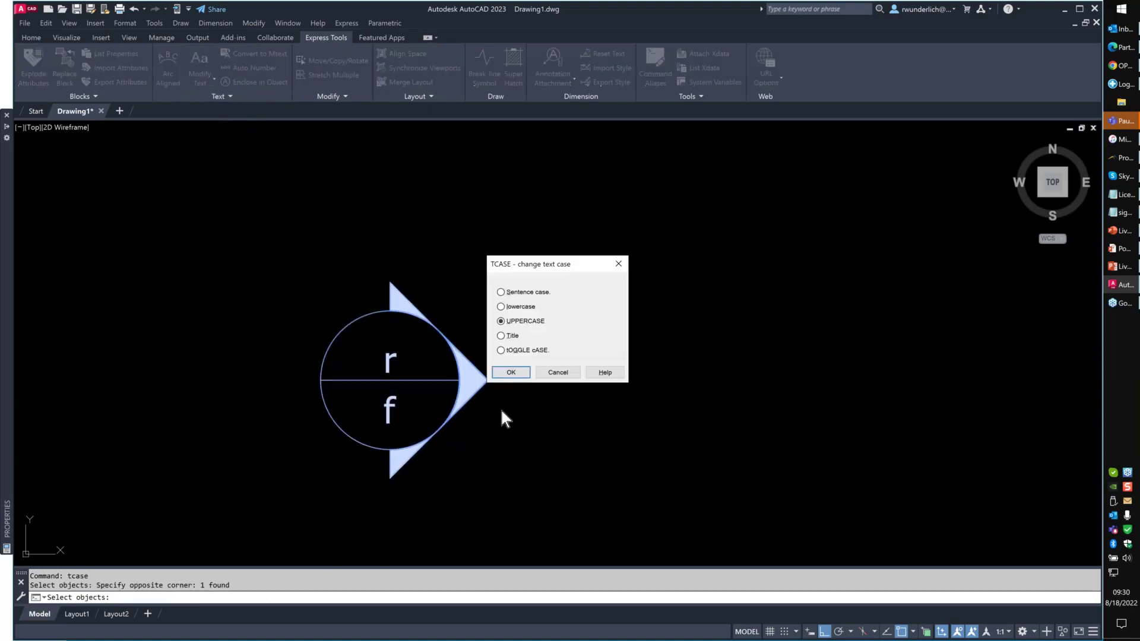
pyautogui.click(509, 370)
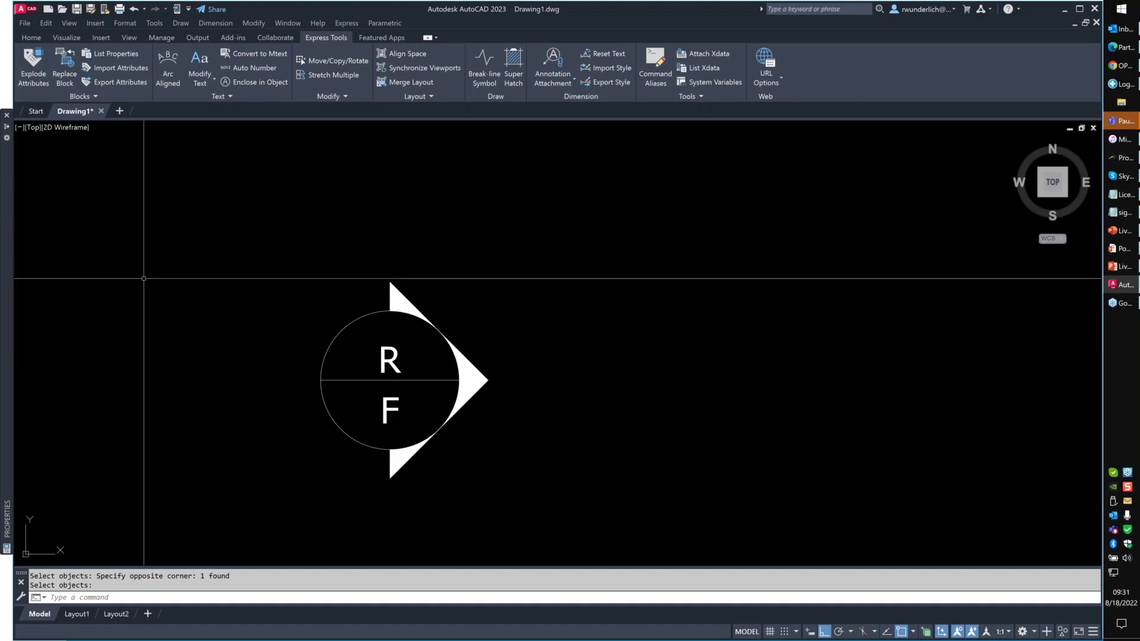
# - Quit AutoCAD without saving the changes to Drawing1.dwg
pyautogui.click(1094, 8)
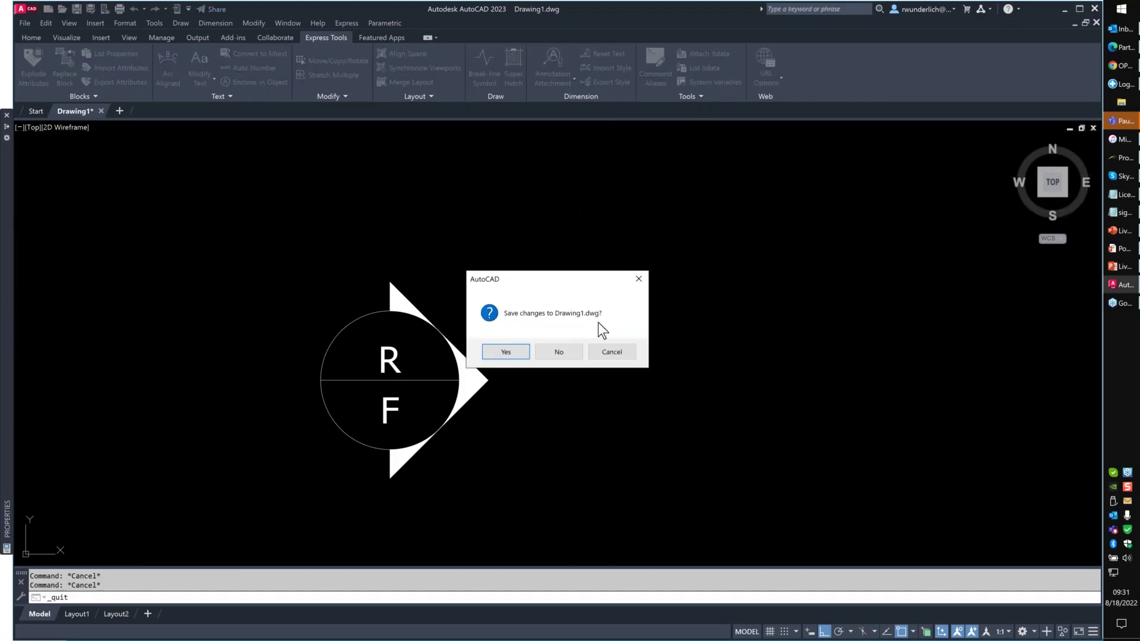
pyautogui.click(557, 351)
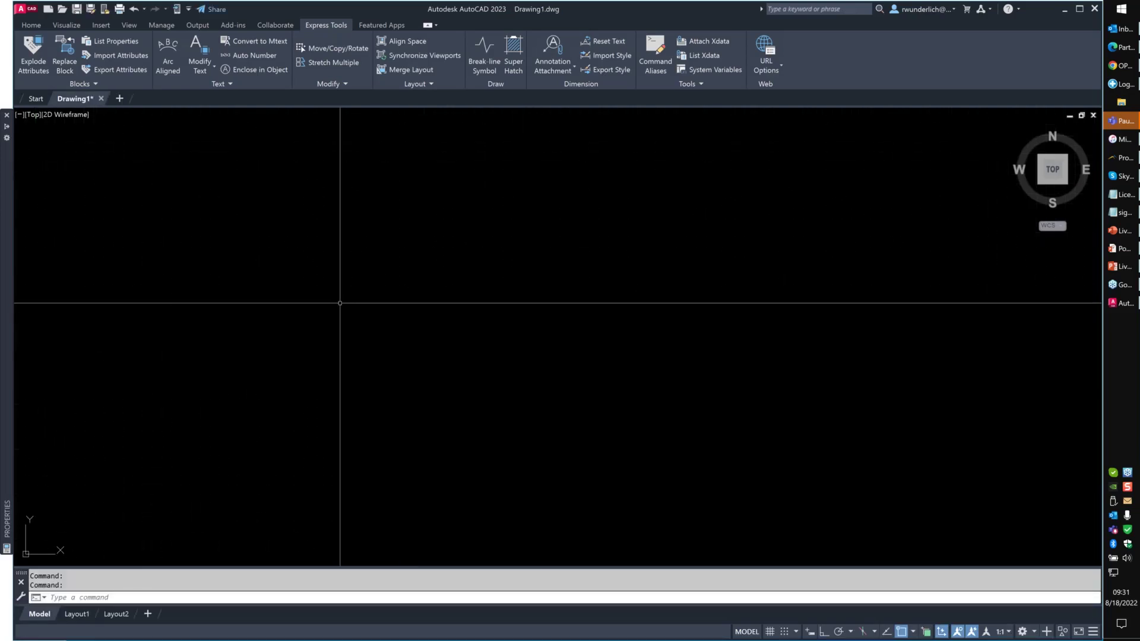
# - Create a multiline text reading "GGGGG" near the middle of the new drawing, keeping the 0.2000 text height
pyautogui.write('mt')
pyautogui.press('Return')
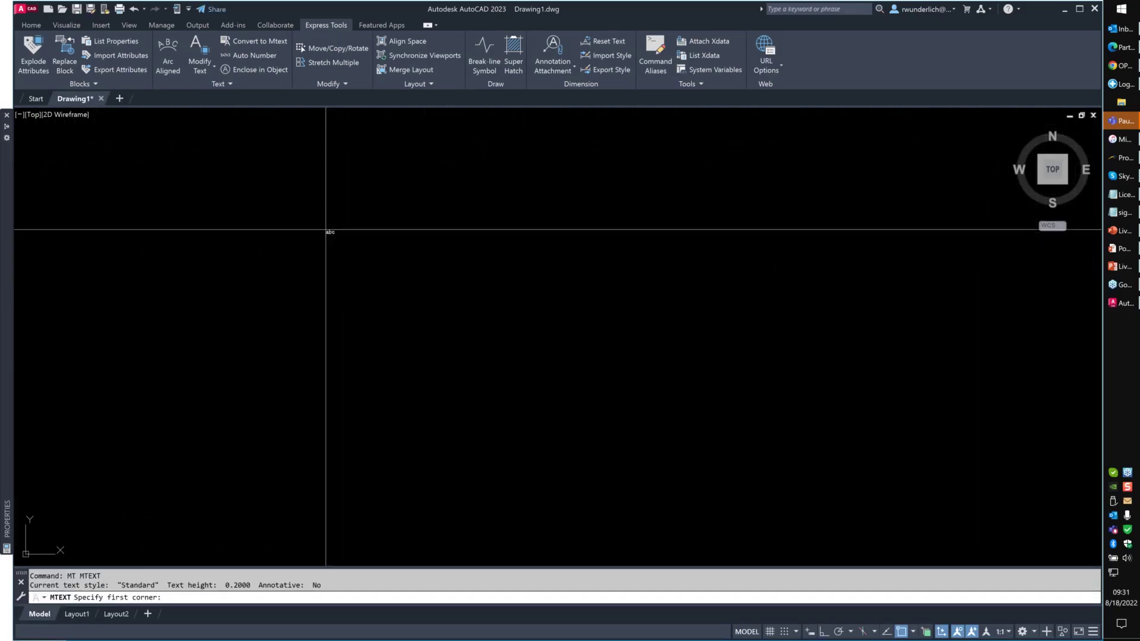
pyautogui.click(326, 231)
pyautogui.click(584, 356)
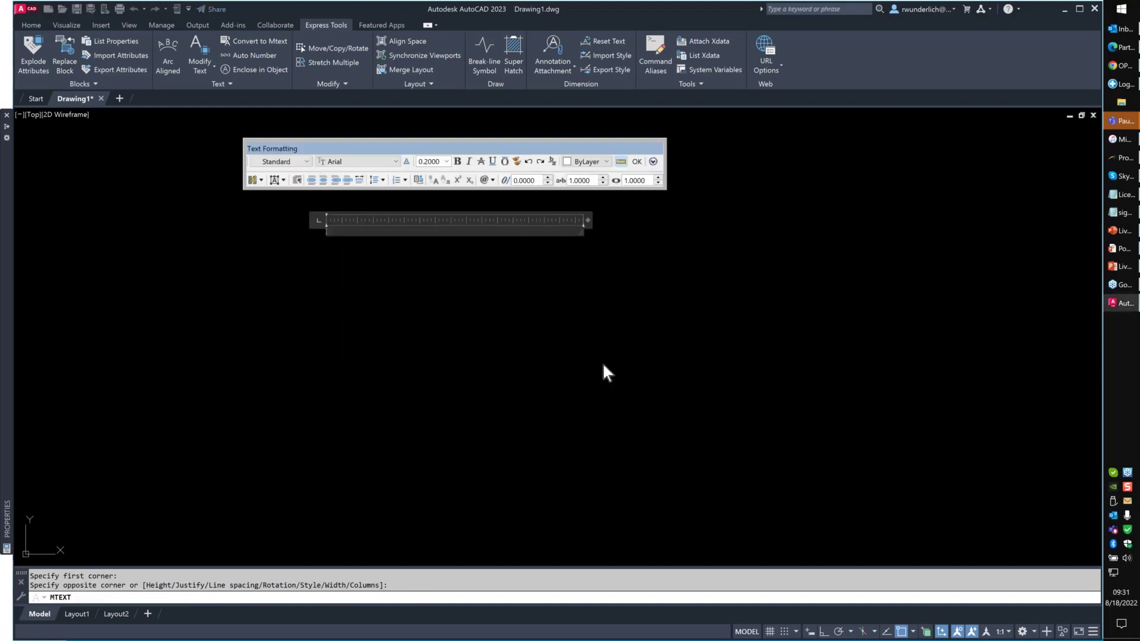
pyautogui.write('GGGGG')
pyautogui.click(636, 160)
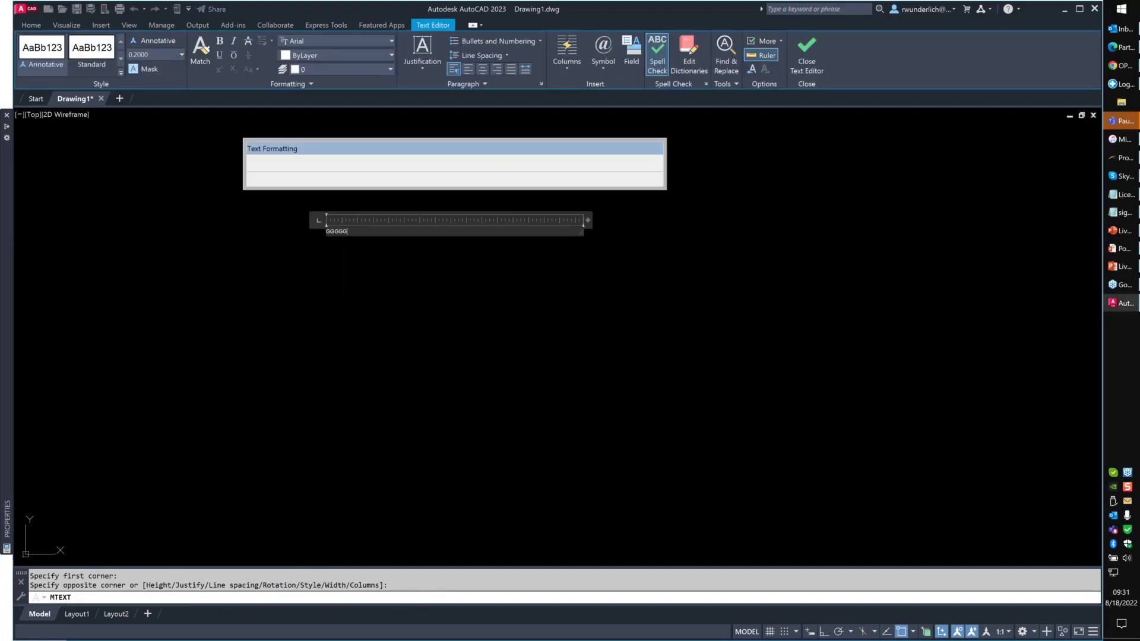
pyautogui.scroll(8, 308, 226)
pyautogui.scroll(3, 500, 265)
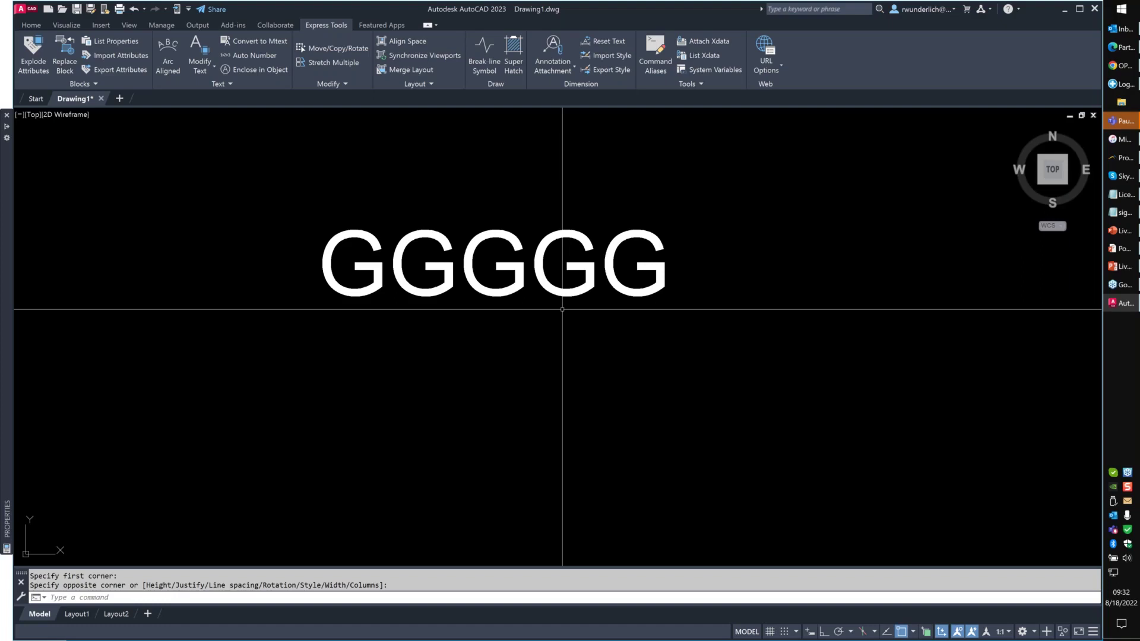
pyautogui.moveTo(8, 245)
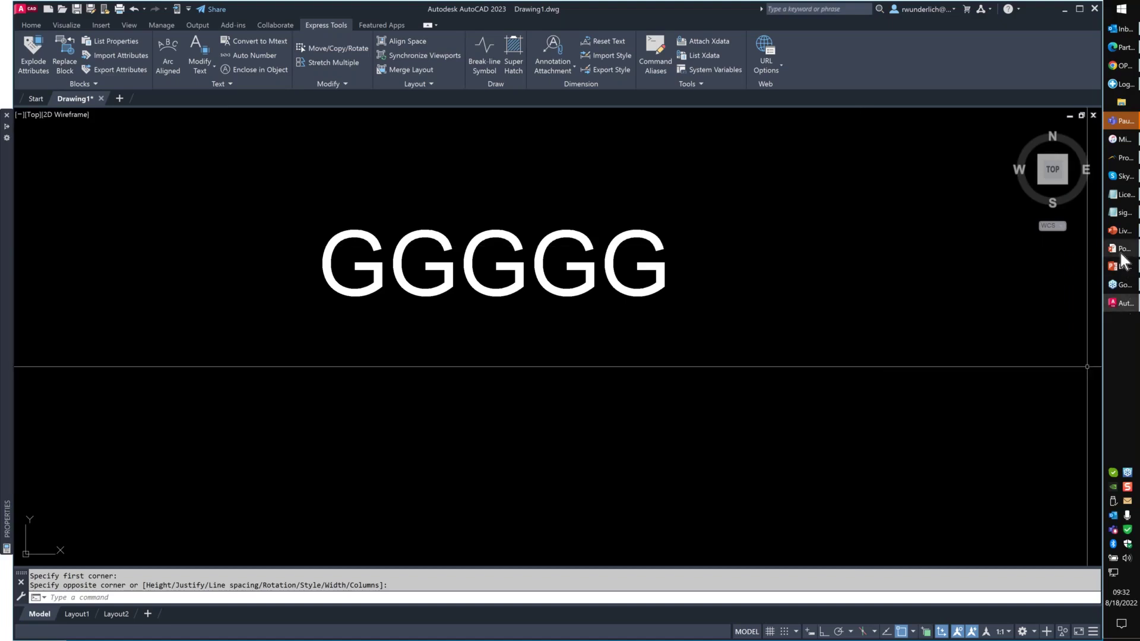
pyautogui.moveTo(1122, 251)
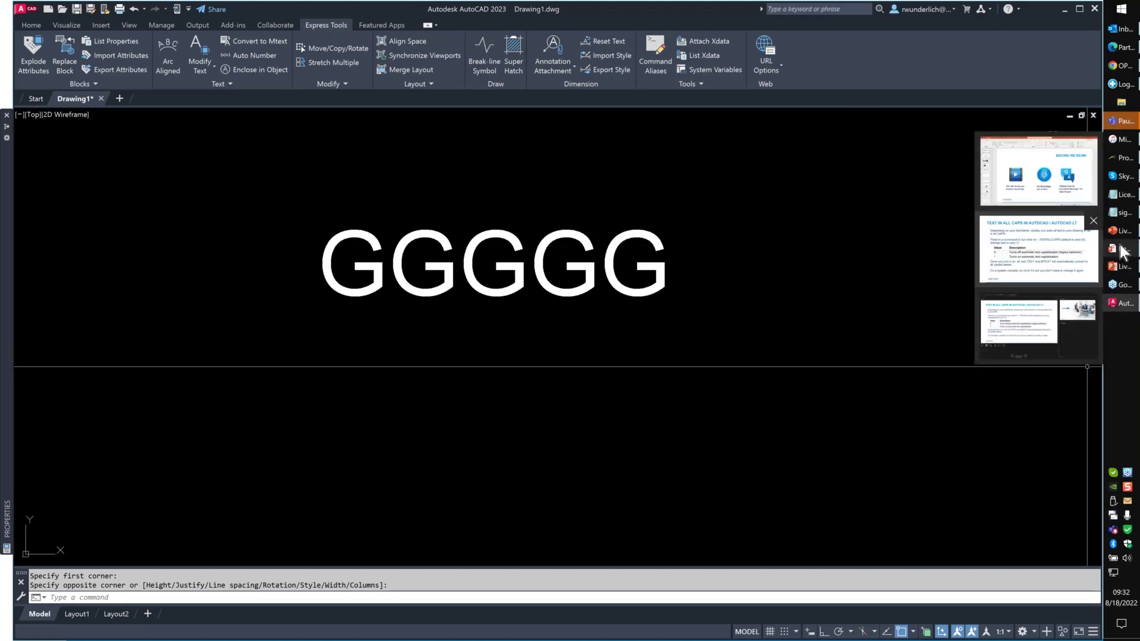
pyautogui.click(1047, 260)
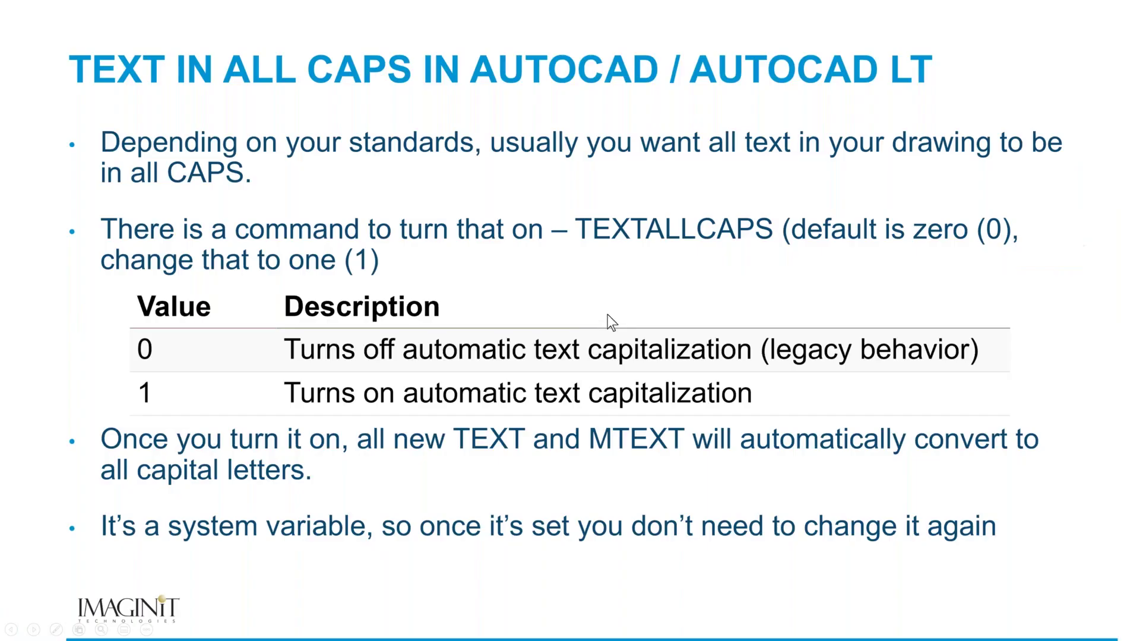
pyautogui.click(490, 258)
pyautogui.click(498, 264)
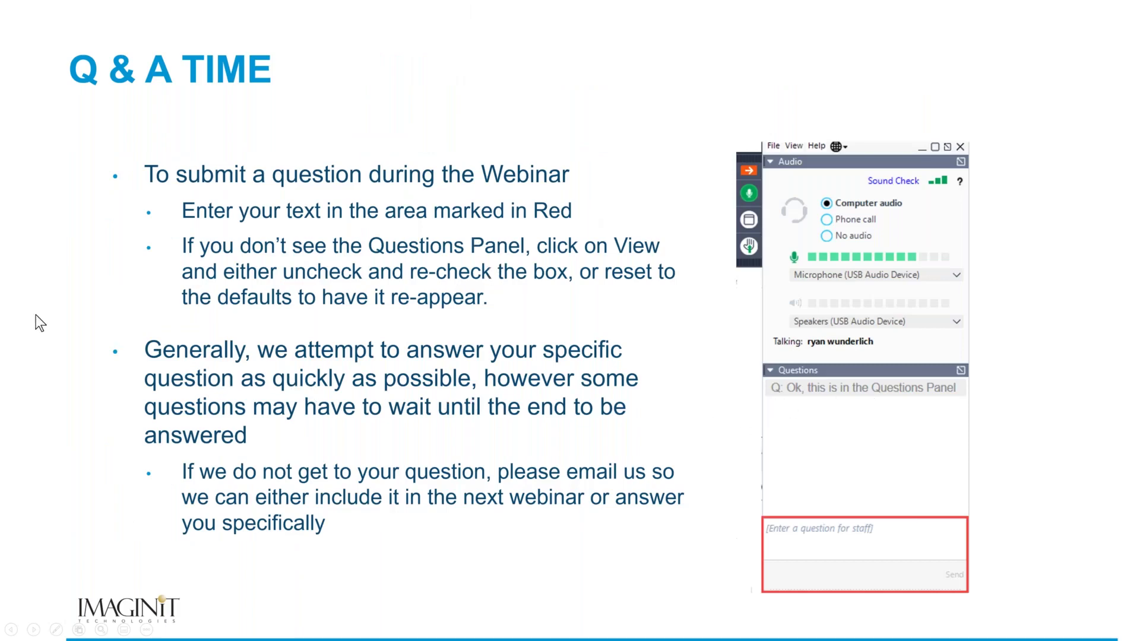
pyautogui.click(342, 330)
pyautogui.press('Left')
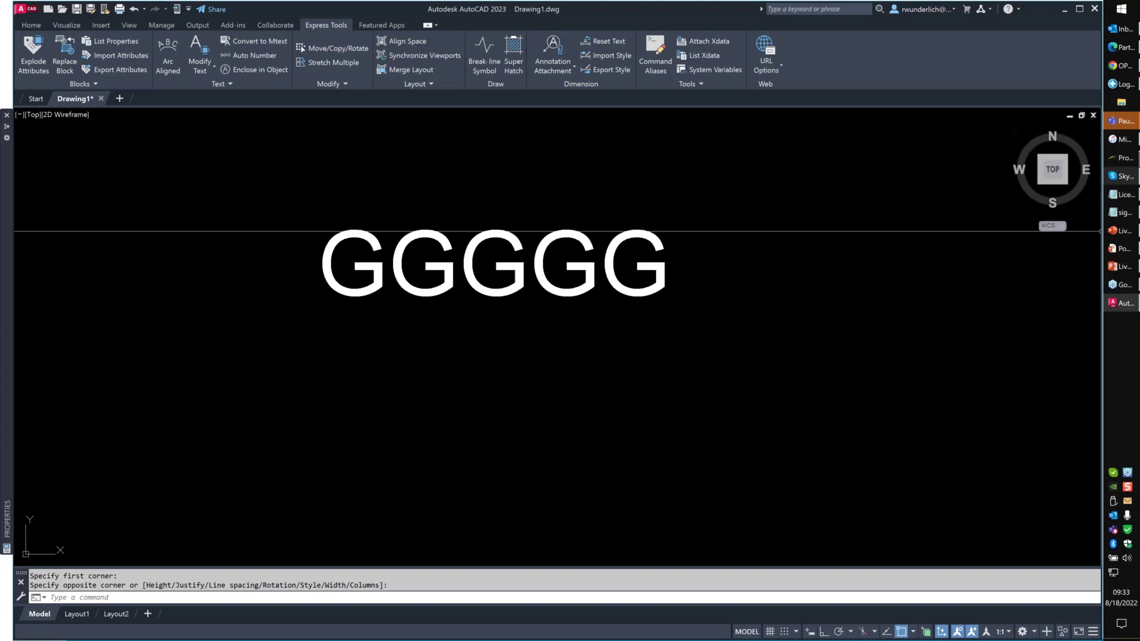
# - Switch to File Explorer, browse to C:\Working Data, examine the applications offered for opening GeoMapTest.dwg, and close the window
pyautogui.click(1121, 102)
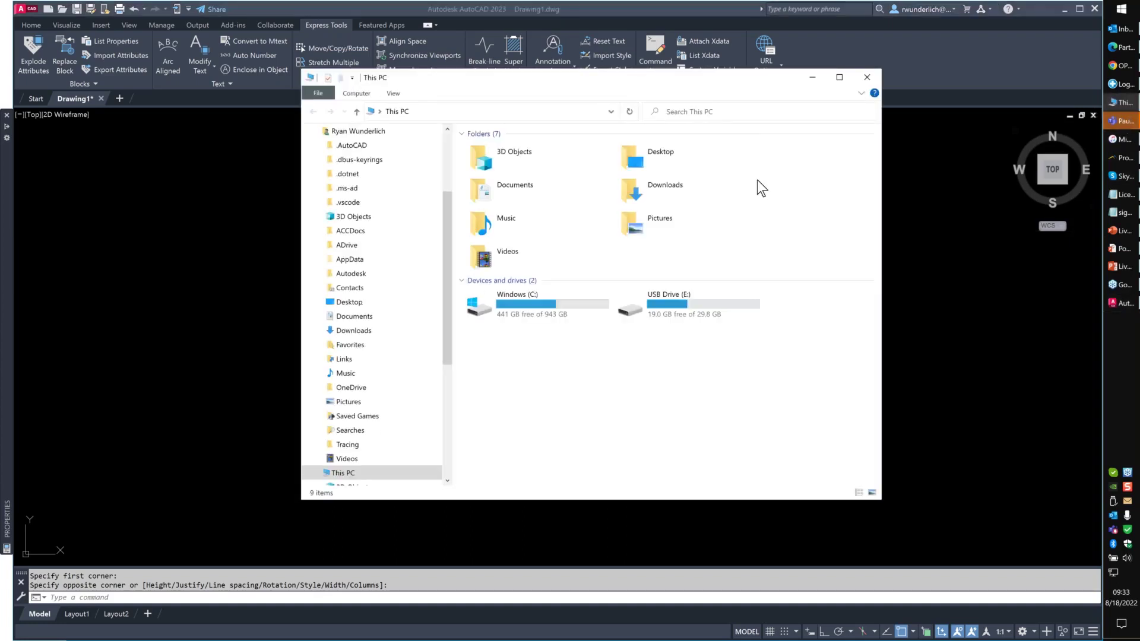
pyautogui.doubleClick(498, 308)
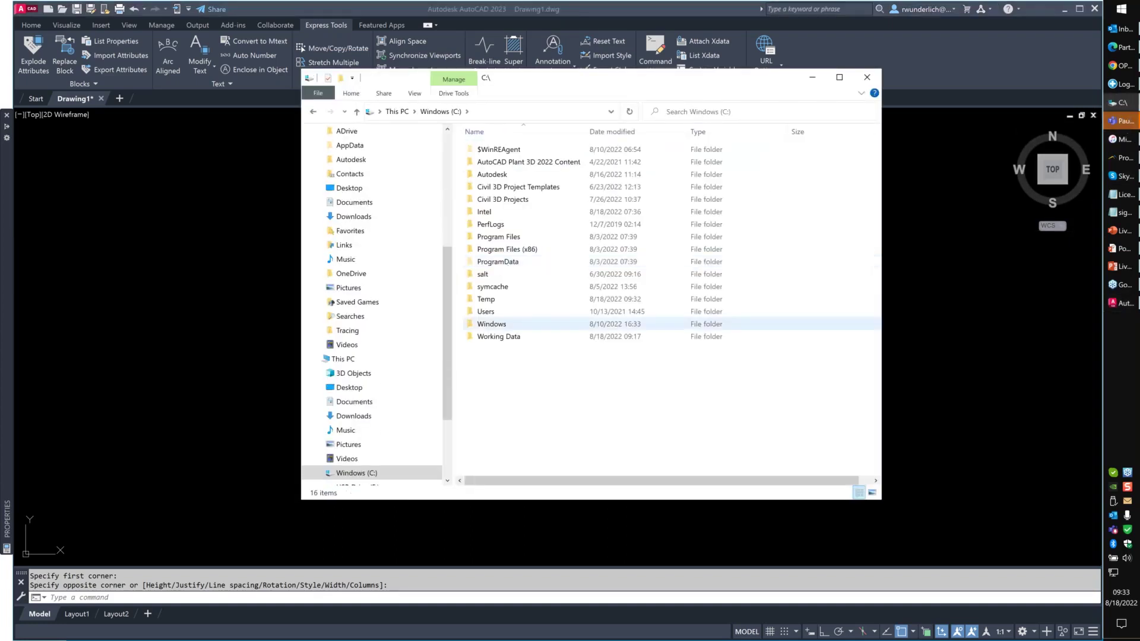
pyautogui.doubleClick(508, 338)
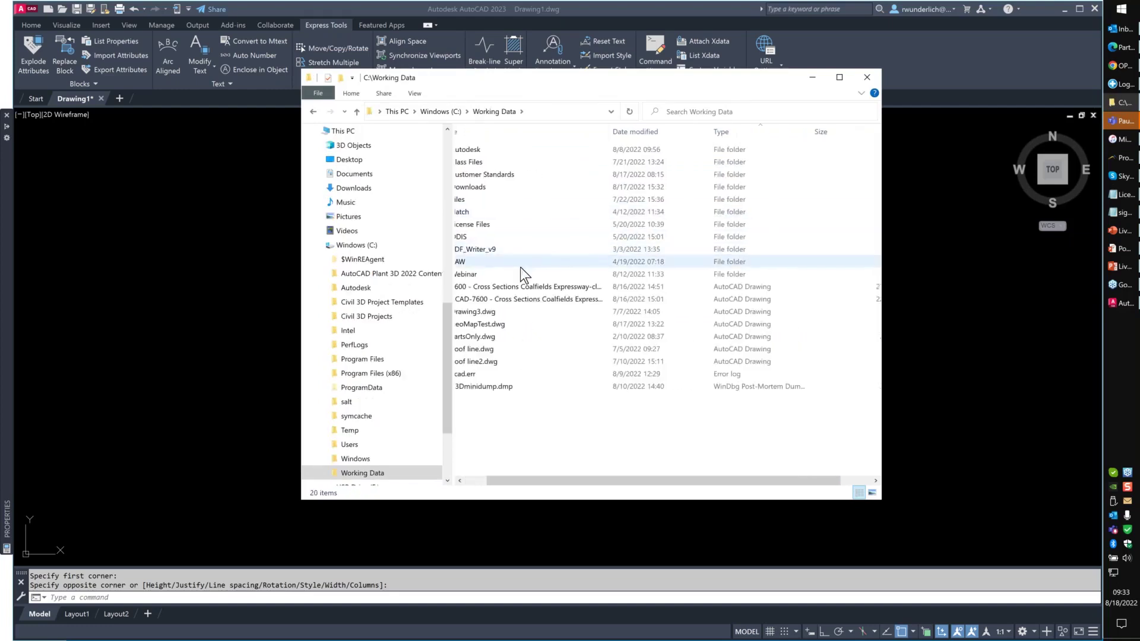
pyautogui.click(486, 324)
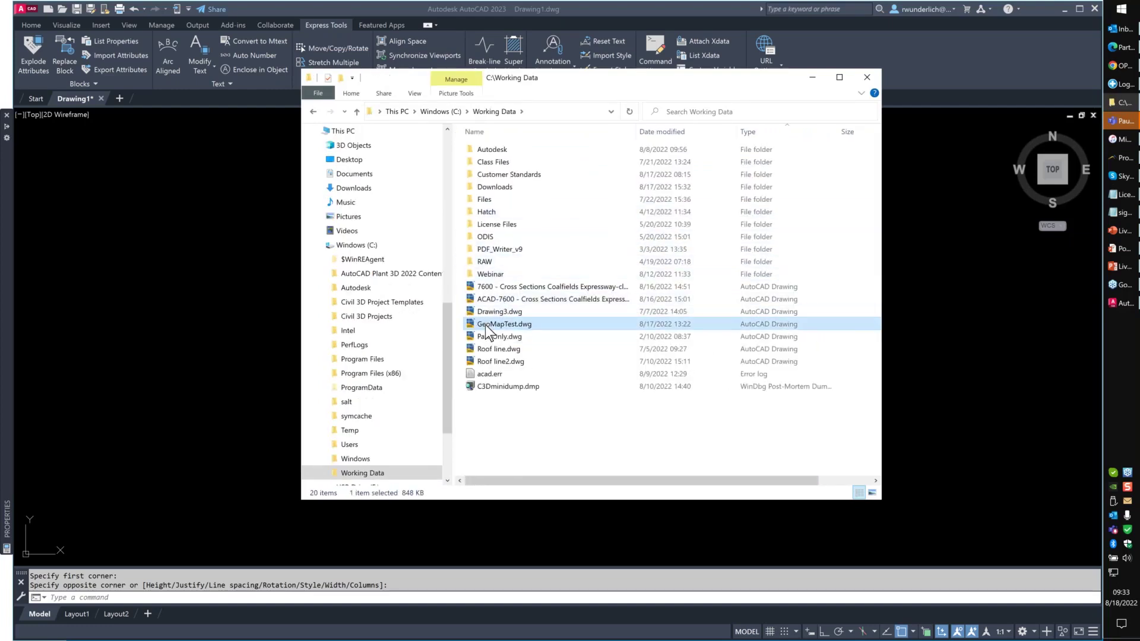
pyautogui.rightClick(485, 326)
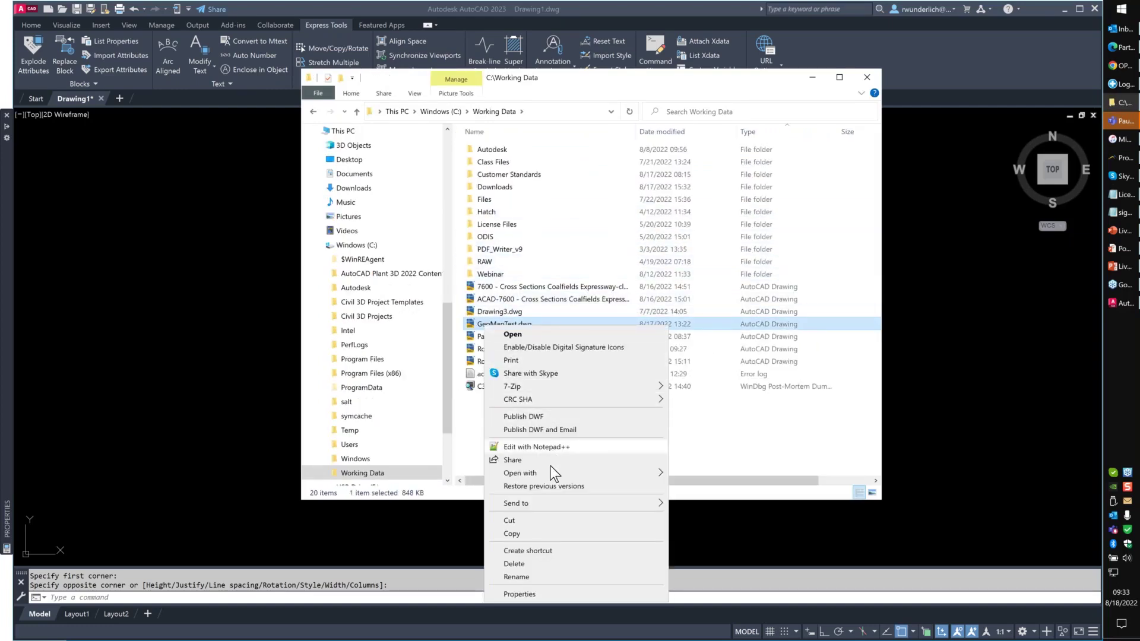
pyautogui.moveTo(550, 473)
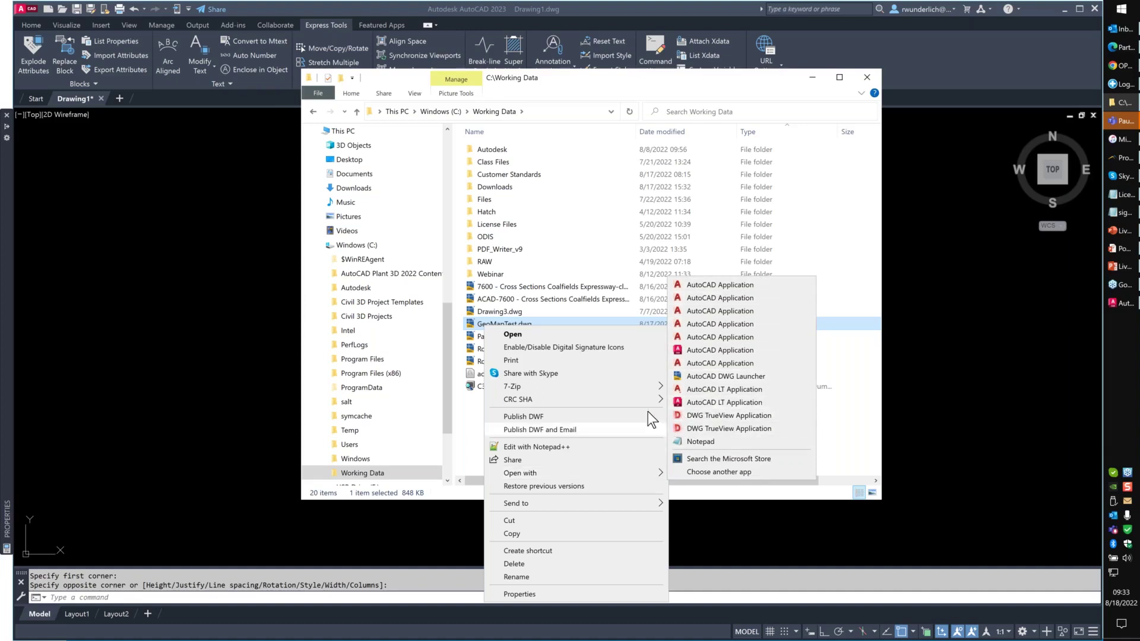
pyautogui.click(582, 89)
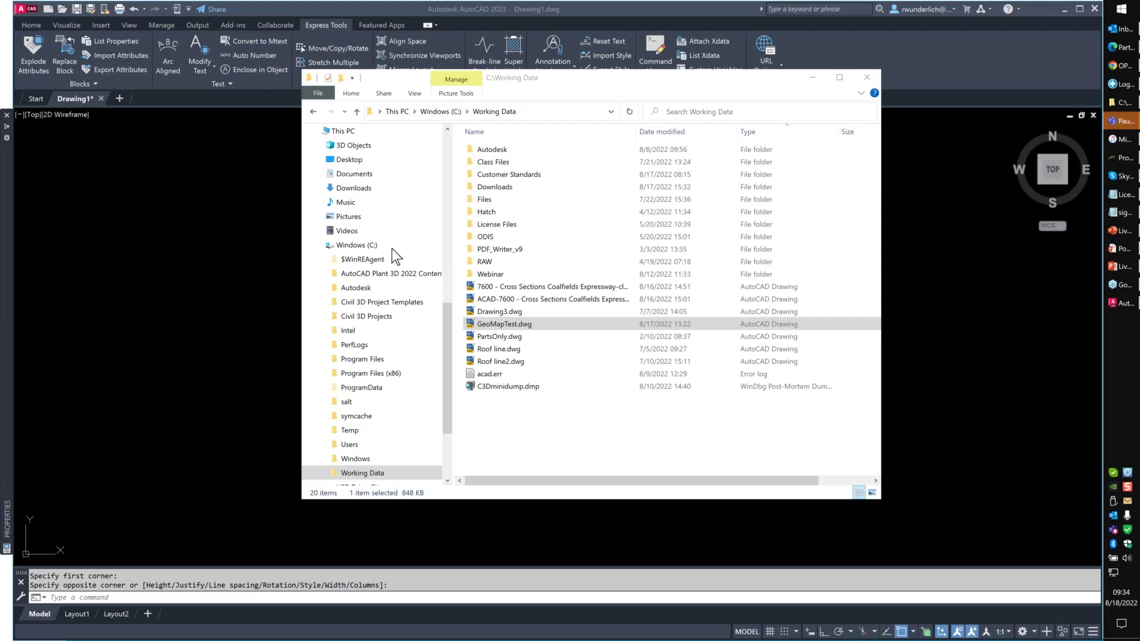
pyautogui.click(866, 76)
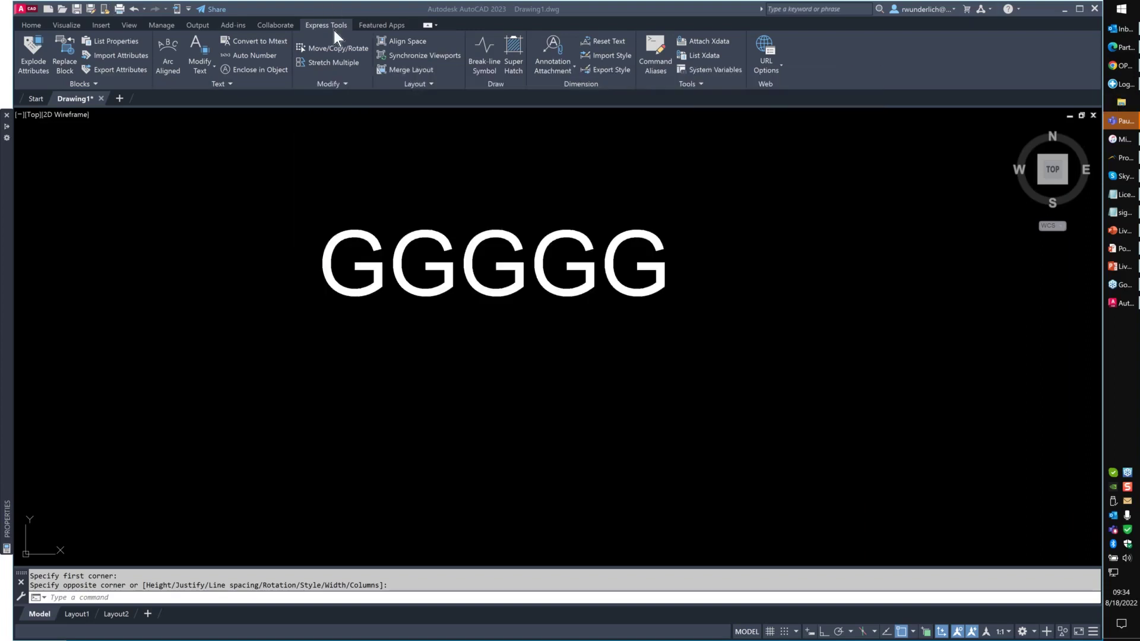
# - Examine the command aliases of acad.pgp in the AutoCAD Alias Editor and close the editor
pyautogui.click(325, 27)
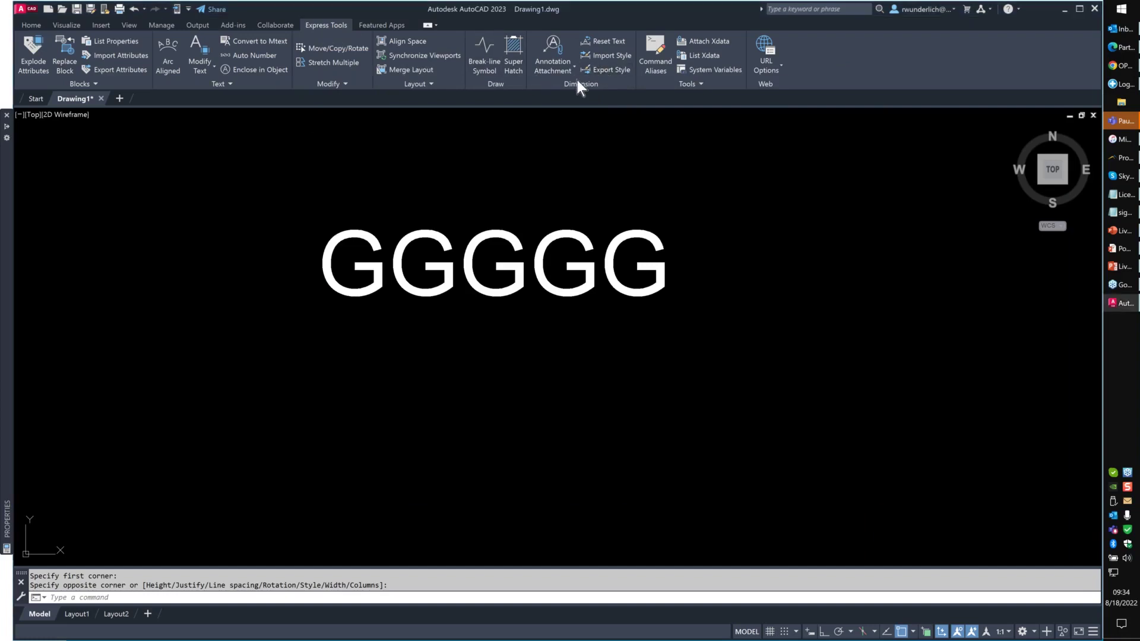
pyautogui.click(657, 50)
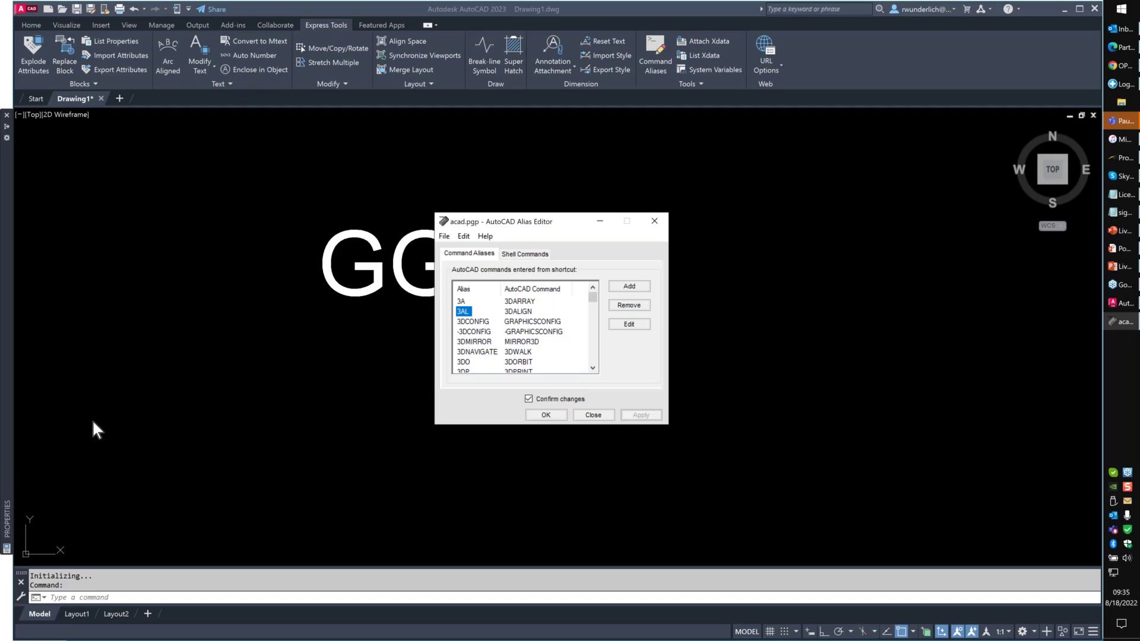
pyautogui.click(93, 422)
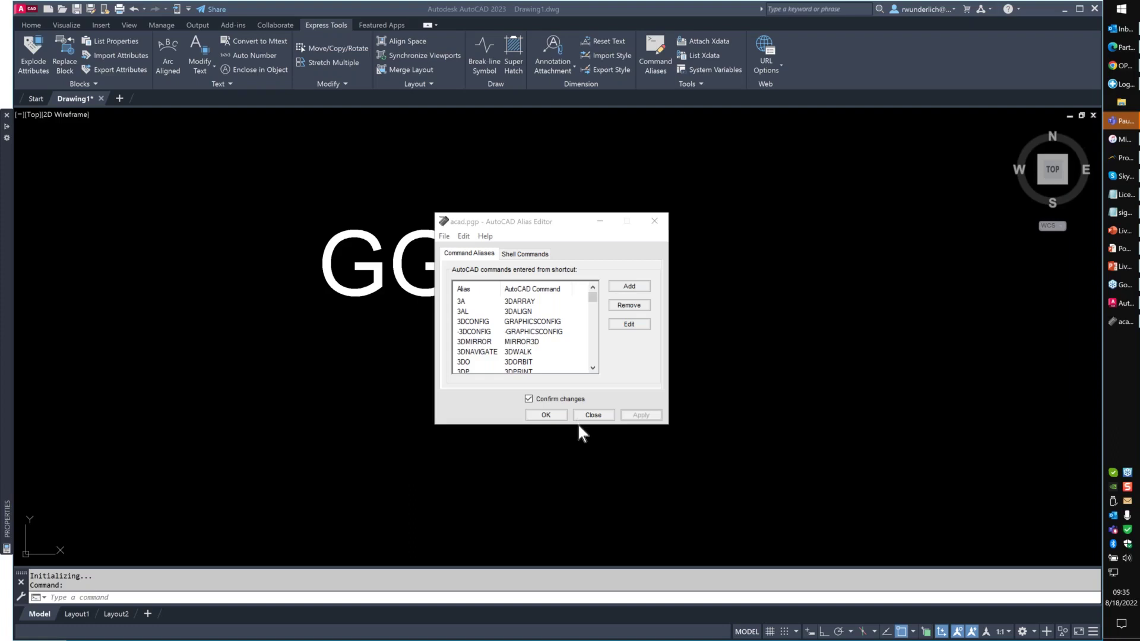
pyautogui.click(606, 409)
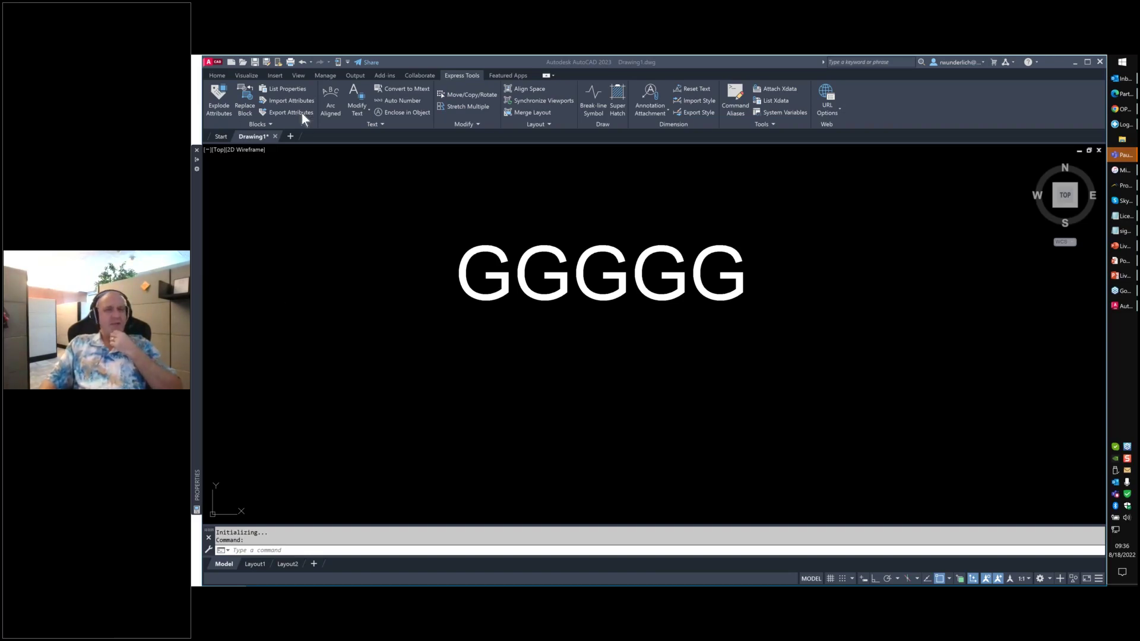
# - Open the additional commands available for the Quick Access Toolbar and search the command list for "textall"
pyautogui.click(348, 62)
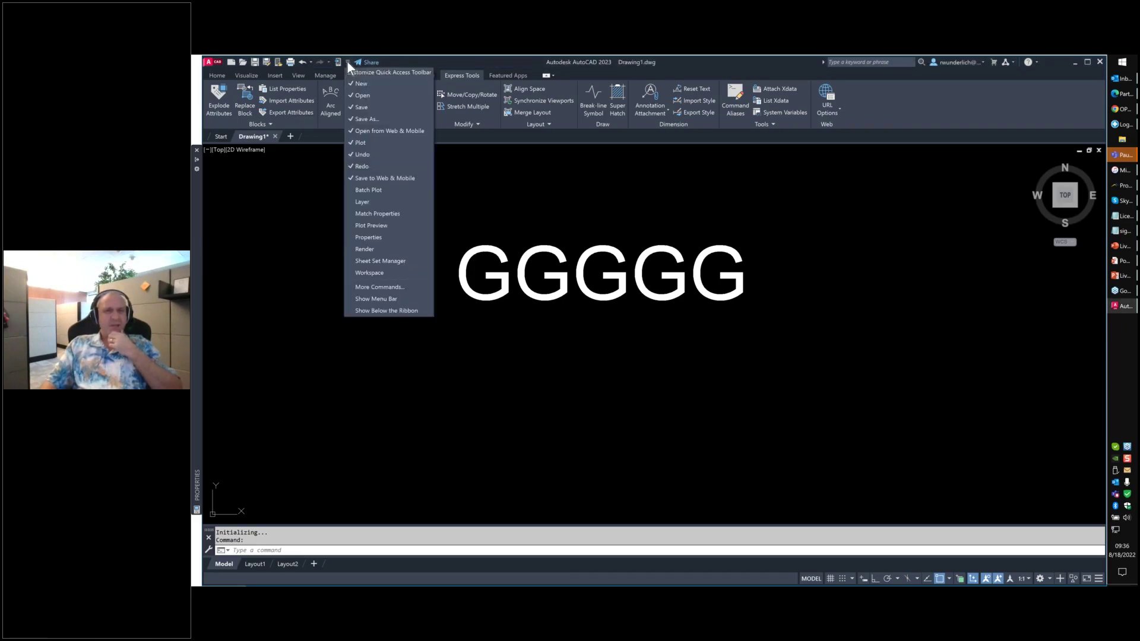
pyautogui.click(371, 288)
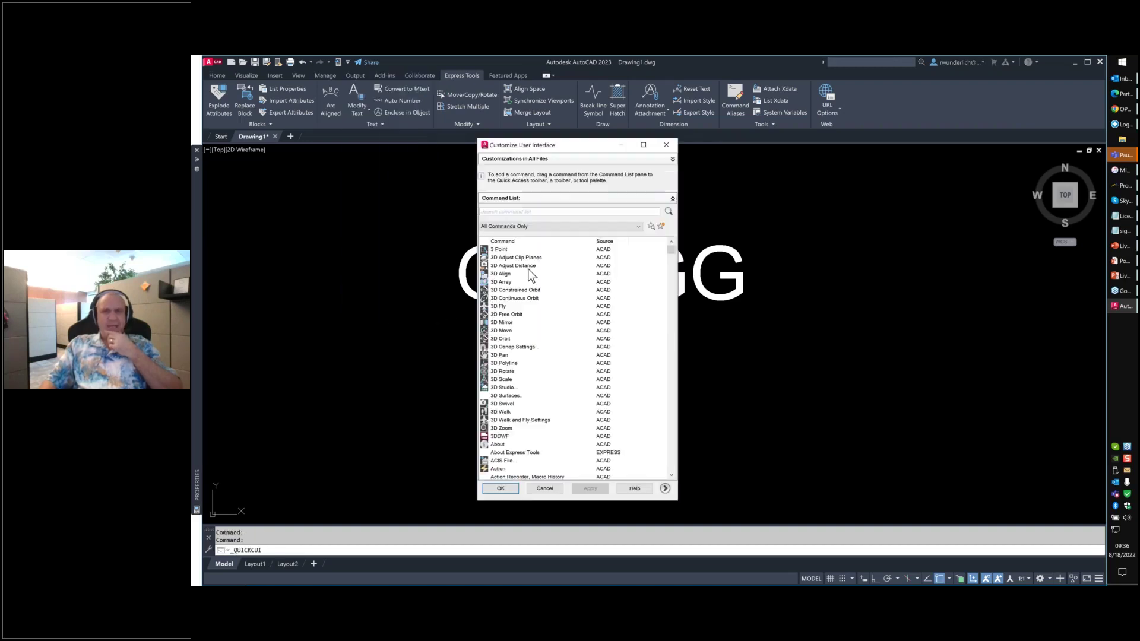
pyautogui.write('t')
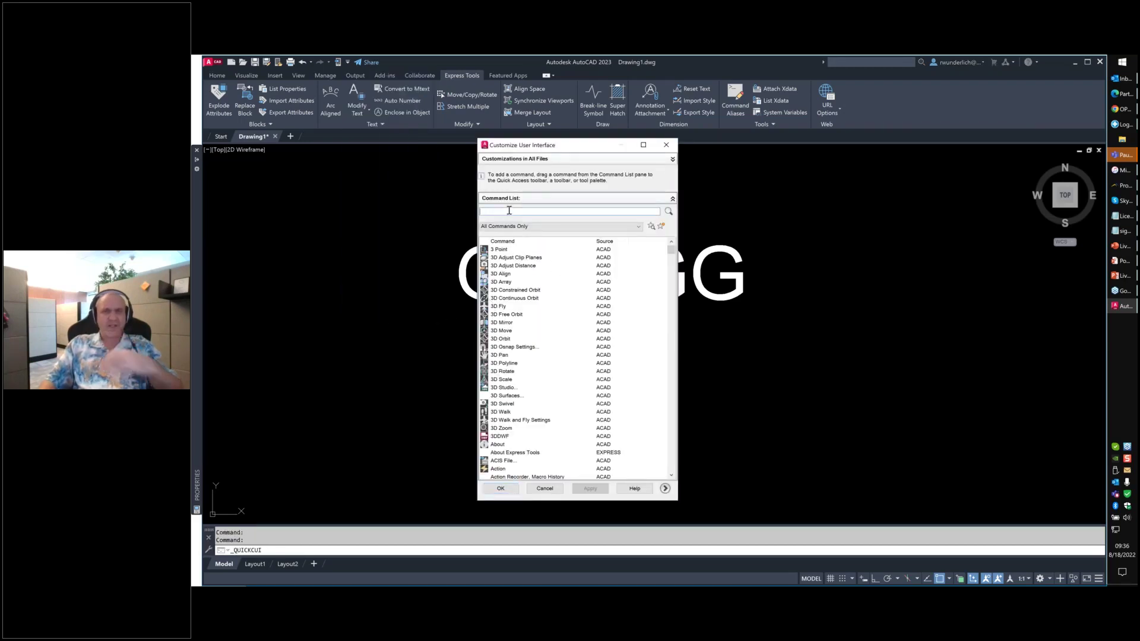
pyautogui.write('extall')
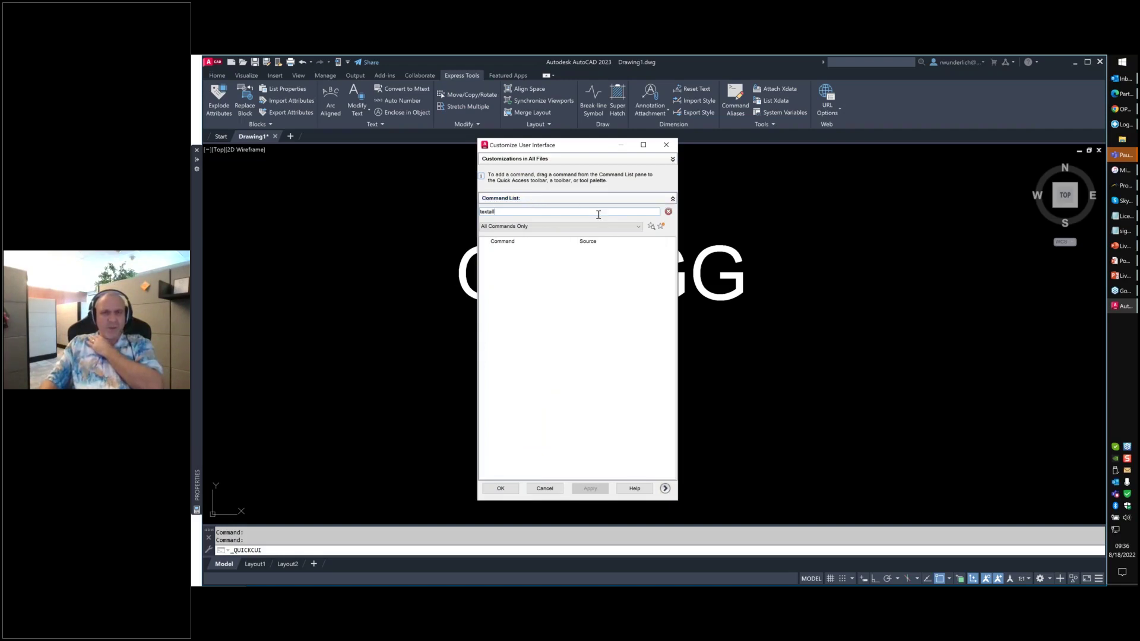
# - Filter the command search by ACAD Commands and by All Commands and Controls, and cancel the customization
pyautogui.click(638, 226)
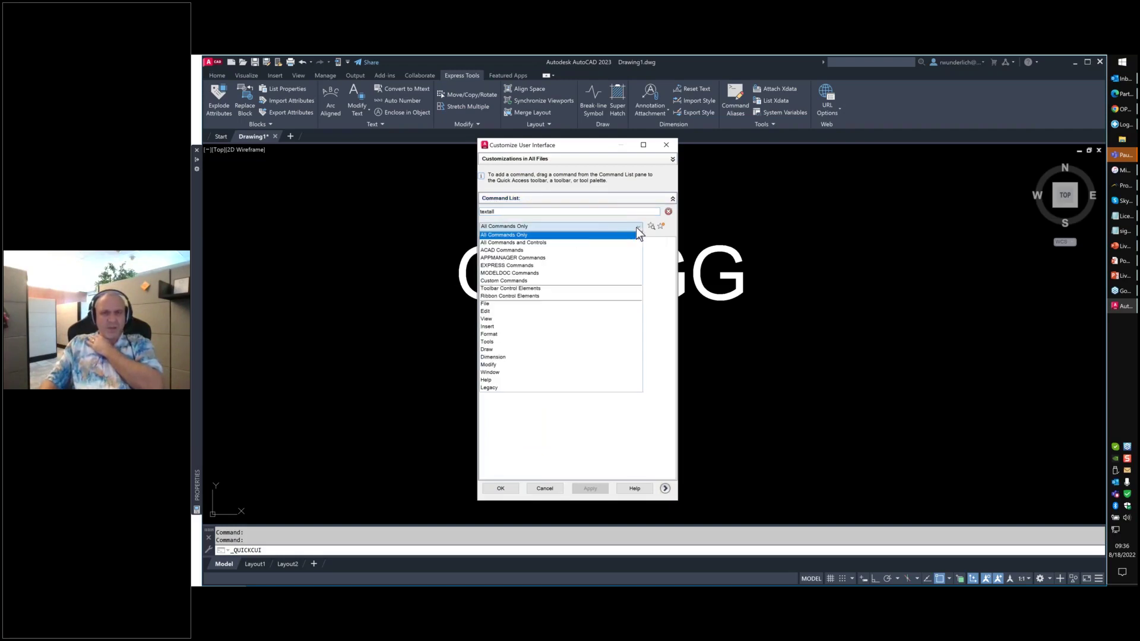
pyautogui.click(517, 250)
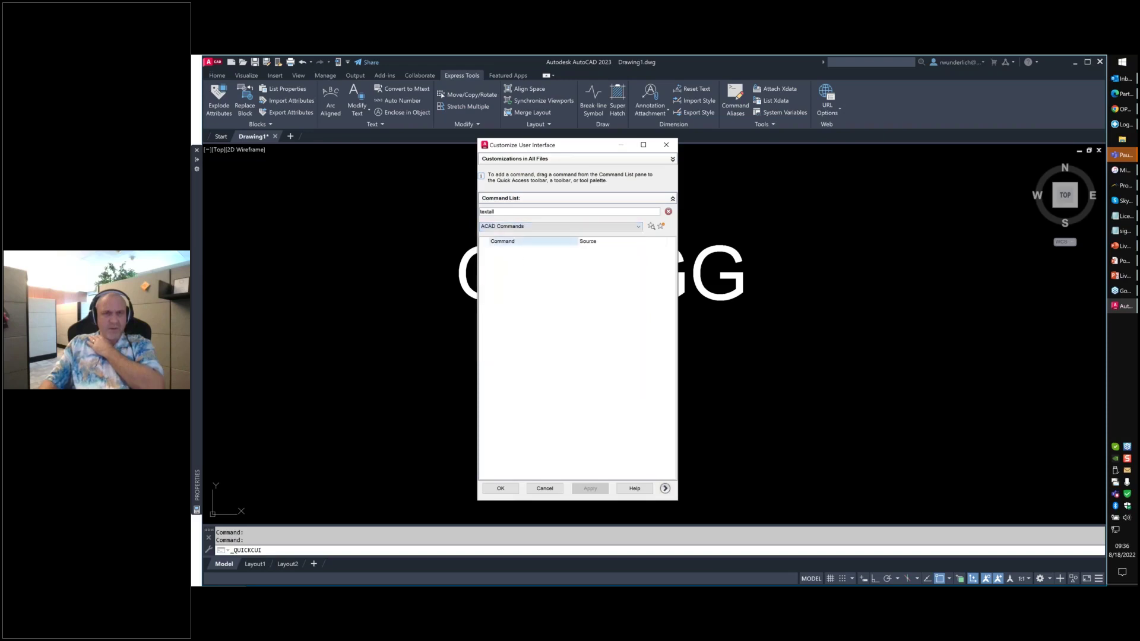
pyautogui.click(638, 227)
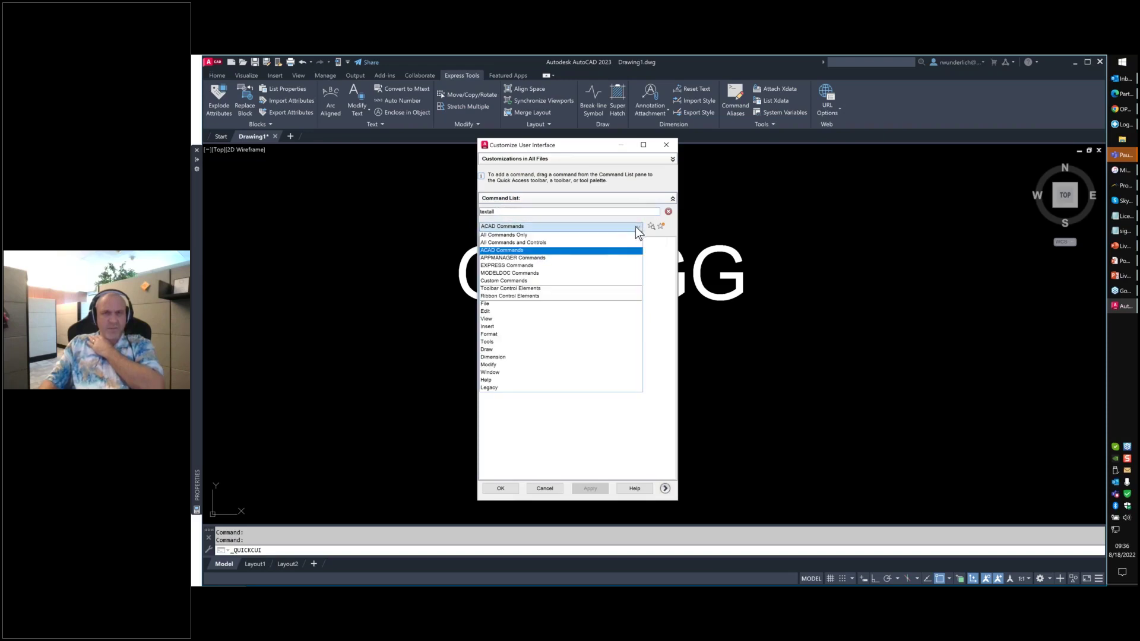
pyautogui.click(529, 244)
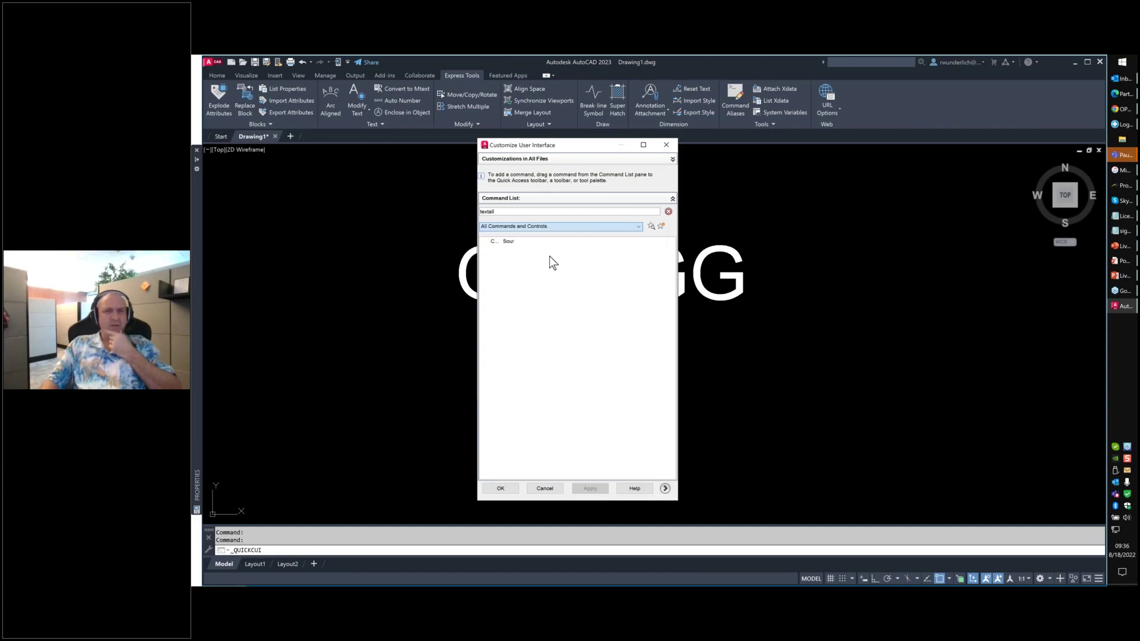
pyautogui.click(545, 488)
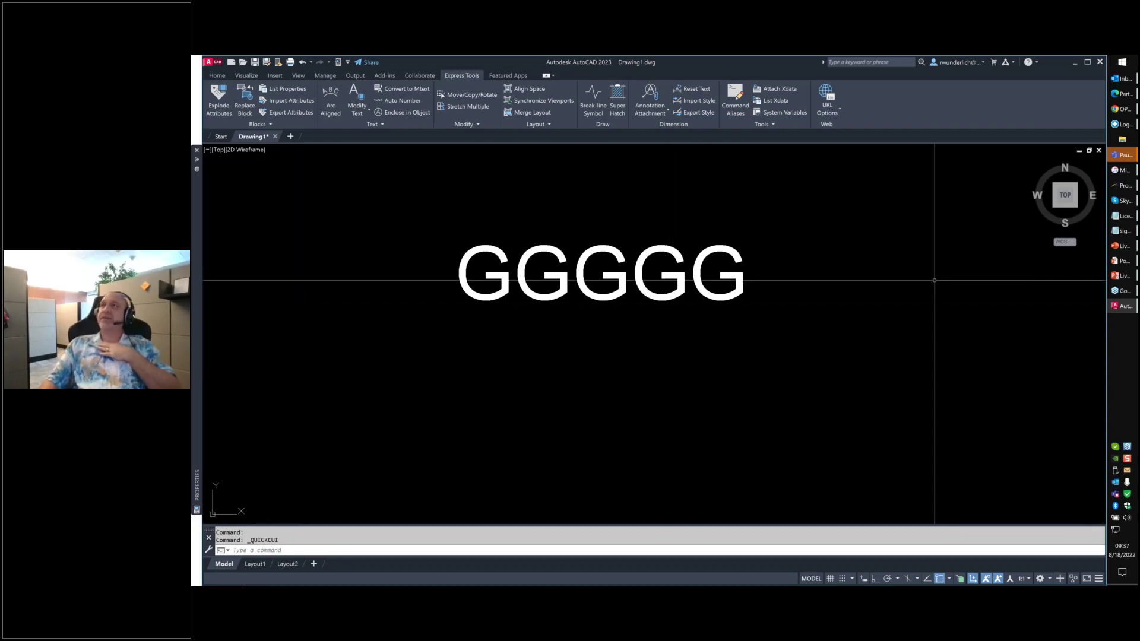
# - Switch to File Explorer and browse to the C:\Program Files\Autodesk\AutoCAD 2023\Fonts folder
pyautogui.press('super+e')
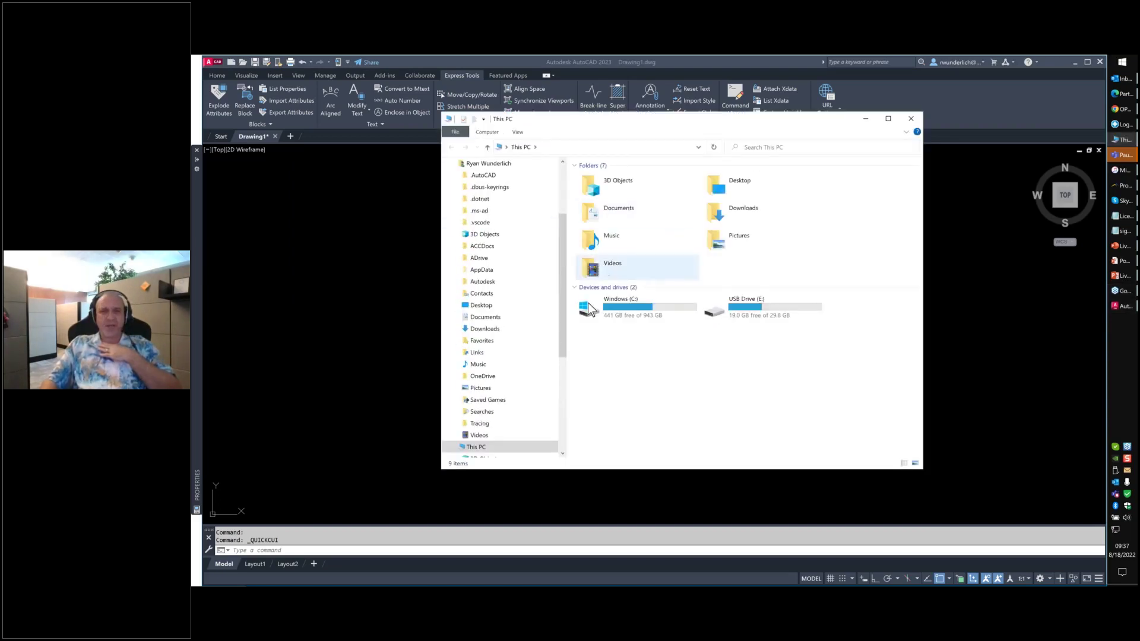
pyautogui.doubleClick(587, 308)
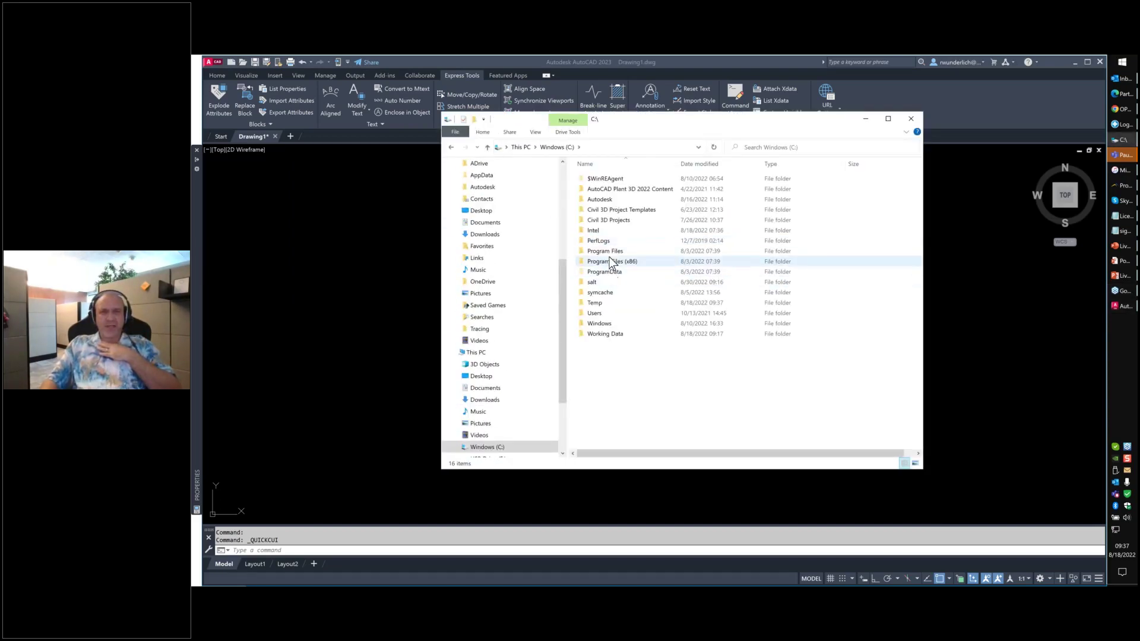
pyautogui.doubleClick(607, 251)
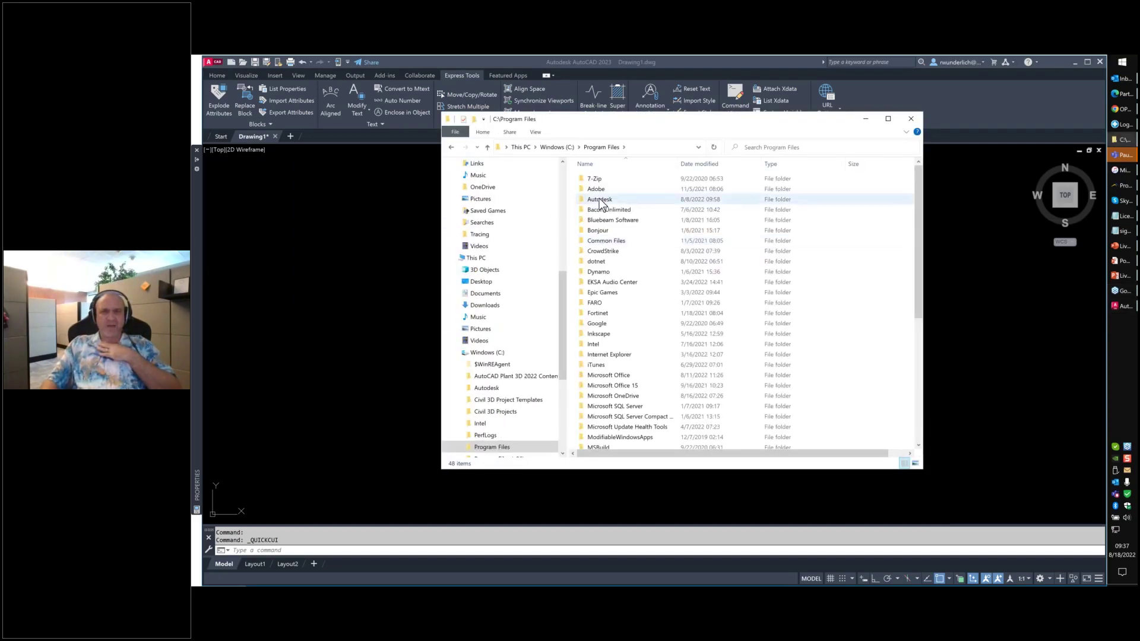
pyautogui.doubleClick(600, 199)
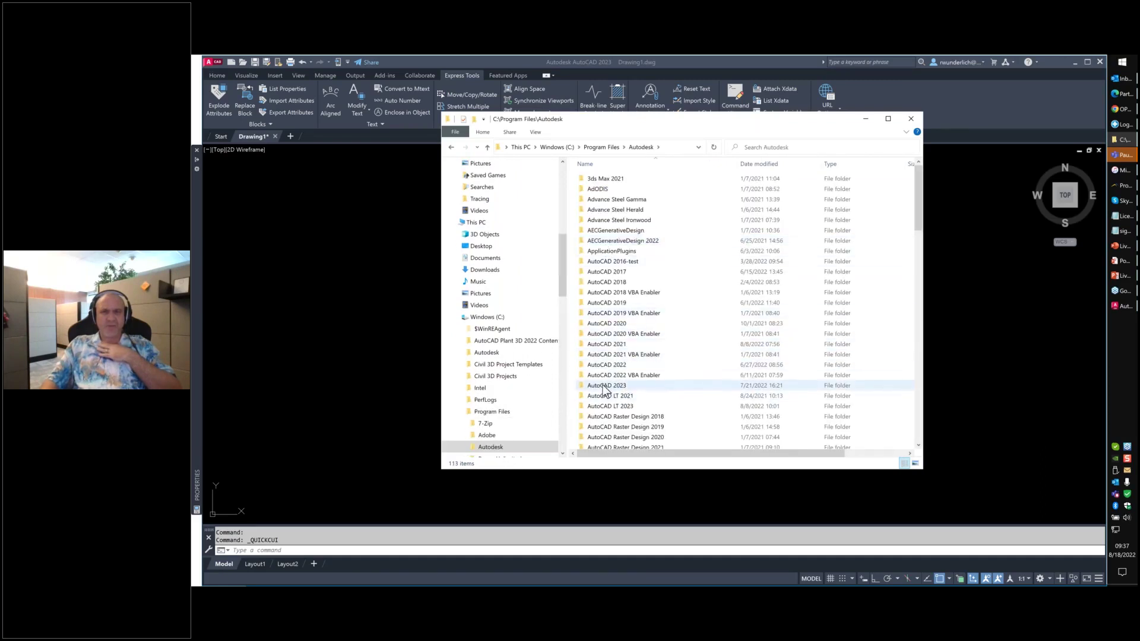
pyautogui.doubleClick(603, 386)
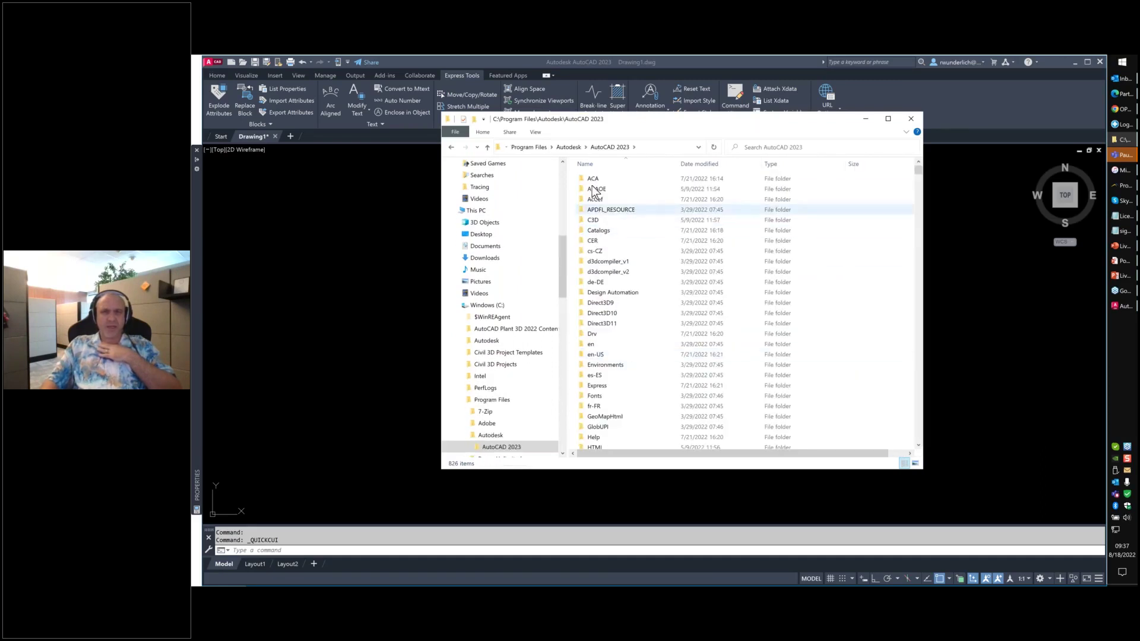
pyautogui.doubleClick(602, 396)
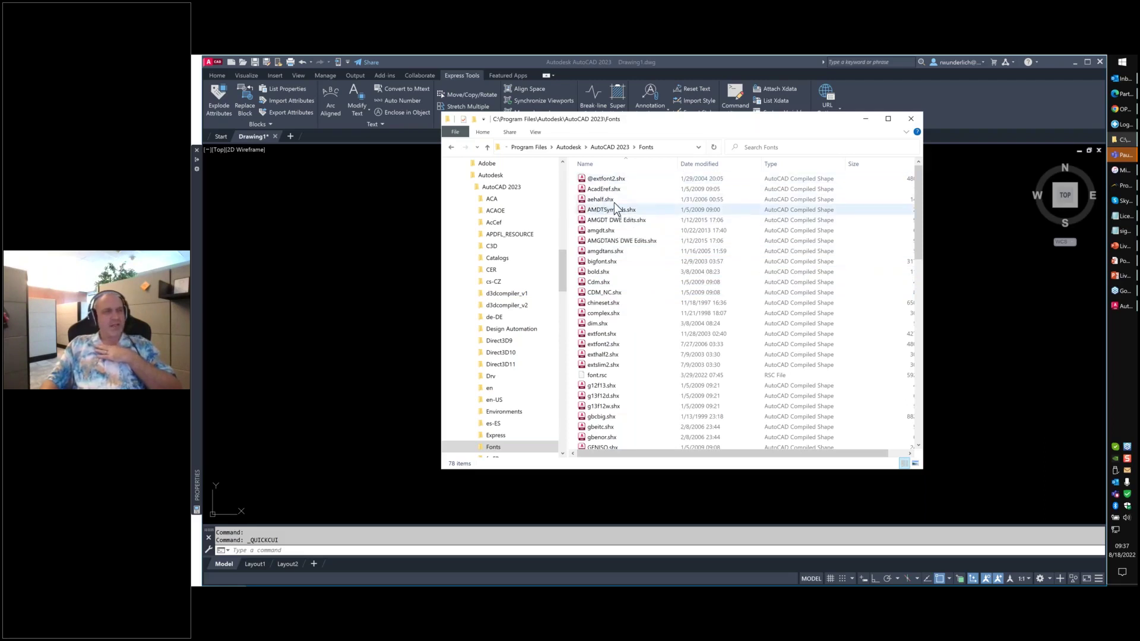
# - Close the AutoCAD 2023 Fonts folder, open the file path options and select the c:\working data\raw\lisp support search path
pyautogui.click(910, 119)
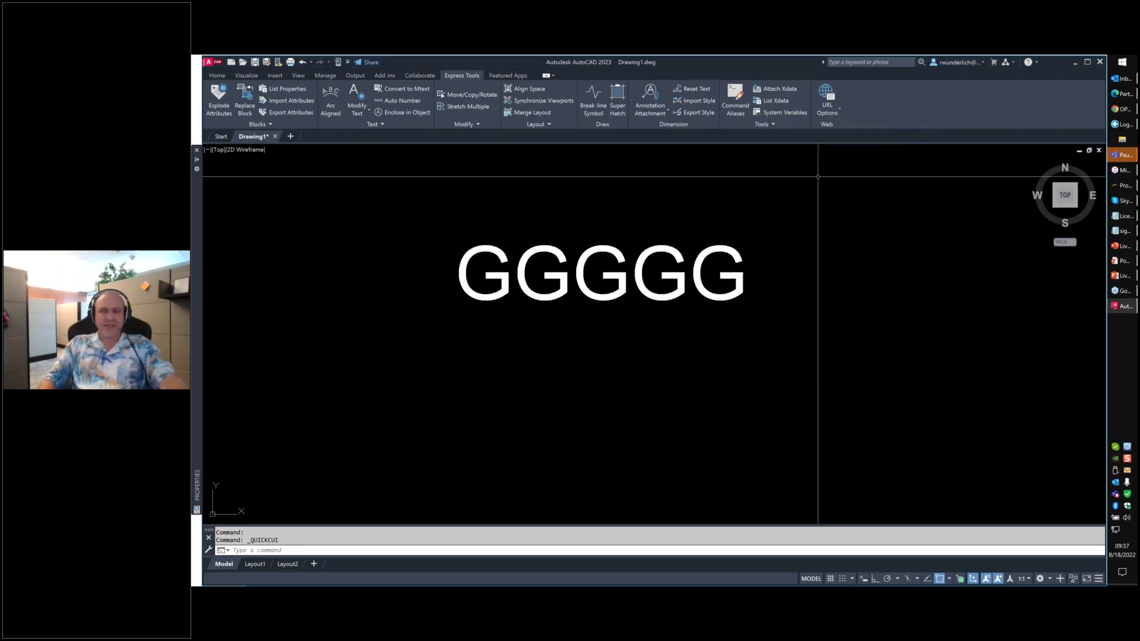
pyautogui.write('options')
pyautogui.press('Return')
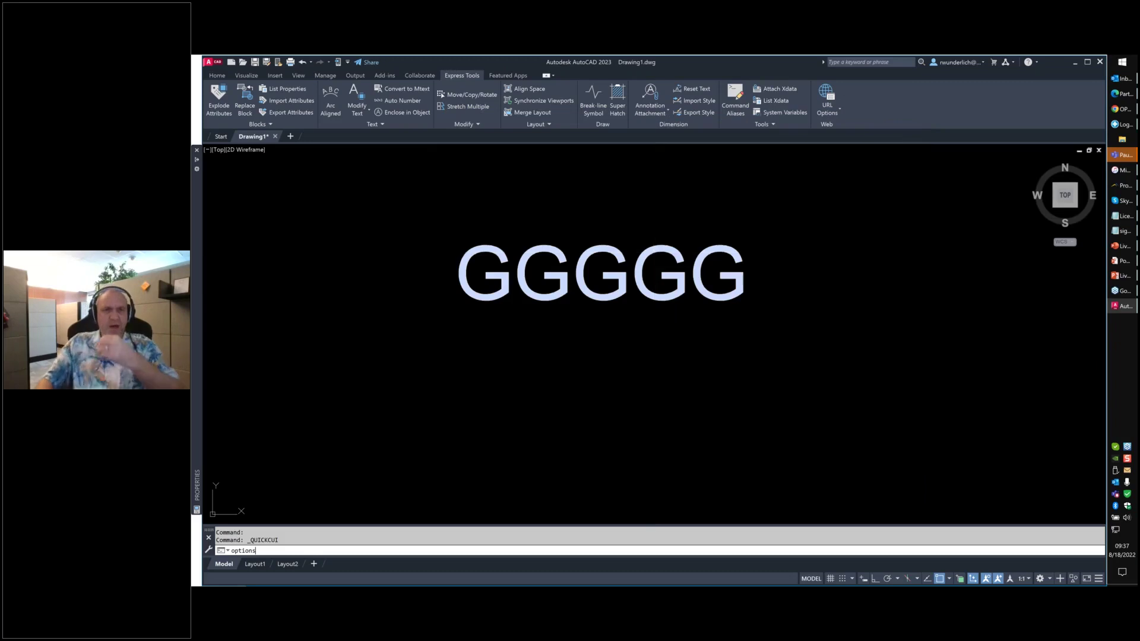
pyautogui.click(496, 215)
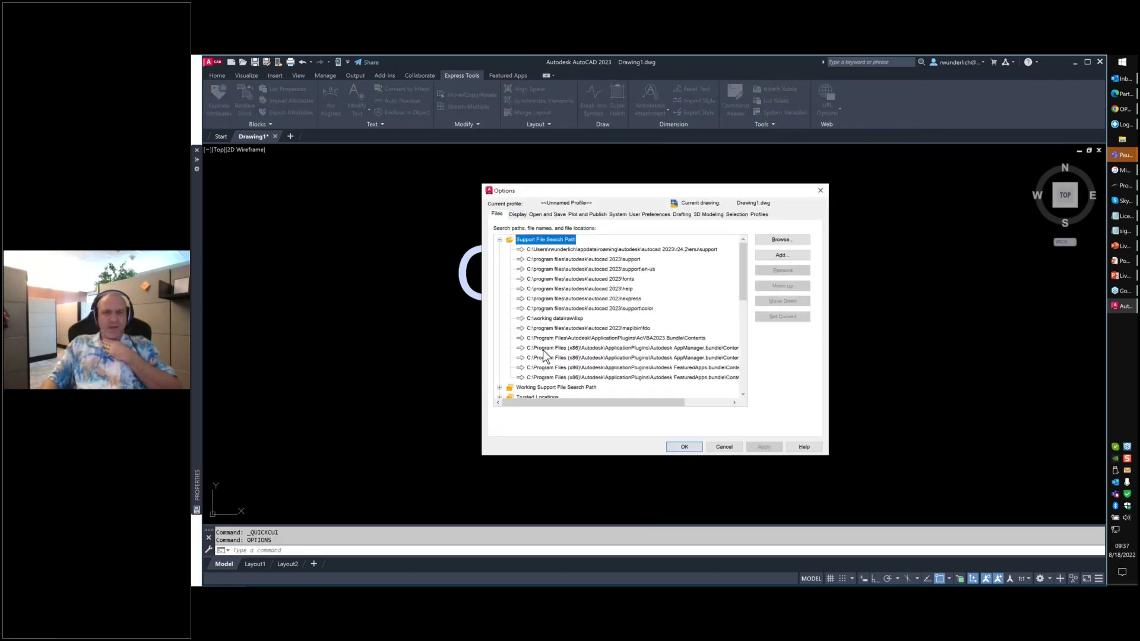
pyautogui.click(555, 318)
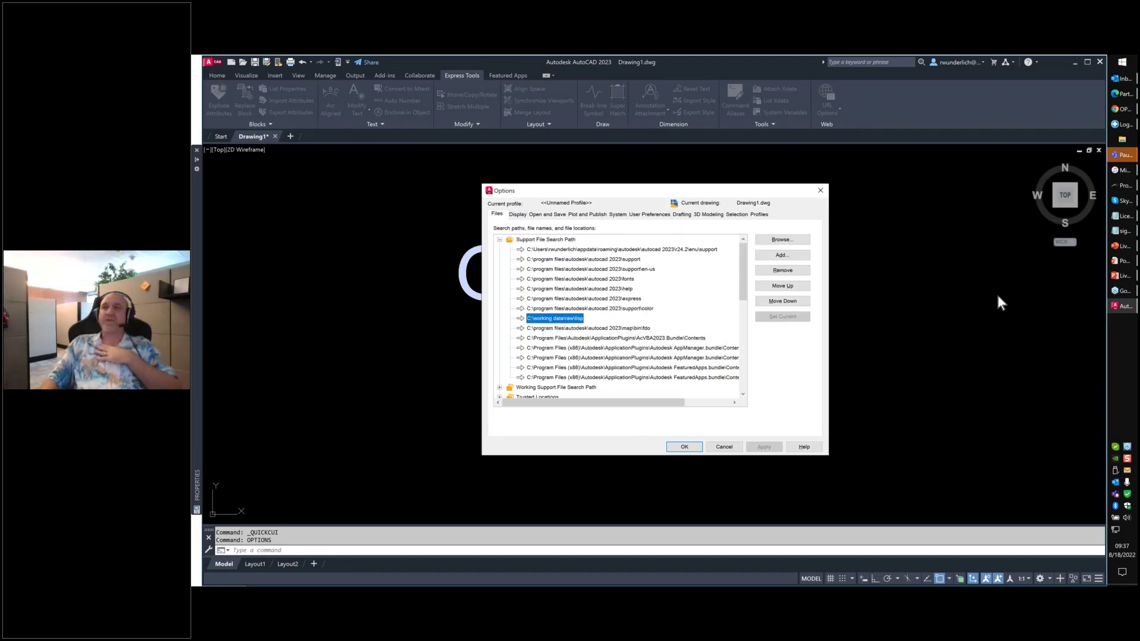
# - Switch to File Explorer and open the C:\Working Data\RAW\Fonts folder
pyautogui.click(1121, 141)
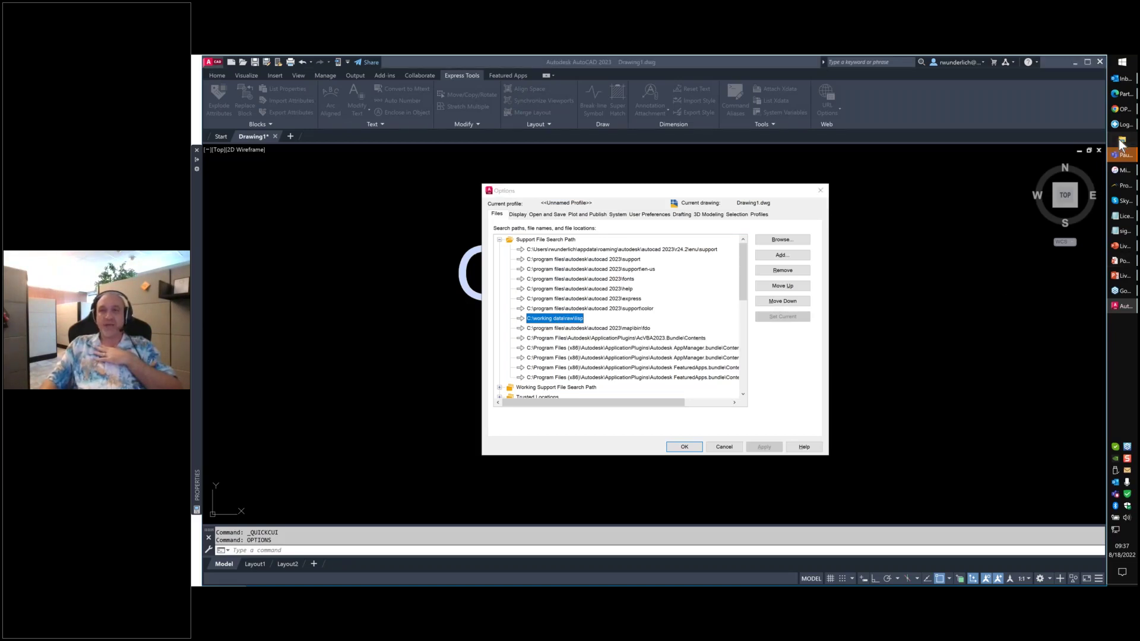
pyautogui.doubleClick(624, 317)
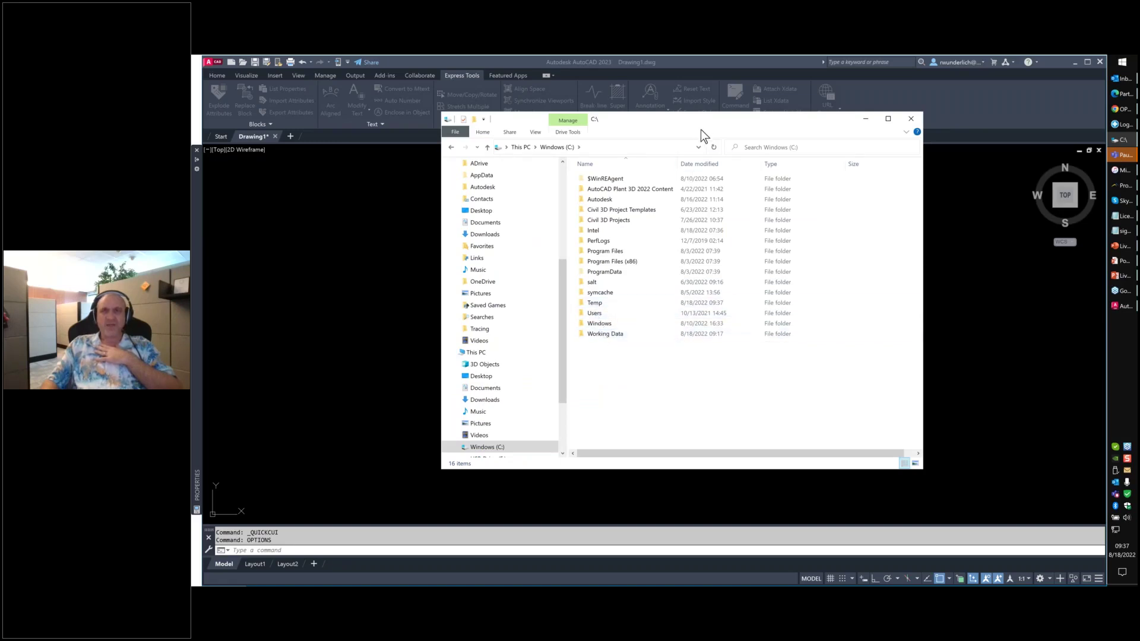
pyautogui.click(865, 118)
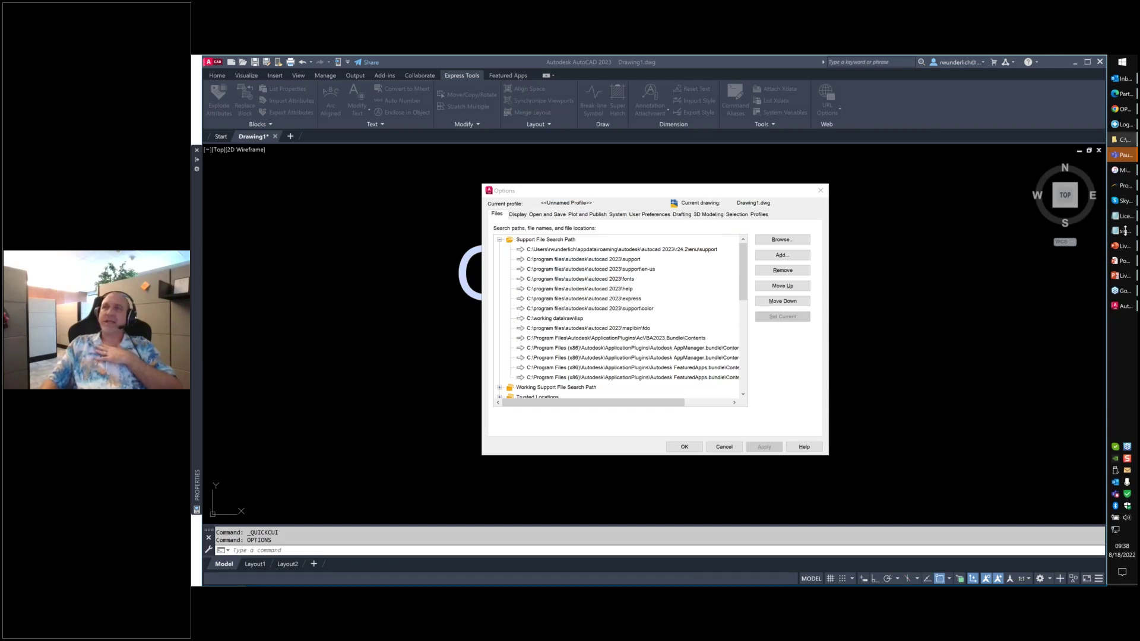
pyautogui.moveTo(1124, 230)
pyautogui.moveTo(1056, 245); pyautogui.dragTo(534, 114)
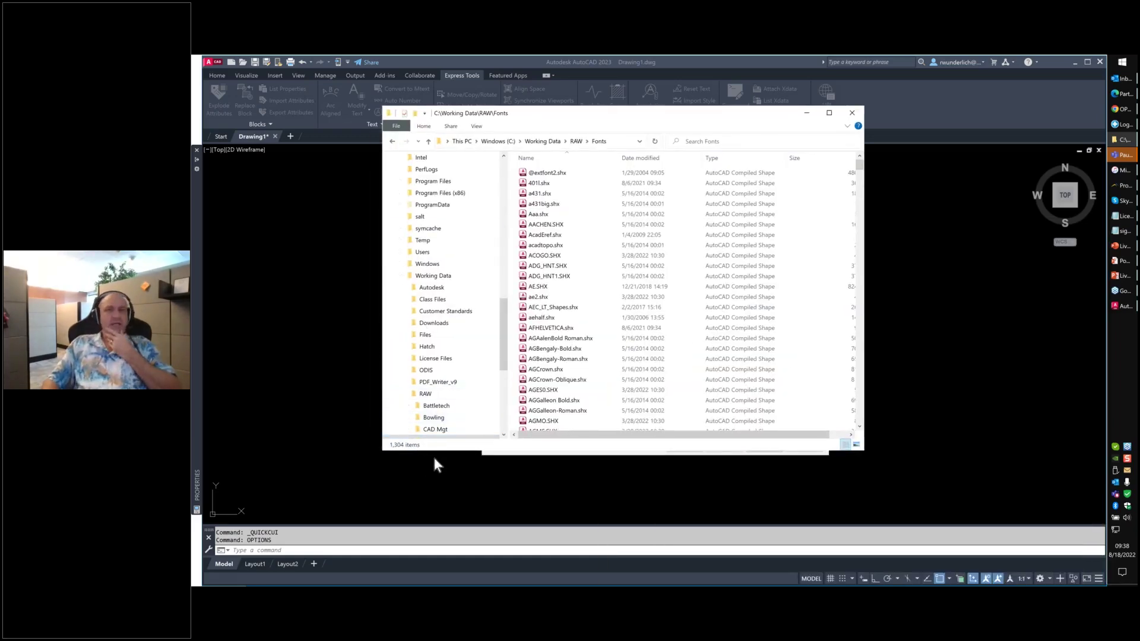
# - Examine the compiled shape font files in the RAW\Fonts folder, including ARCH.SHX and the other architectural fonts
pyautogui.scroll(-10, 586, 222)
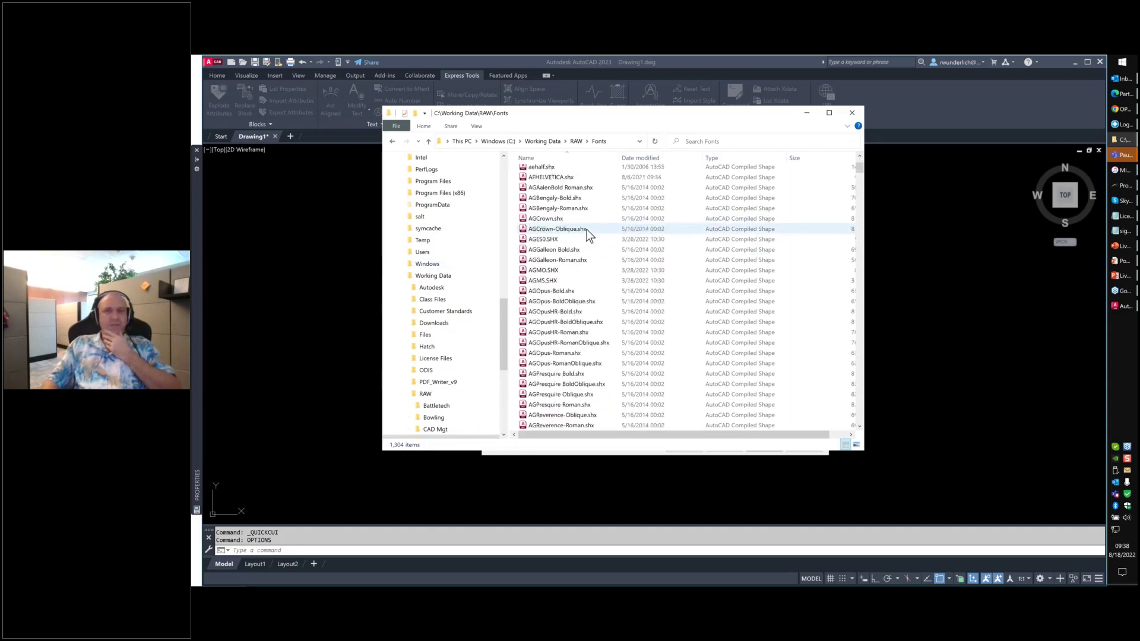
pyautogui.scroll(-12, 594, 250)
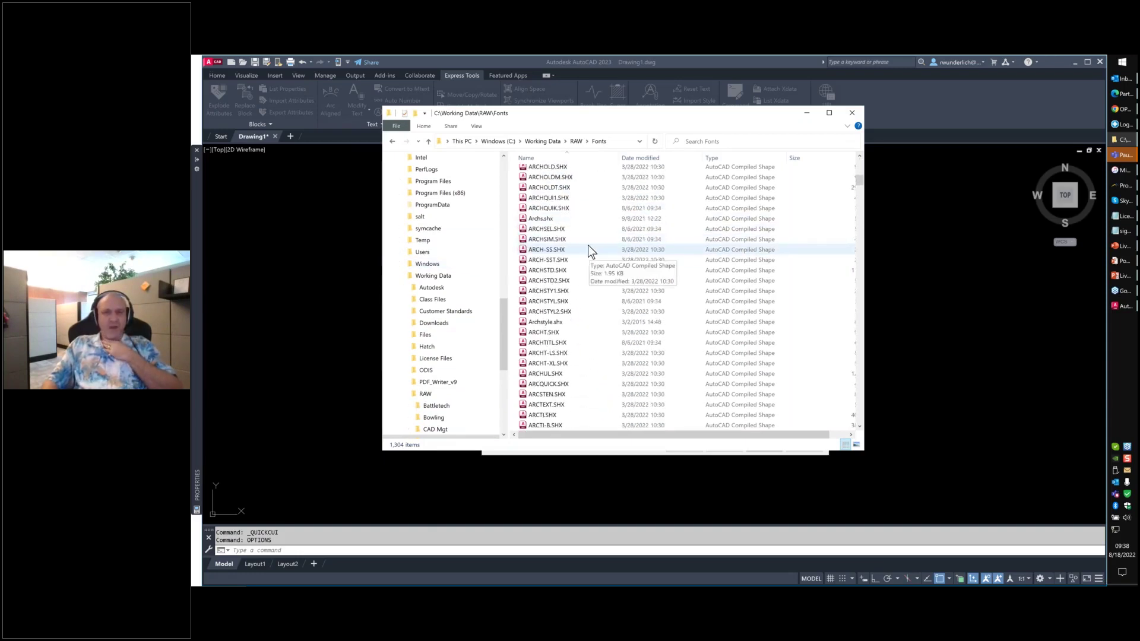
pyautogui.scroll(-12, 588, 249)
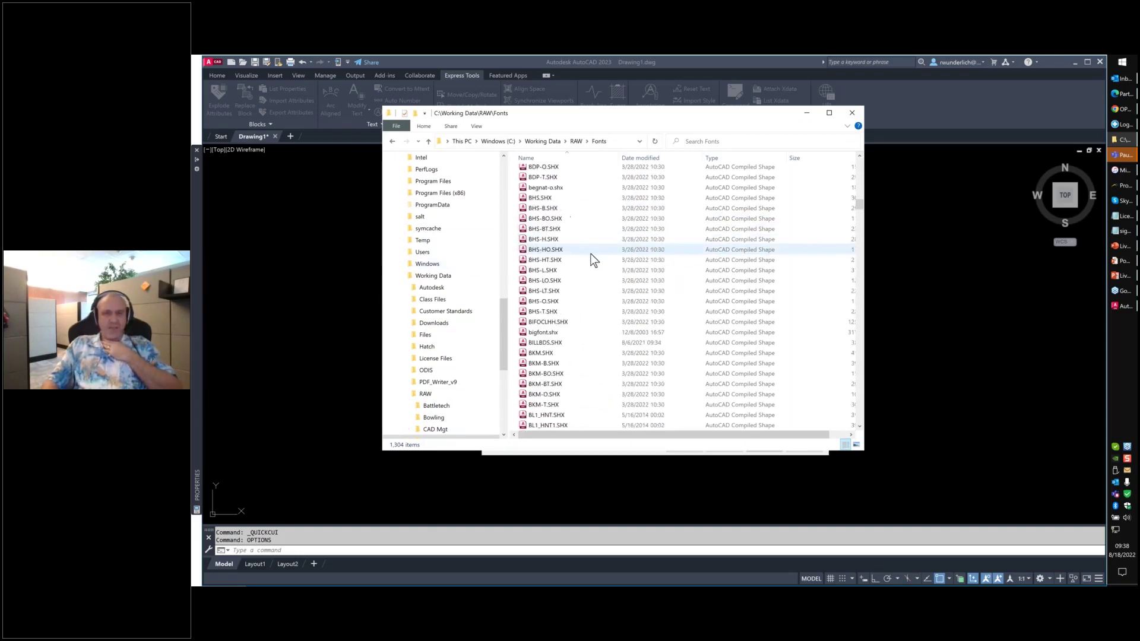
pyautogui.scroll(-12, 590, 251)
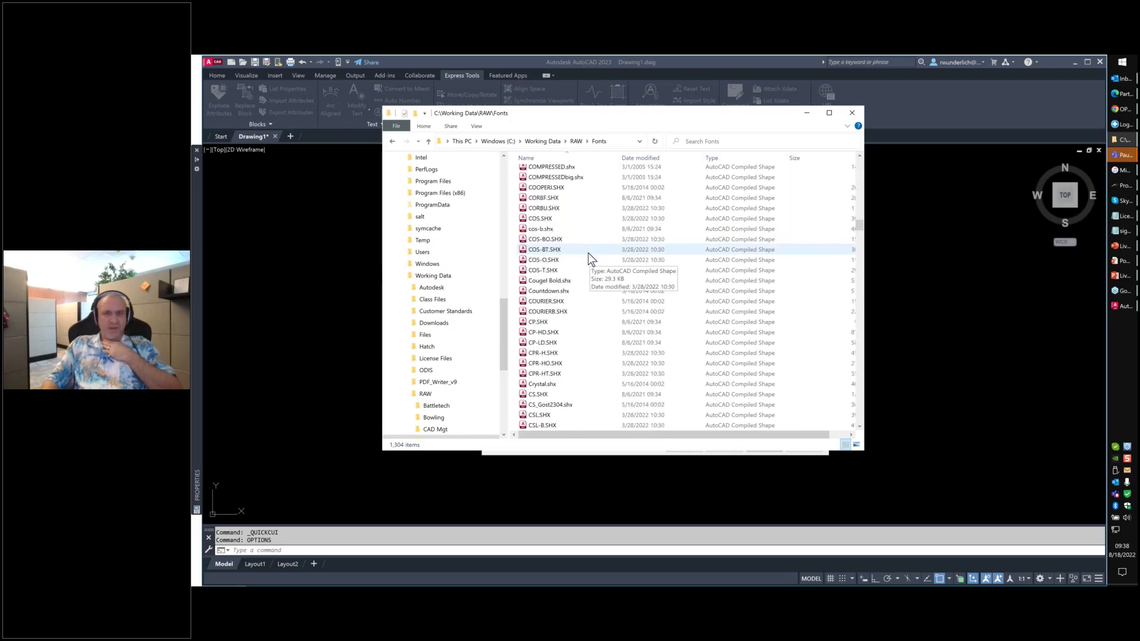
pyautogui.scroll(-6, 600, 258)
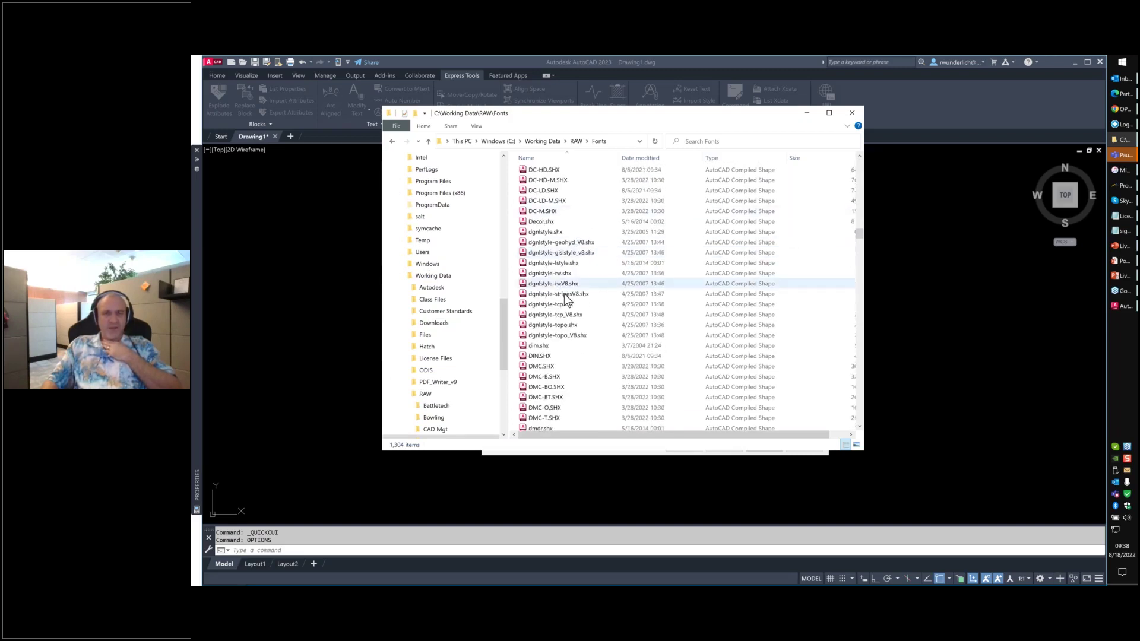
pyautogui.scroll(-6, 593, 269)
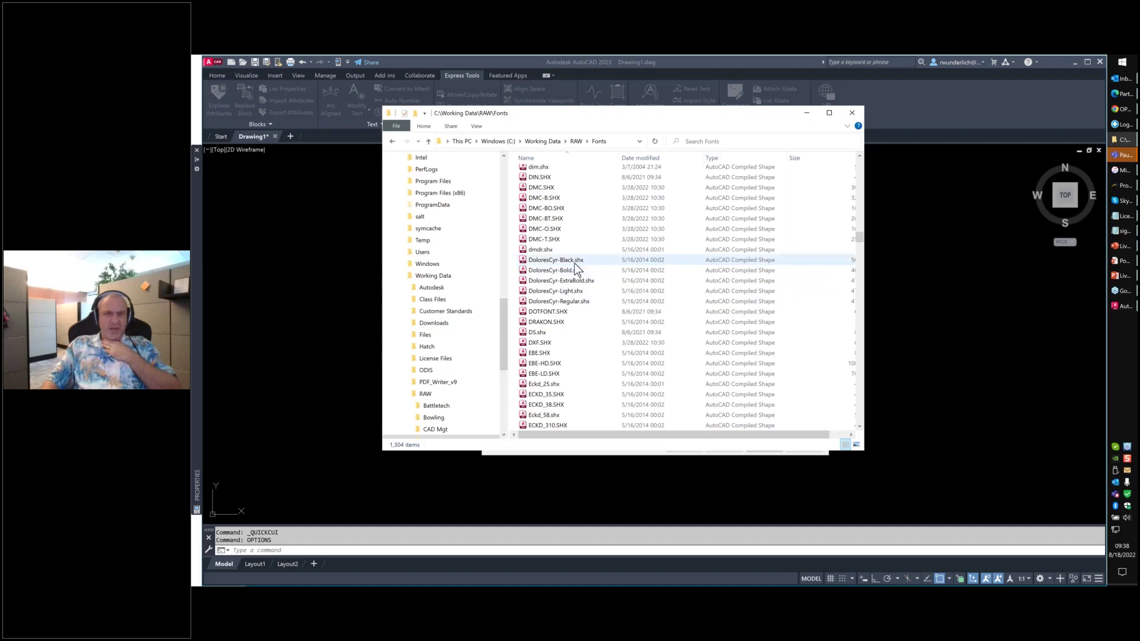
pyautogui.moveTo(859, 241); pyautogui.dragTo(845, 173)
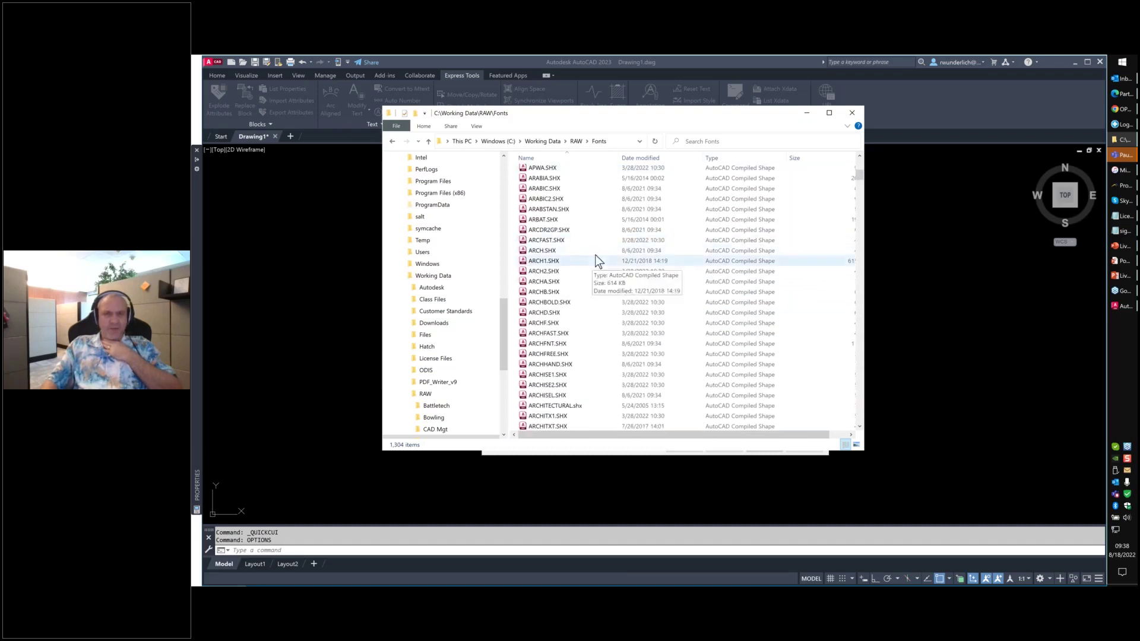
pyautogui.click(560, 249)
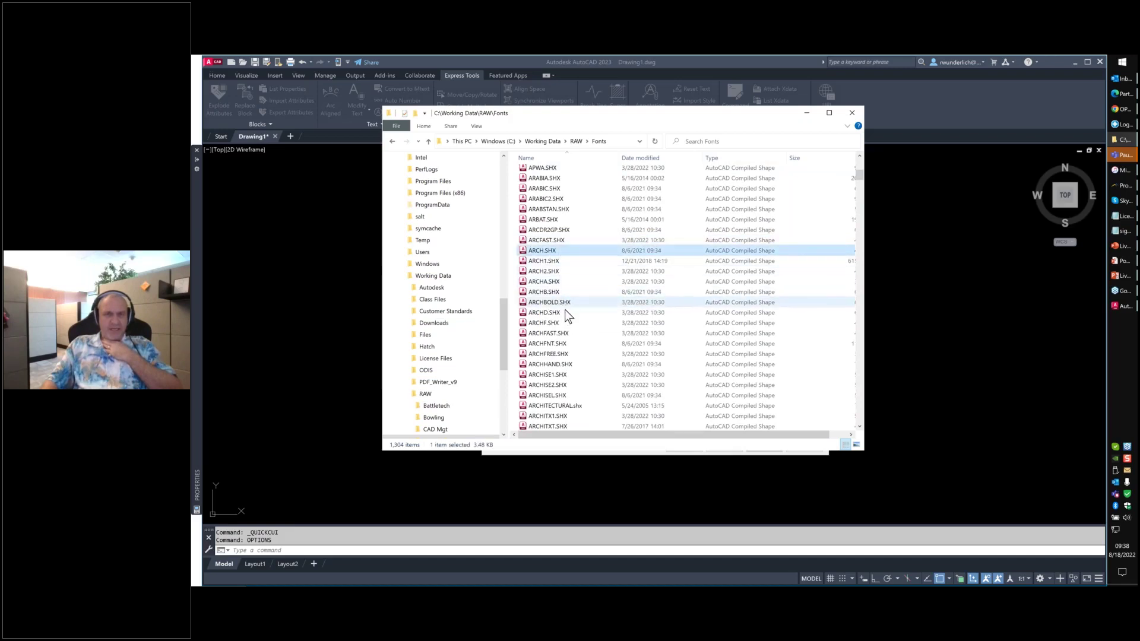
pyautogui.scroll(-1, 578, 332)
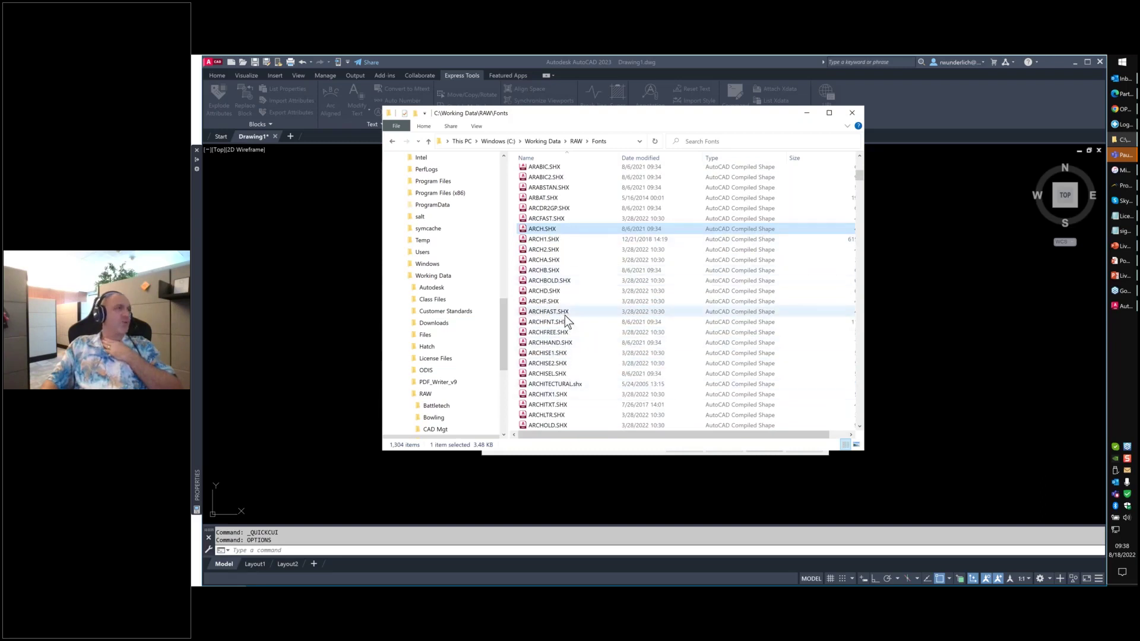
# - Reveal the RAW\Fonts folder's full path, then close that folder and dismiss the Options dialog without changes
pyautogui.click(615, 141)
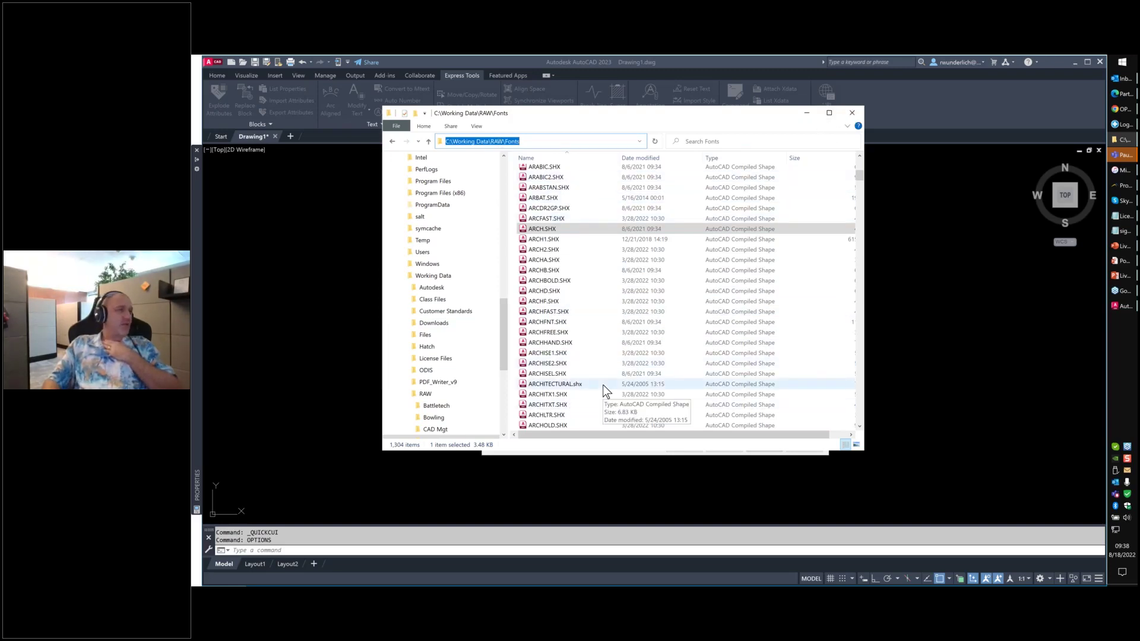
pyautogui.click(852, 112)
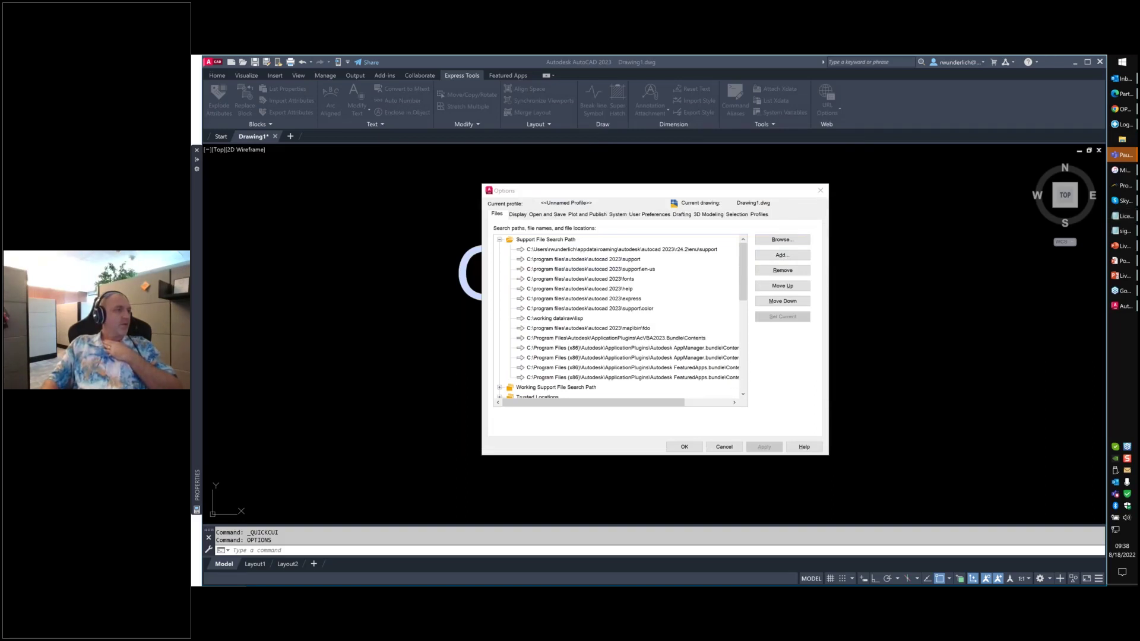
pyautogui.click(732, 446)
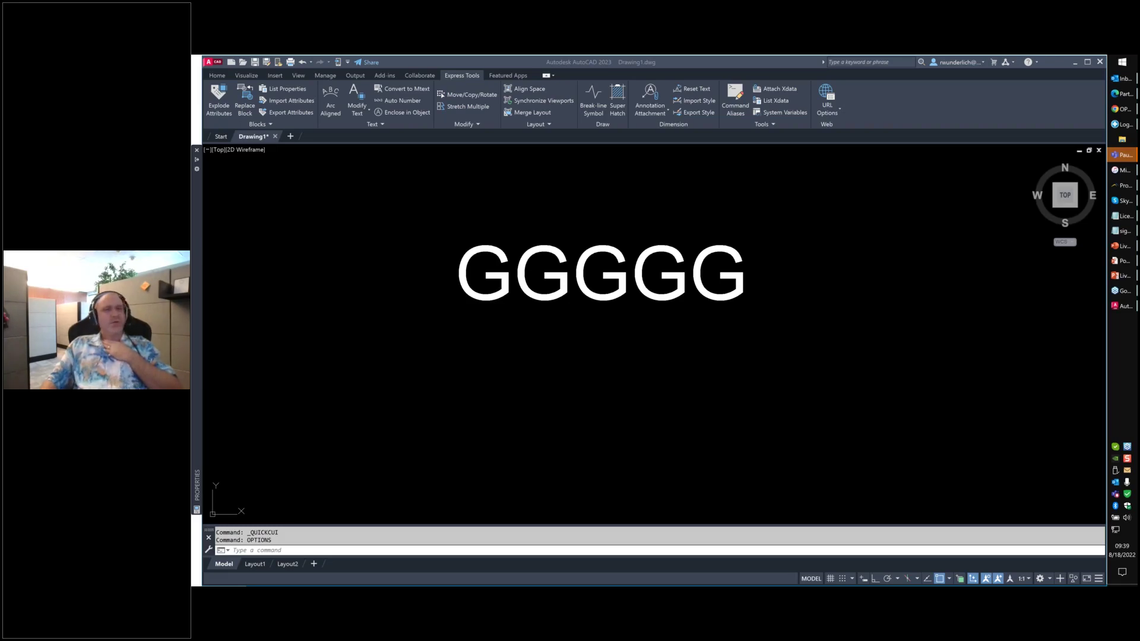
pyautogui.click(596, 375)
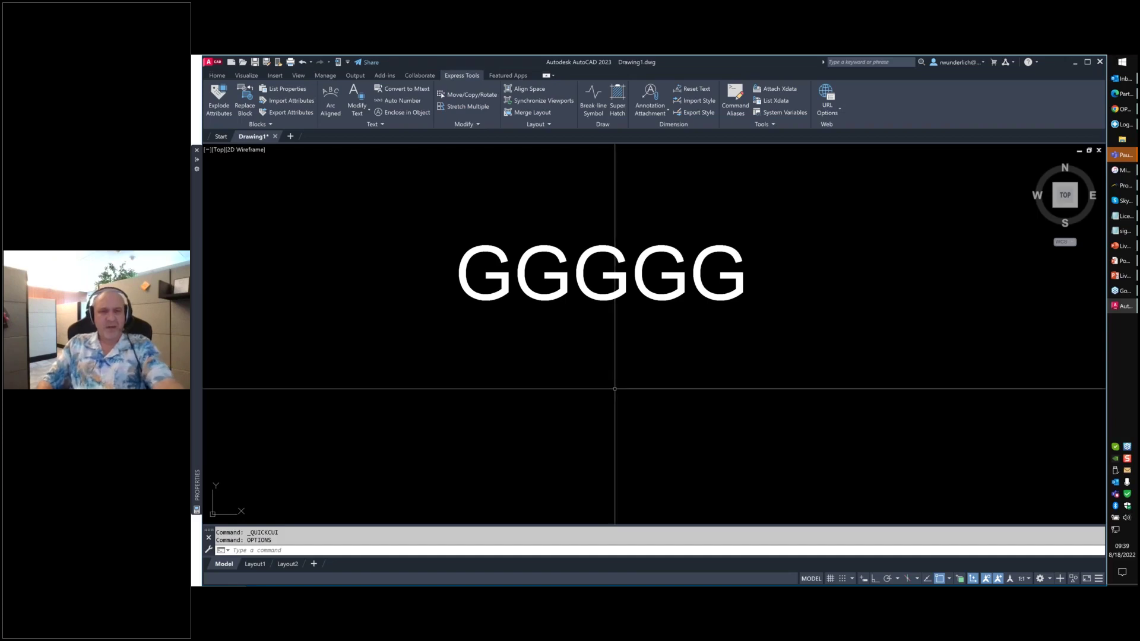
# - Zoom the drawing to its extents and highlight the Zoom command's option line in the command history
pyautogui.write('z')
pyautogui.press('Return')
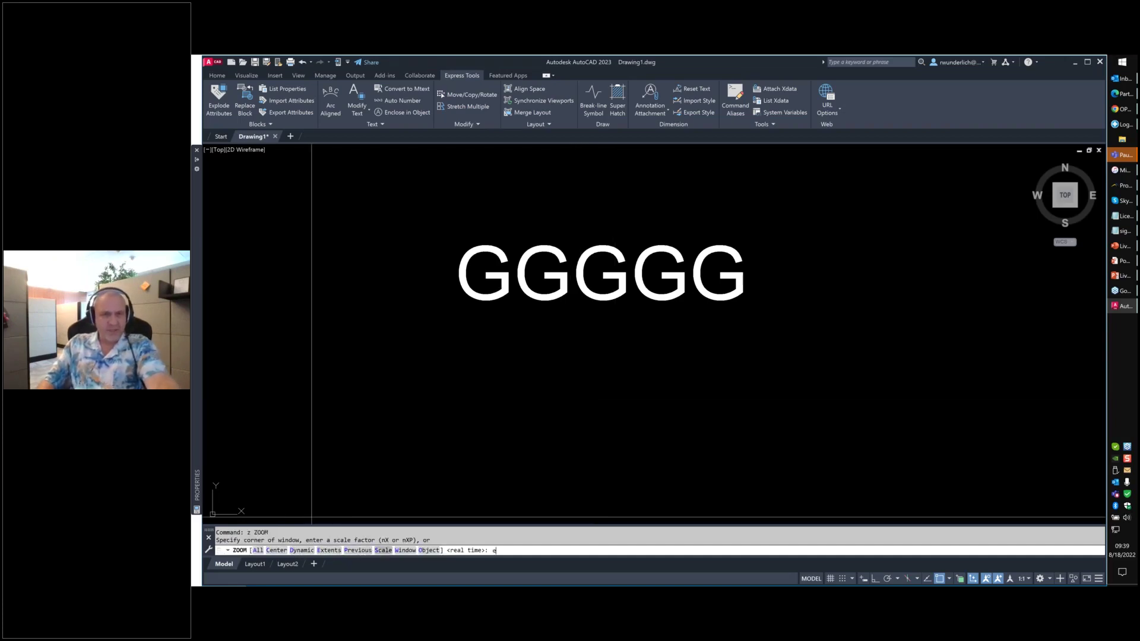
pyautogui.write('e')
pyautogui.press('Return')
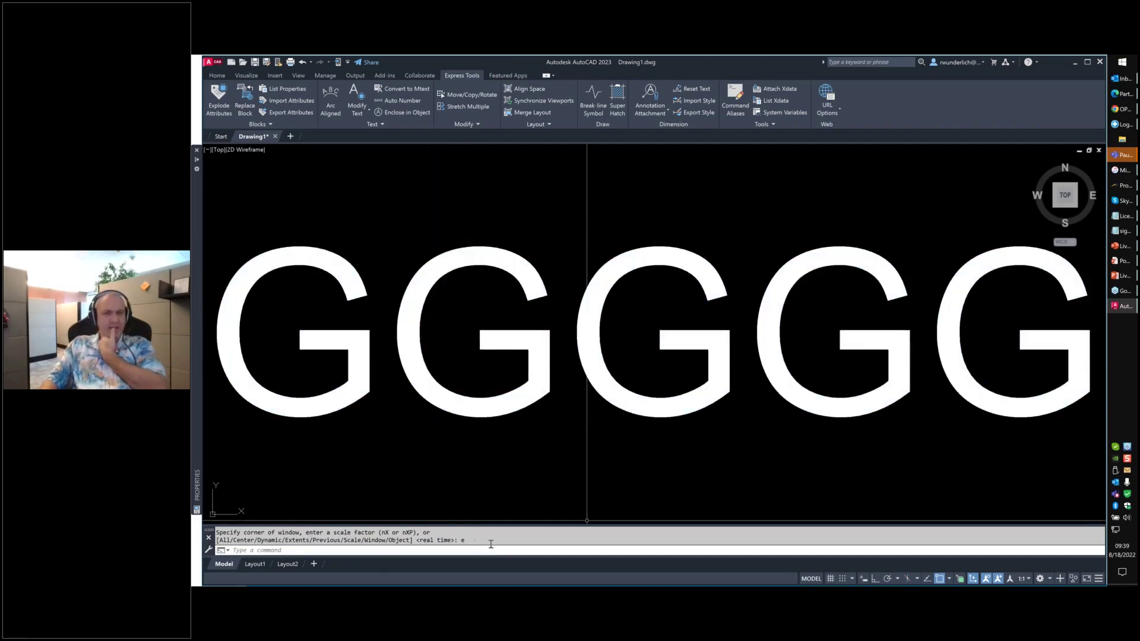
pyautogui.moveTo(477, 541); pyautogui.dragTo(219, 545)
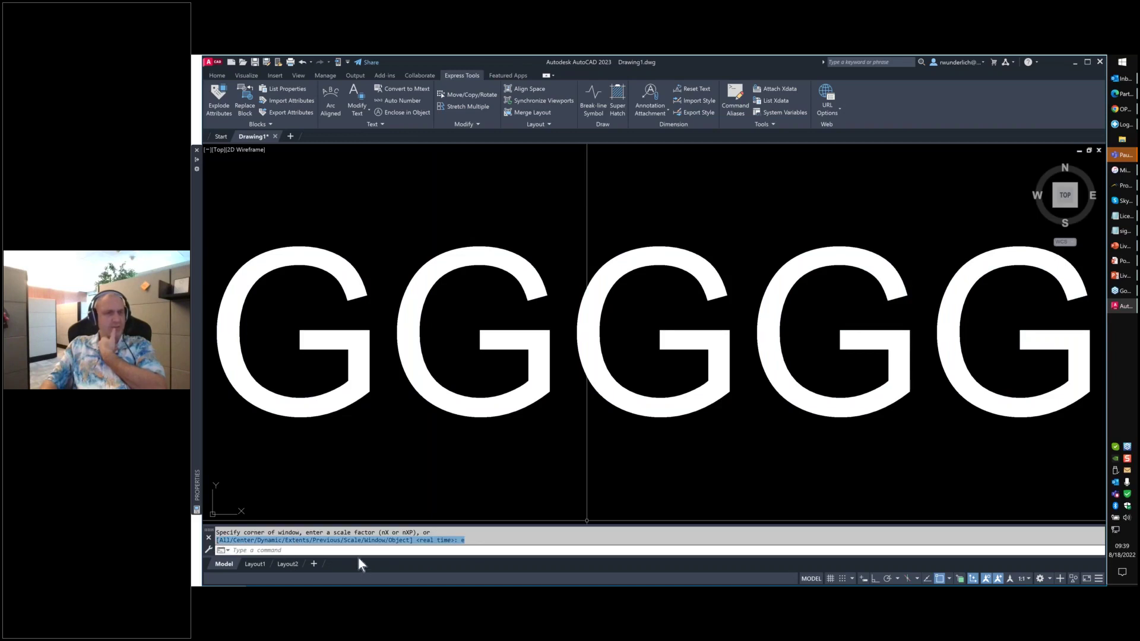
pyautogui.click(326, 557)
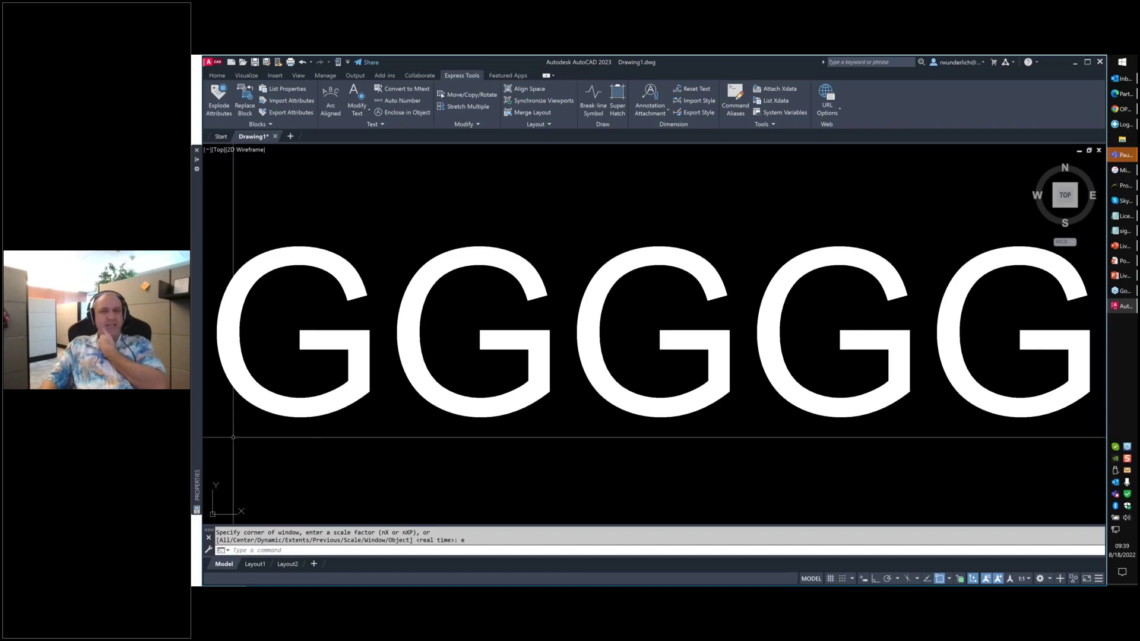
pyautogui.click(389, 472)
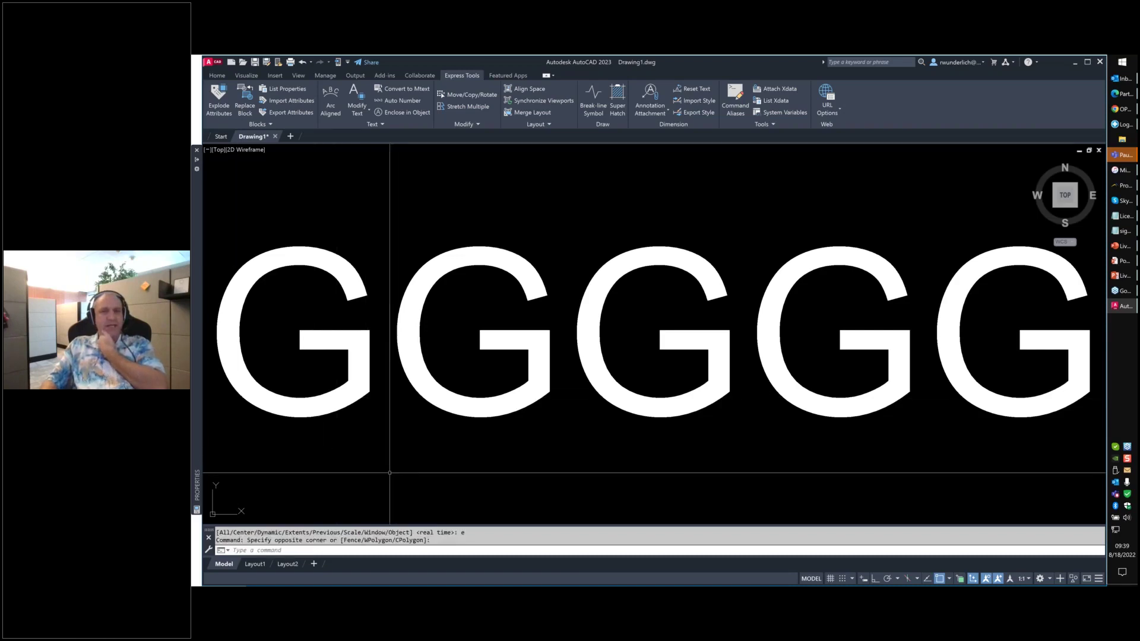
# - Set the command-line input search delay to 1 second with -INPUTSEARCHOPTIONS and check the suggestion list for a command starting with L
pyautogui.click(419, 549)
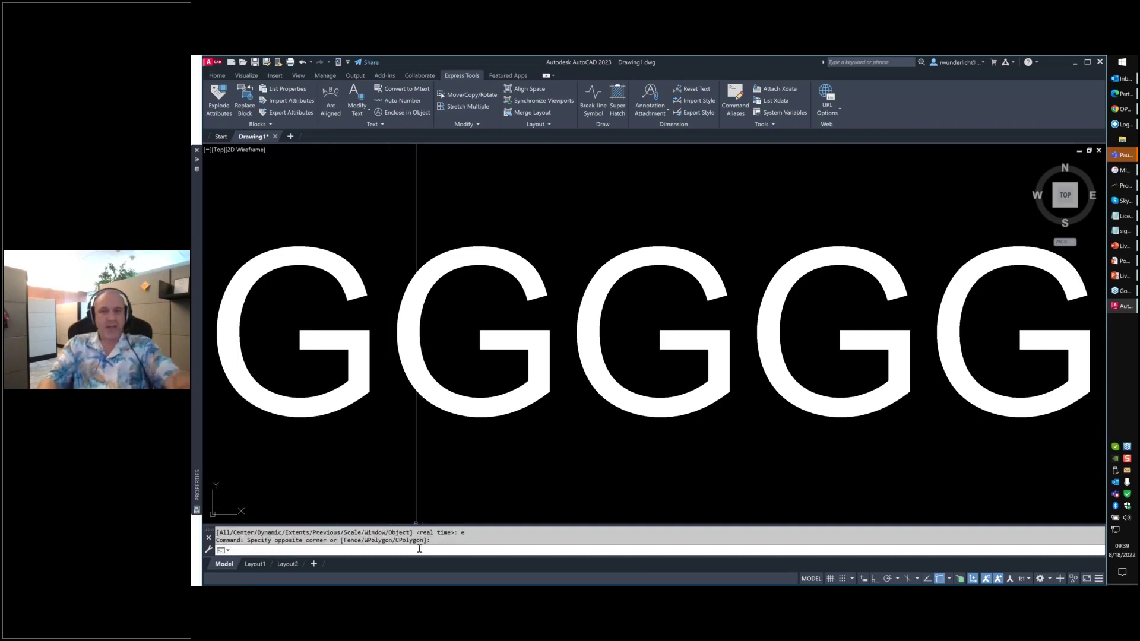
pyautogui.write('-INPu')
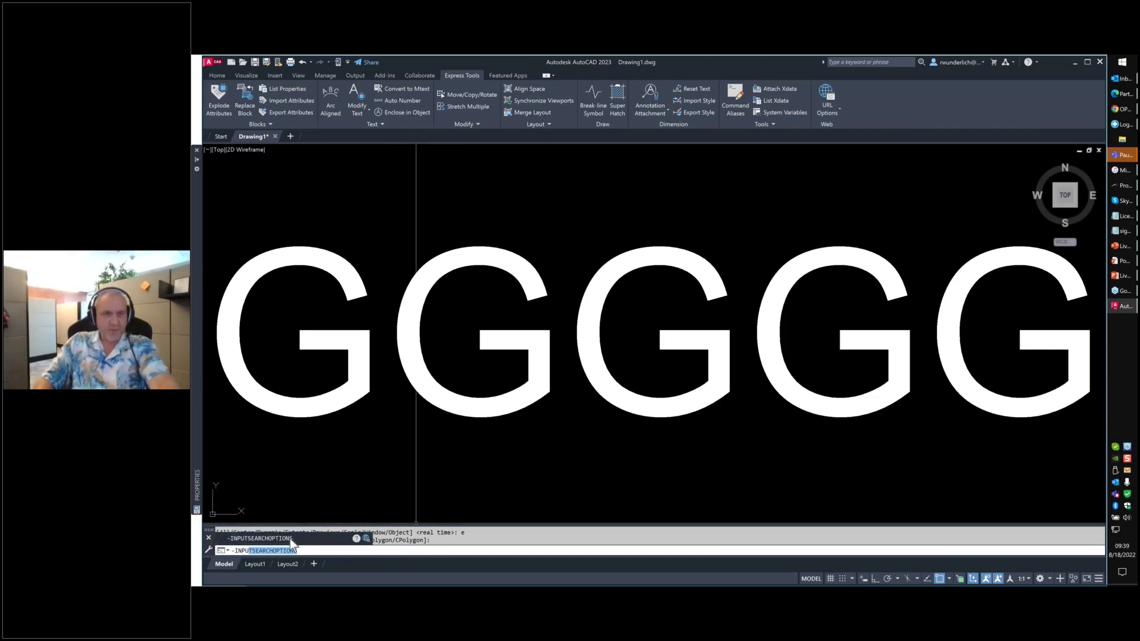
pyautogui.click(291, 539)
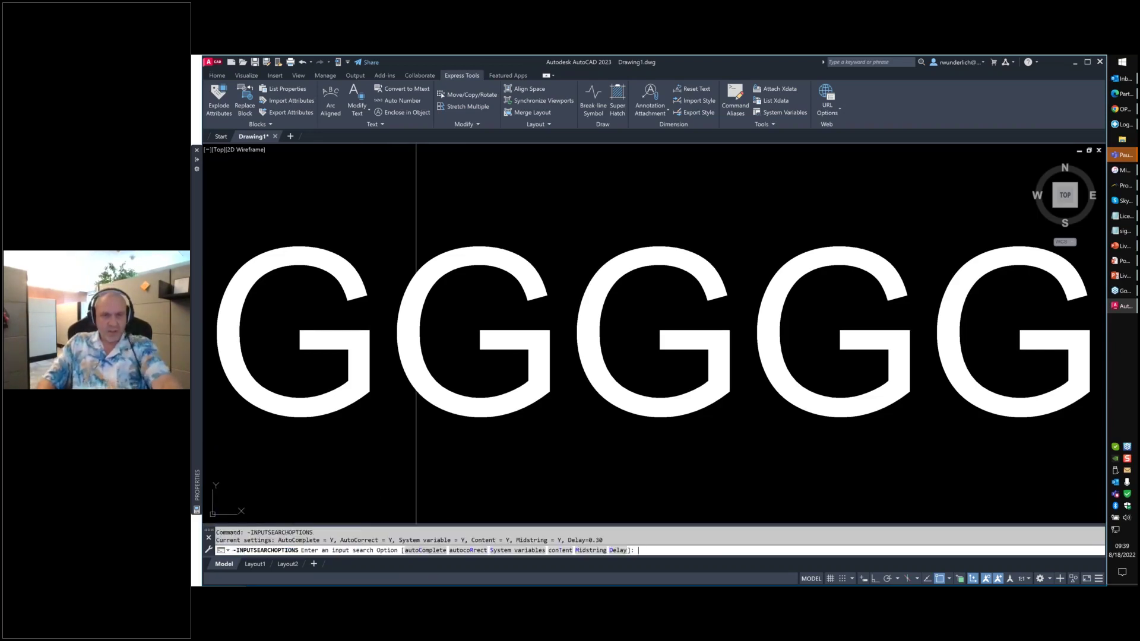
pyautogui.click(618, 551)
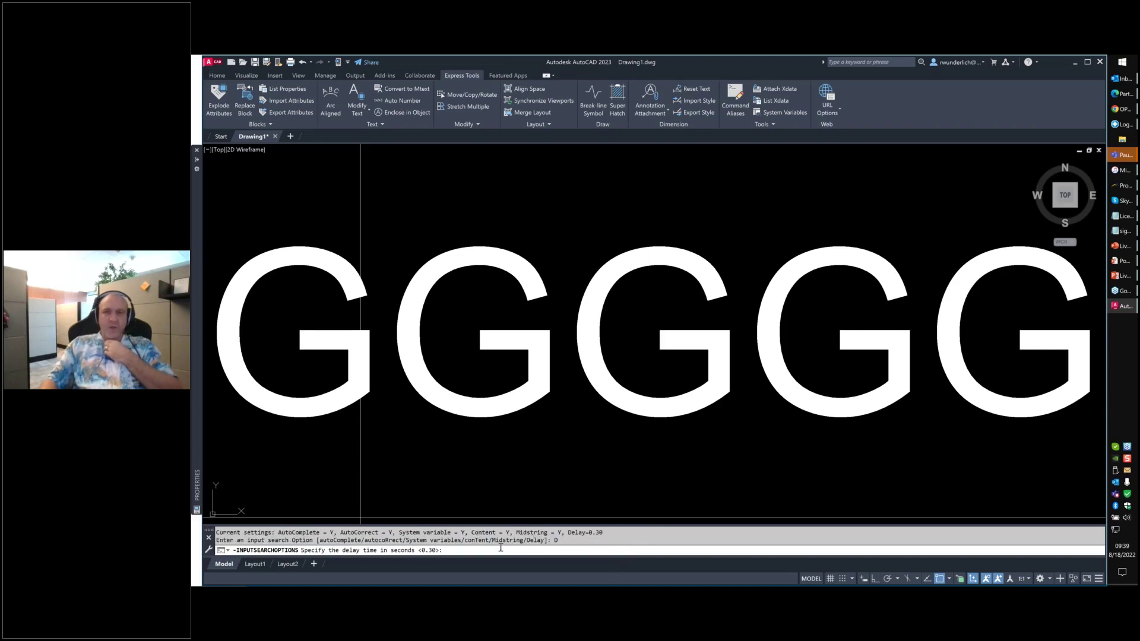
pyautogui.write('1')
pyautogui.press('Return')
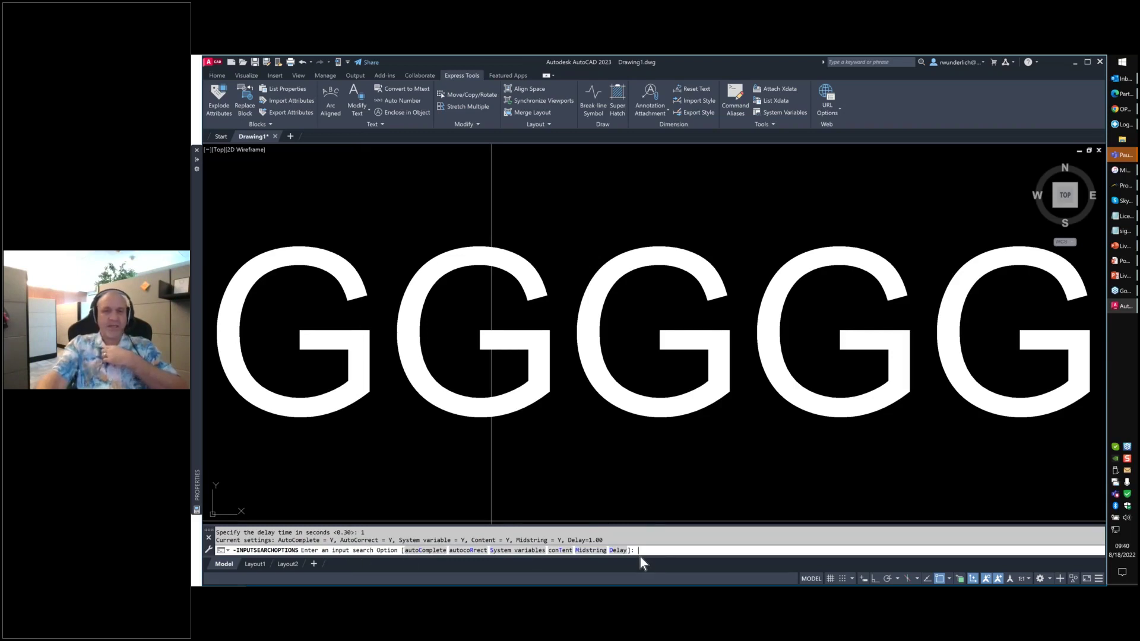
pyautogui.press('Return')
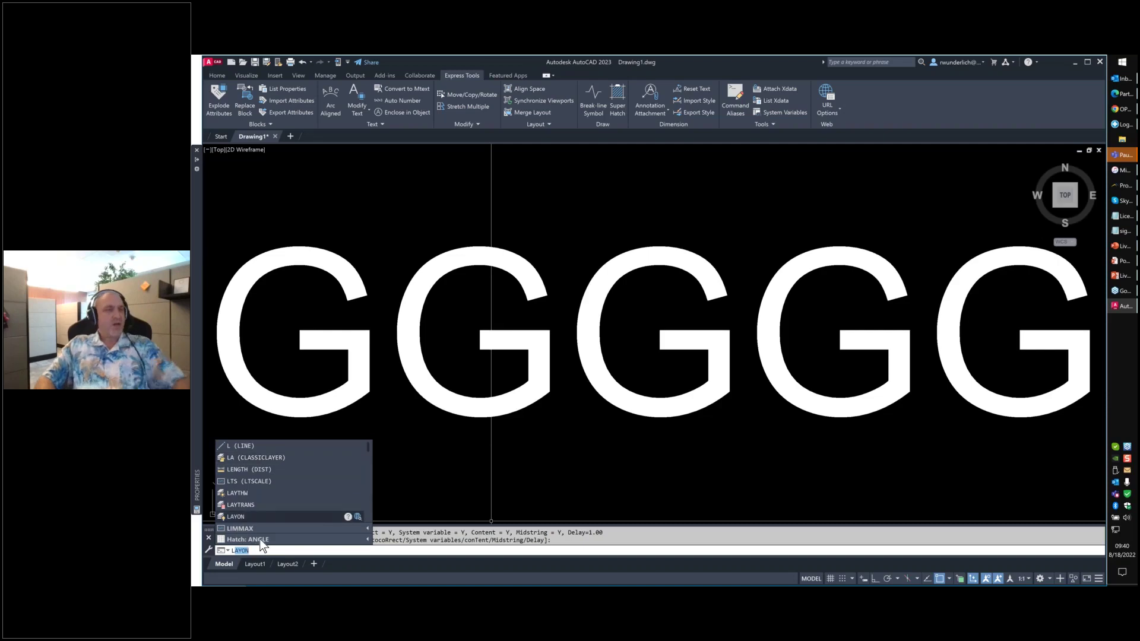
pyautogui.moveTo(260, 541)
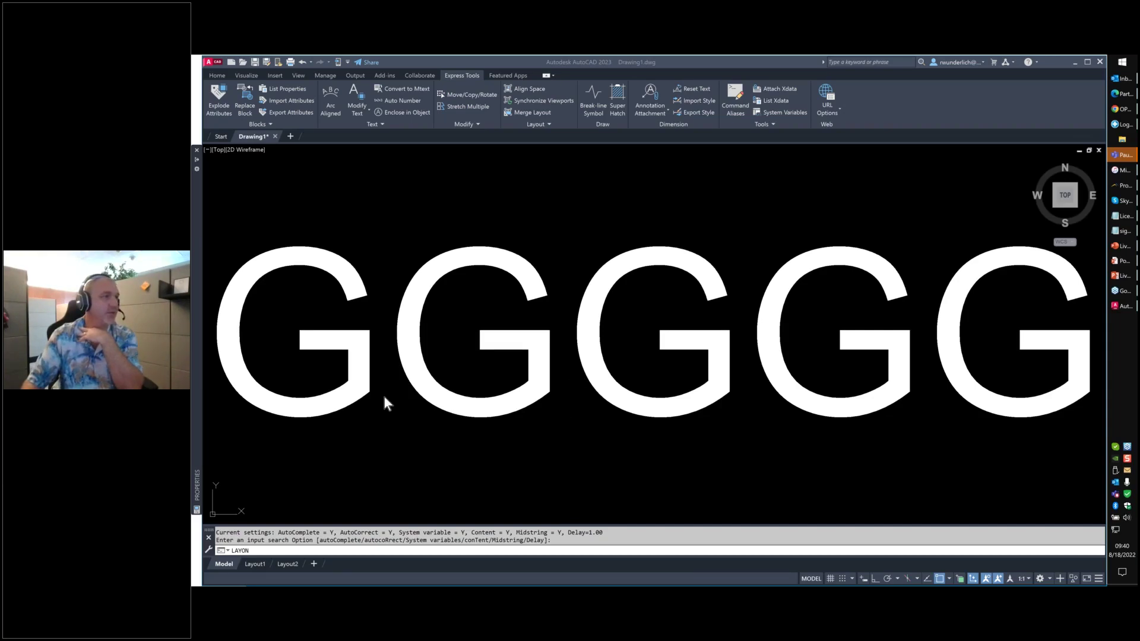
# - Launch Autodesk Civil 3D 2023 from its program folder
pyautogui.click(1120, 62)
pyautogui.scroll(-5, 889, 223)
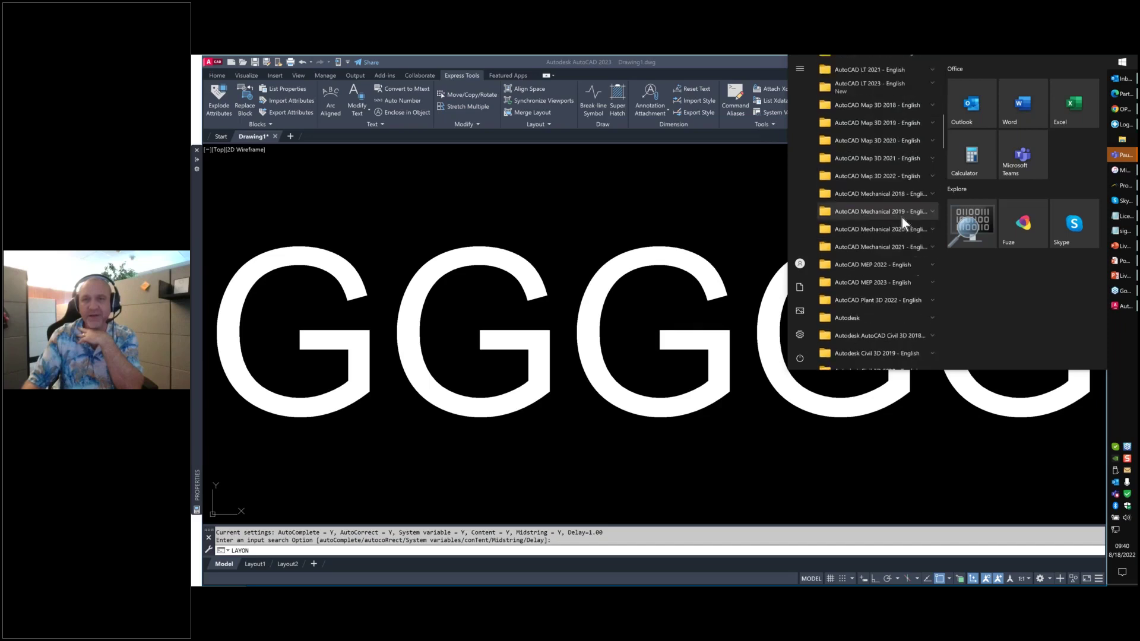
pyautogui.scroll(-4, 902, 217)
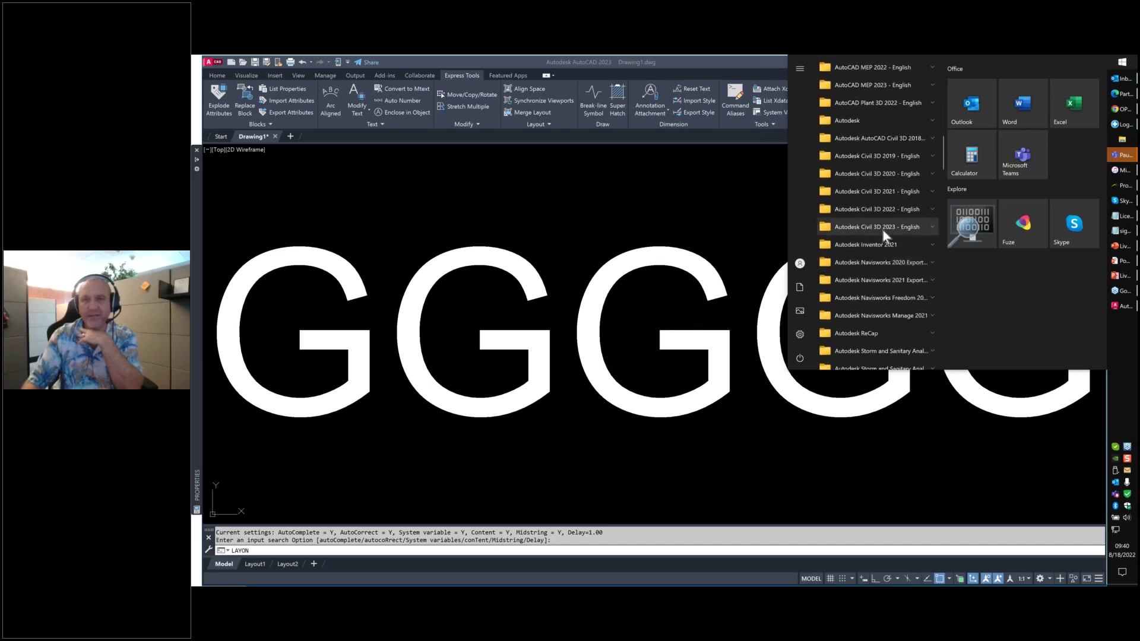
pyautogui.click(882, 231)
pyautogui.click(864, 248)
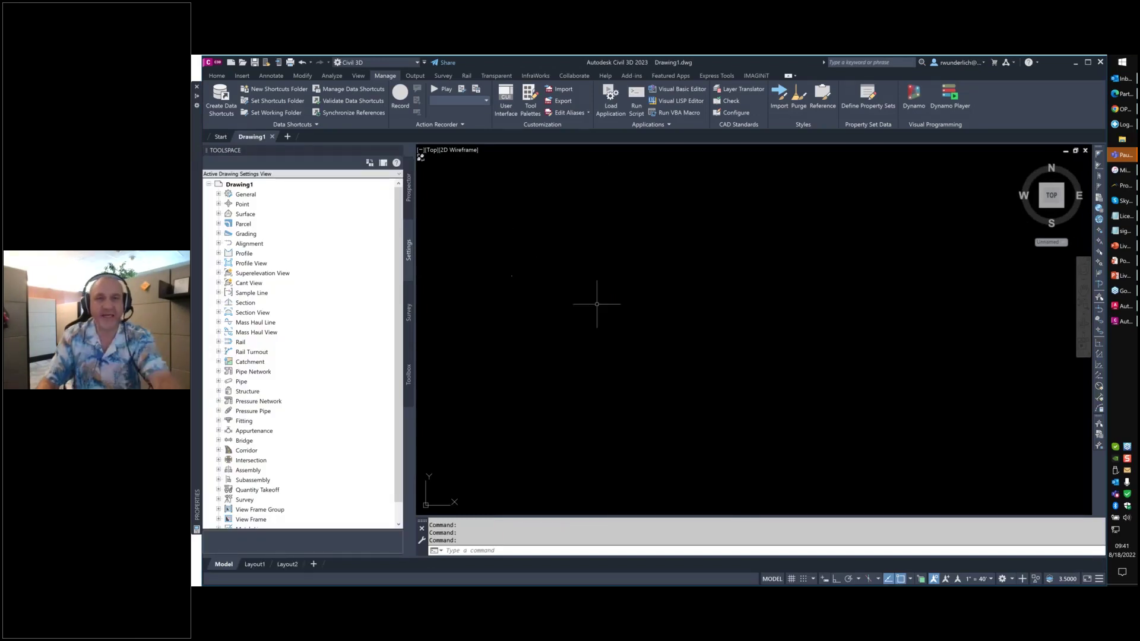
# - Turn on the classic menu bar by setting the MENUBAR variable to 1
pyautogui.write('menubar')
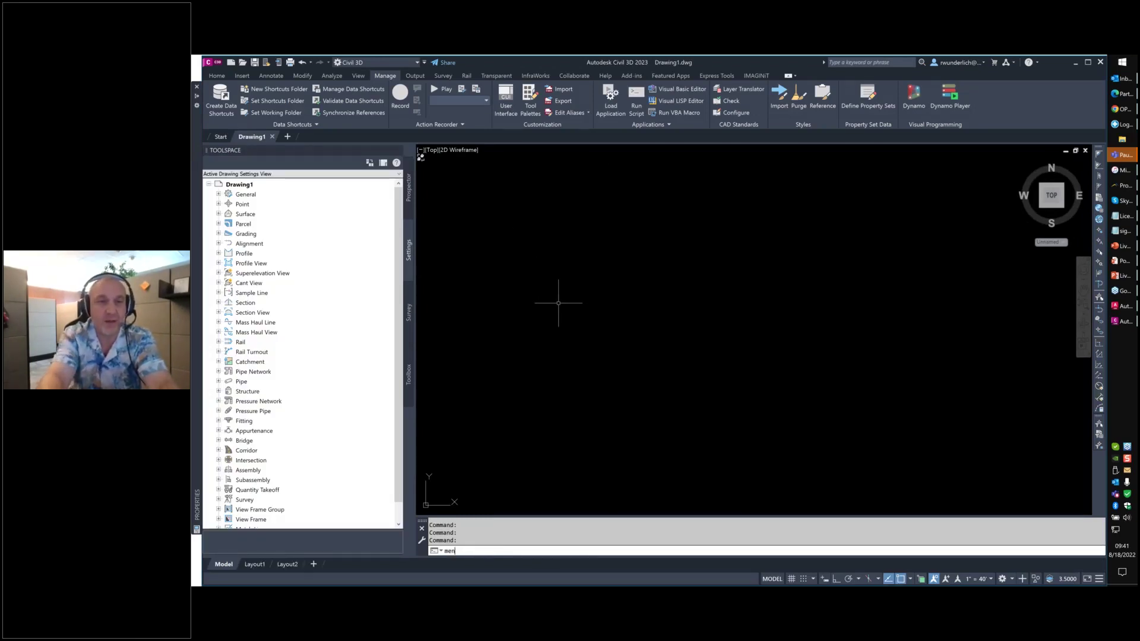
pyautogui.press('Return')
pyautogui.write('1')
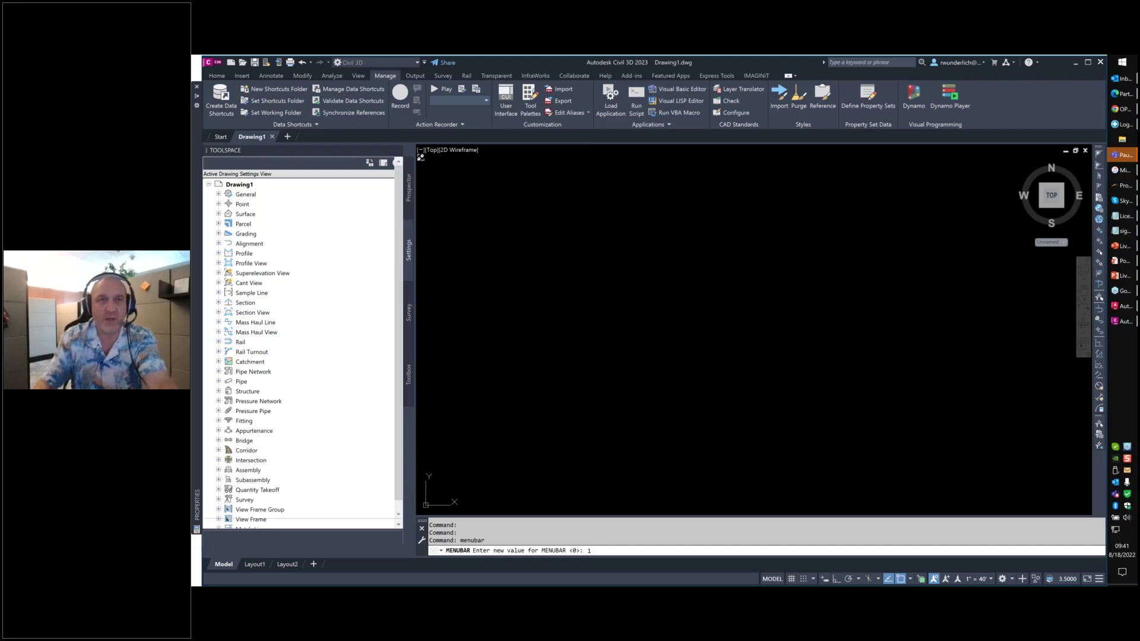
pyautogui.press('Return')
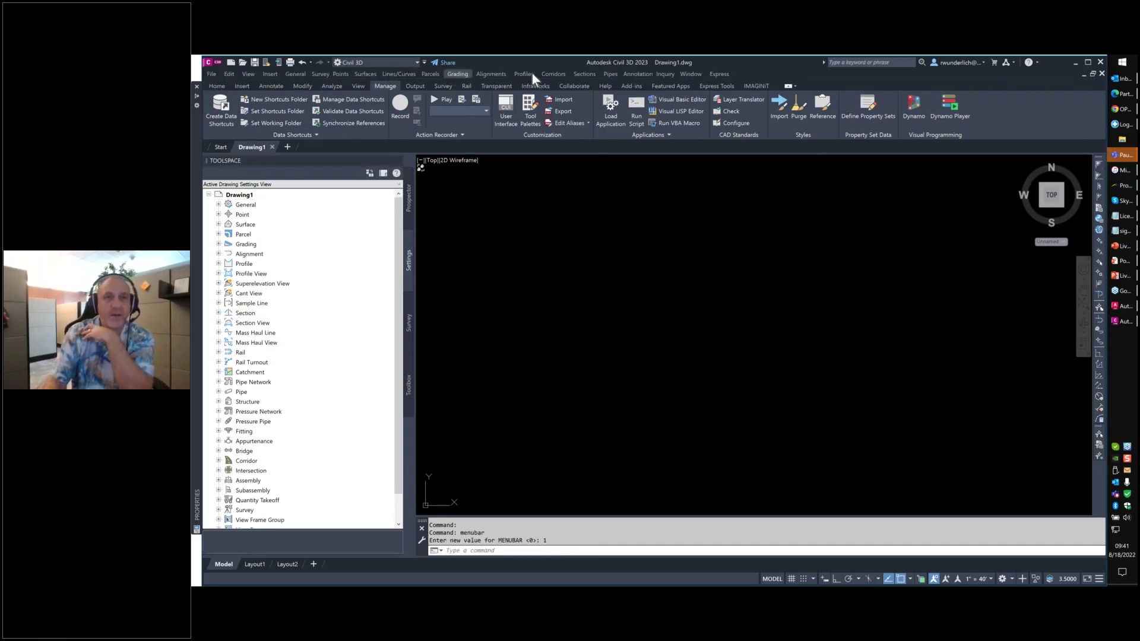
# - Look through the classic pull-down menus such as General and View, repositioning the Civil 3D window, and close them without choosing a command
pyautogui.click(294, 76)
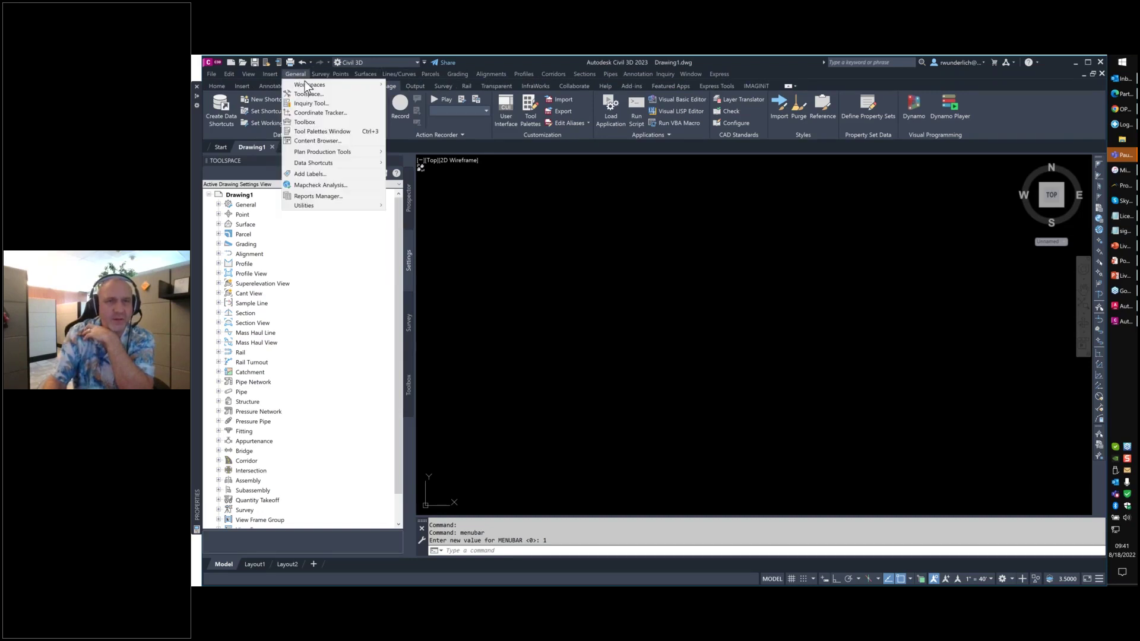
pyautogui.moveTo(268, 73)
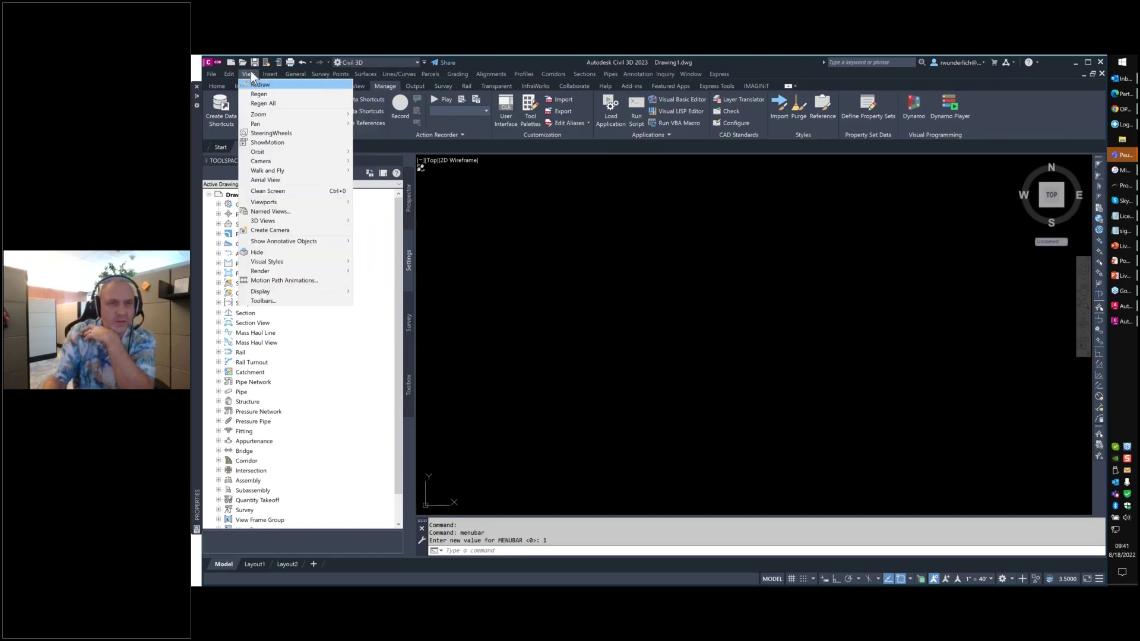
pyautogui.moveTo(319, 66); pyautogui.dragTo(327, 113)
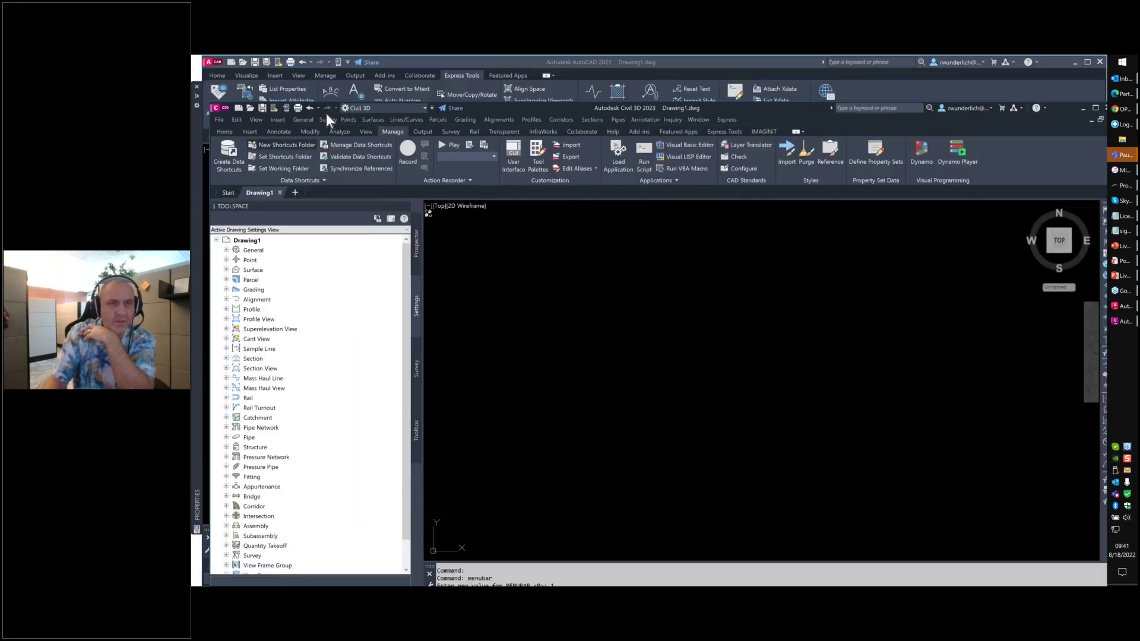
pyautogui.moveTo(551, 108); pyautogui.dragTo(540, 65)
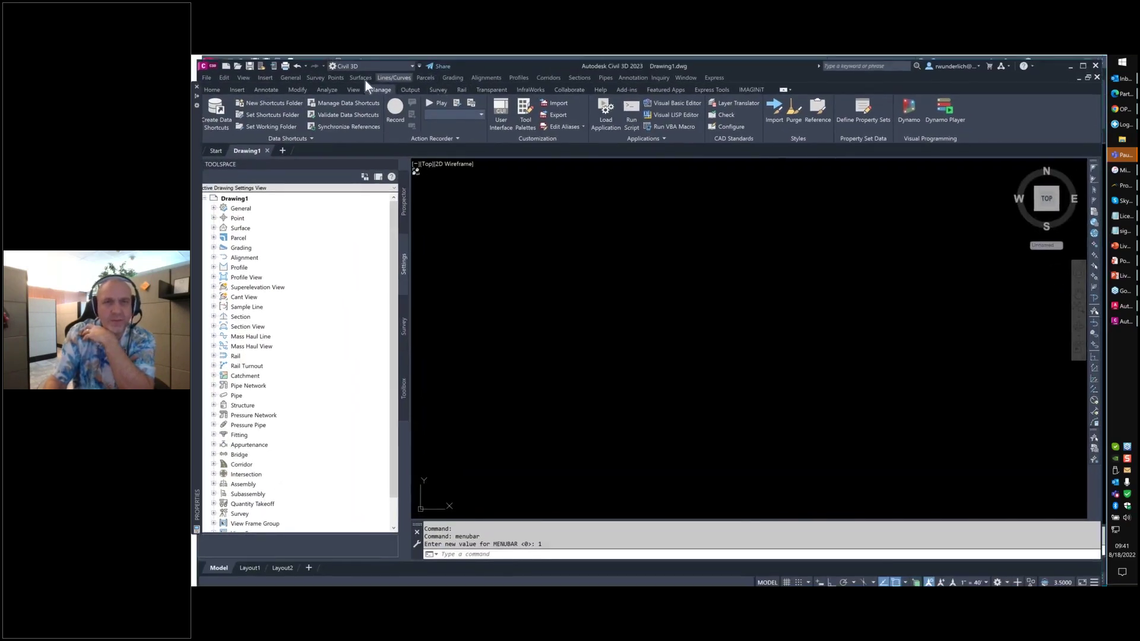
pyautogui.click(224, 80)
pyautogui.moveTo(244, 78)
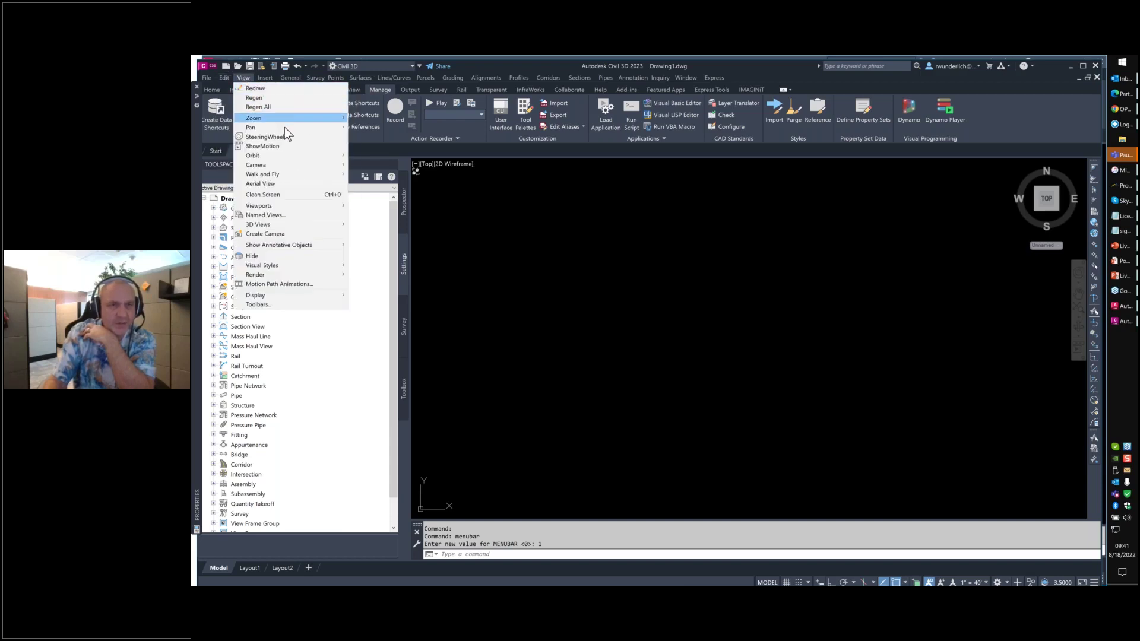
pyautogui.click(529, 289)
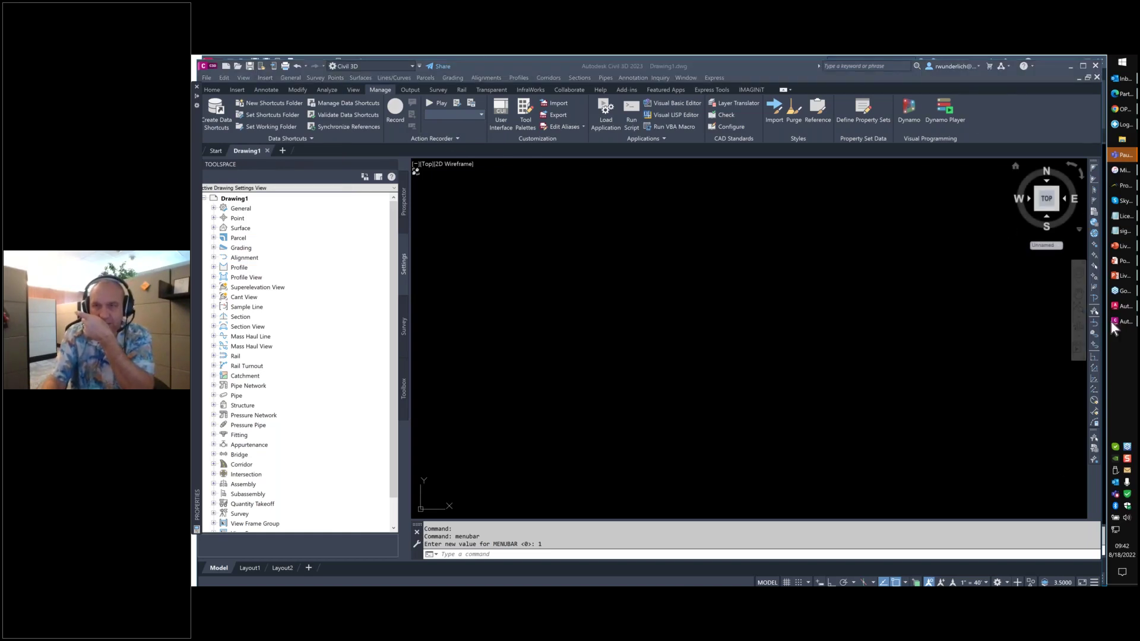
# - Display the Layers toolbar from the AutoCAD toolbar group
pyautogui.rightClick(1095, 477)
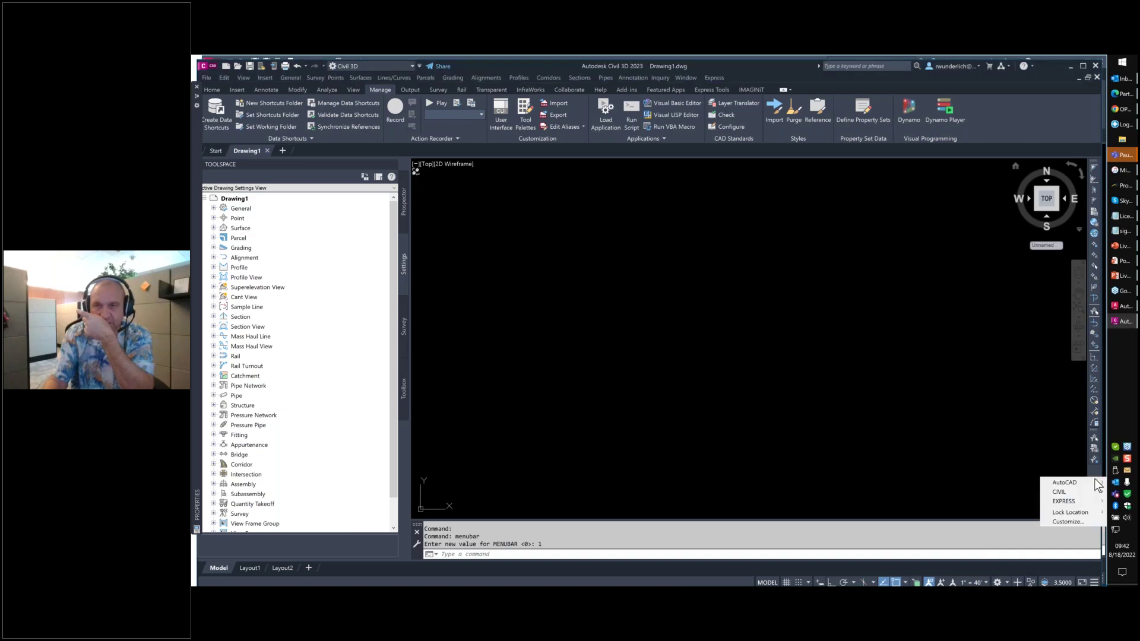
pyautogui.moveTo(1077, 482)
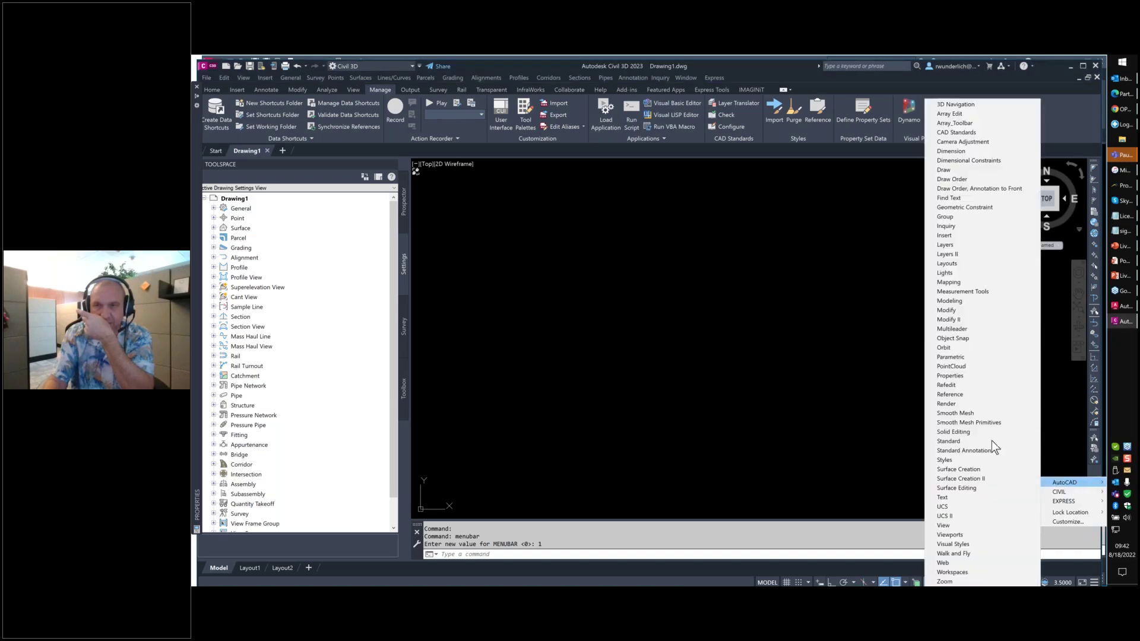
pyautogui.click(947, 246)
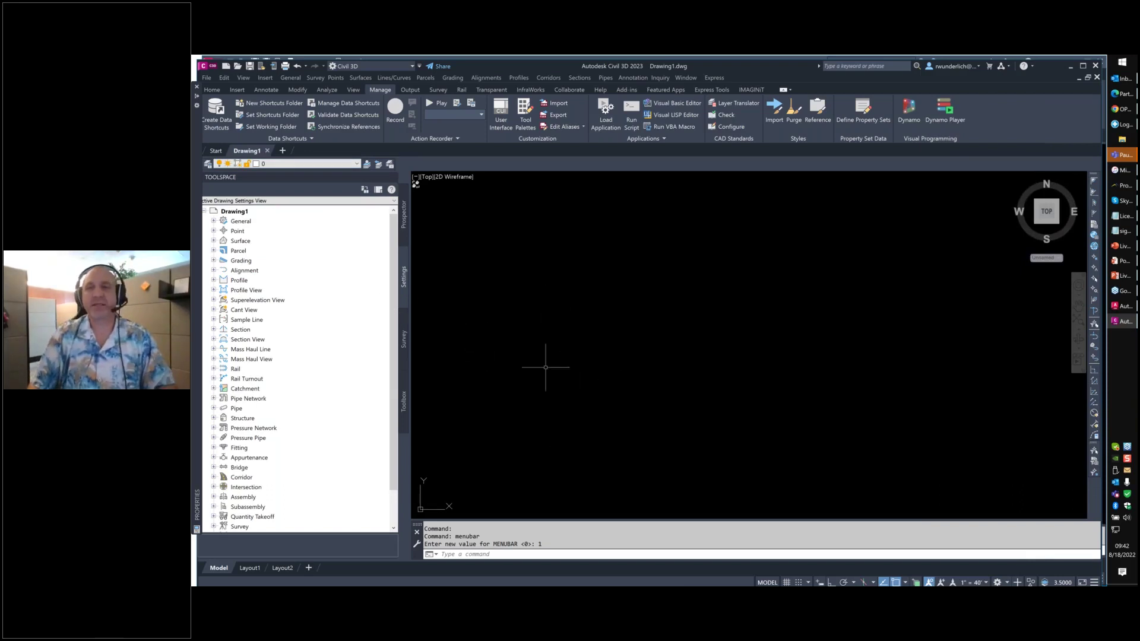
pyautogui.click(1083, 494)
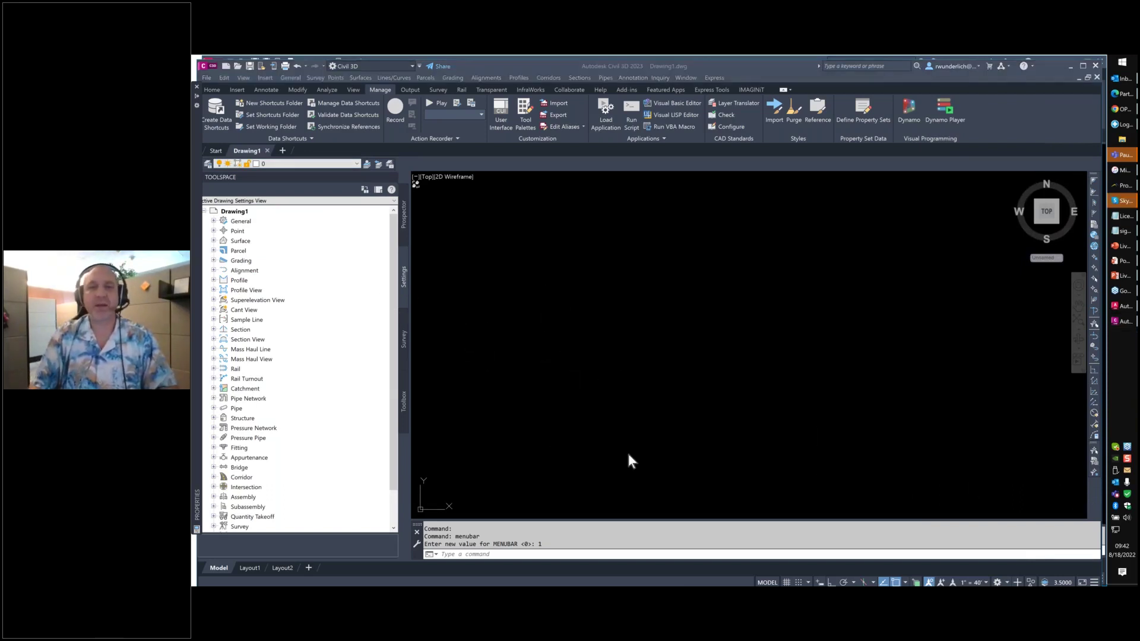
# - Run -TOOLBAR and try to call up the second layers toolbar under the name layersII
pyautogui.click(555, 554)
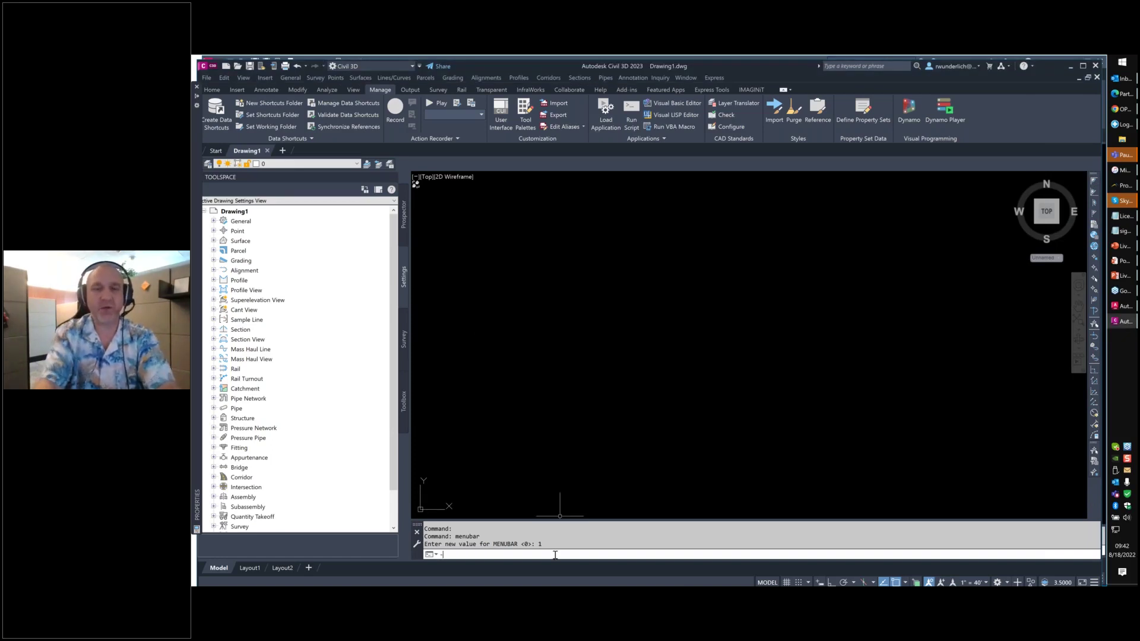
pyautogui.write('-toolbar')
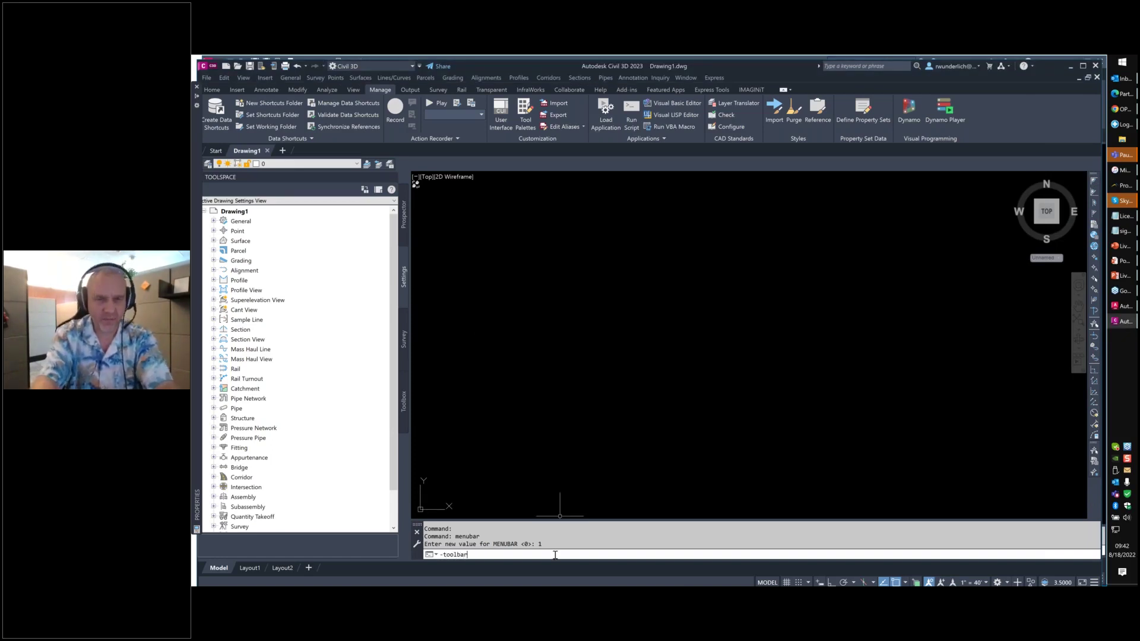
pyautogui.press('Return')
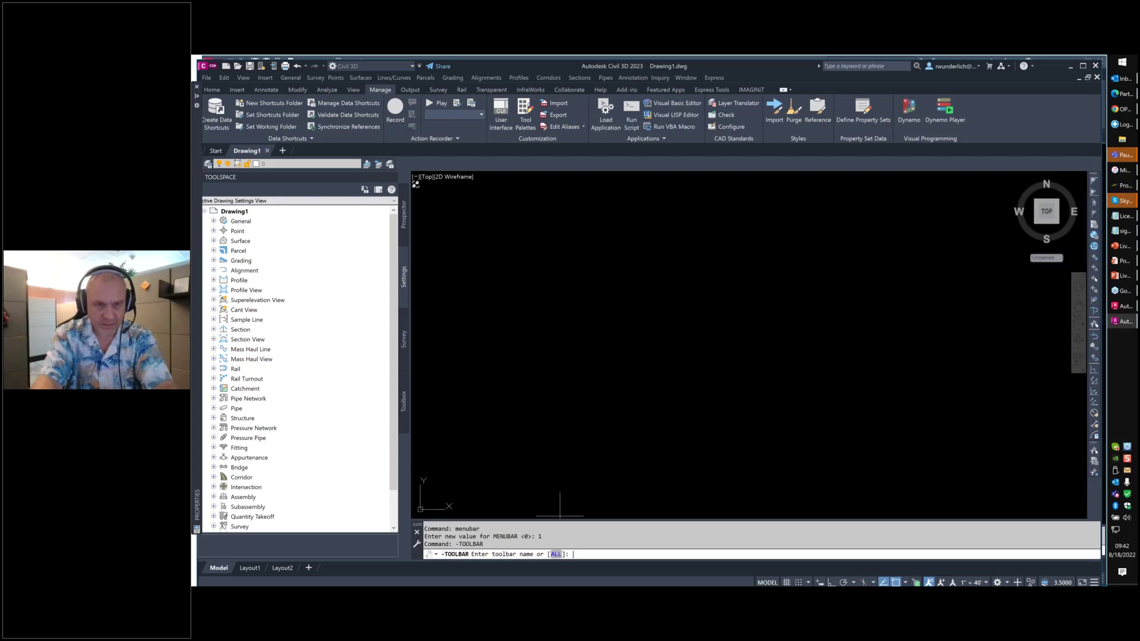
pyautogui.write('l')
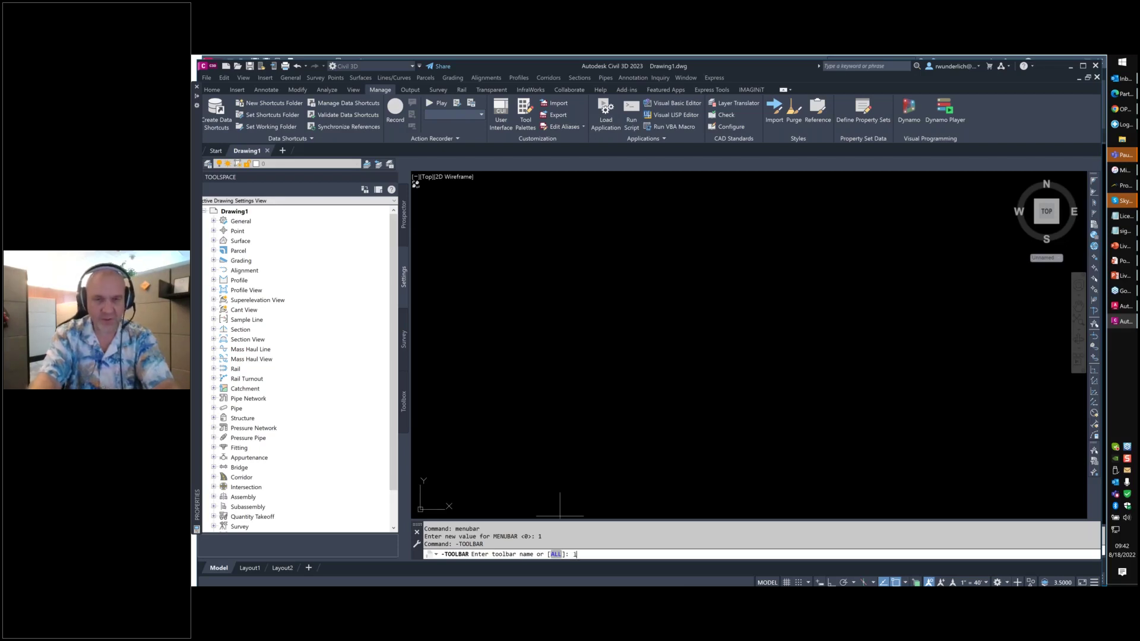
pyautogui.write('ayers')
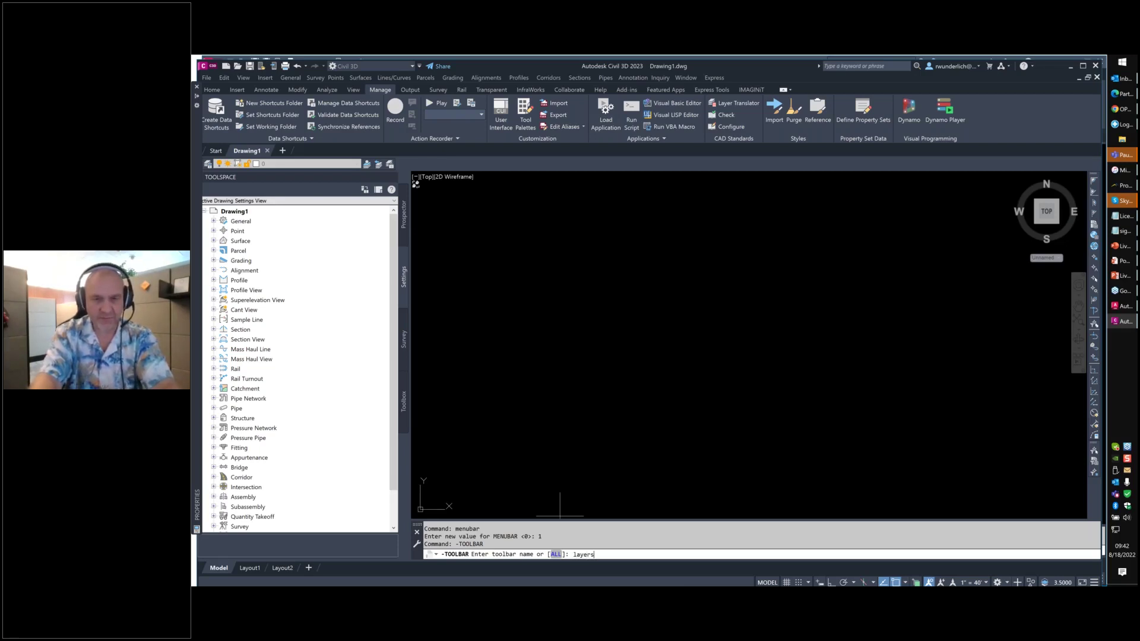
pyautogui.write('II')
pyautogui.press('Return')
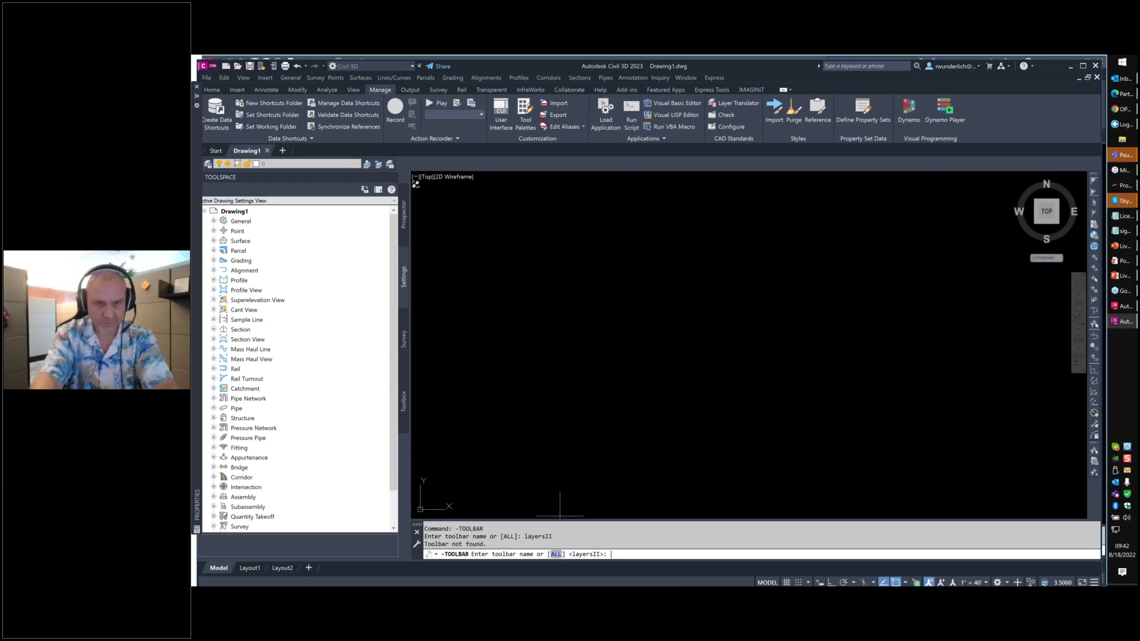
# - Give the toolbar name as "layers II" in quotes with the Show option, and dock that toolbar beside the Layers toolbar
pyautogui.write('"layers')
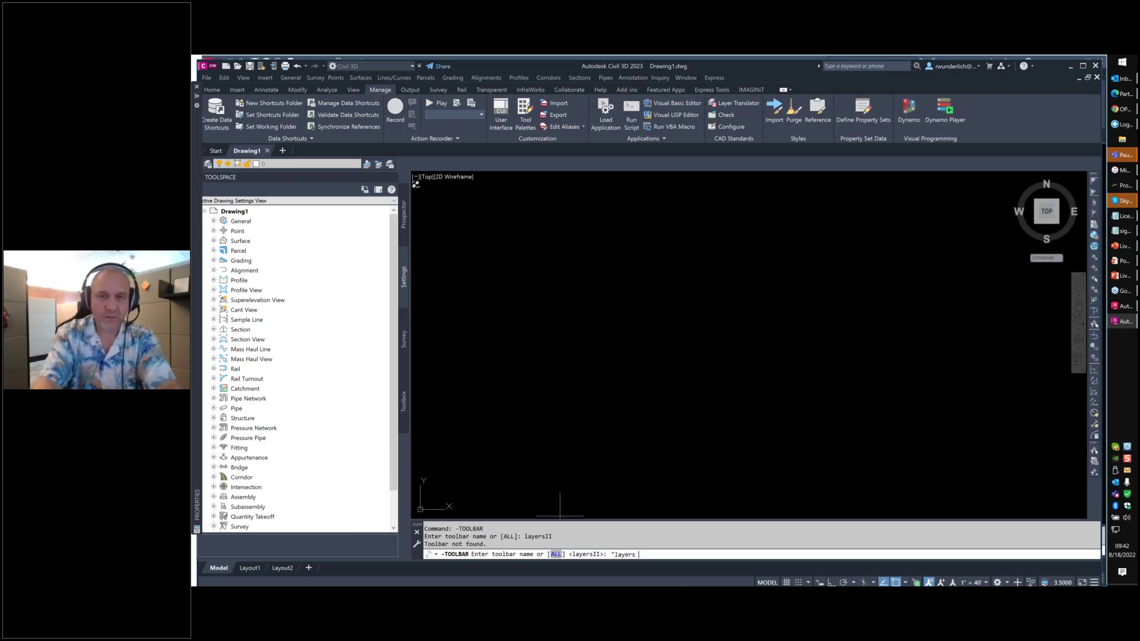
pyautogui.write(' II')
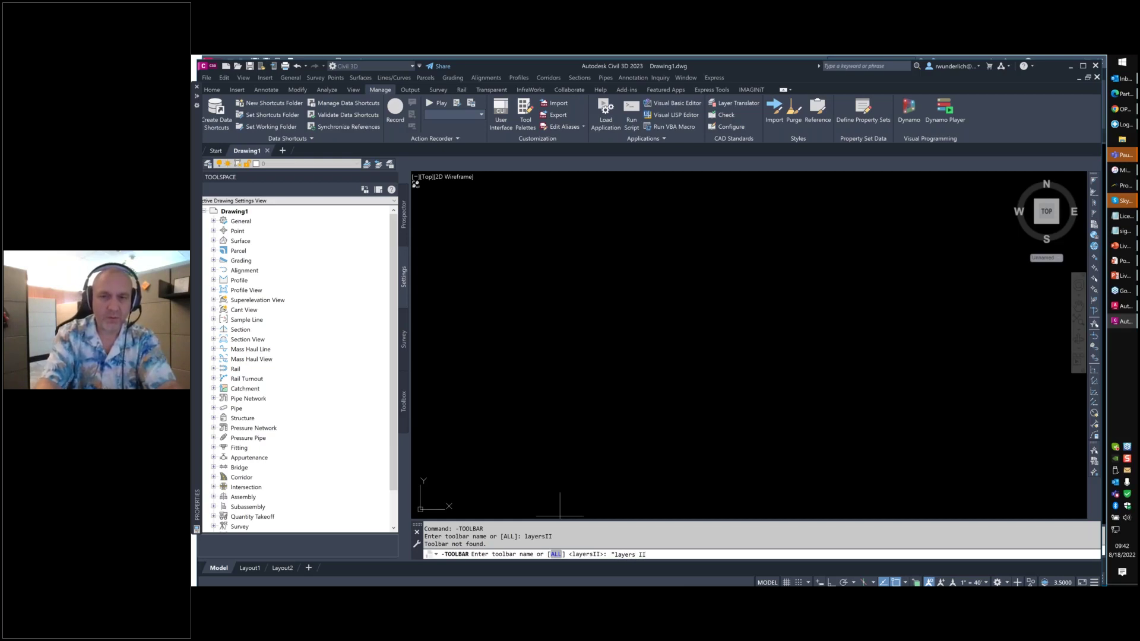
pyautogui.press('Return')
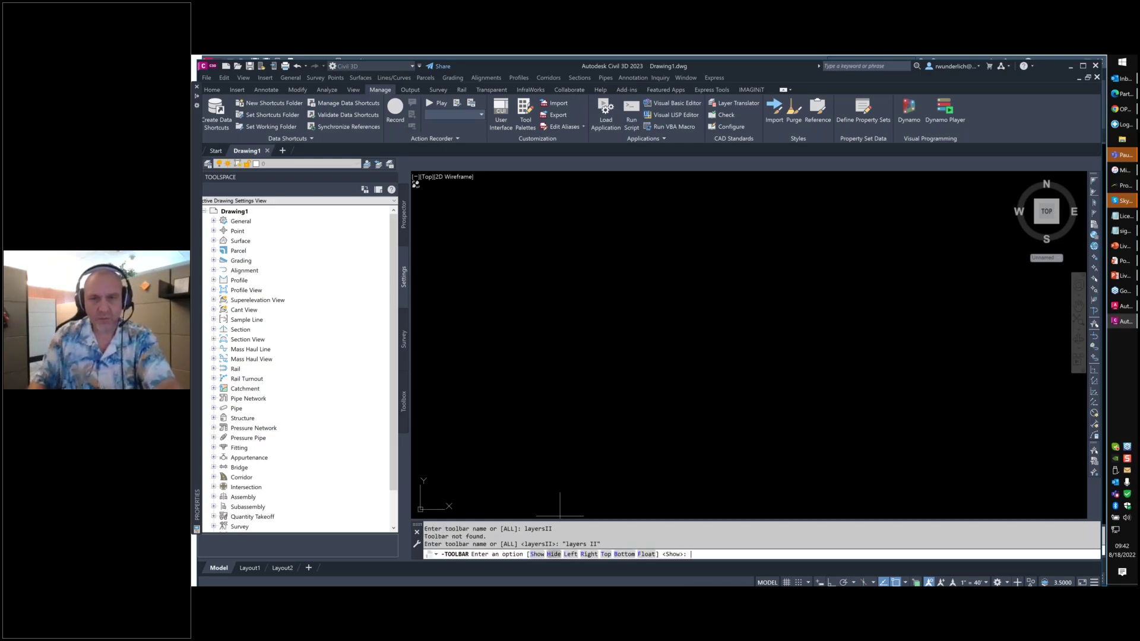
pyautogui.write('show')
pyautogui.press('Return')
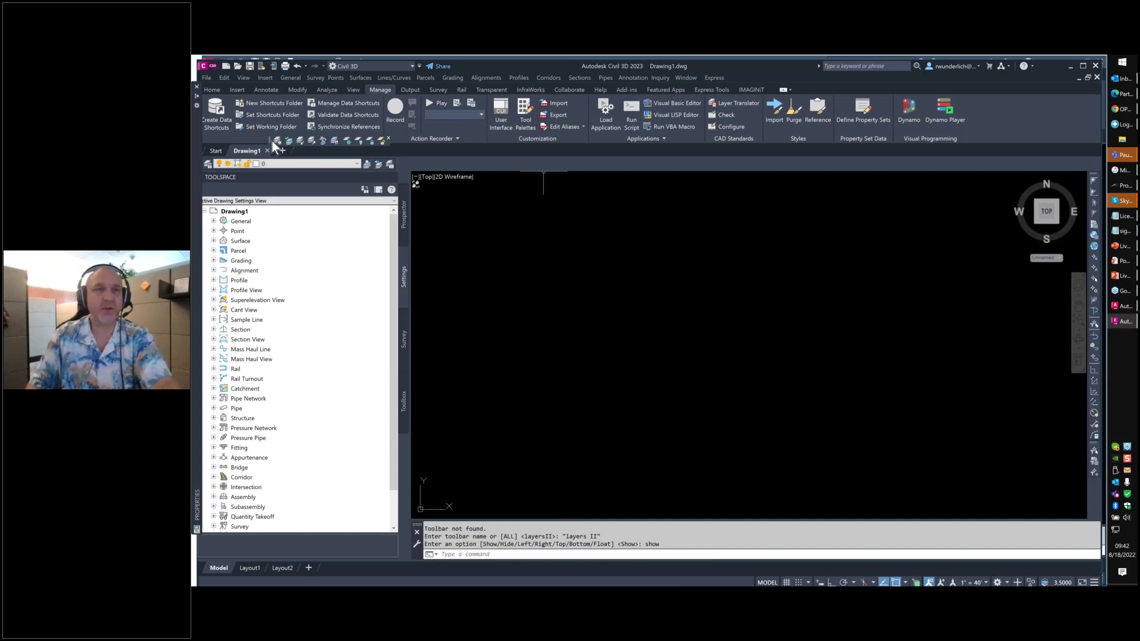
pyautogui.moveTo(272, 141); pyautogui.dragTo(468, 166)
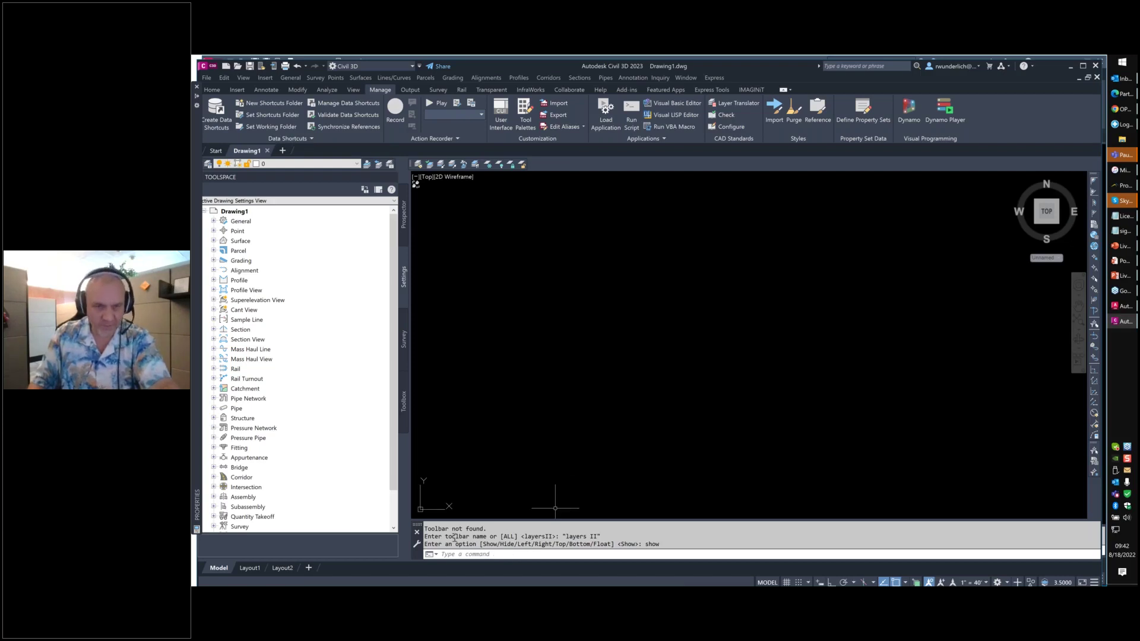
pyautogui.moveTo(660, 545); pyautogui.dragTo(447, 537)
pyautogui.press('Escape')
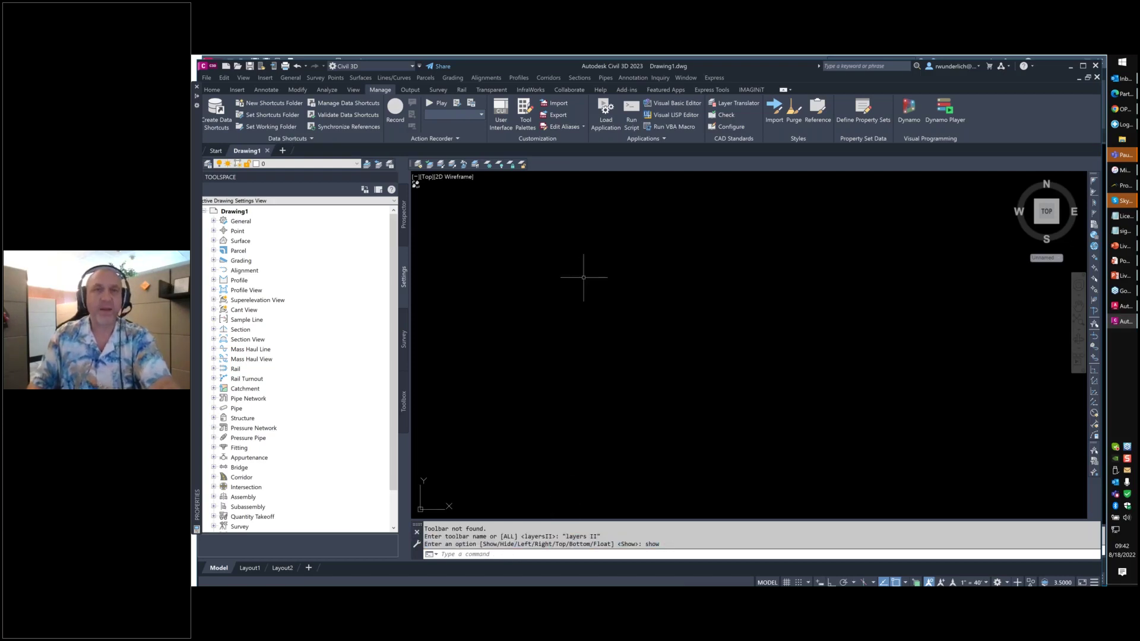
# - Check which options -TOOLBAR offers for all toolbars, then cancel the command
pyautogui.write('-')
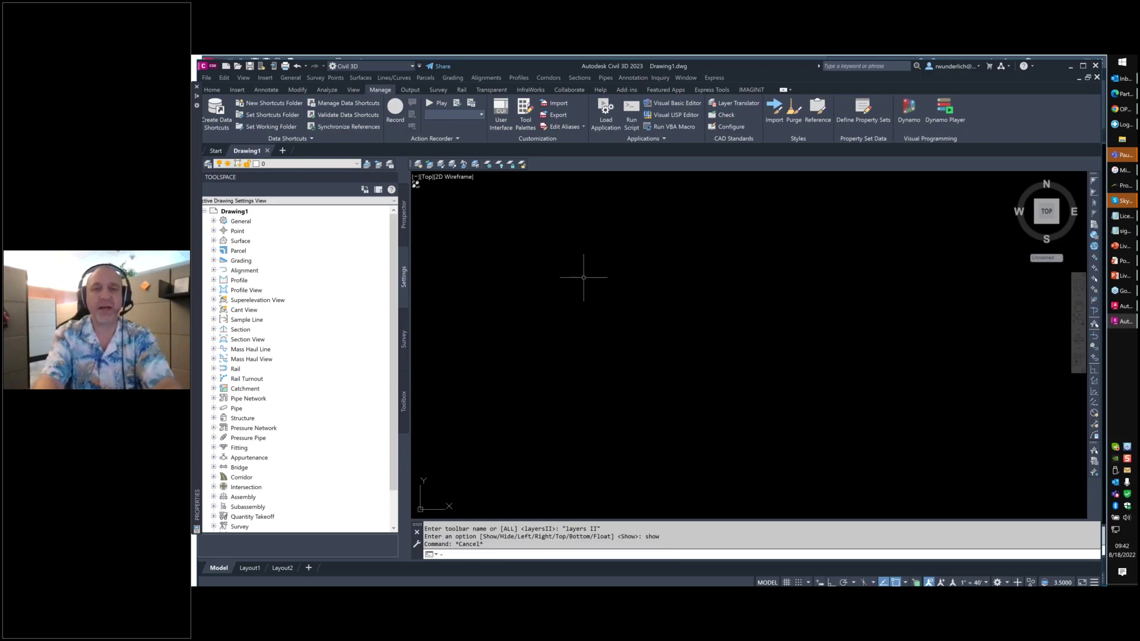
pyautogui.write('toolbar')
pyautogui.press('Return')
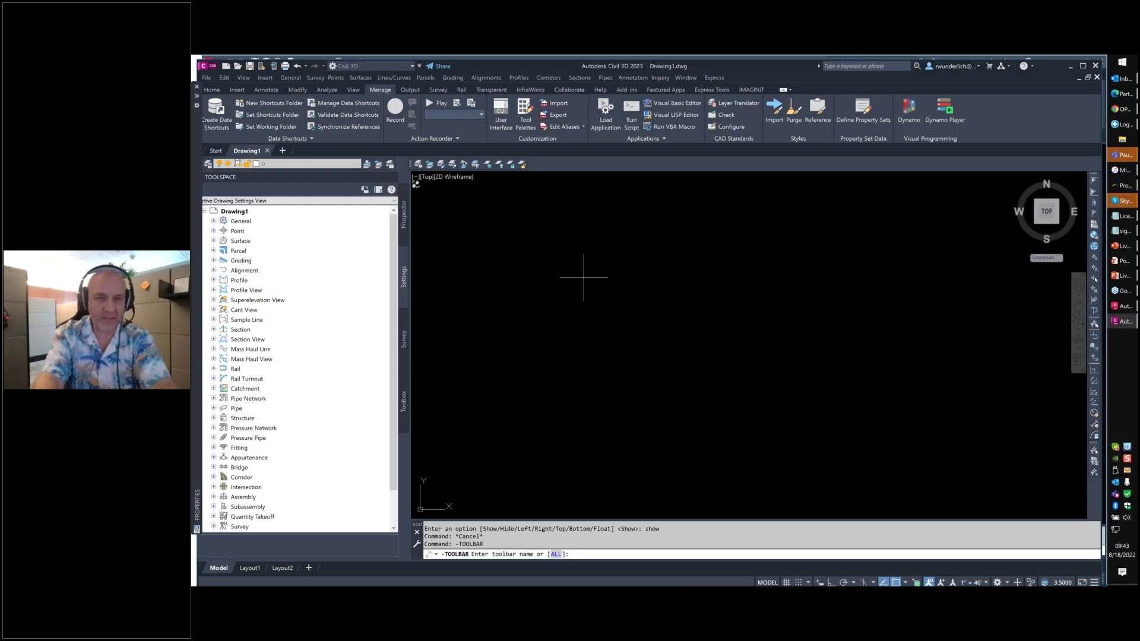
pyautogui.write('all')
pyautogui.press('Return')
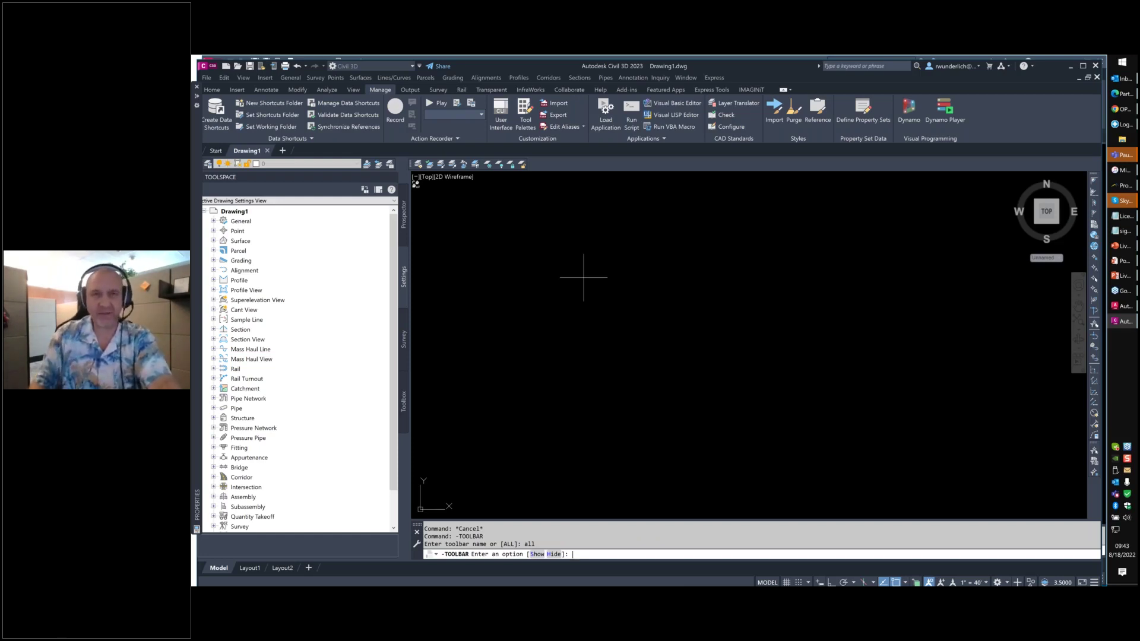
pyautogui.press('Escape')
# - Examine the AutoCAD, CIVIL and EXPRESS groups of available toolbars, then dismiss the list without changes
pyautogui.rightClick(555, 163)
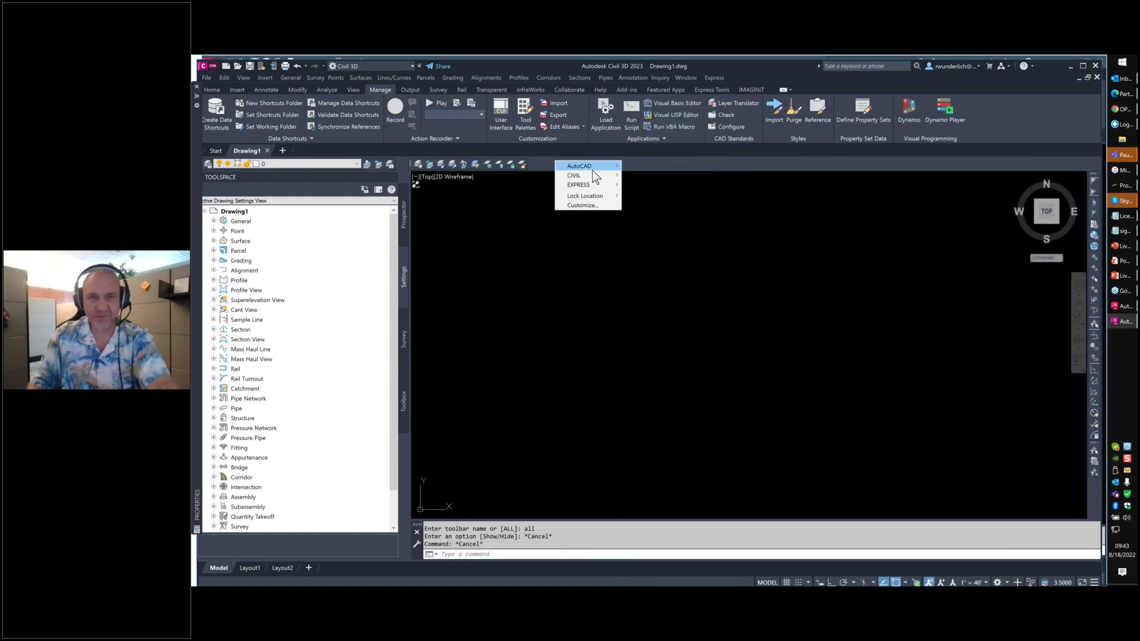
pyautogui.moveTo(592, 169)
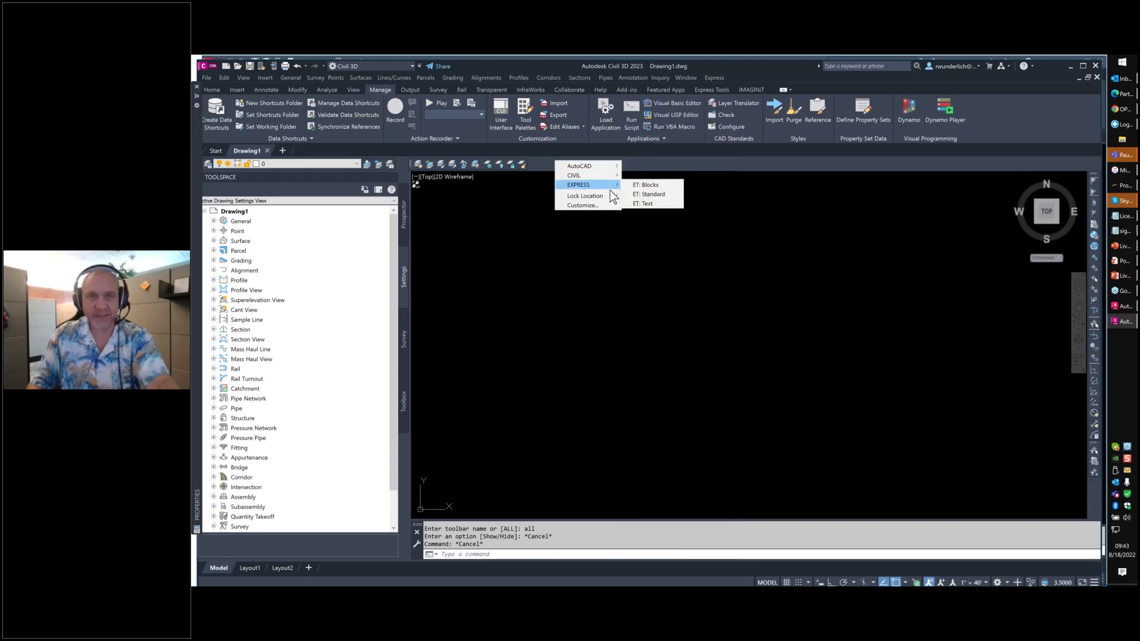
pyautogui.click(1134, 419)
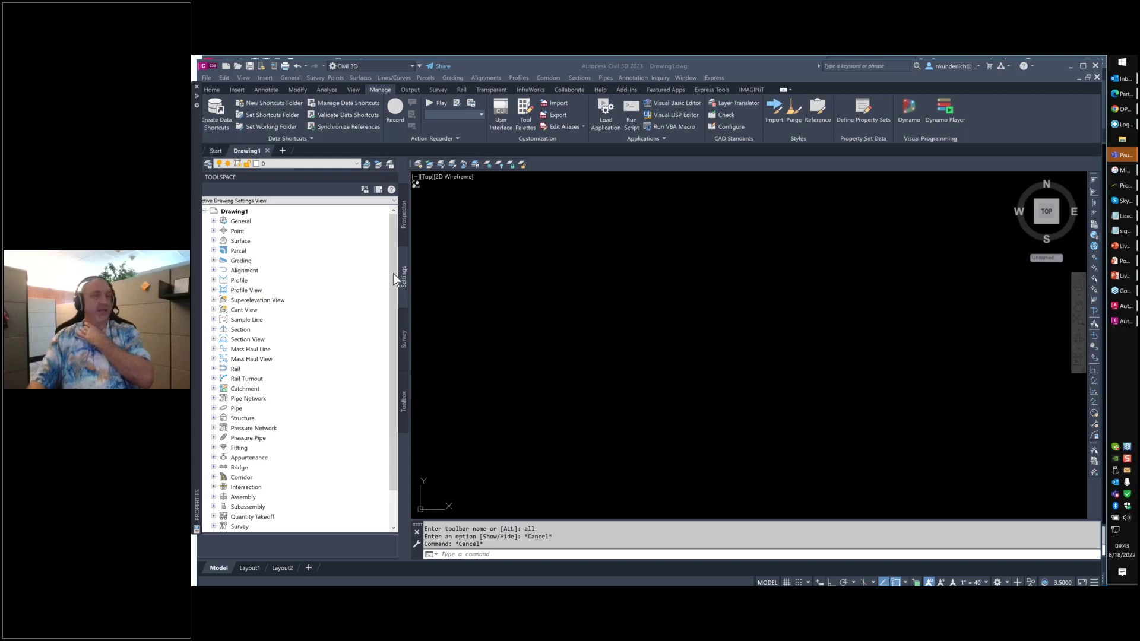
pyautogui.click(631, 247)
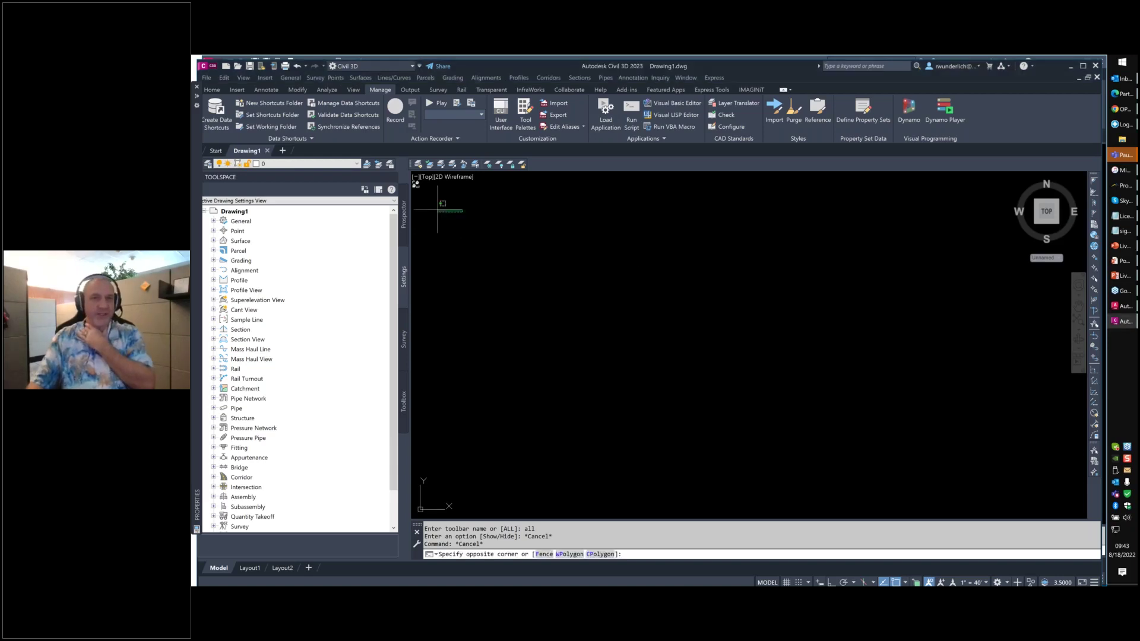
# - Use the Layers toolbar to make C-BRDG-DECK current, show the Home tools for comparison, and switch the current layer to C-PROP-BNDY
pyautogui.click(357, 165)
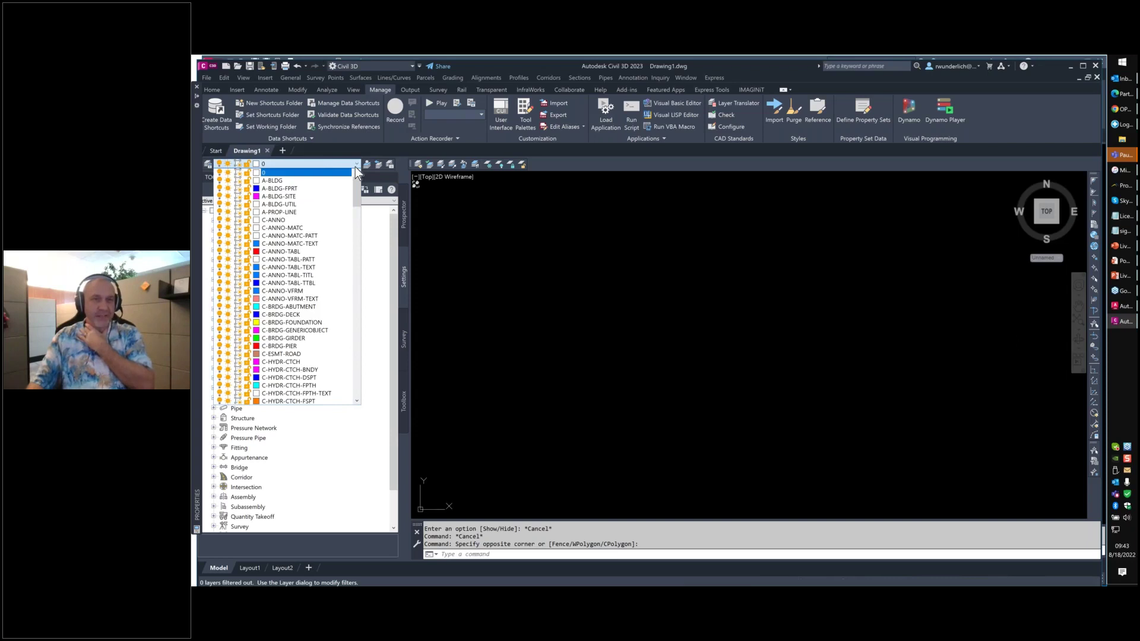
pyautogui.click(285, 315)
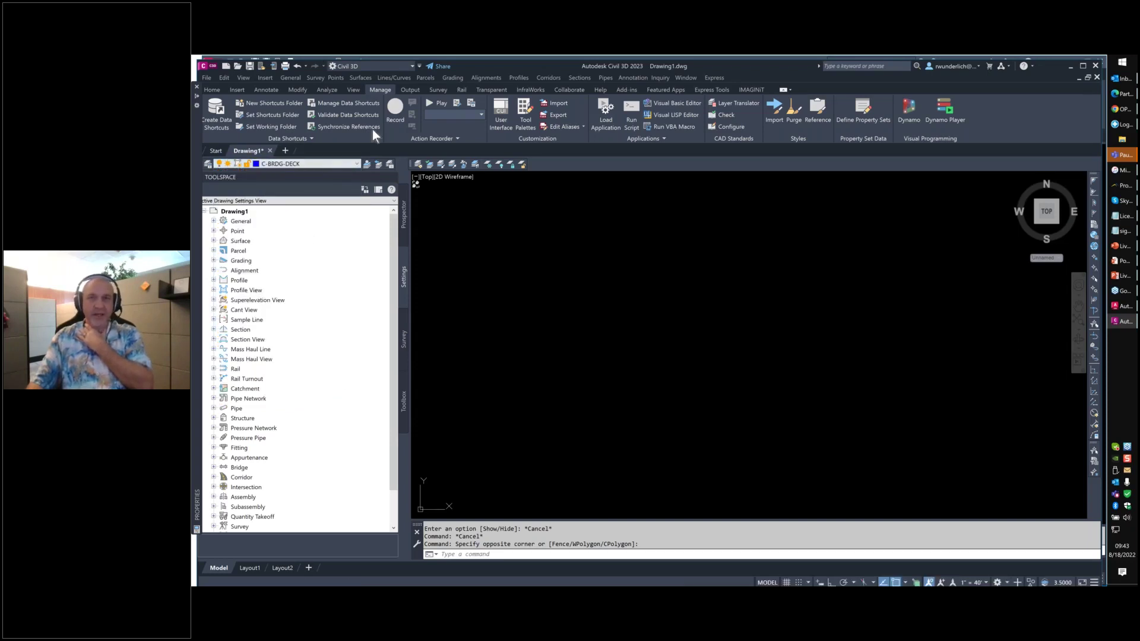
pyautogui.click(212, 90)
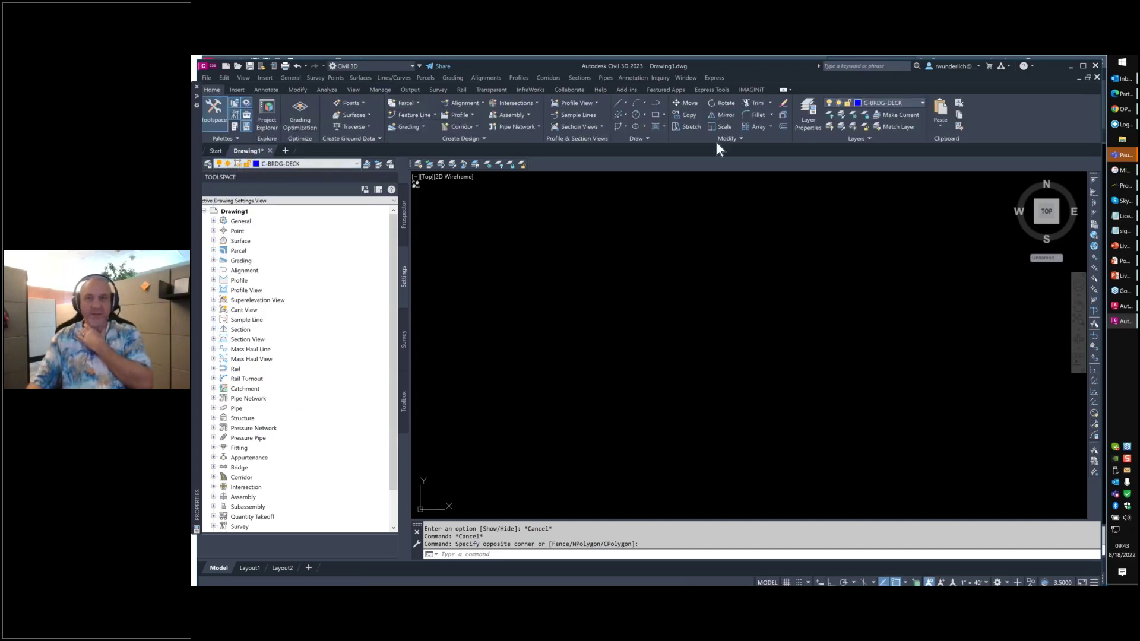
pyautogui.click(321, 164)
pyautogui.scroll(-3, 288, 321)
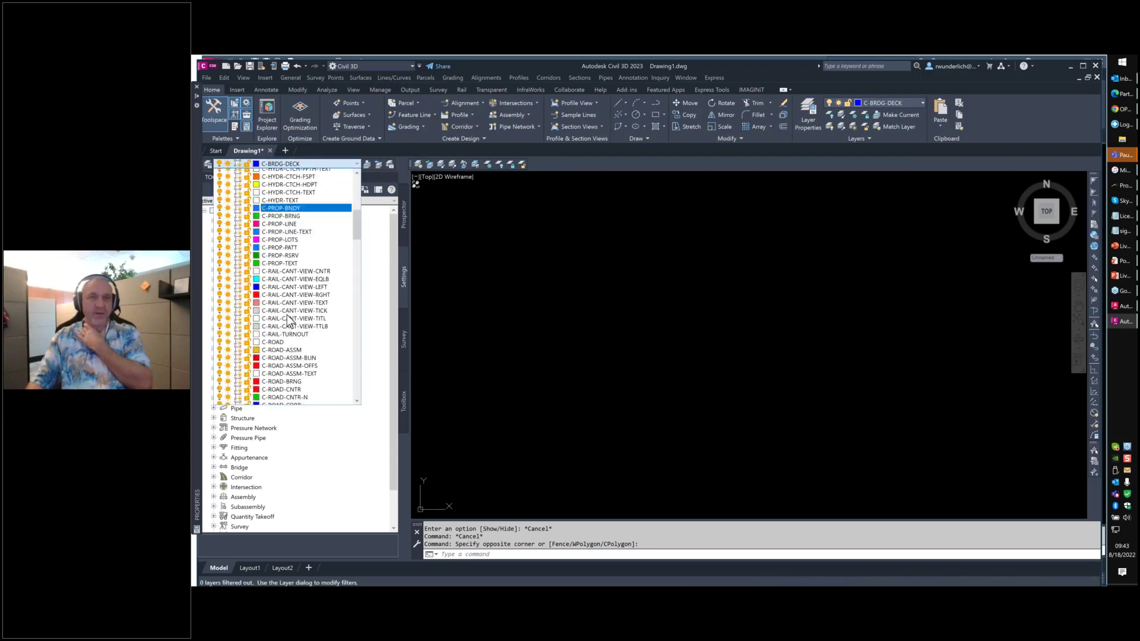
pyautogui.click(281, 207)
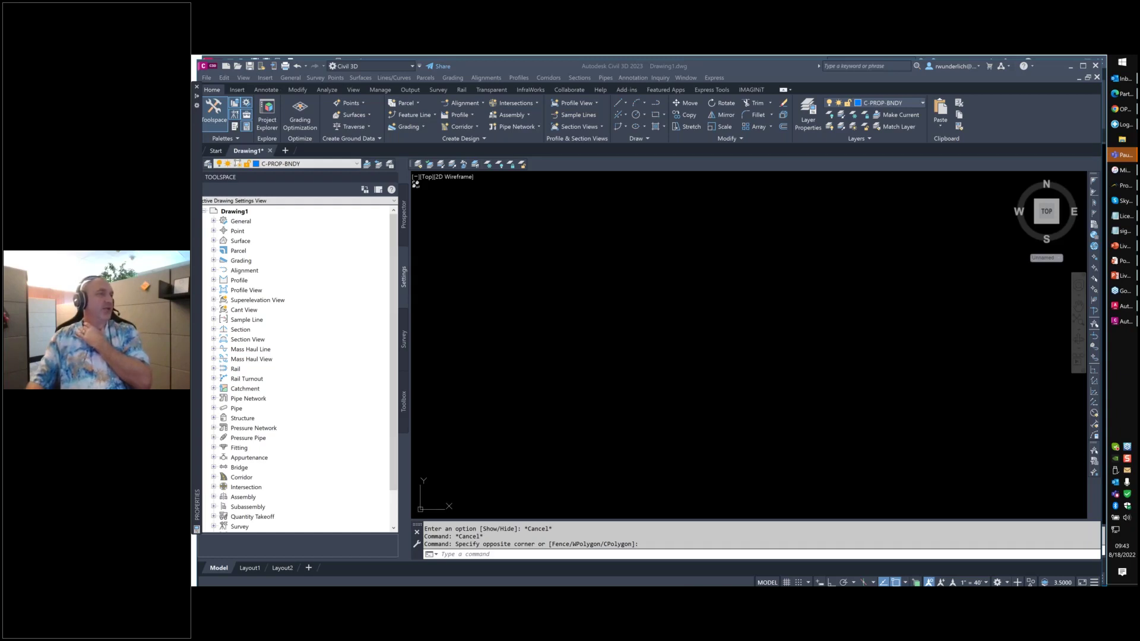
# - Close Civil 3D and return to the AutoCAD drawing with the GGGGG text
pyautogui.click(1096, 65)
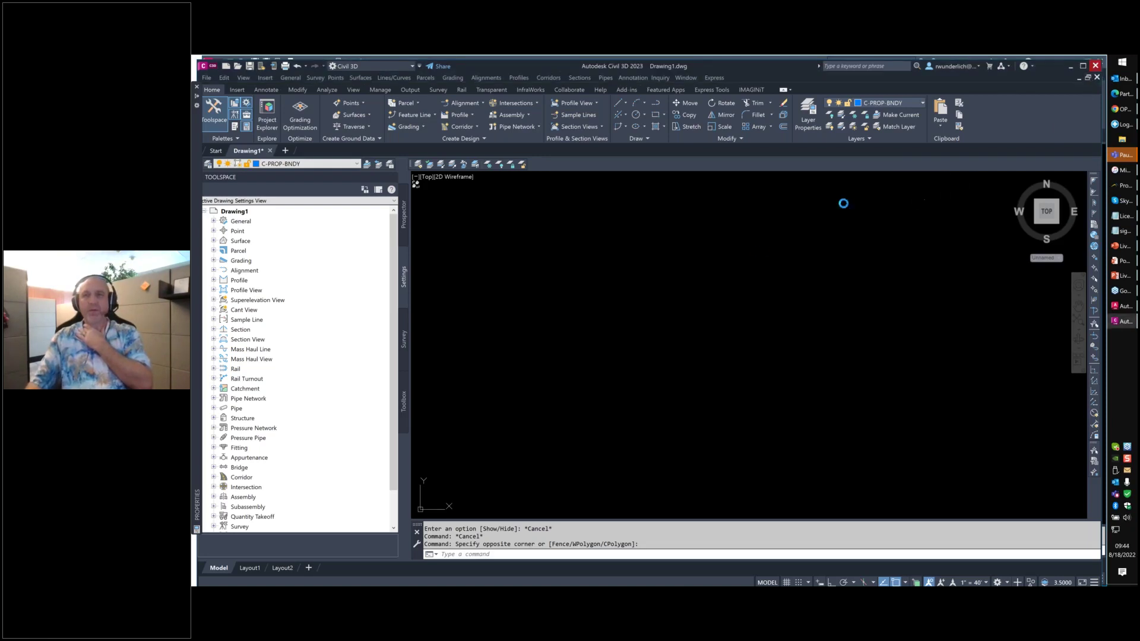
pyautogui.click(649, 353)
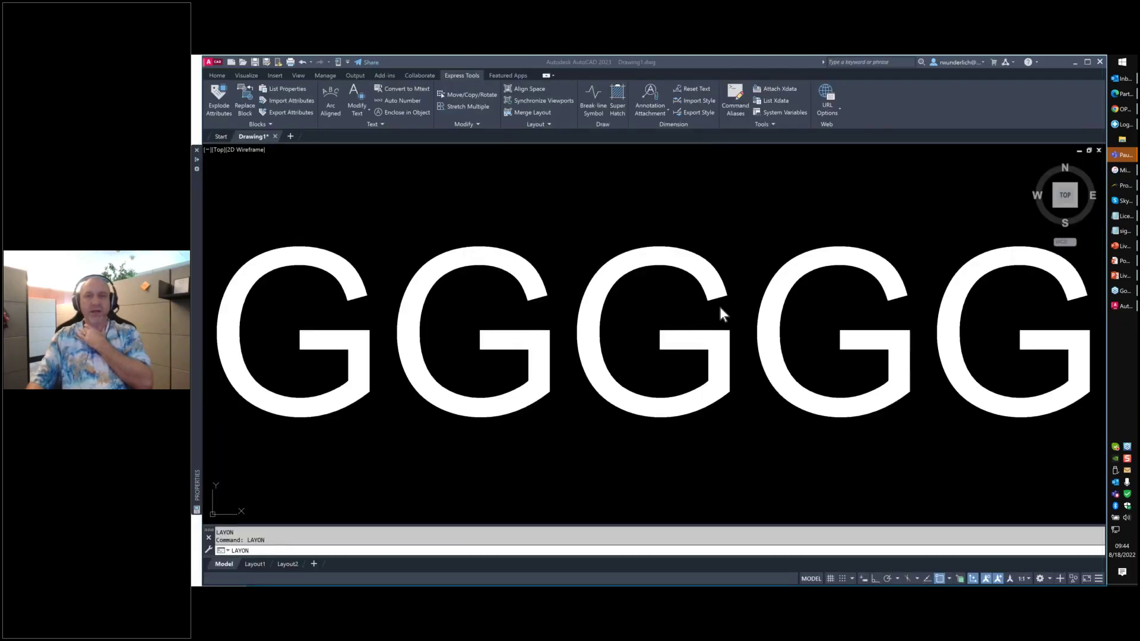
# - Cancel LAYON, select the GGGGG text, and view the commands offered for it without running any
pyautogui.scroll(-4, 718, 305)
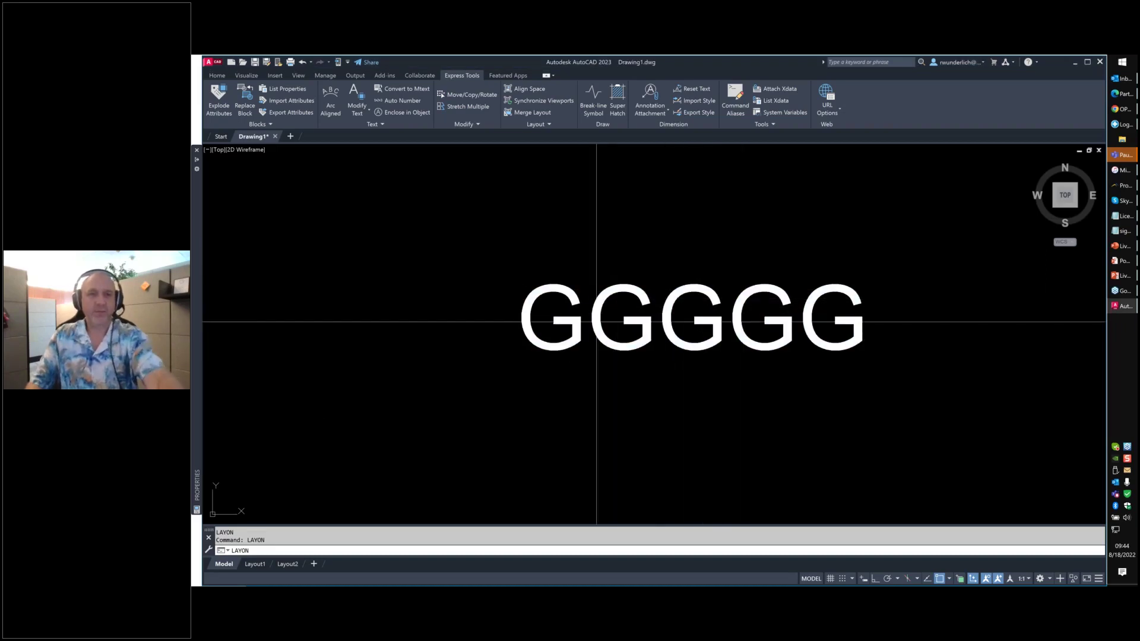
pyautogui.press('Escape')
pyautogui.click(652, 315)
pyautogui.click(619, 299)
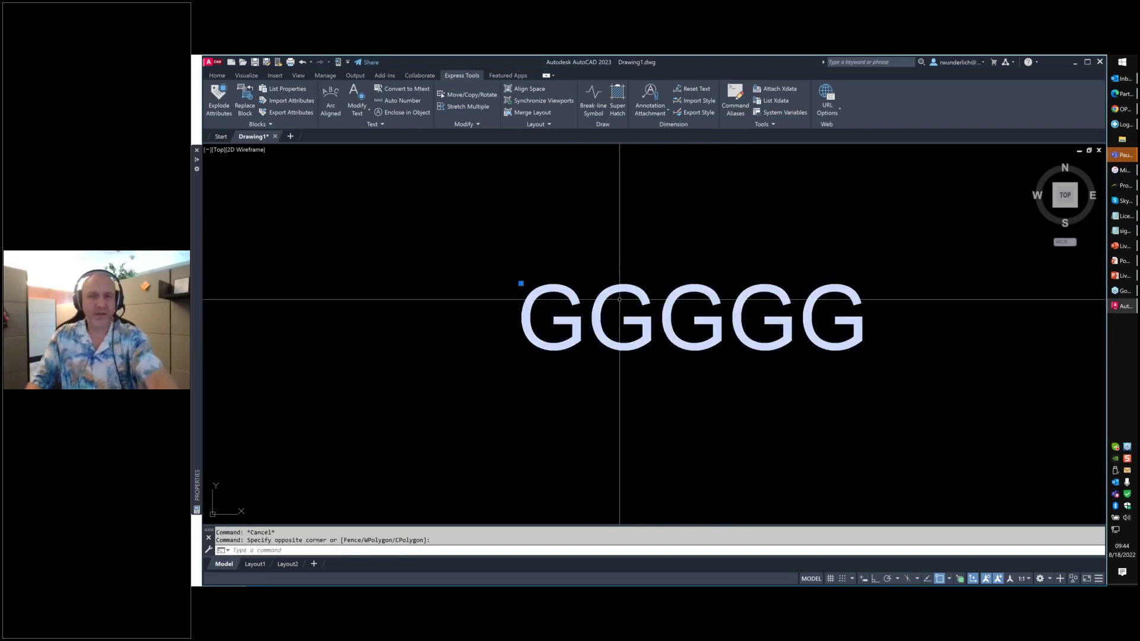
pyautogui.rightClick(617, 291)
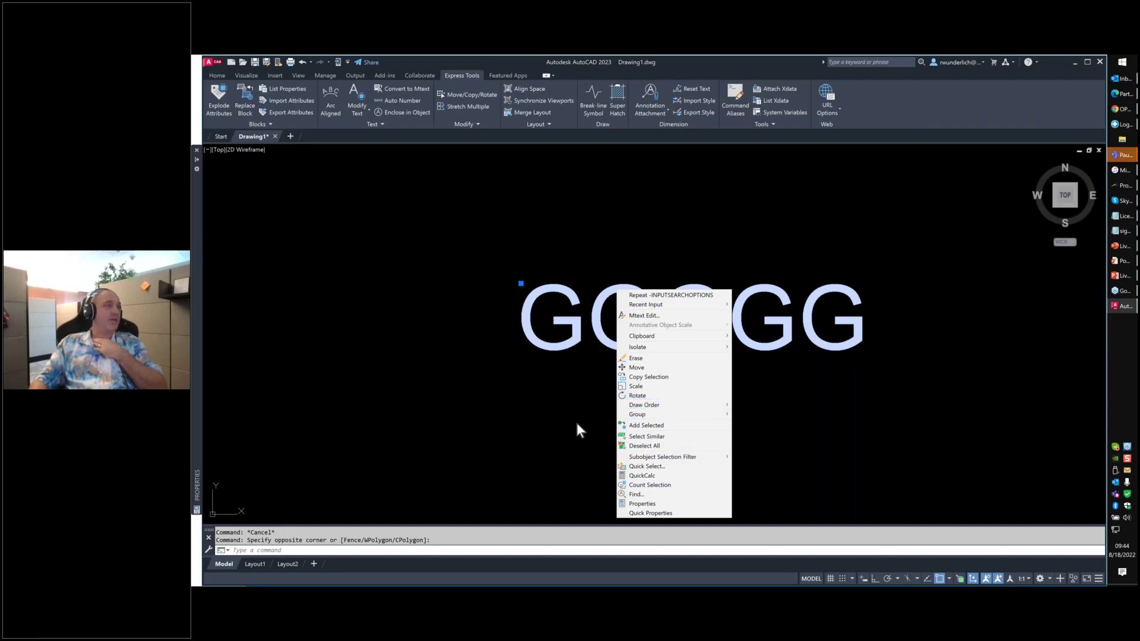
pyautogui.click(532, 402)
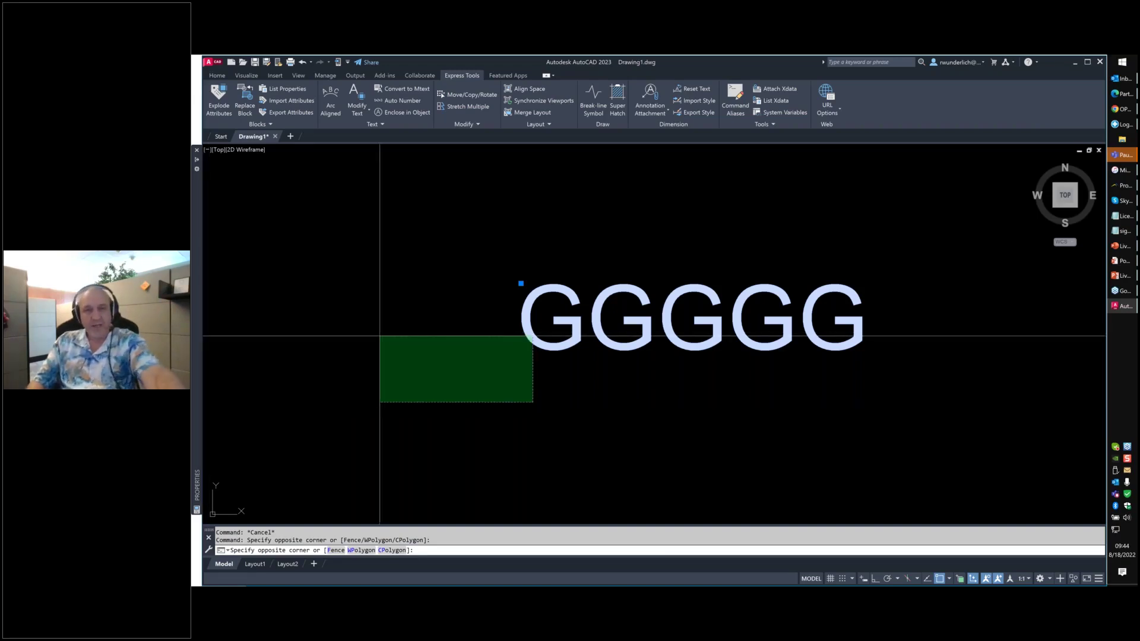
pyautogui.press('Escape')
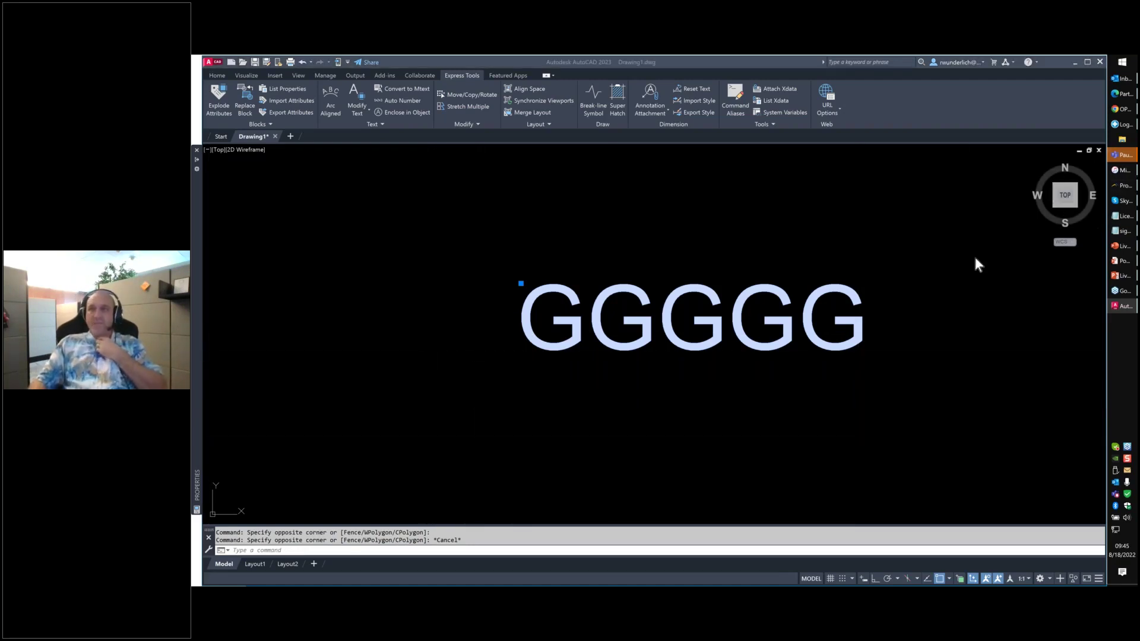
# - Switch to File Explorer, open C:\Working Data, and widen the window to show the Size column
pyautogui.press('super+e')
pyautogui.doubleClick(551, 299)
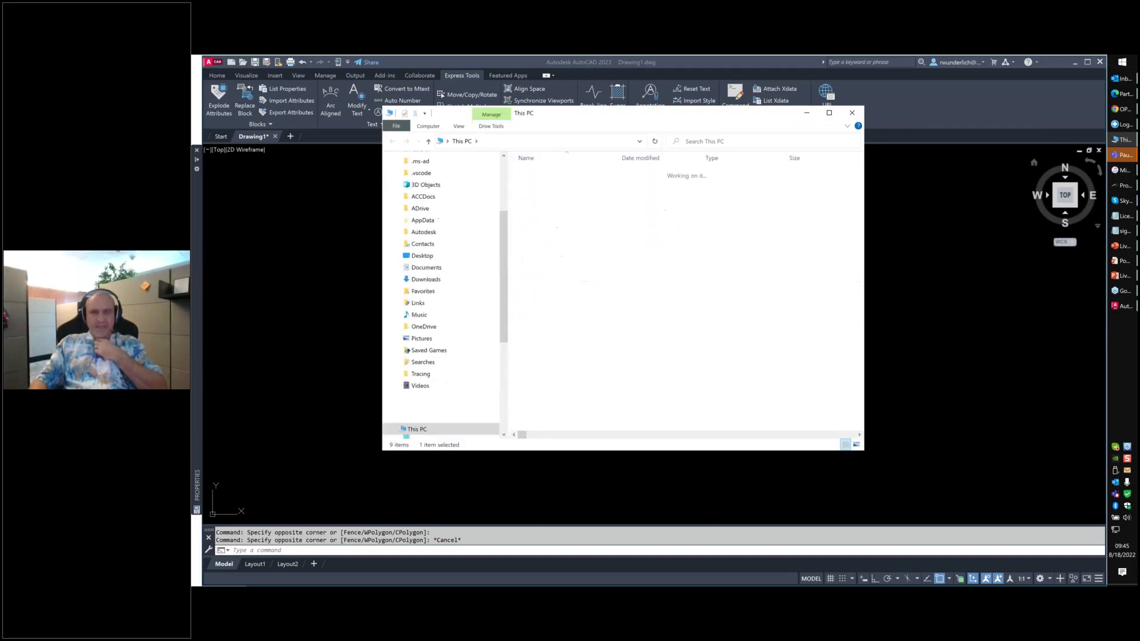
pyautogui.doubleClick(550, 326)
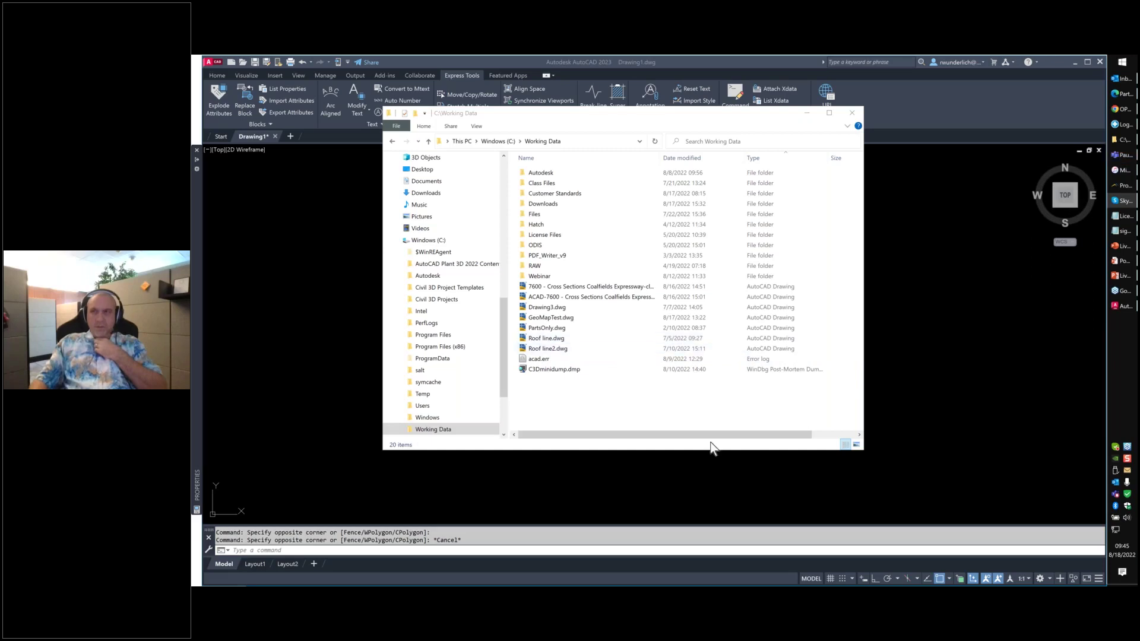
pyautogui.click(758, 286)
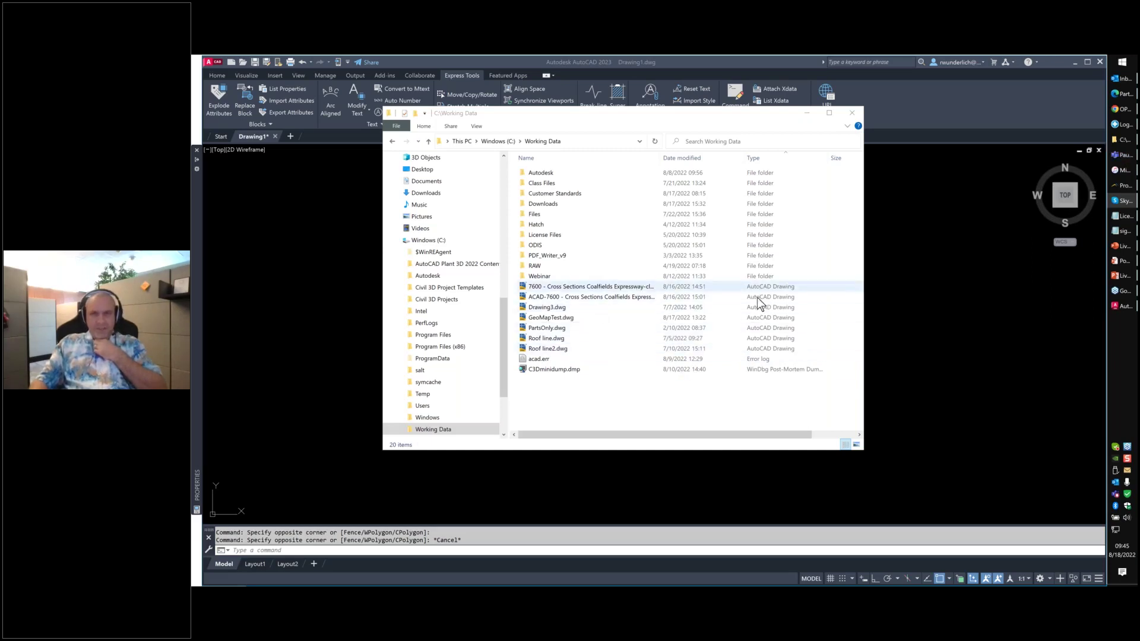
pyautogui.moveTo(754, 432)
pyautogui.mouseDown()
pyautogui.moveTo(803, 433)
pyautogui.moveTo(759, 433)
pyautogui.mouseUp()
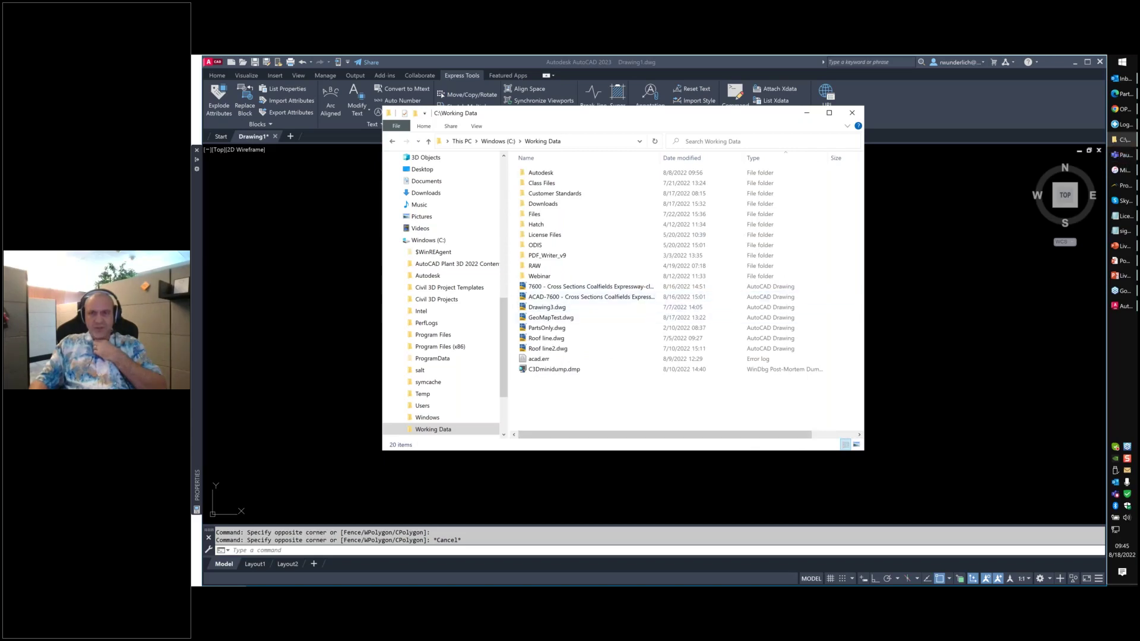
pyautogui.moveTo(889, 293); pyautogui.dragTo(1014, 292)
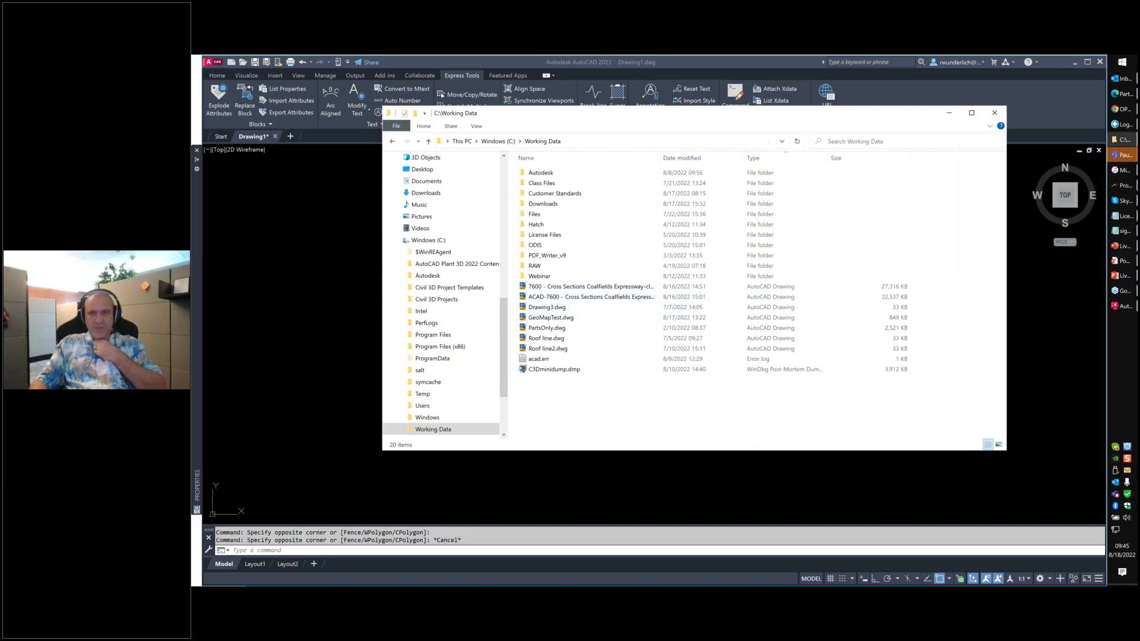
# - Check the additional detail columns available for the Working Data folder, and close the list without changes
pyautogui.rightClick(711, 160)
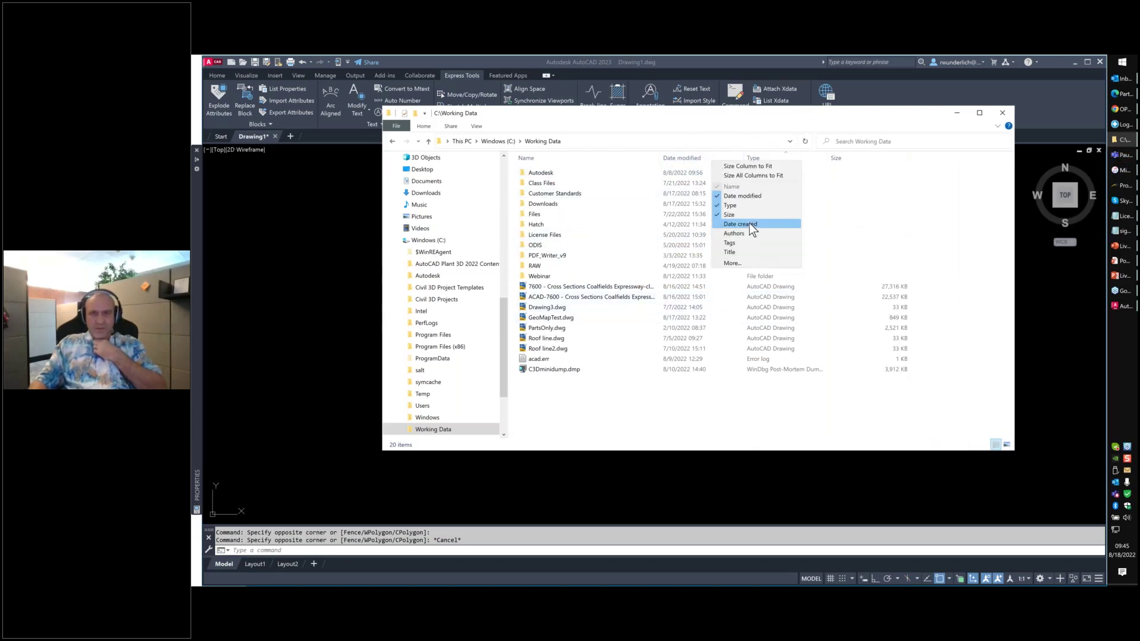
pyautogui.click(734, 263)
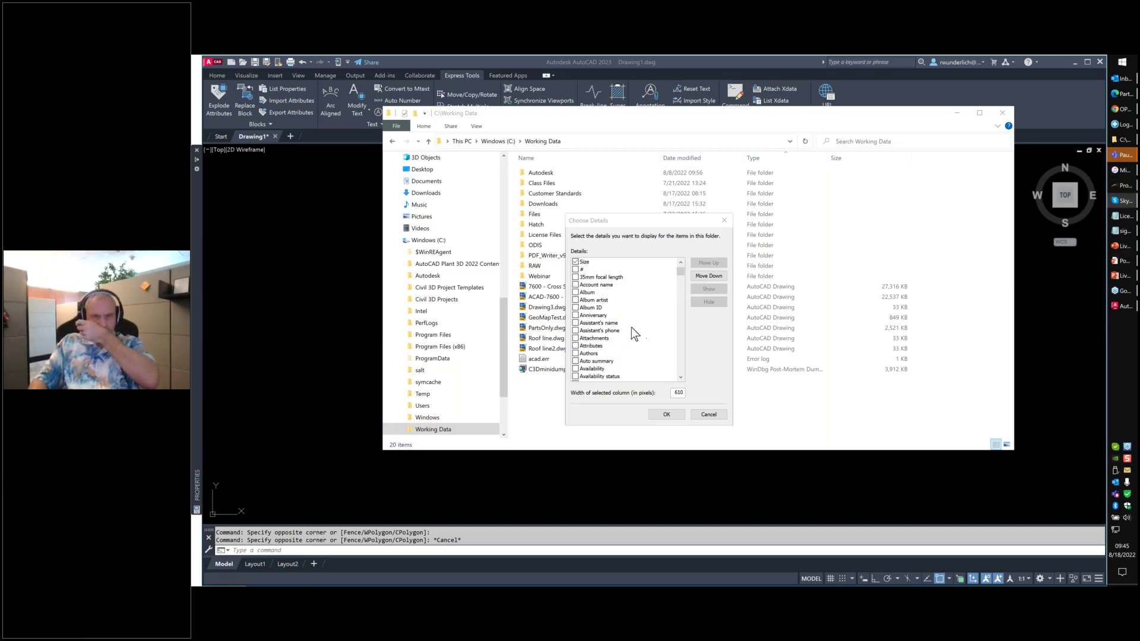
pyautogui.scroll(-4, 628, 324)
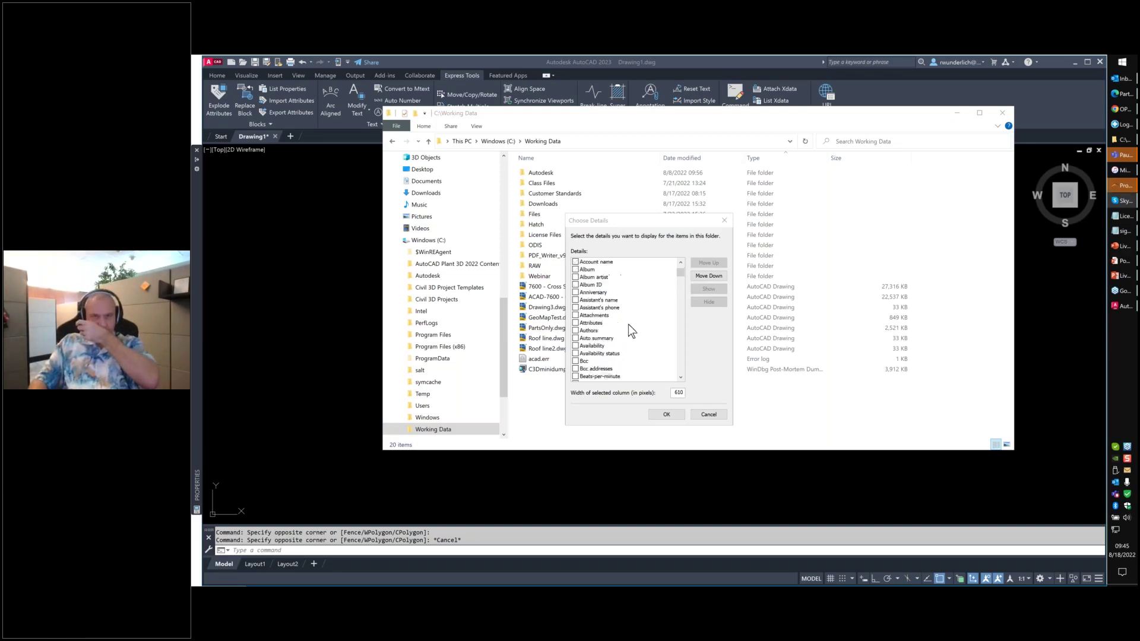
pyautogui.click(724, 220)
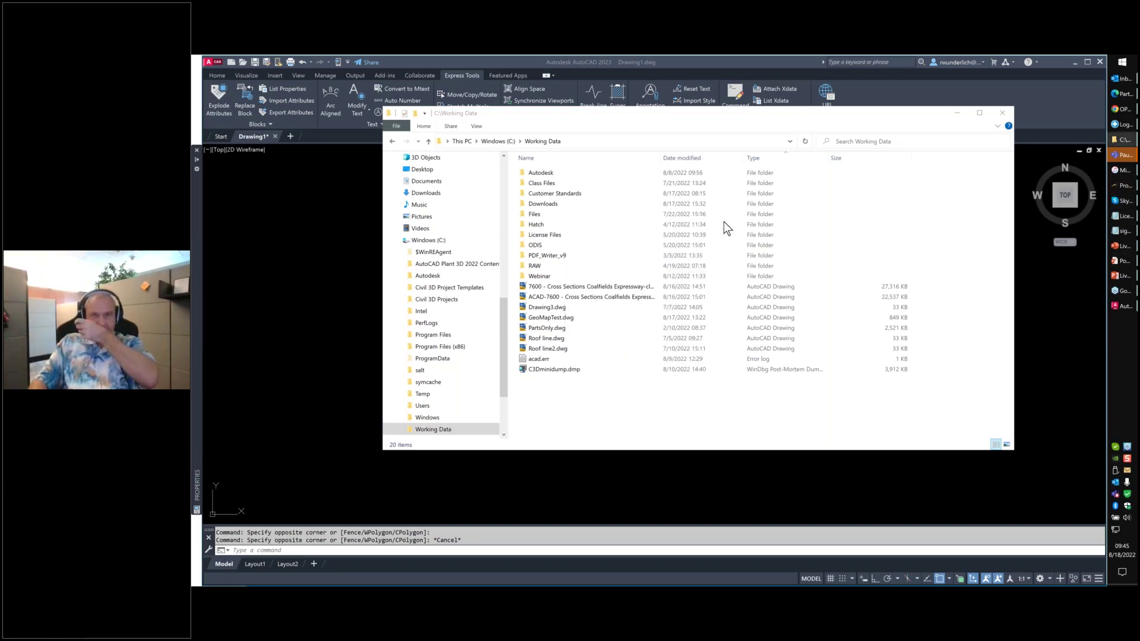
# - Open Class Files\Civil 3D Projects\Civil3D-Training\Profiles and select PRF1-Profile-Complete.dwg
pyautogui.doubleClick(550, 184)
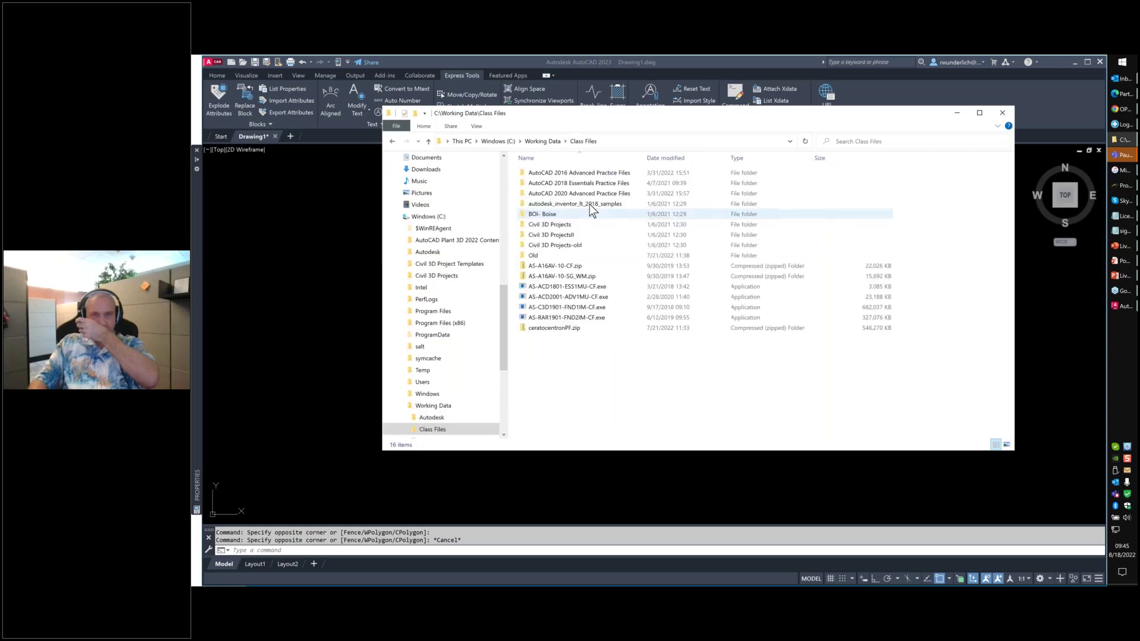
pyautogui.doubleClick(547, 225)
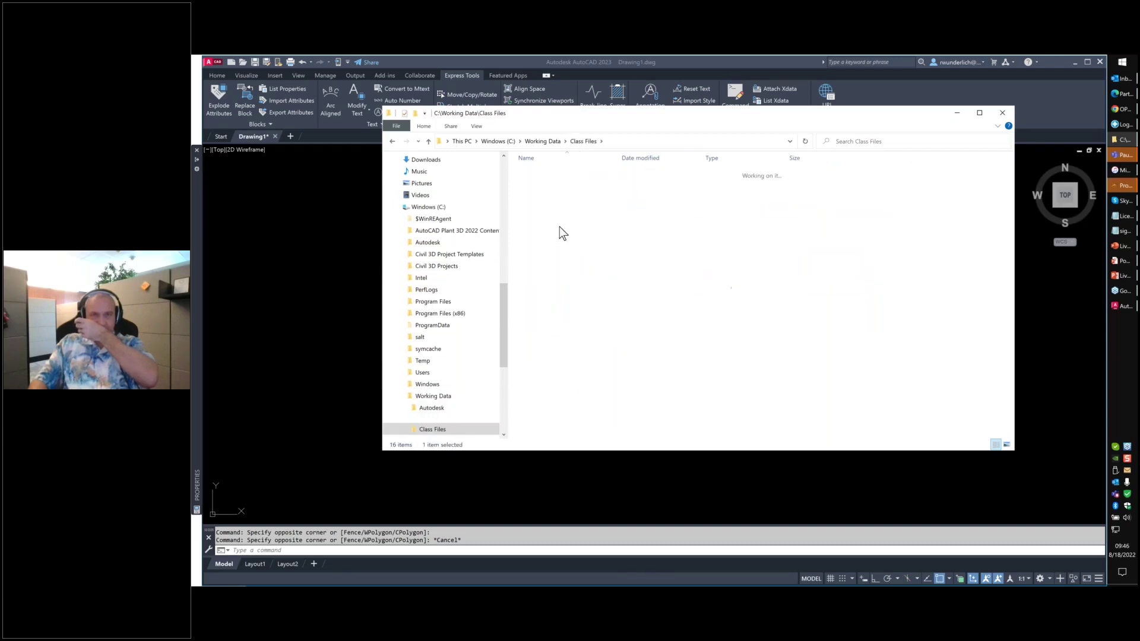
pyautogui.doubleClick(541, 173)
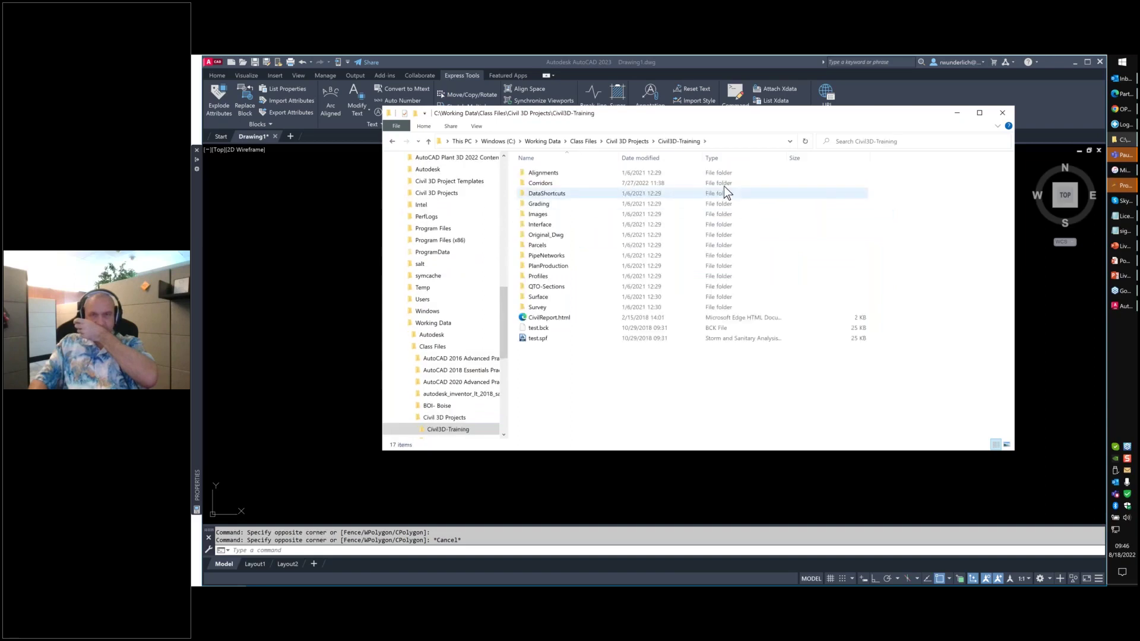
pyautogui.doubleClick(559, 274)
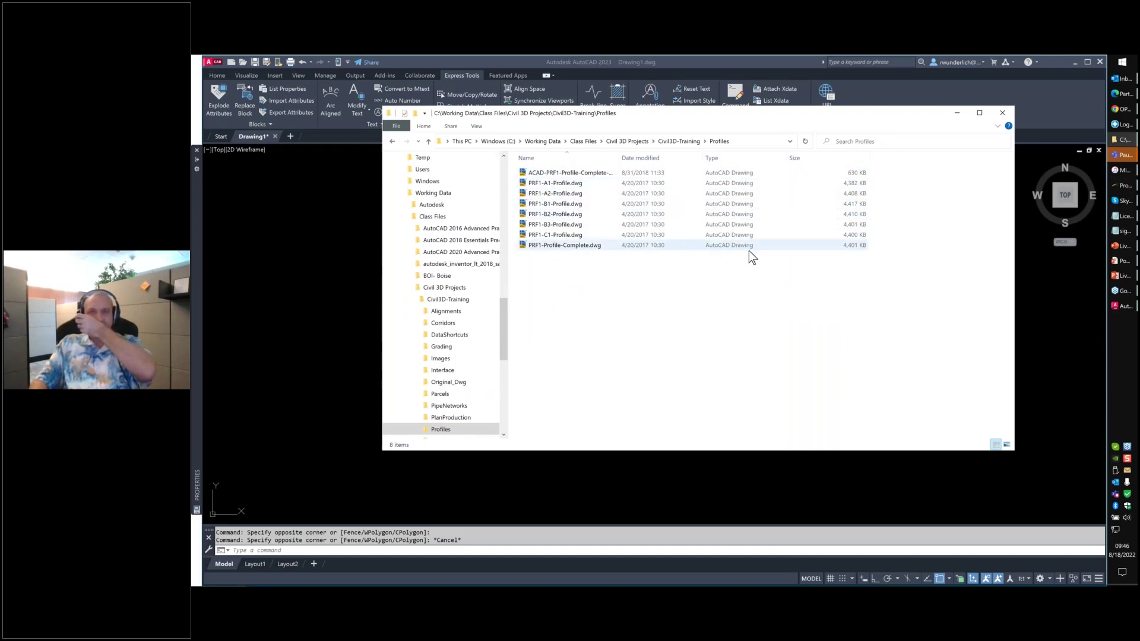
pyautogui.rightClick(575, 249)
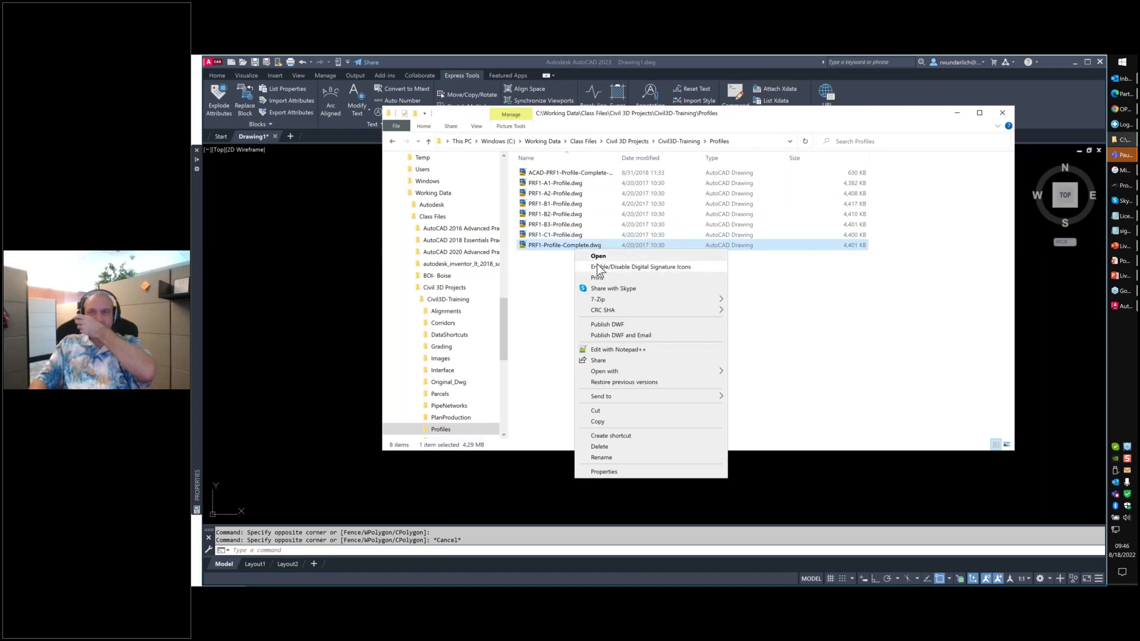
# - Look through the Profiles folder's available file details for one useful for drawings, and cancel without changes
pyautogui.rightClick(735, 157)
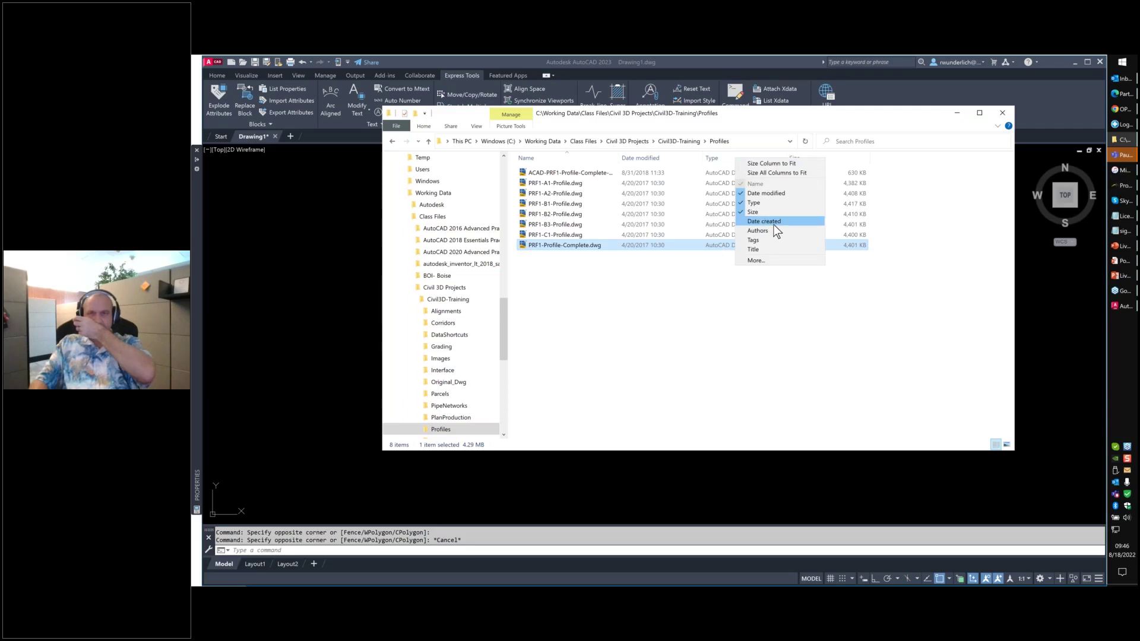
pyautogui.click(761, 258)
pyautogui.scroll(-5, 633, 323)
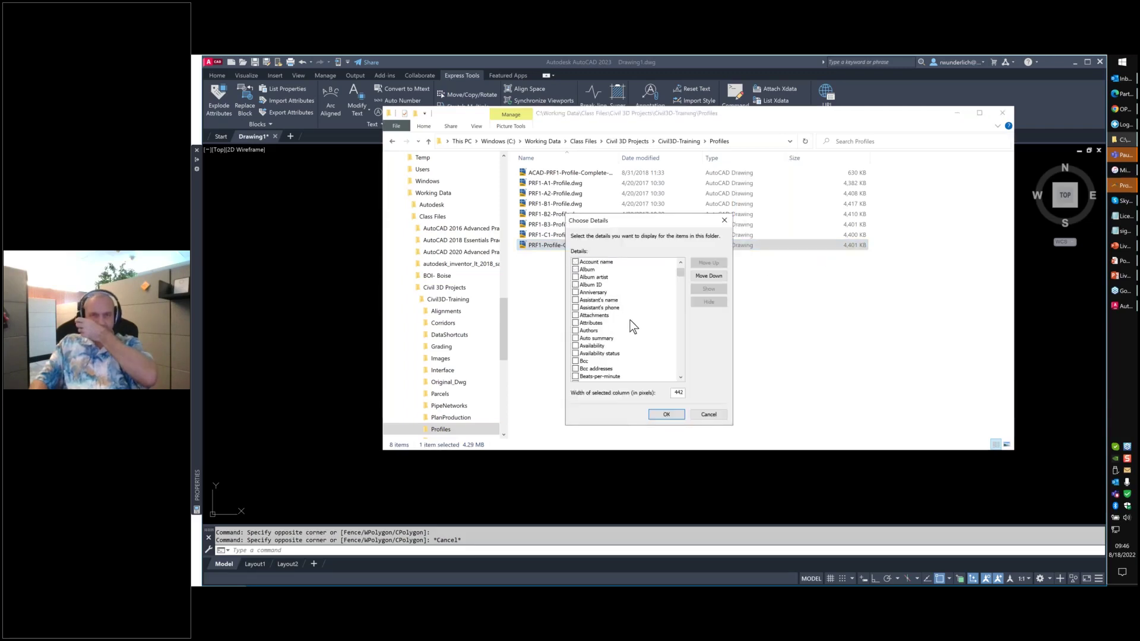
pyautogui.scroll(-18, 630, 322)
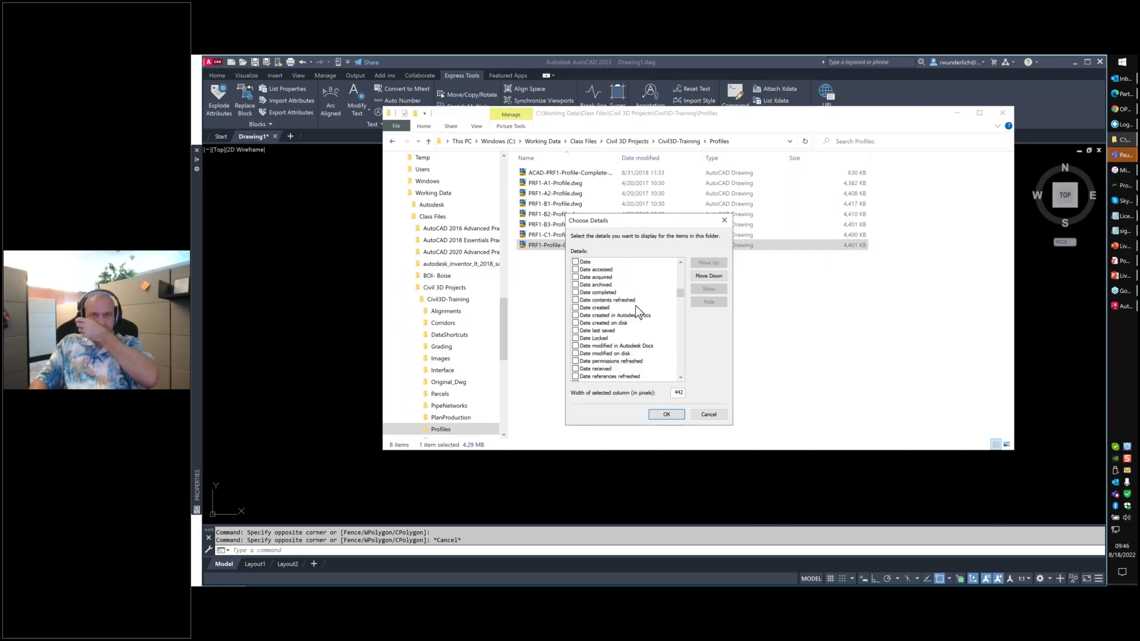
pyautogui.scroll(-15, 633, 316)
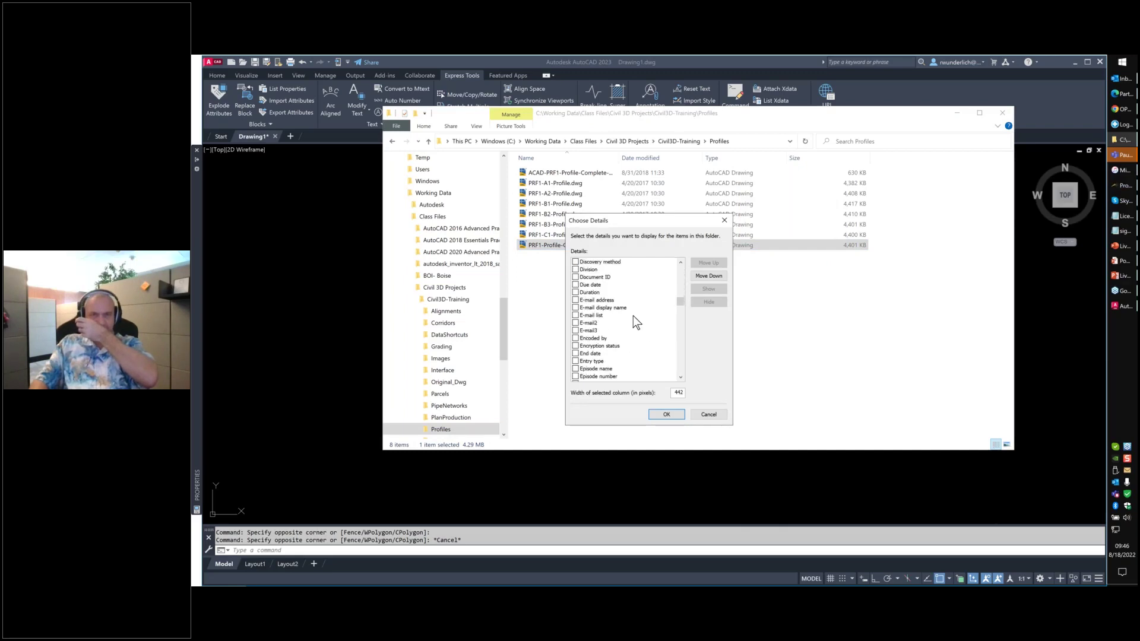
pyautogui.scroll(-20, 633, 310)
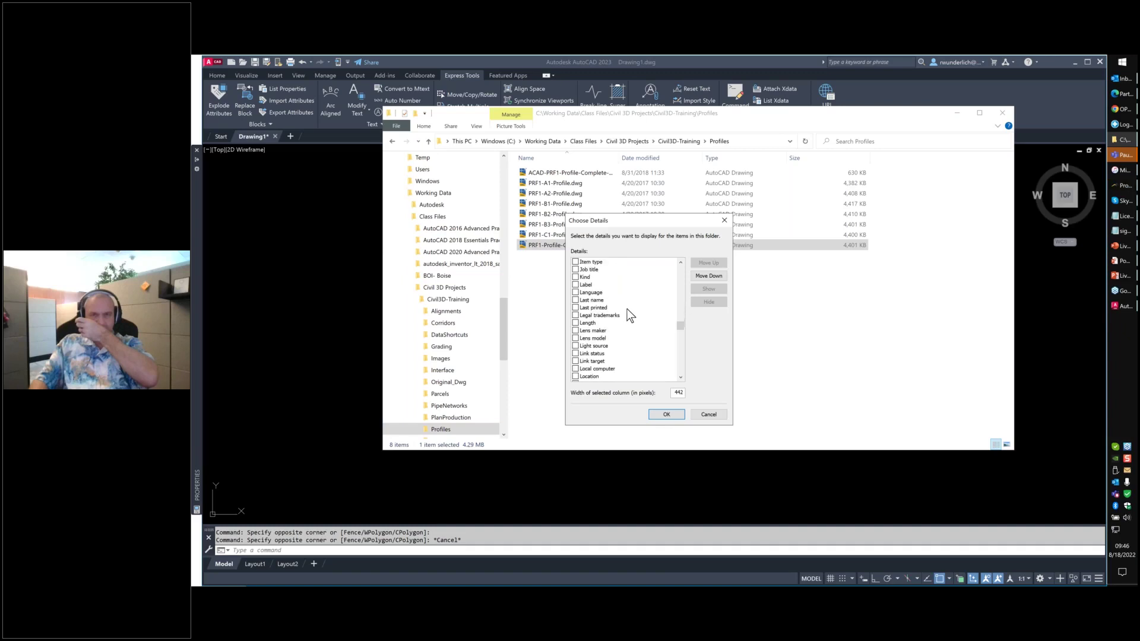
pyautogui.scroll(-8, 629, 307)
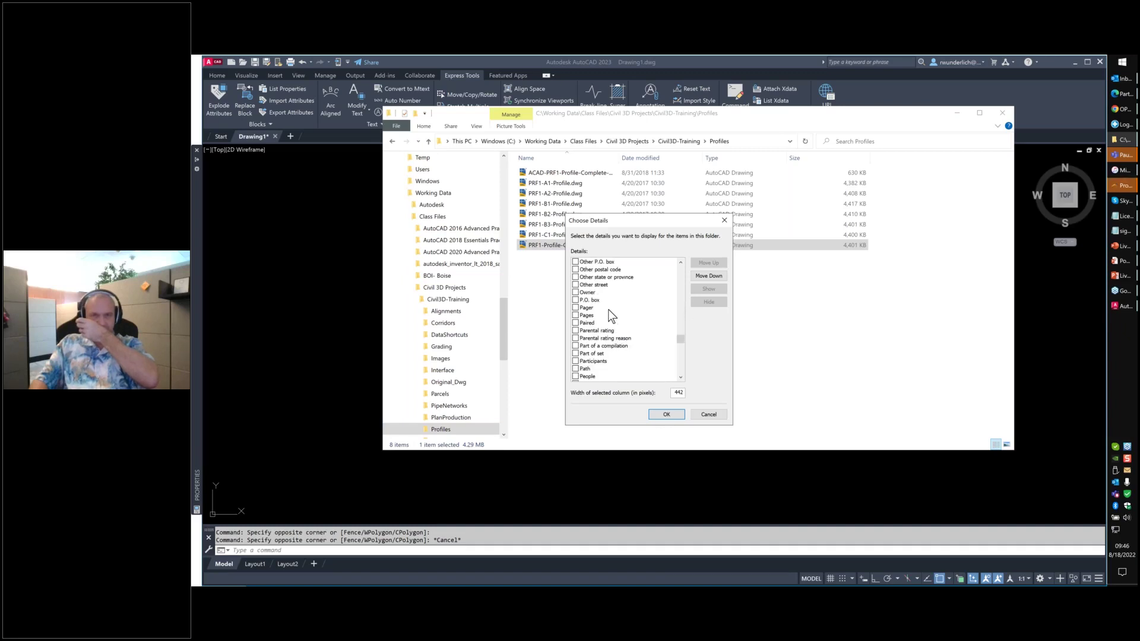
pyautogui.scroll(-2, 625, 330)
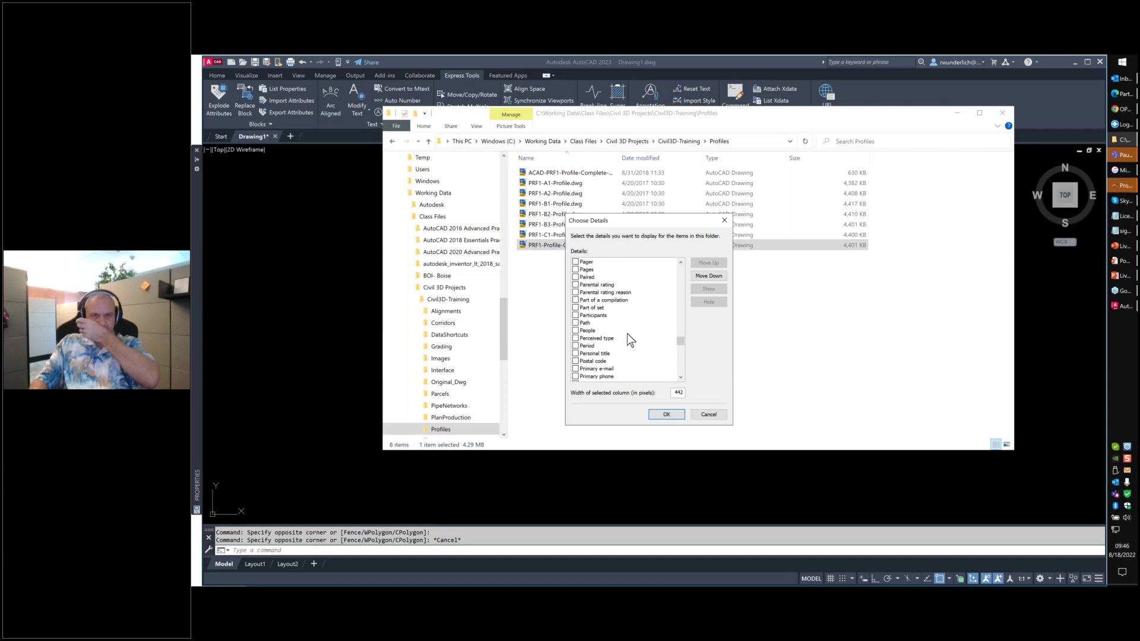
pyautogui.scroll(-2, 629, 345)
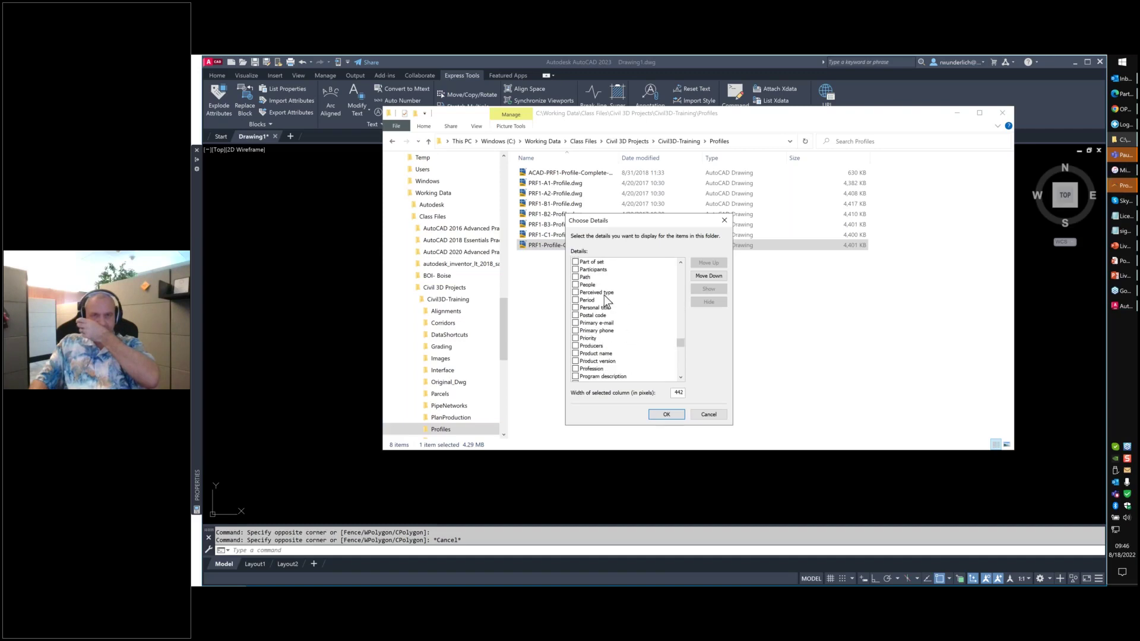
pyautogui.click(712, 418)
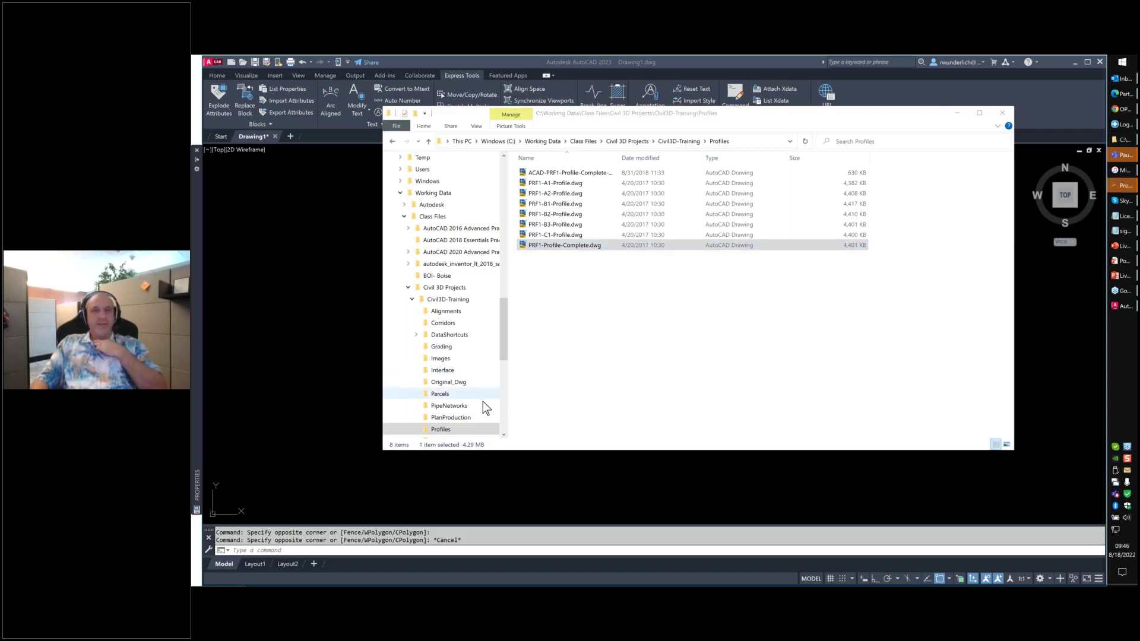
# - Minimize File Explorer to return to AutoCAD and clear the selection of the GGGGG text
pyautogui.click(957, 113)
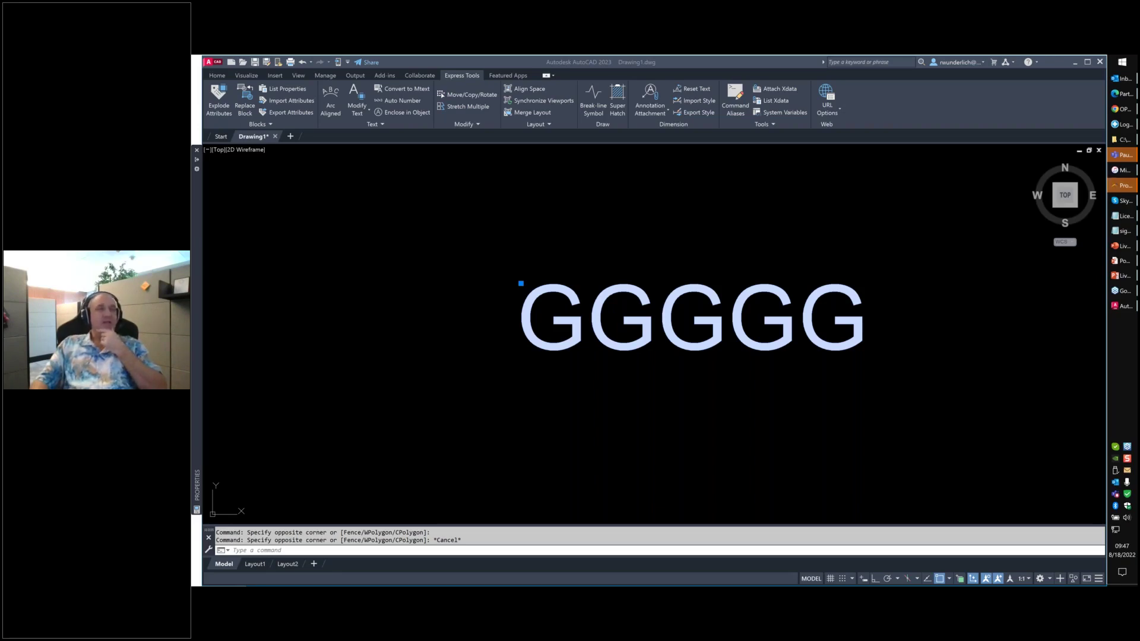
pyautogui.click(614, 239)
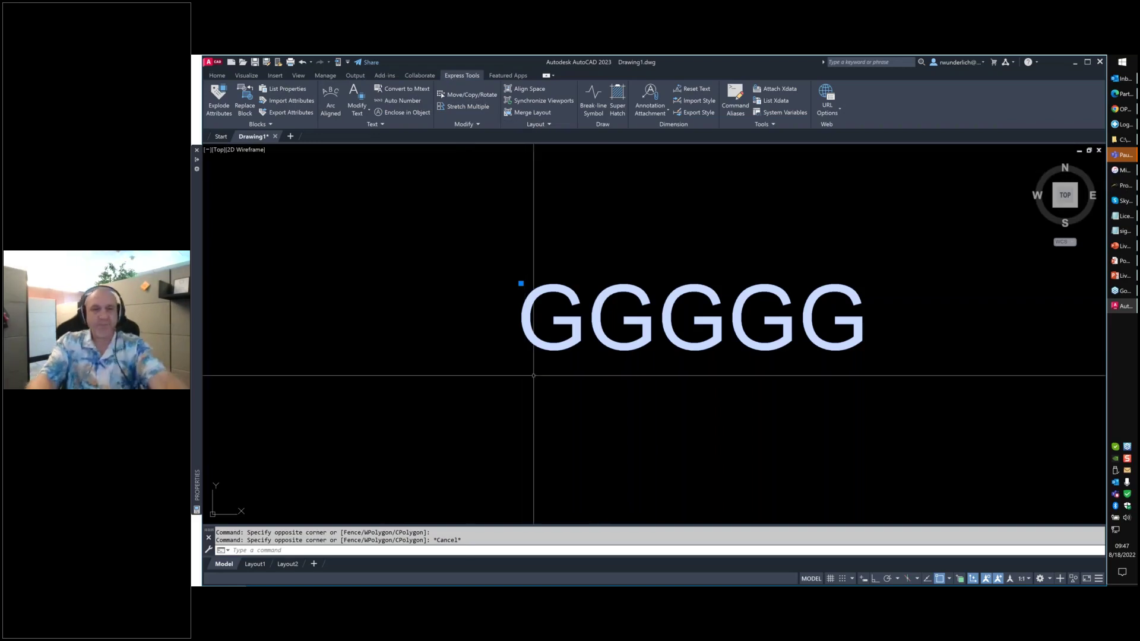
pyautogui.press('Escape')
pyautogui.press('Escape')
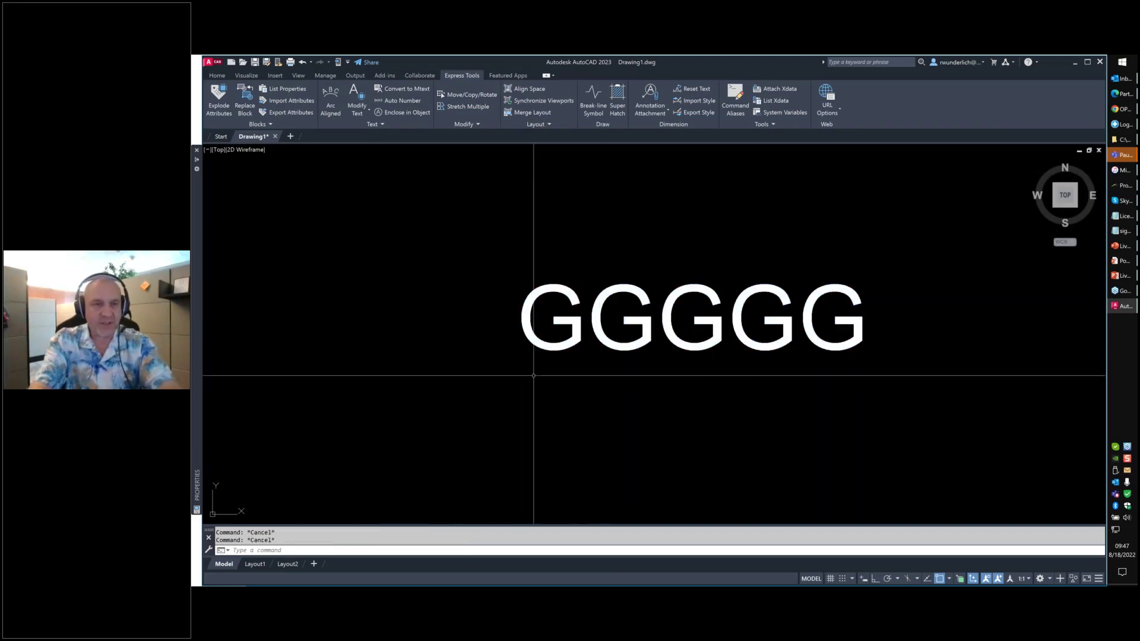
# - Try transferring the AutoCAD Classic workspace from the main customization file into a new file with CUI, and close without saving
pyautogui.write('cui')
pyautogui.press('Return')
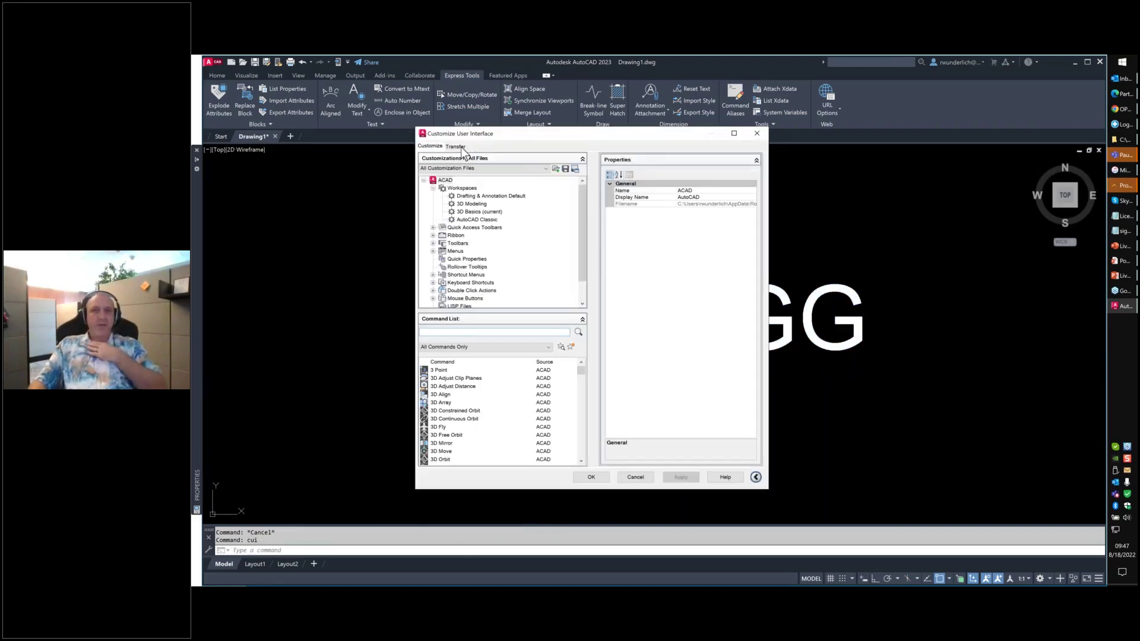
pyautogui.click(460, 147)
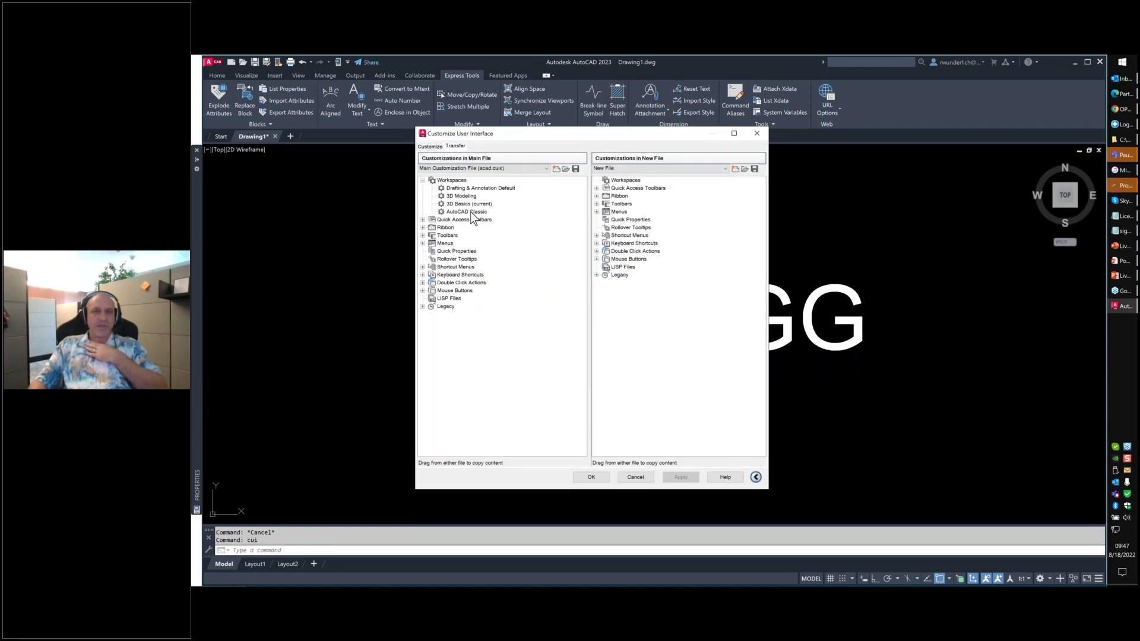
pyautogui.click(468, 212)
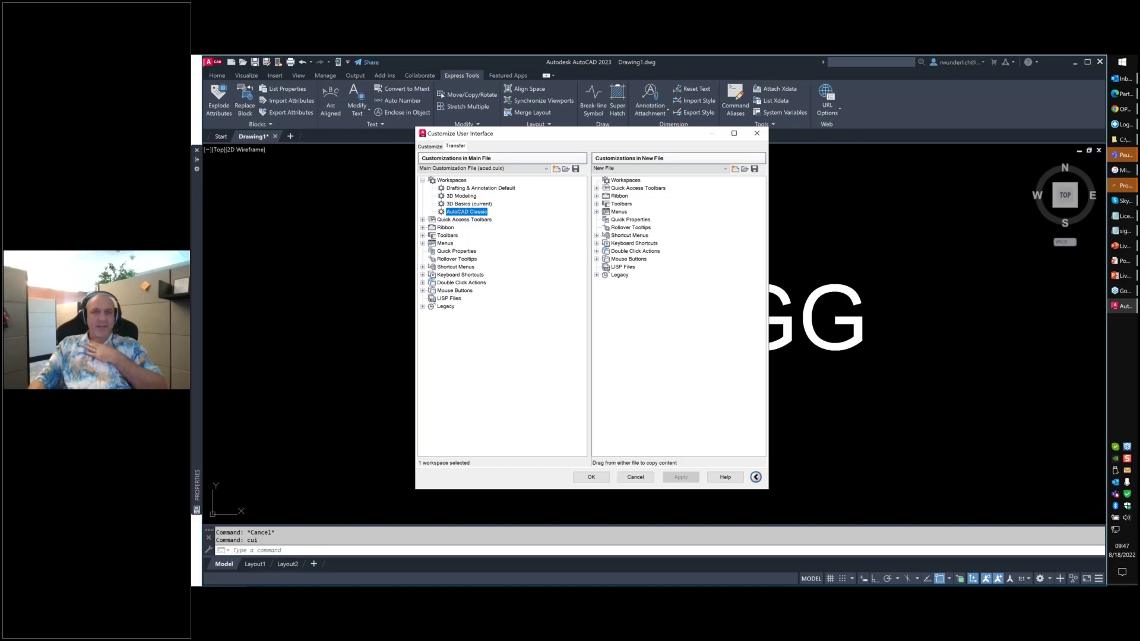
pyautogui.moveTo(469, 213); pyautogui.dragTo(627, 189)
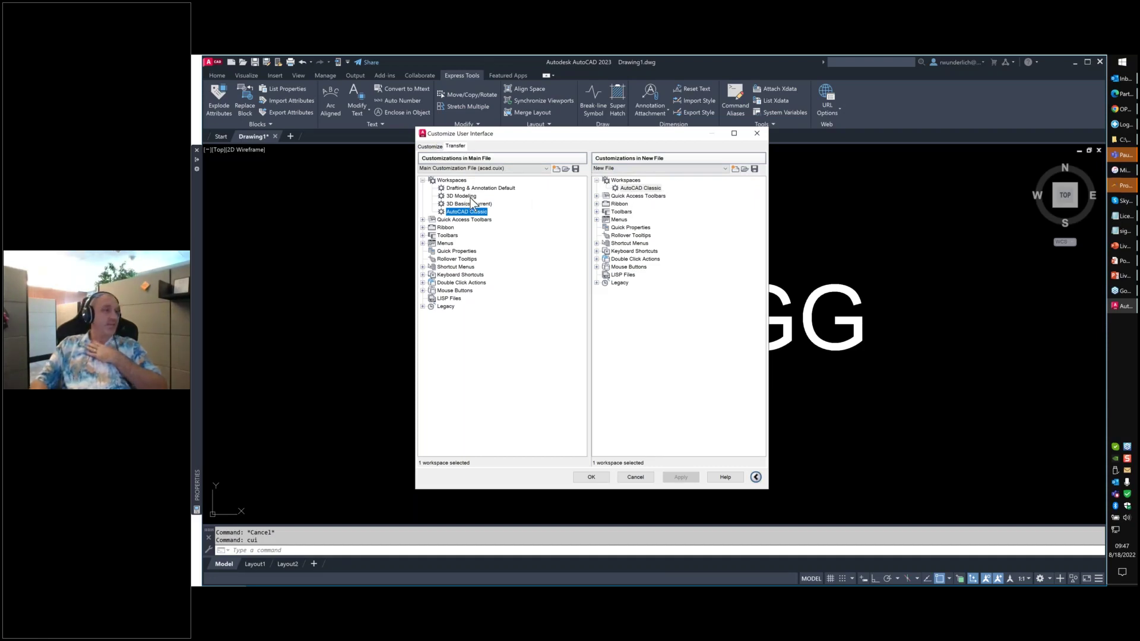
pyautogui.click(762, 135)
pyautogui.click(572, 412)
pyautogui.press('Escape')
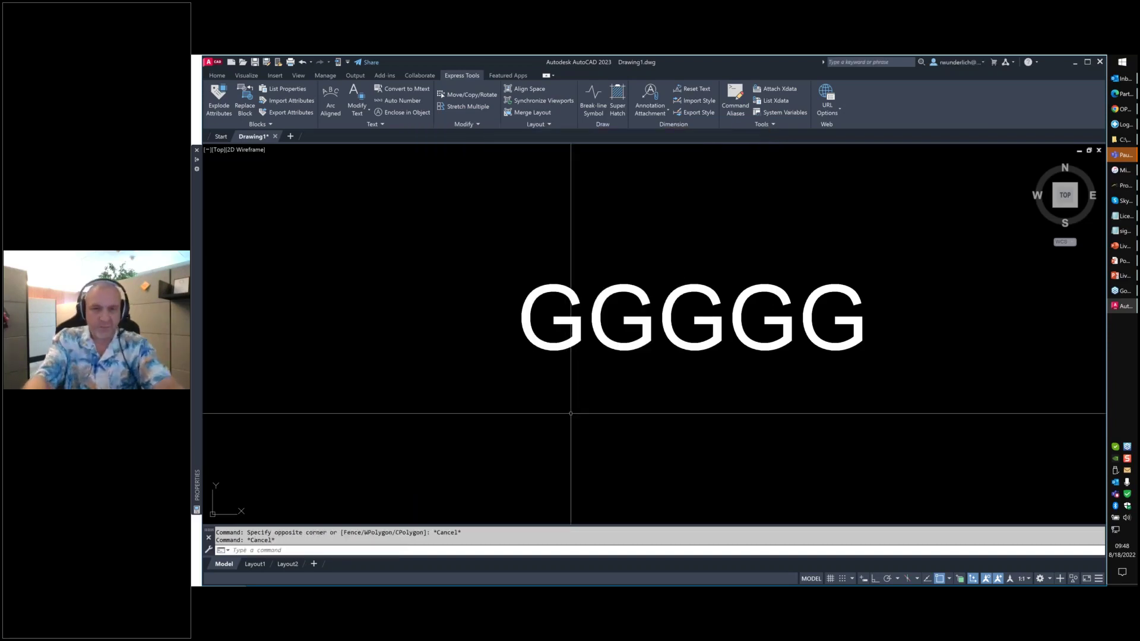
# - Examine the Support File Search Path entries in Options, and cancel without changes
pyautogui.write('optio')
pyautogui.press('Return')
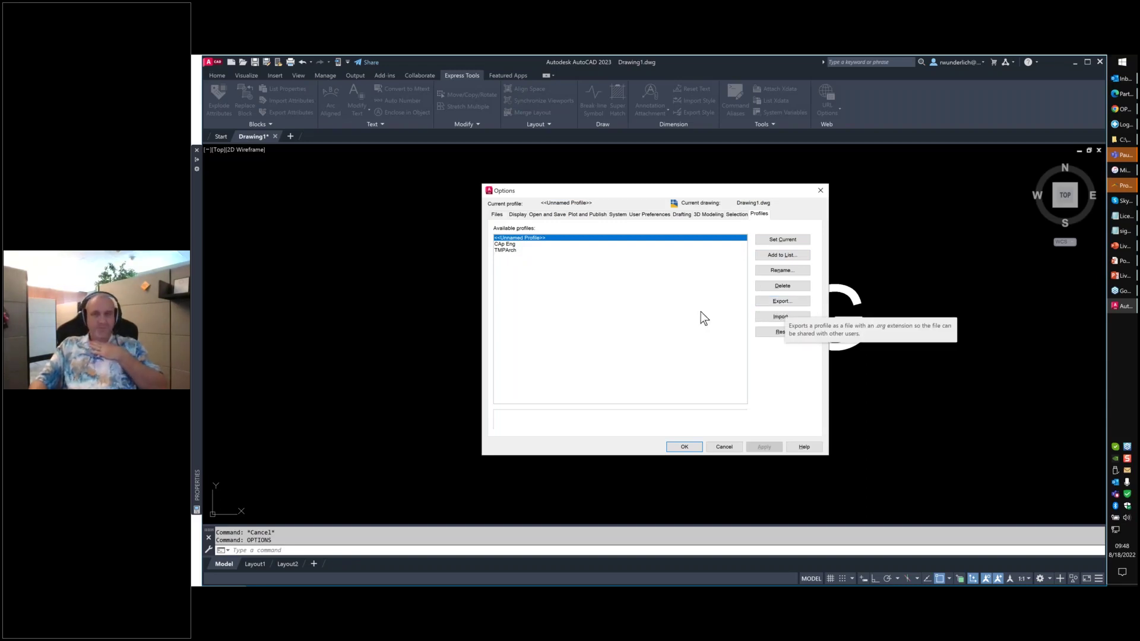
pyautogui.click(496, 214)
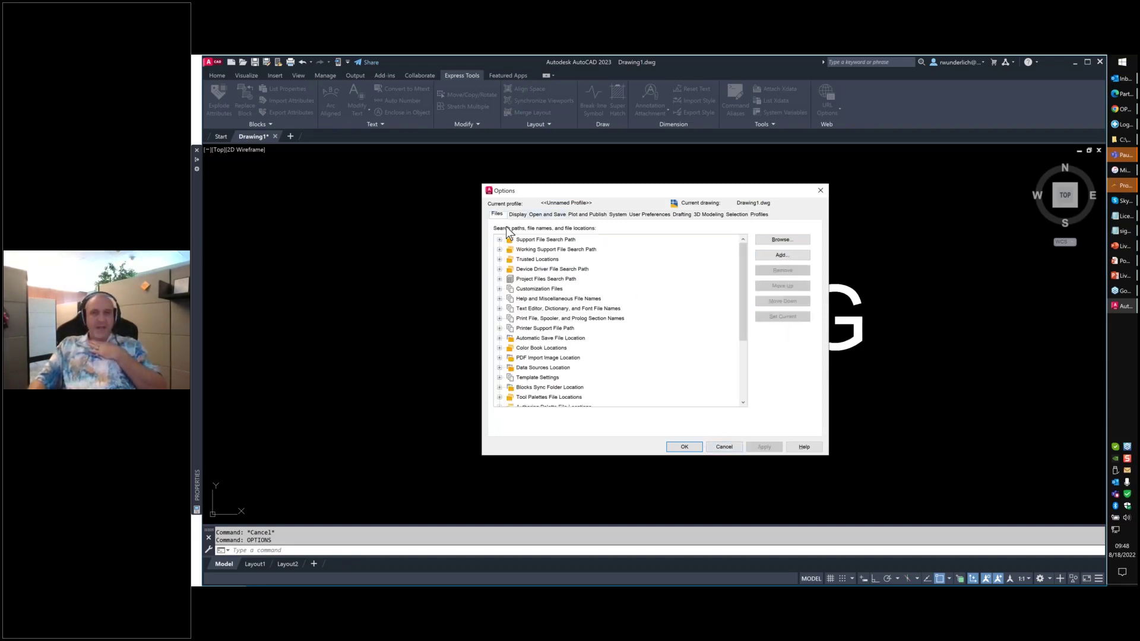
pyautogui.click(500, 240)
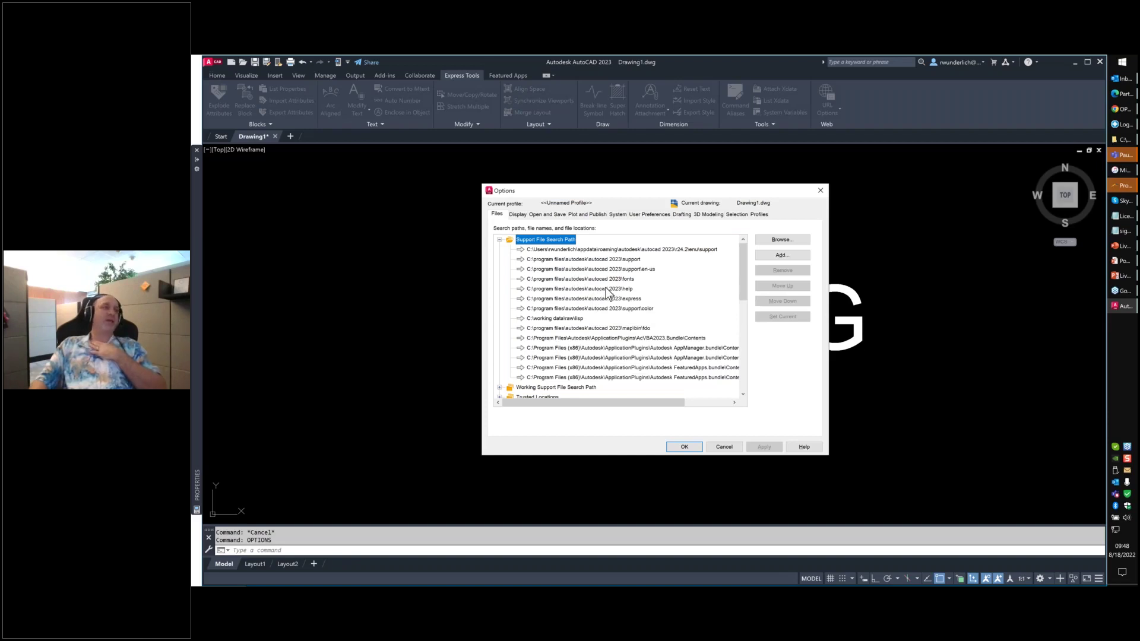
pyautogui.click(730, 446)
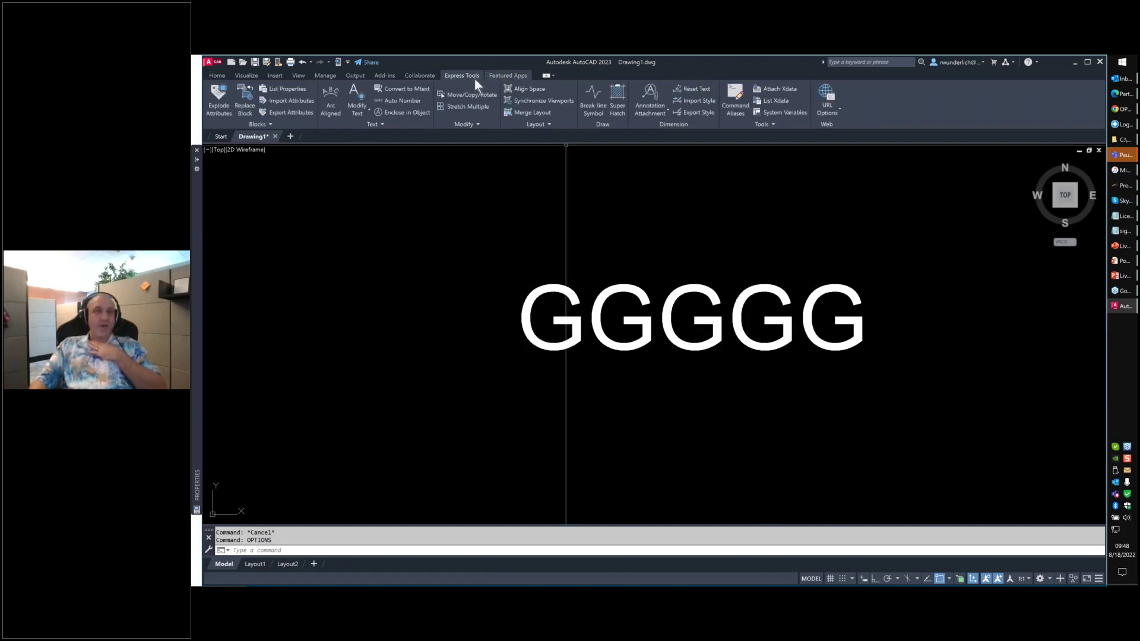
# - Check the System Variables Express Tool and its option for saving all variables to an .svf file, and cancel without saving
pyautogui.click(788, 113)
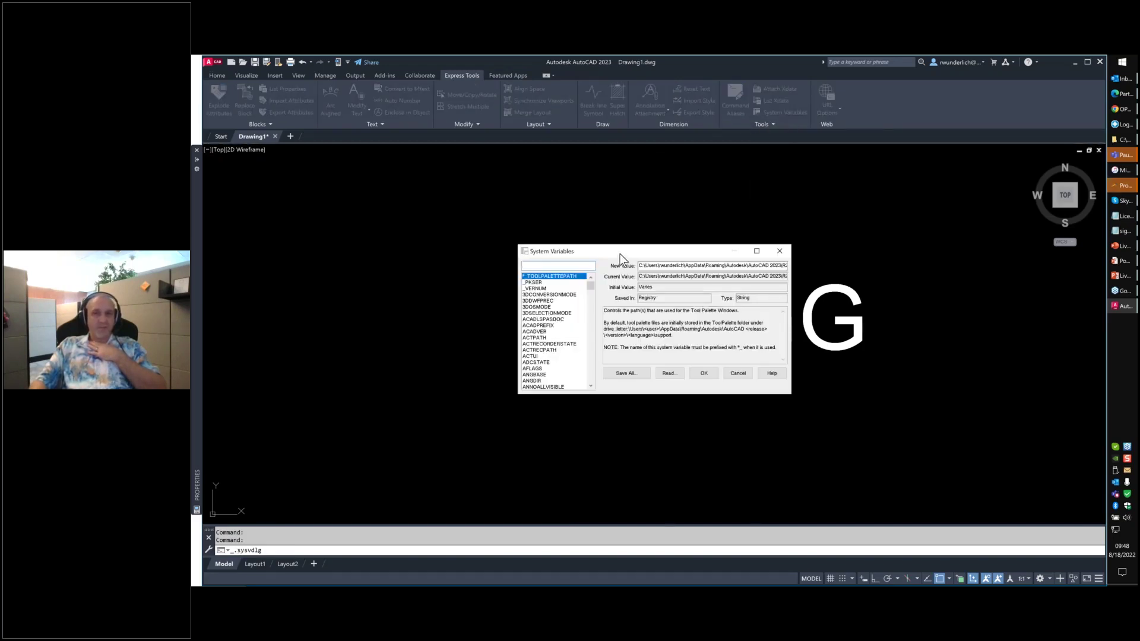
pyautogui.moveTo(619, 256); pyautogui.dragTo(604, 184)
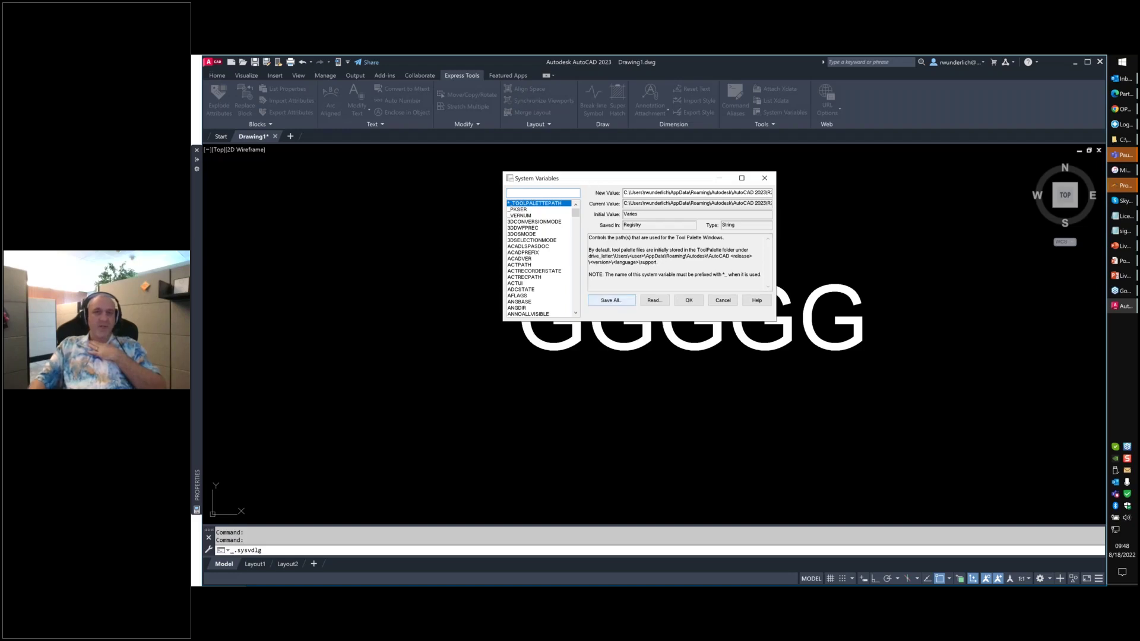
pyautogui.click(621, 300)
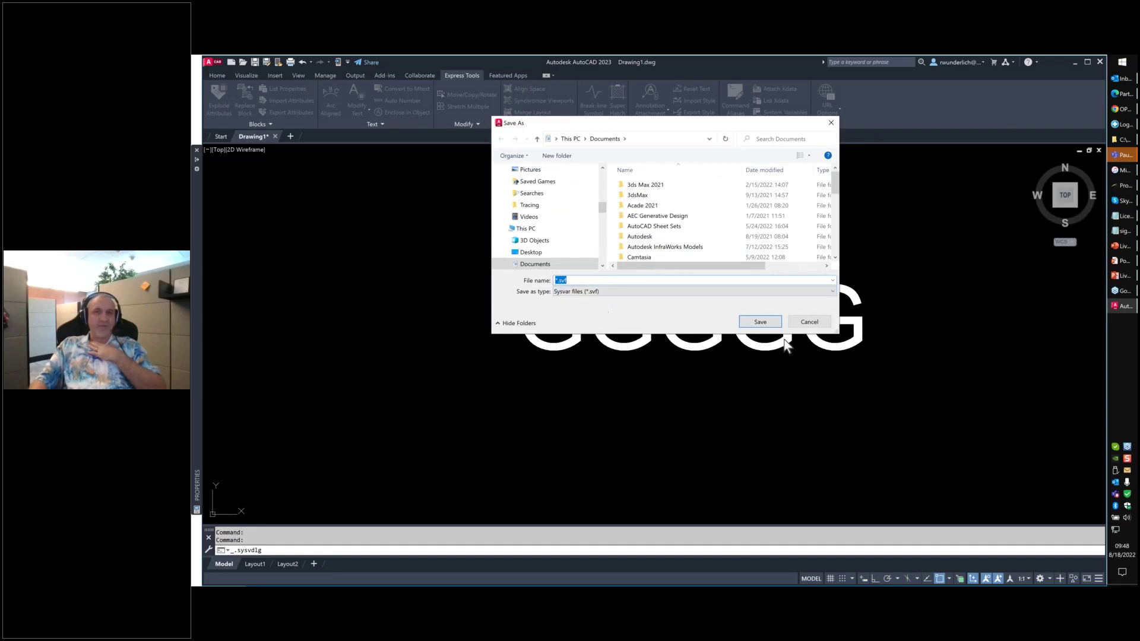
pyautogui.click(808, 322)
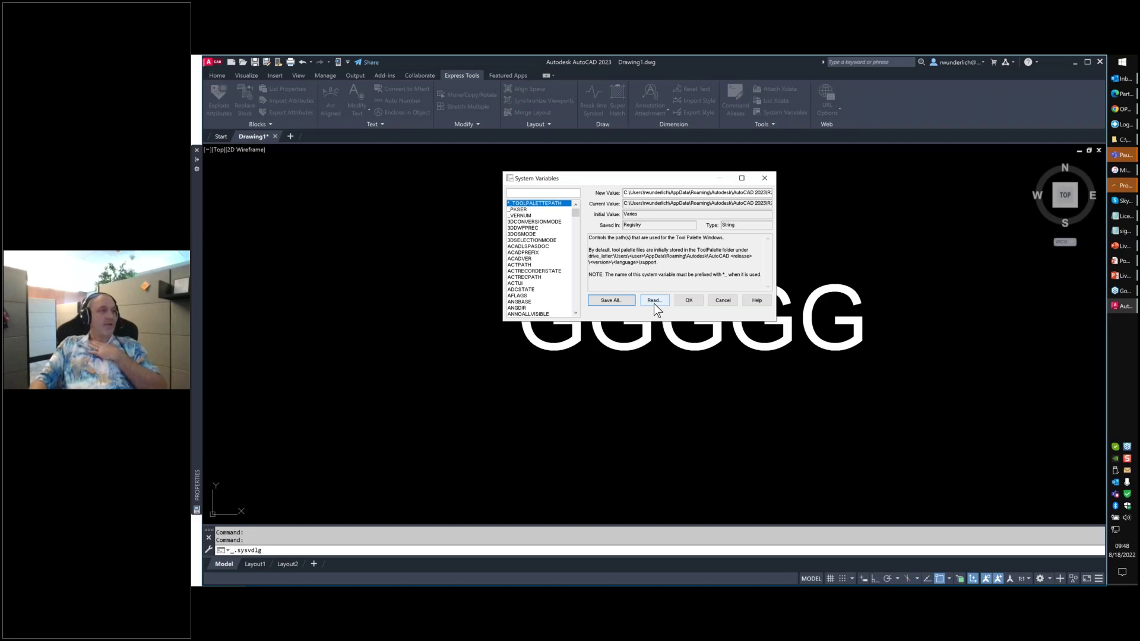
pyautogui.click(717, 302)
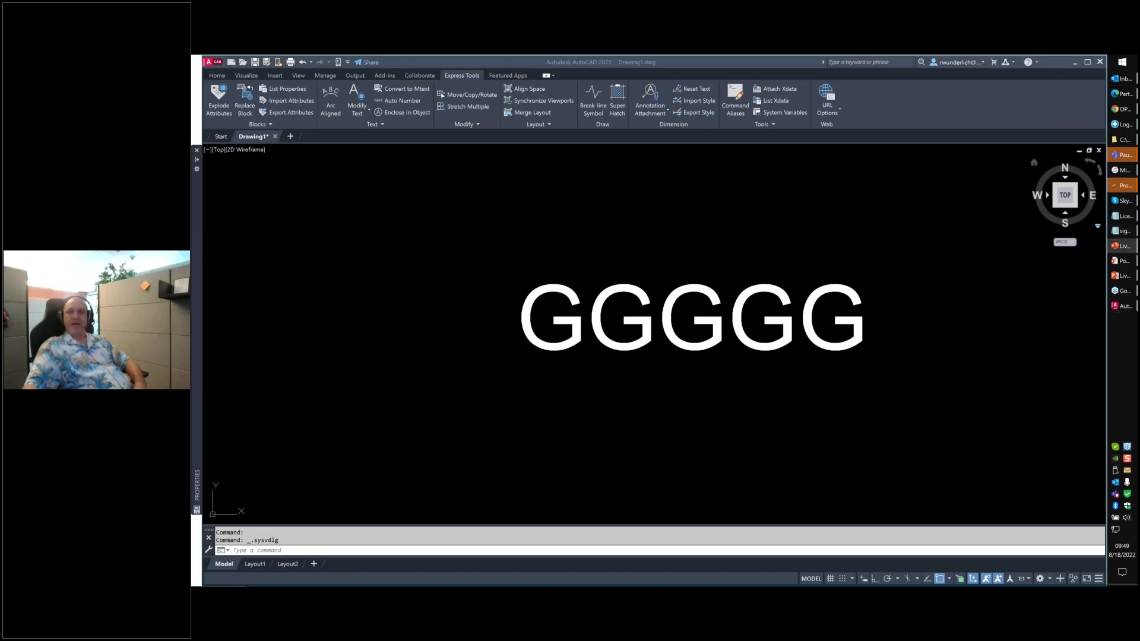
# - Show the Q & A slide in the presentation and switch back to AutoCAD
pyautogui.click(1122, 275)
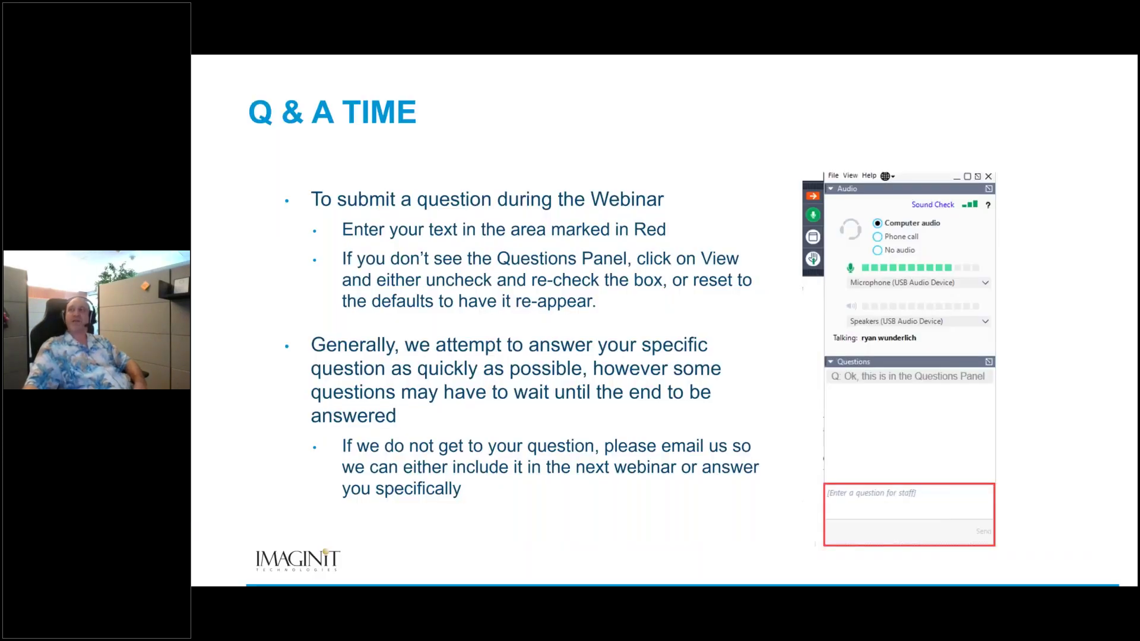
pyautogui.hotkey('alt', 'Tab')
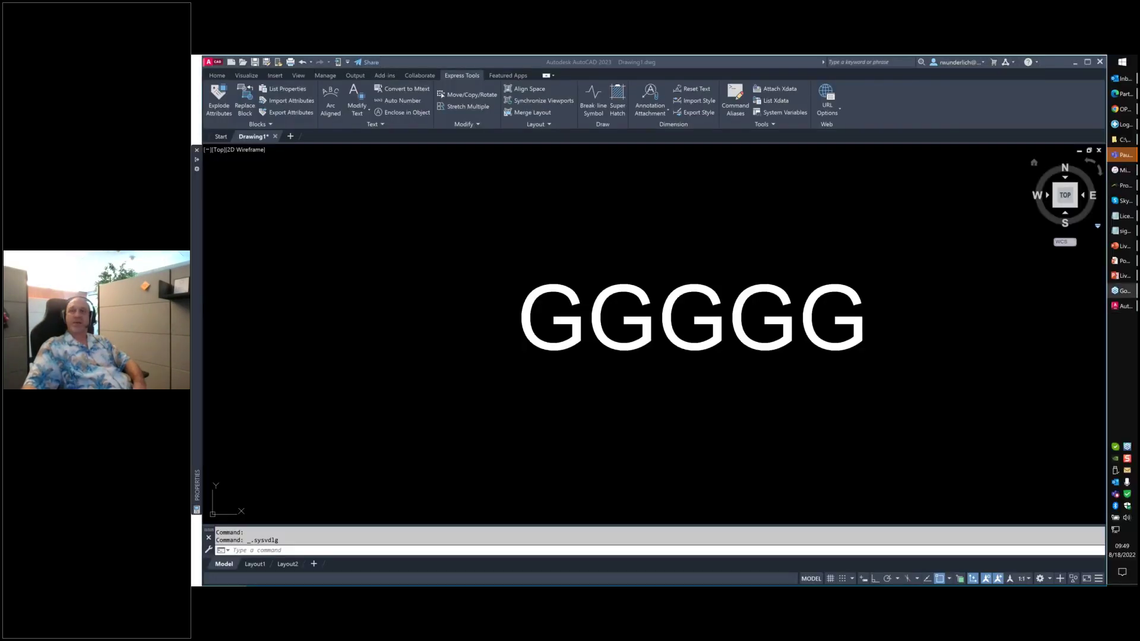
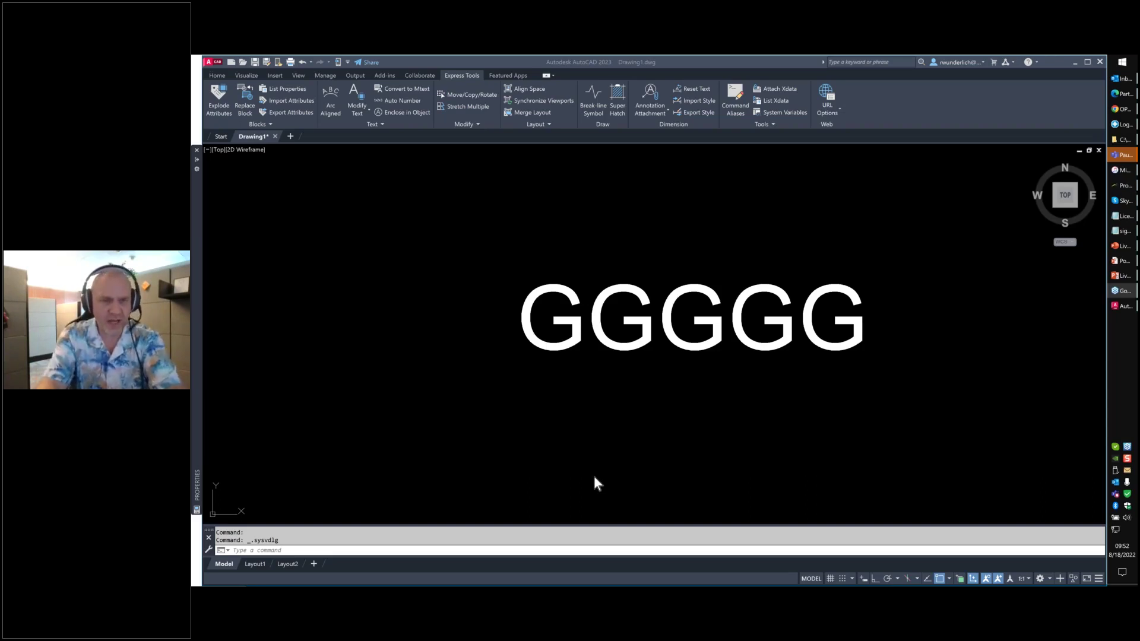
pyautogui.click(675, 402)
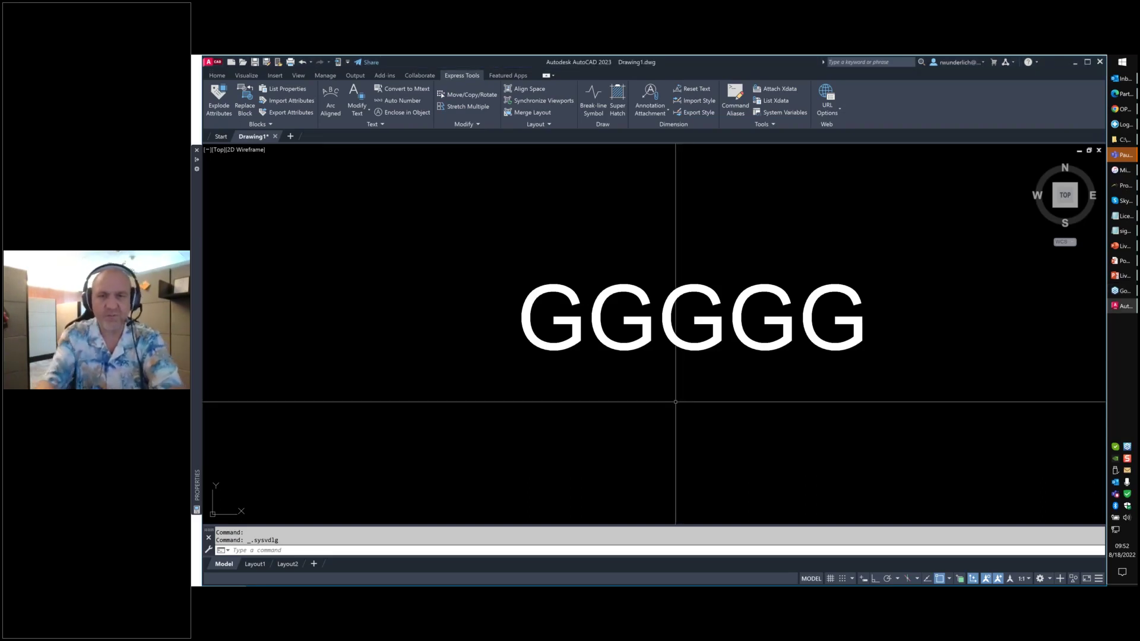
pyautogui.write('opti')
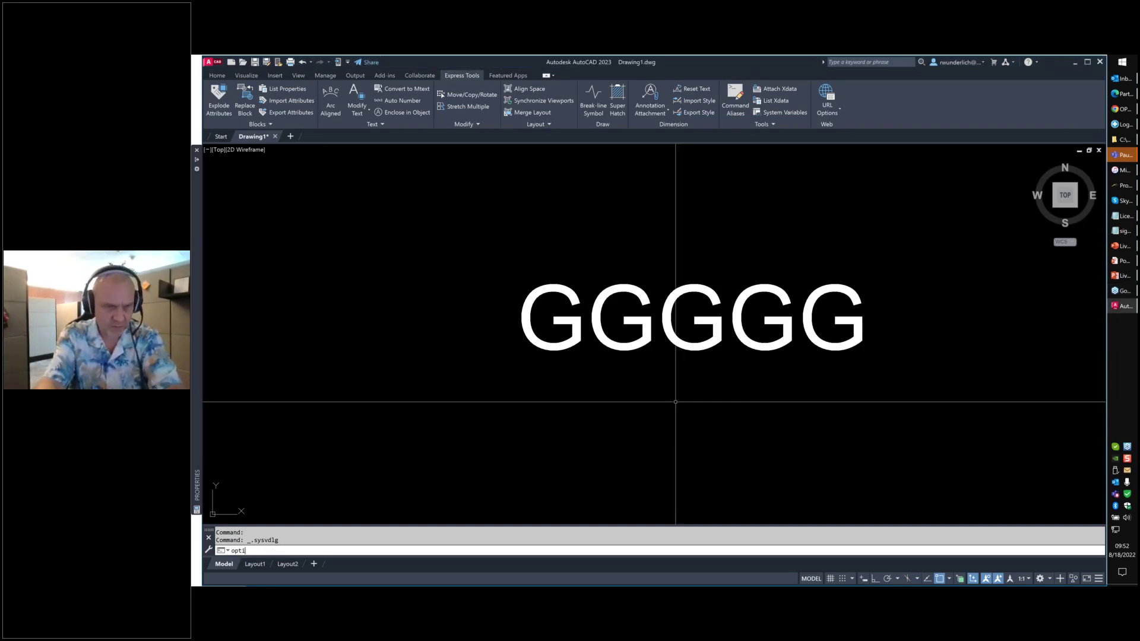
pyautogui.press('BackSpace')
pyautogui.press('BackSpace')
pyautogui.press('BackSpace')
pyautogui.press('BackSpace')
# - Run INPUTSEARCHOPTIONS and examine the suggestion list delay time in the Input Search Options dialog
pyautogui.write('in')
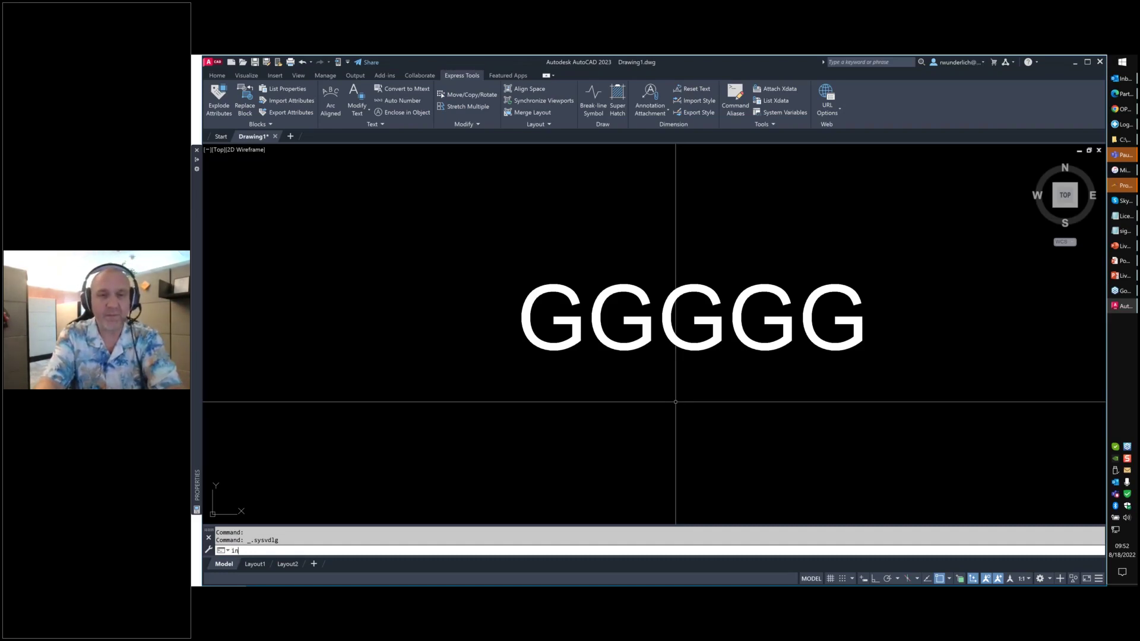
pyautogui.write('p')
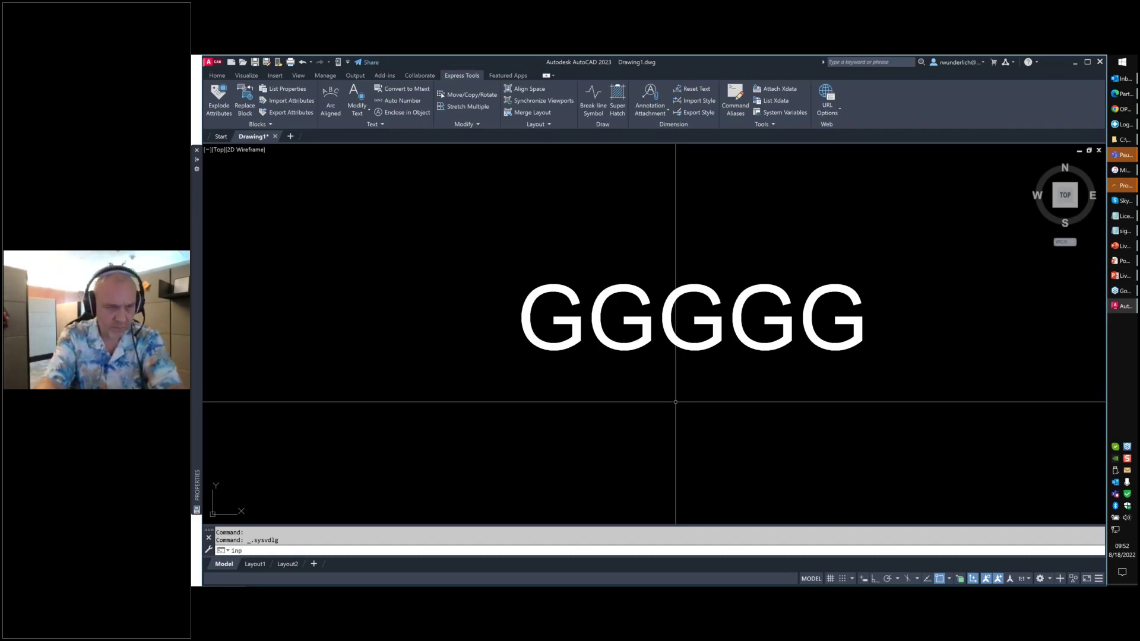
pyautogui.write('urt')
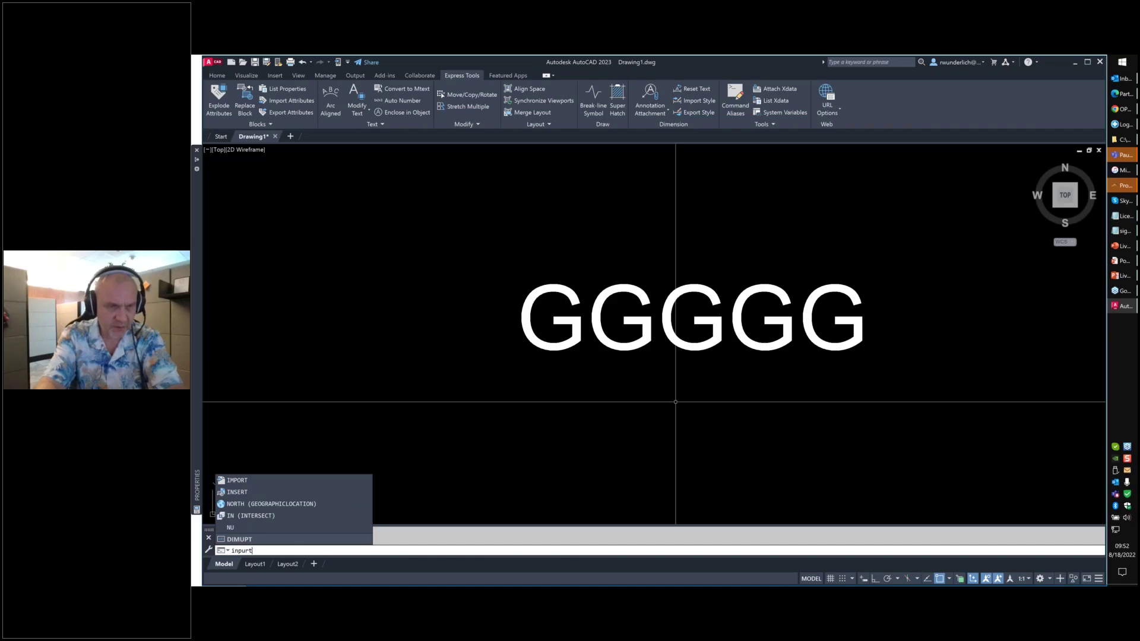
pyautogui.press('BackSpace')
pyautogui.press('BackSpace')
pyautogui.press('BackSpace')
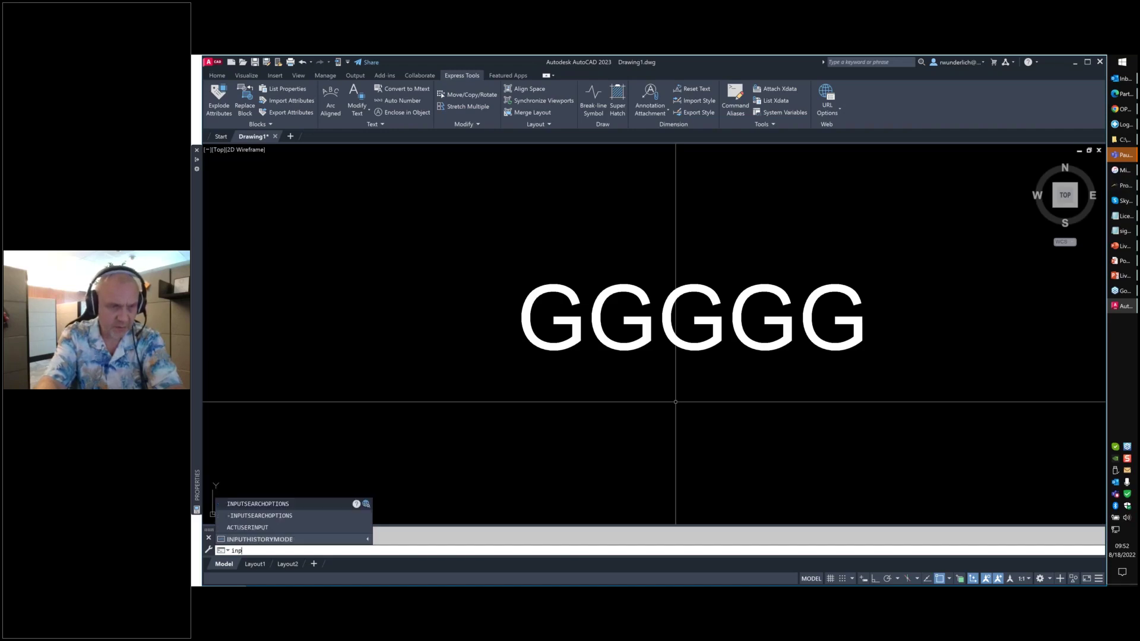
pyautogui.write('ur')
pyautogui.press('BackSpace')
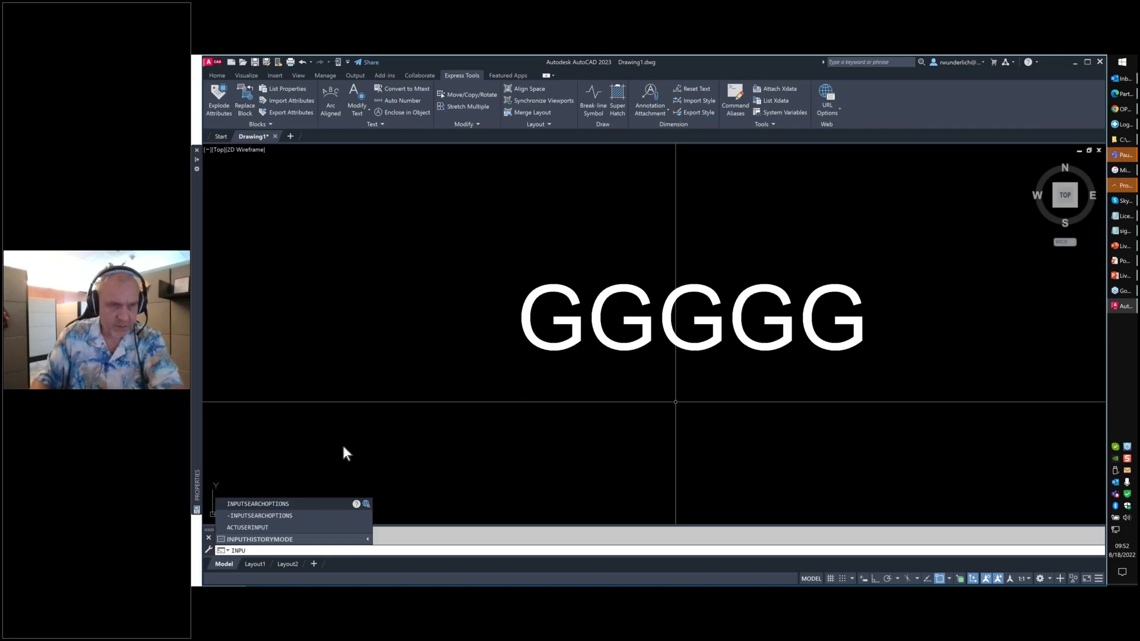
pyautogui.click(272, 503)
pyautogui.moveTo(579, 231); pyautogui.dragTo(527, 194)
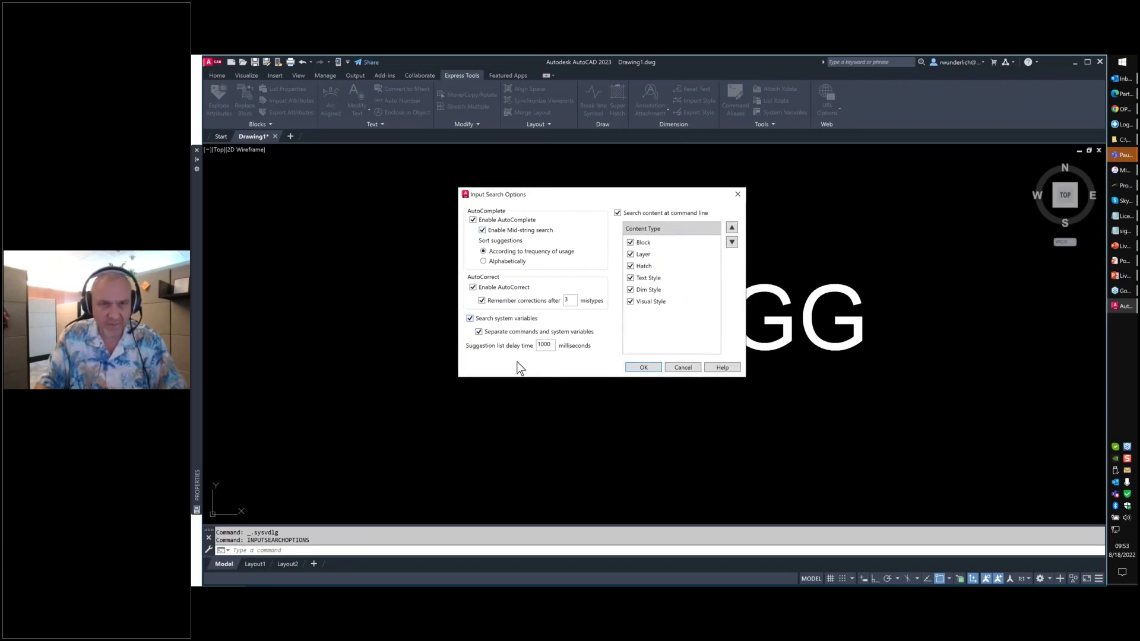
pyautogui.doubleClick(550, 345)
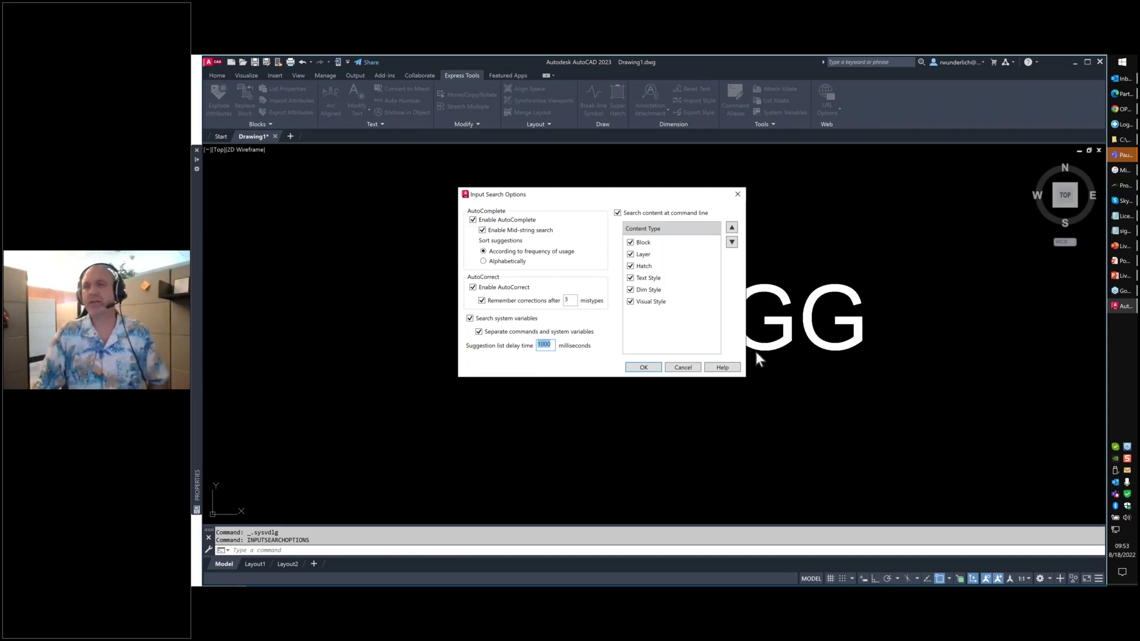
# - Return to the presentation's Q & A slide, switch back to AutoCAD, and cancel the Input Search Options dialog
pyautogui.click(1124, 262)
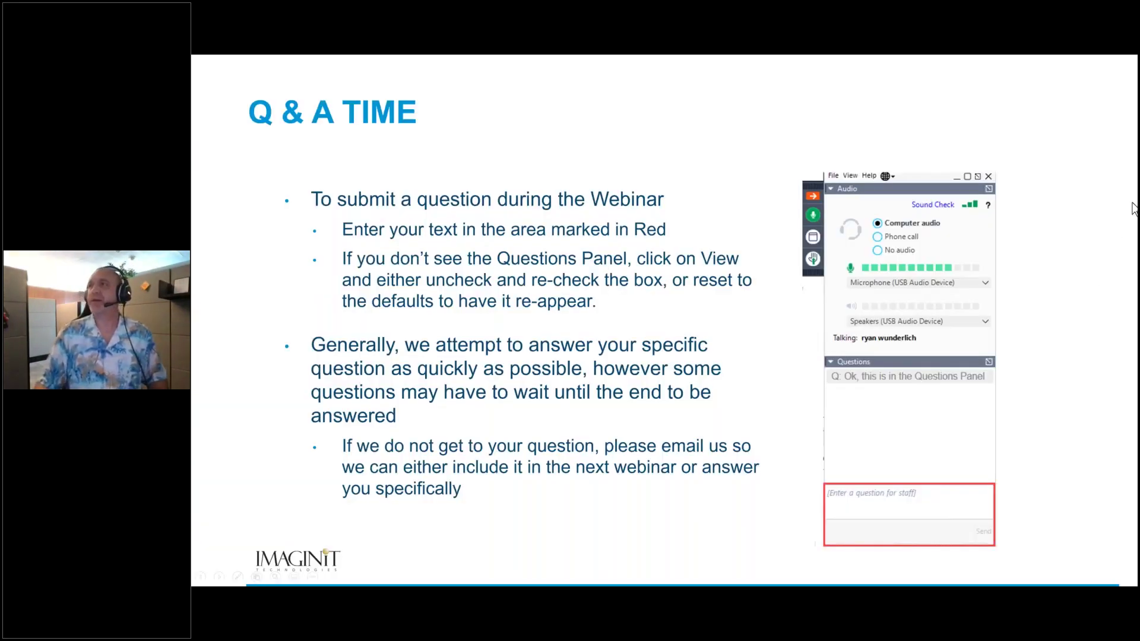
pyautogui.hotkey('alt', 'Tab')
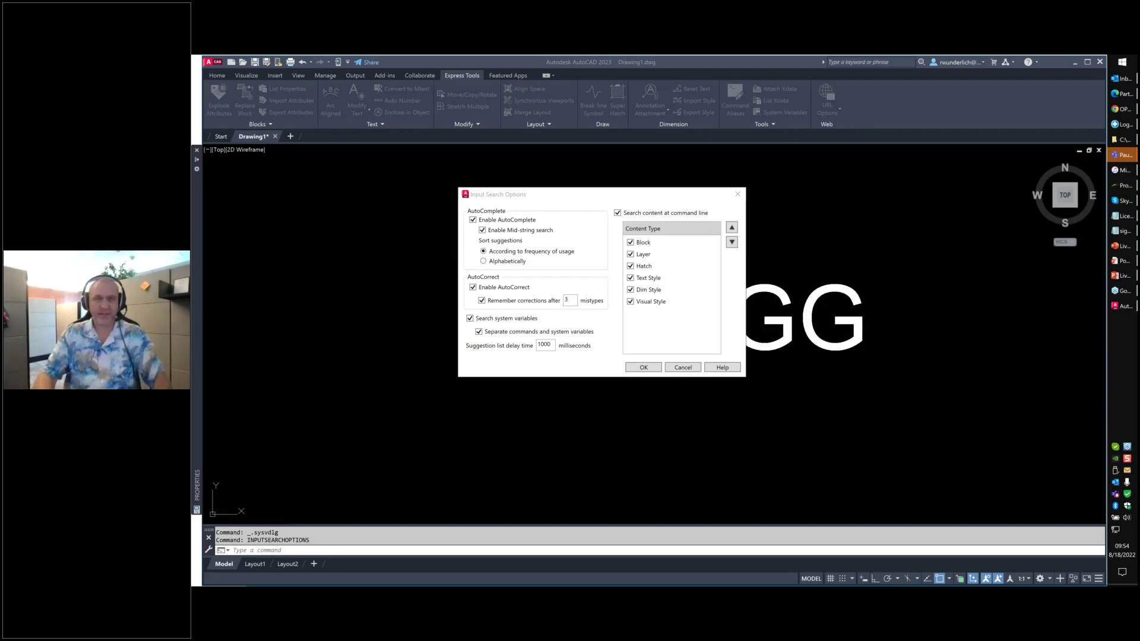
pyautogui.click(692, 370)
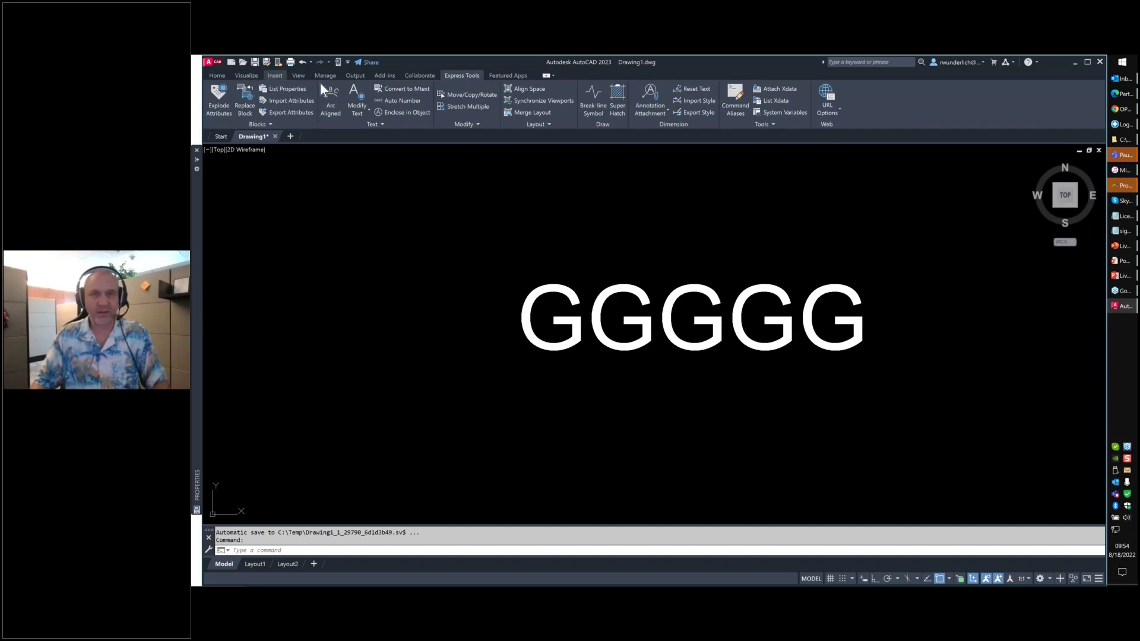
# - Switch the workspace to Drafting & Annotation and open the toolbar customization dialog
pyautogui.click(1048, 578)
pyautogui.click(1045, 480)
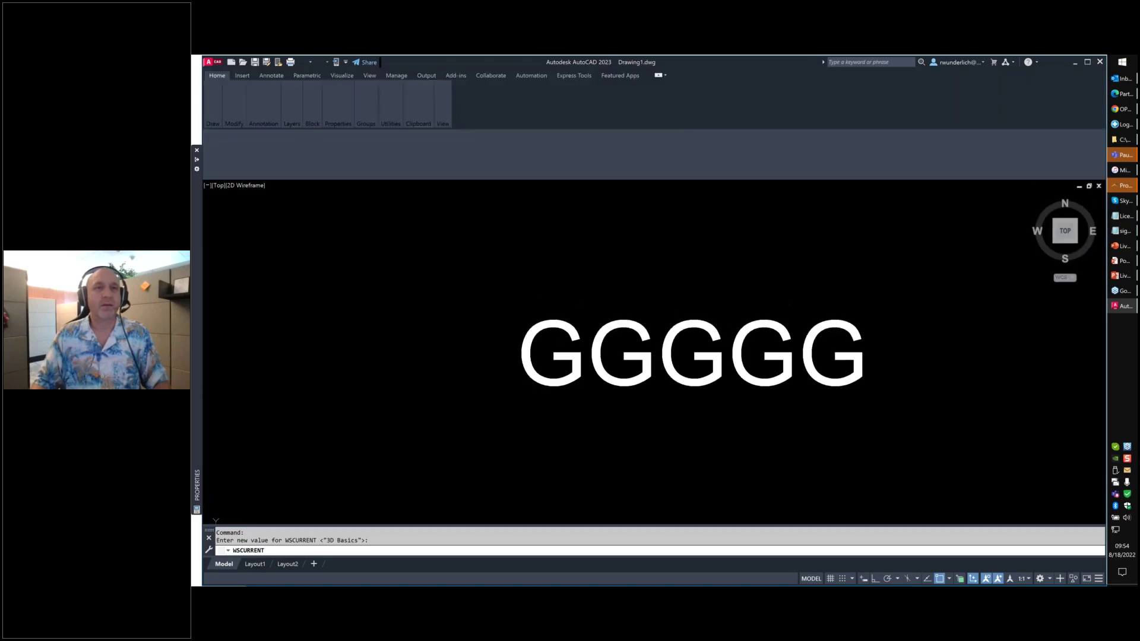
pyautogui.click(248, 74)
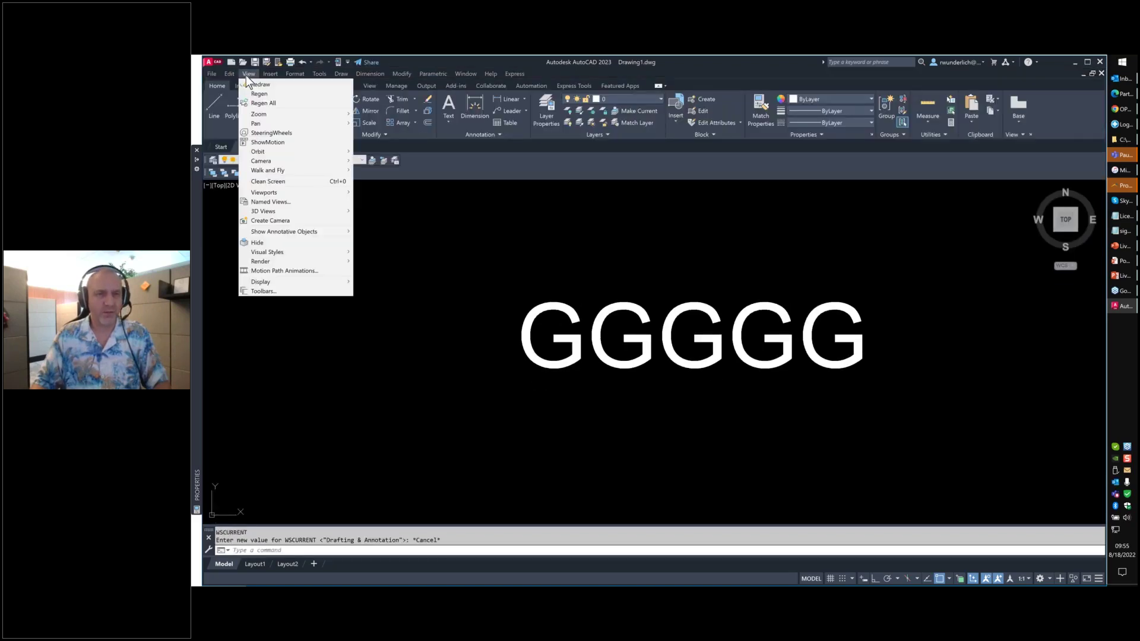
pyautogui.click(264, 291)
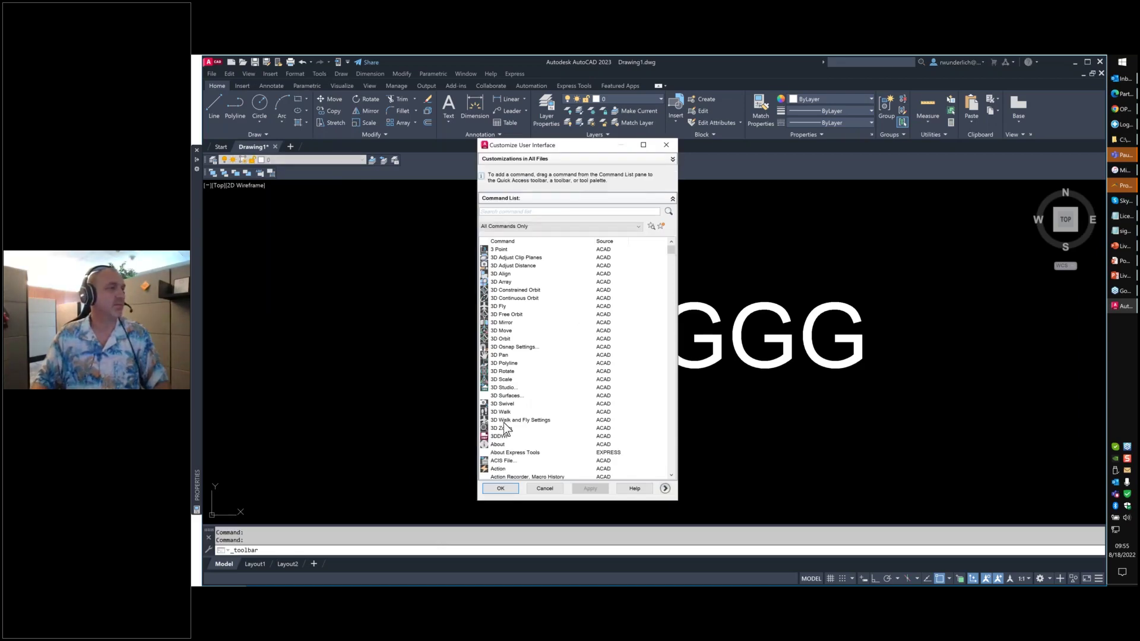
# - Close the Customize User Interface dialog and show the programs in the Autodesk Civil 3D 2023 folder of the Windows app list
pyautogui.click(665, 144)
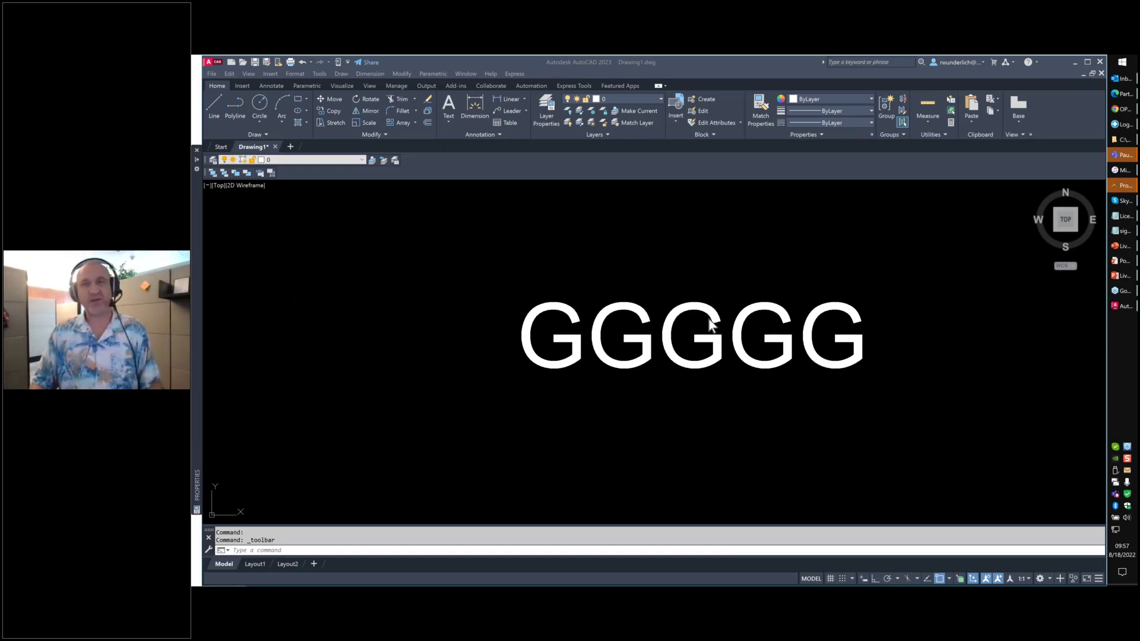
pyautogui.click(1122, 61)
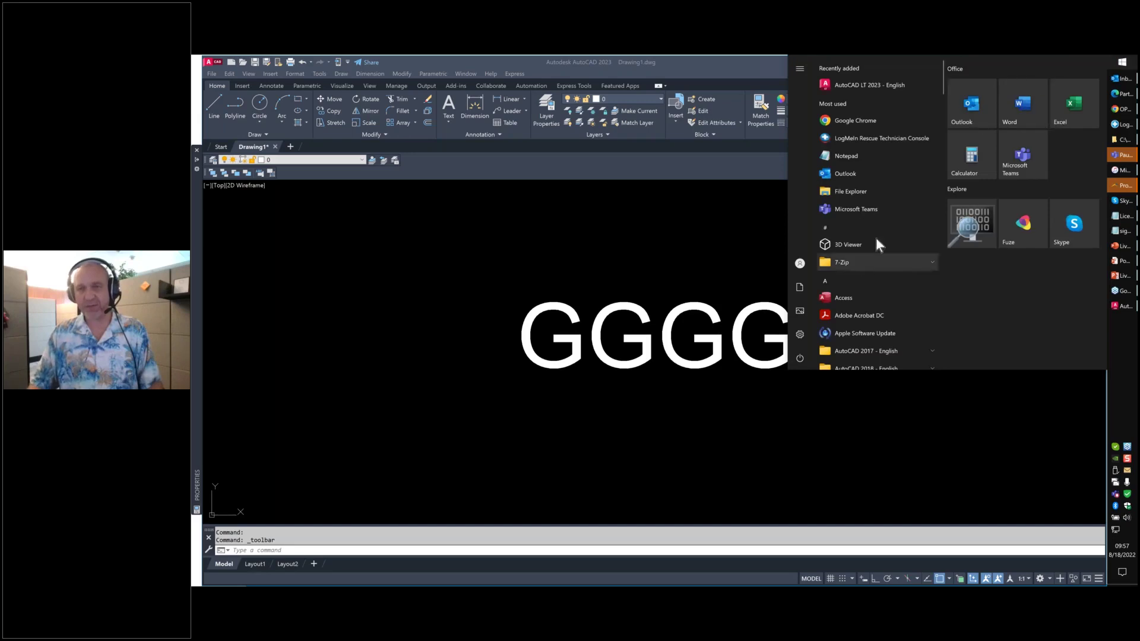
pyautogui.scroll(-5, 876, 235)
pyautogui.scroll(-6, 880, 233)
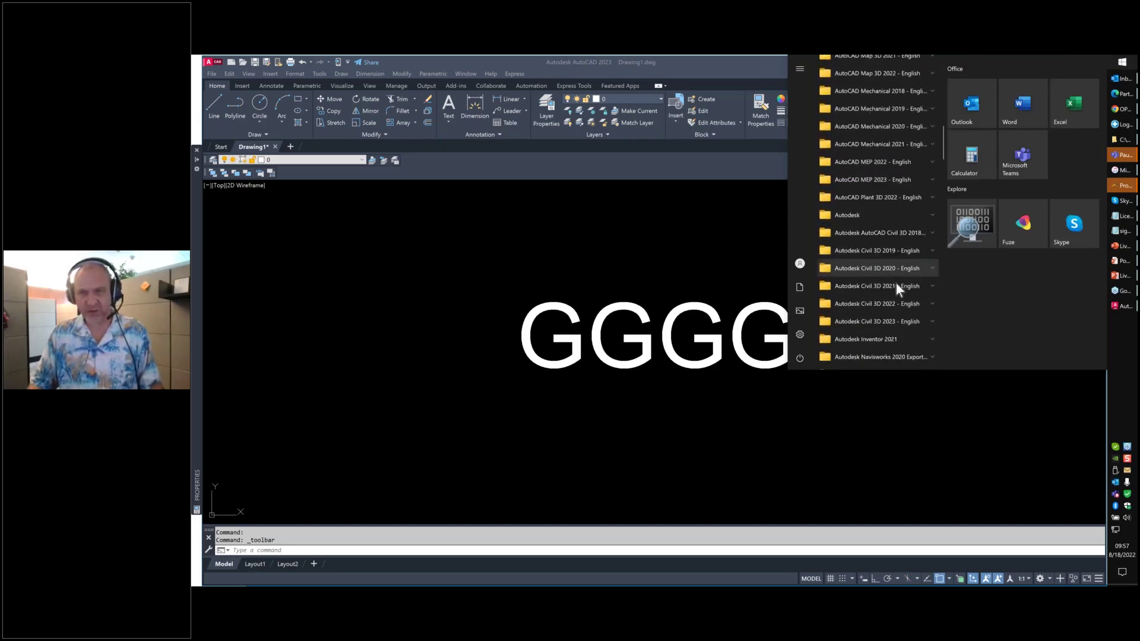
pyautogui.click(881, 321)
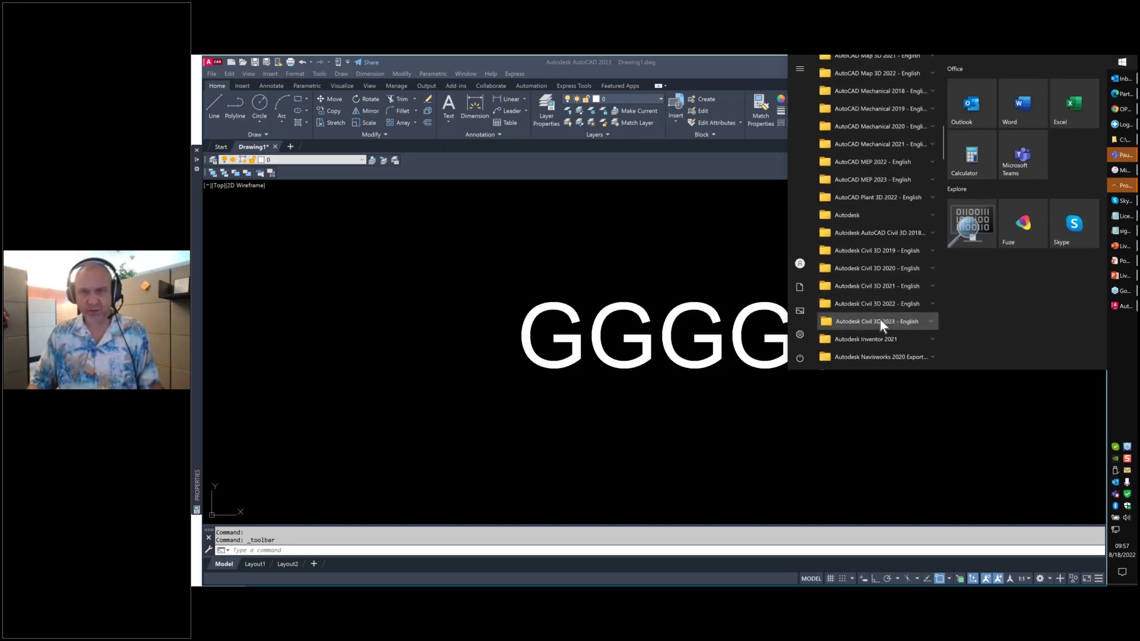
pyautogui.scroll(-3, 866, 284)
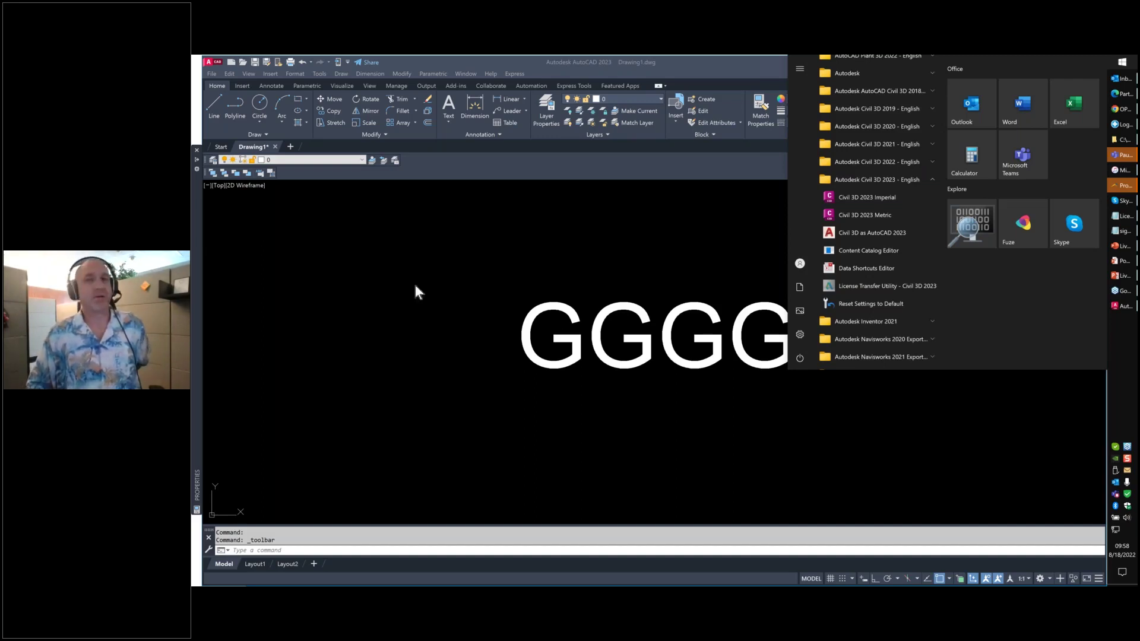
pyautogui.click(665, 246)
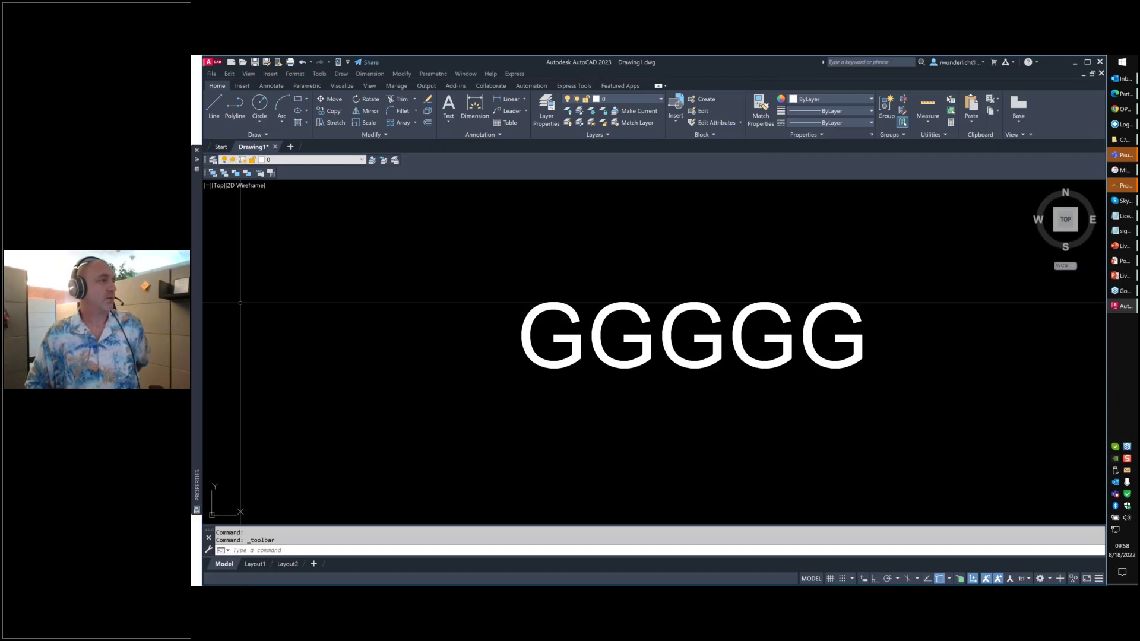
# - Open the Express Tools System Variables editor and search it for viewres
pyautogui.click(573, 86)
pyautogui.click(779, 123)
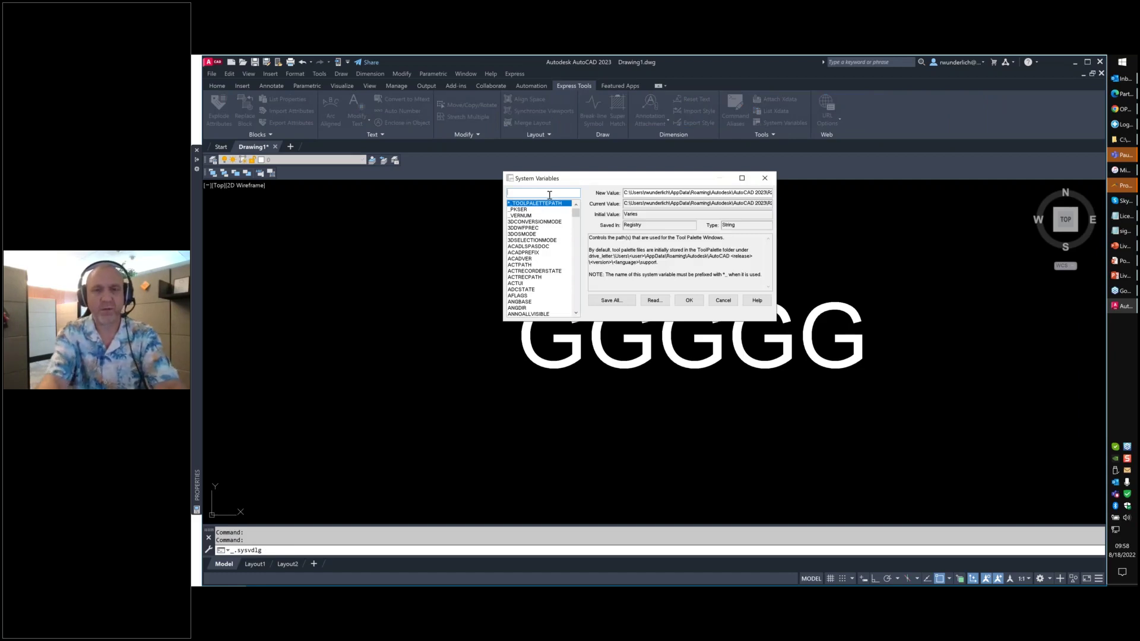
pyautogui.write('viewres')
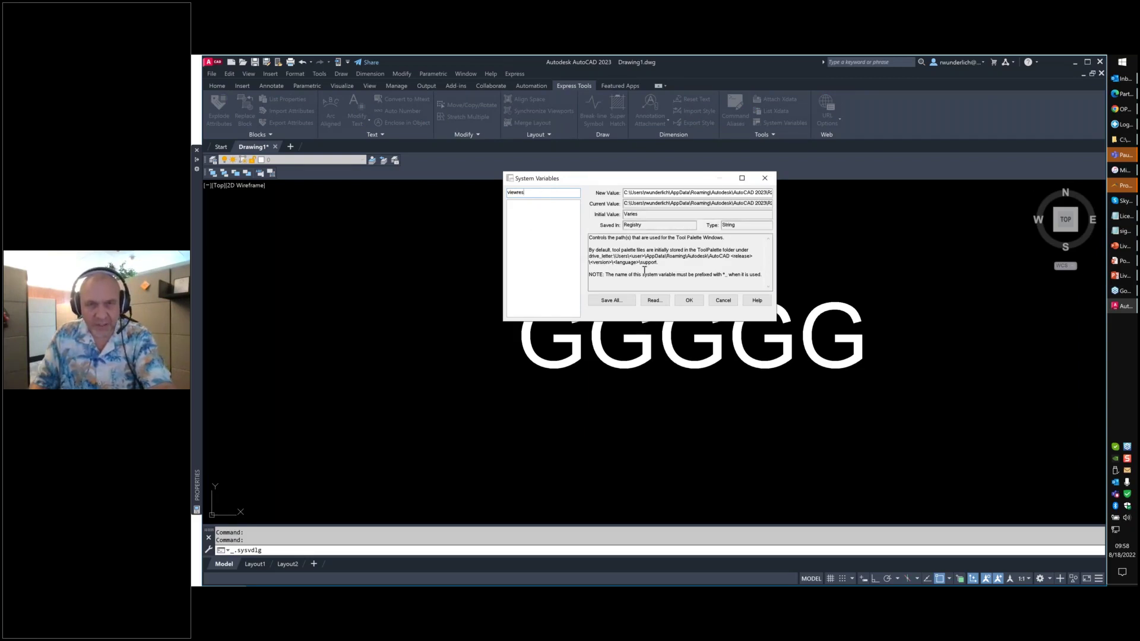
# - Filter the system variables list with the wildcard search *view*, clear the filter, and cancel the System Variables dialog
pyautogui.click(473, 192)
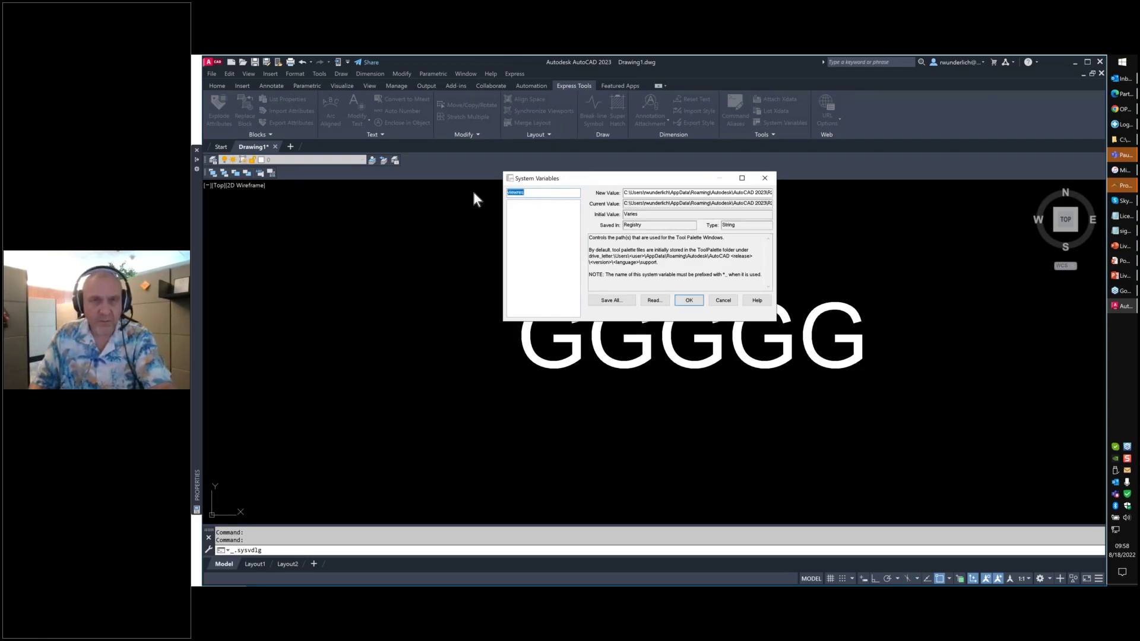
pyautogui.write('v')
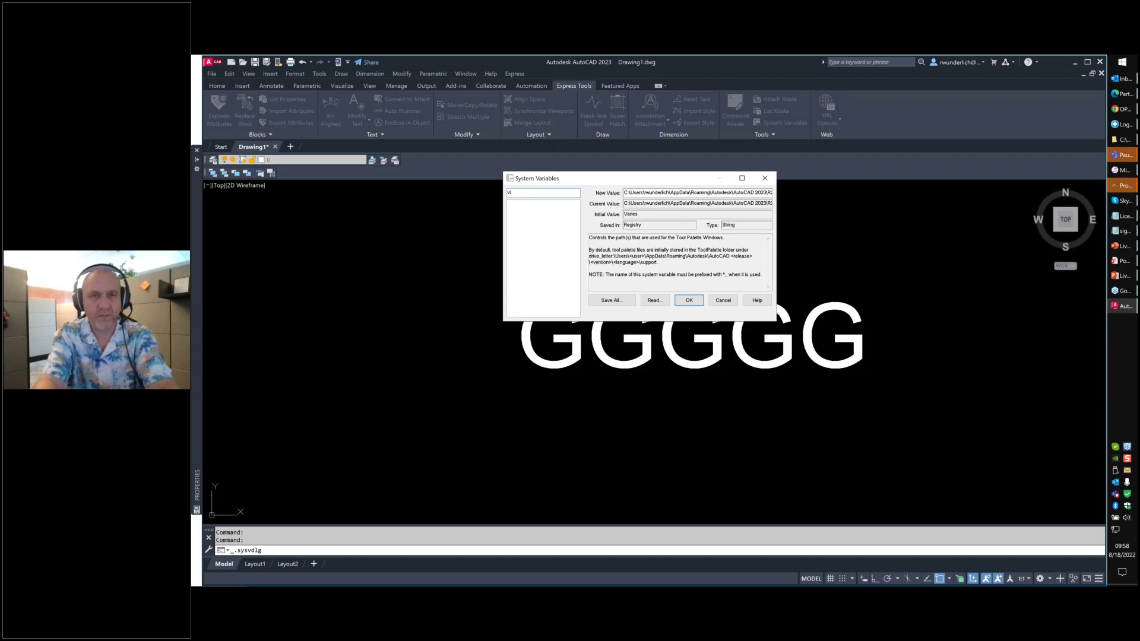
pyautogui.write('i')
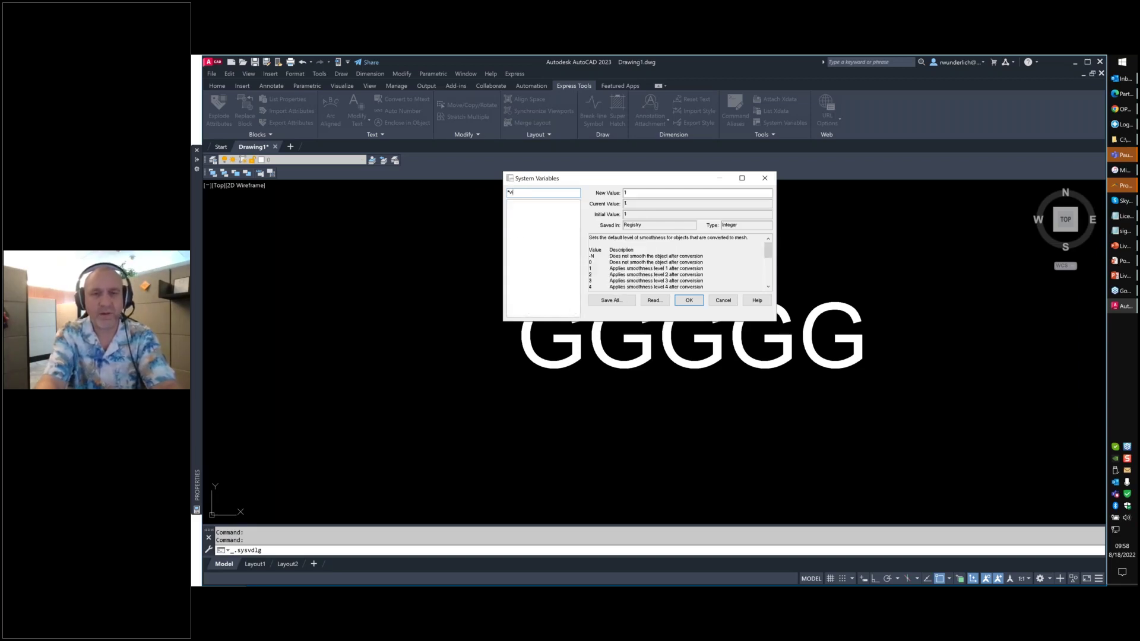
pyautogui.write('e')
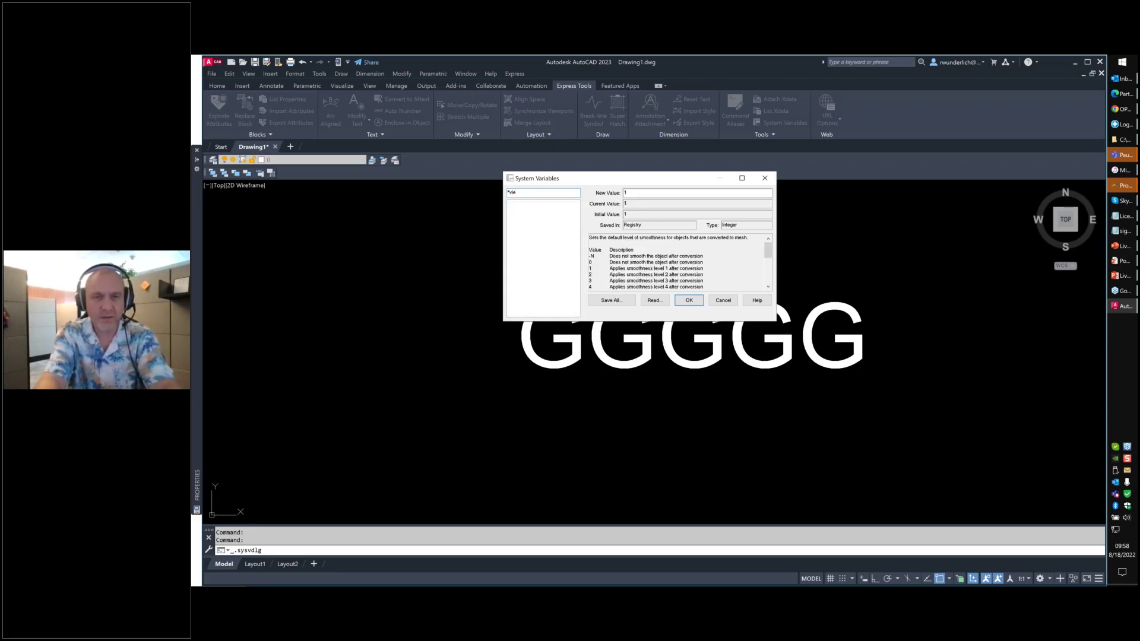
pyautogui.write('*')
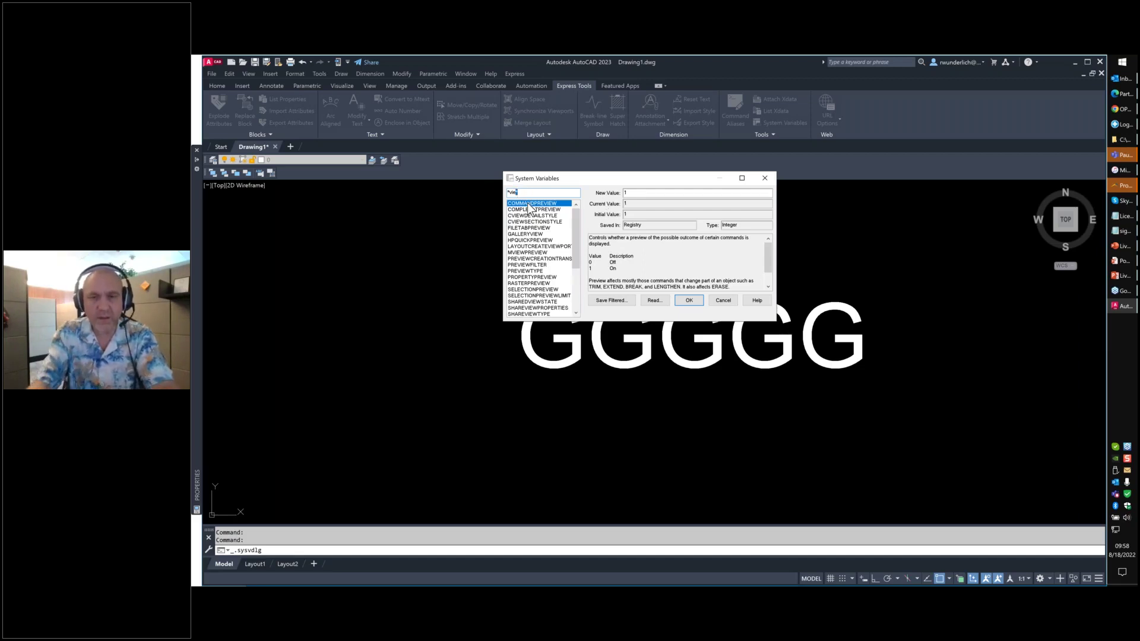
pyautogui.write('t')
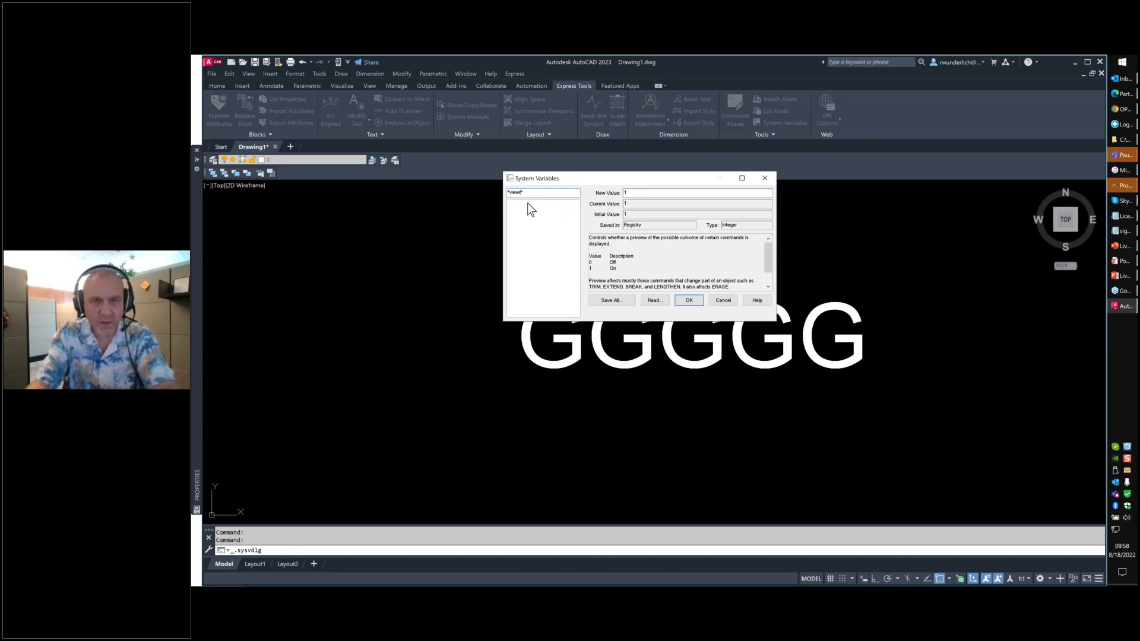
pyautogui.press('BackSpace')
pyautogui.press('BackSpace')
pyautogui.press('BackSpace')
pyautogui.press('BackSpace')
pyautogui.press('BackSpace')
pyautogui.press('BackSpace')
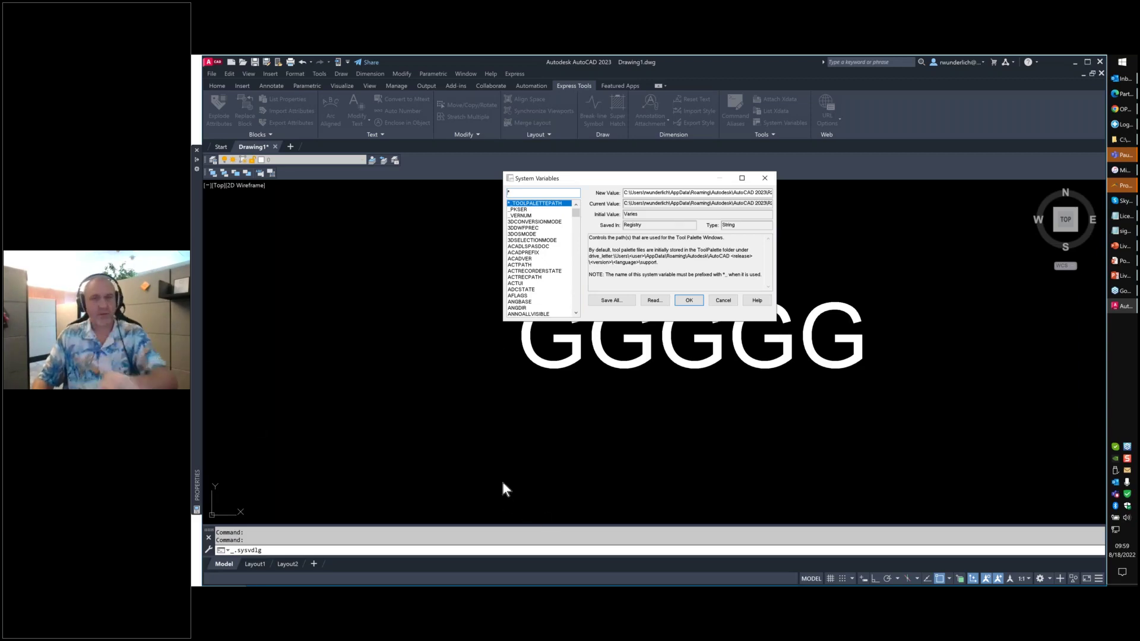
pyautogui.press('Escape')
pyautogui.press('Escape')
# - Run VIEWRES, answer y to fast zooms, examine the circle zoom percent setting, and cancel the command
pyautogui.write('vi')
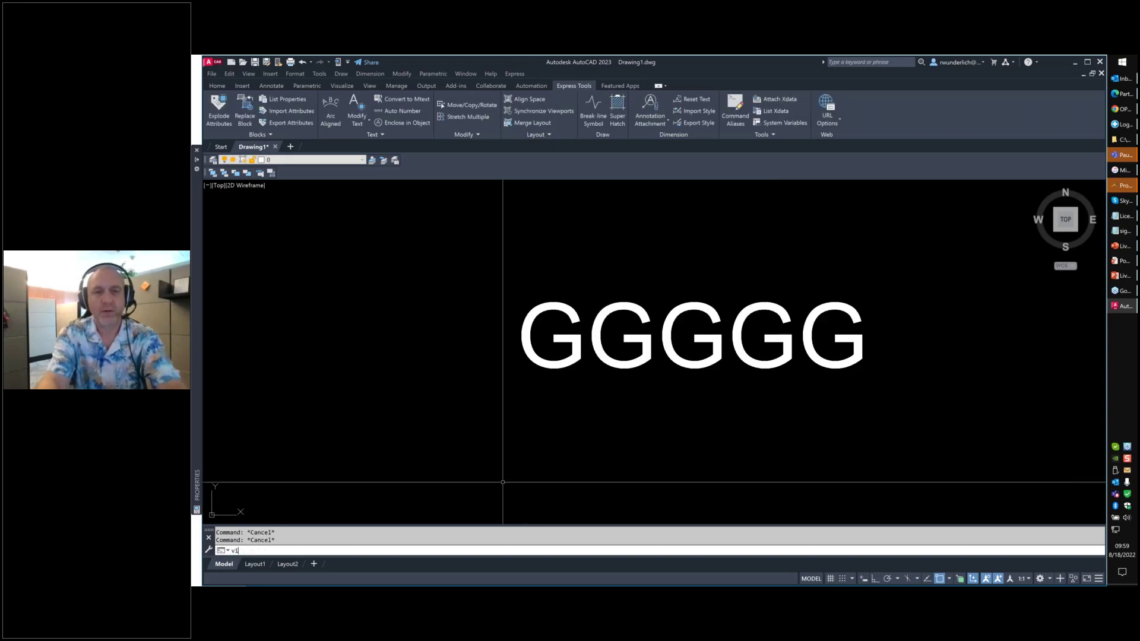
pyautogui.write('ewres')
pyautogui.press('Return')
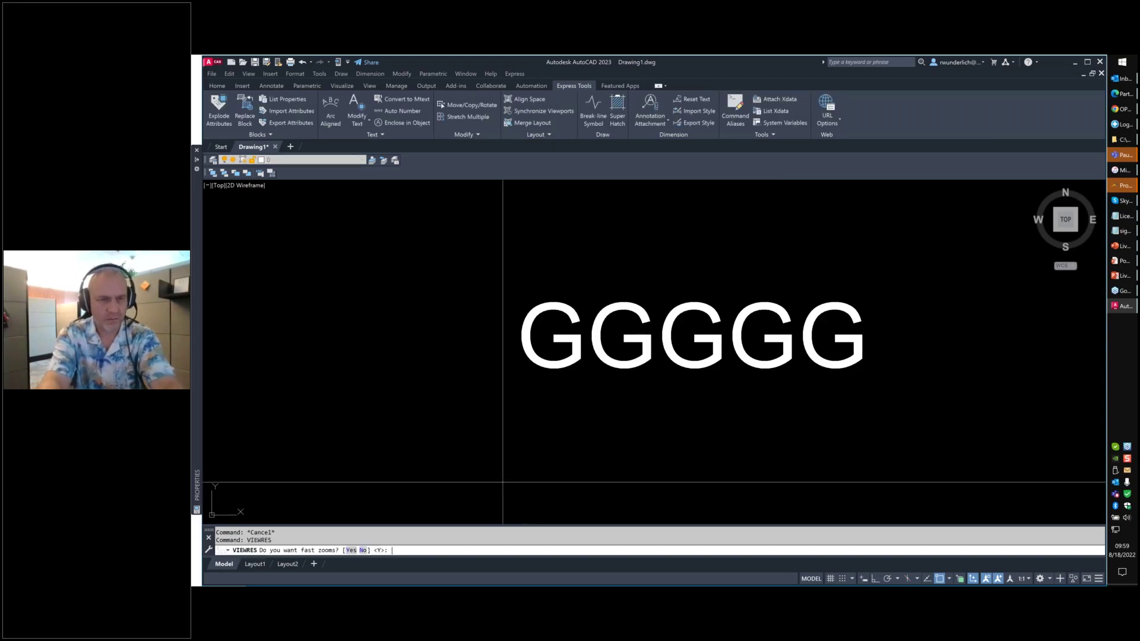
pyautogui.write('y')
pyautogui.press('Return')
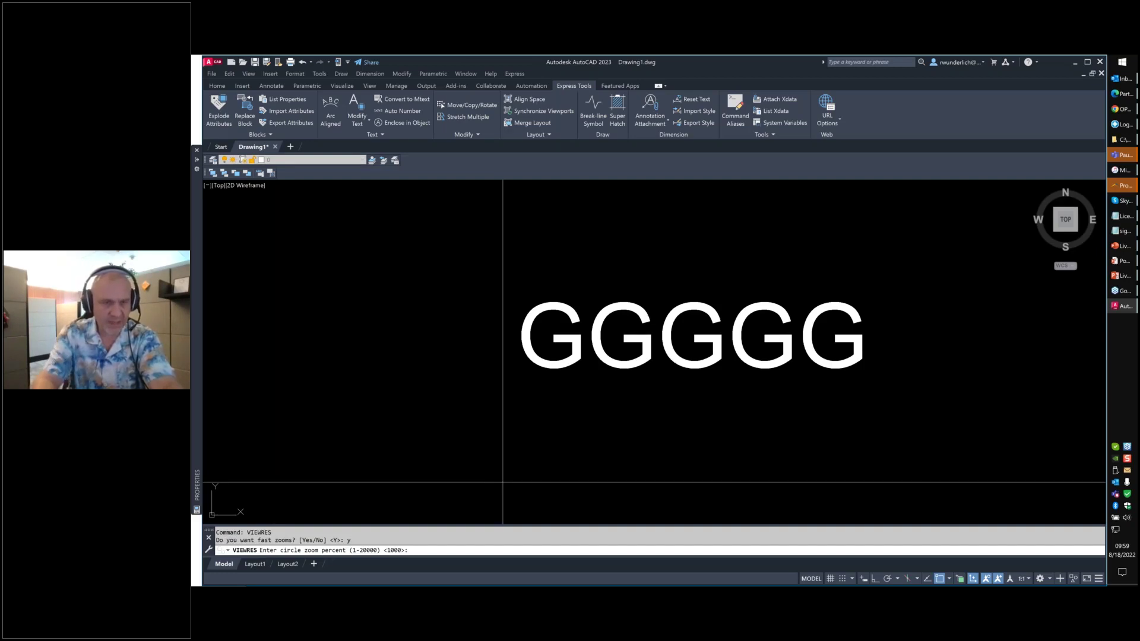
pyautogui.press('Escape')
pyautogui.press('Escape')
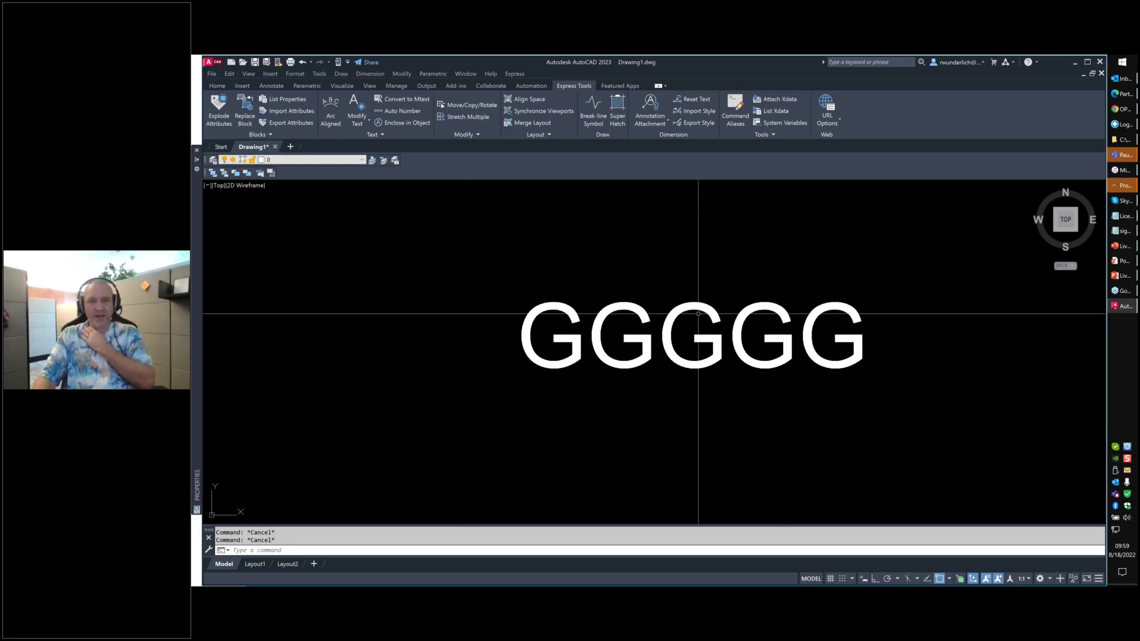
# - Open the GGGGG text for editing, select its third and fourth letters, examine the Change Case options, and leave the editor
pyautogui.doubleClick(522, 306)
pyautogui.moveTo(797, 336); pyautogui.dragTo(660, 335)
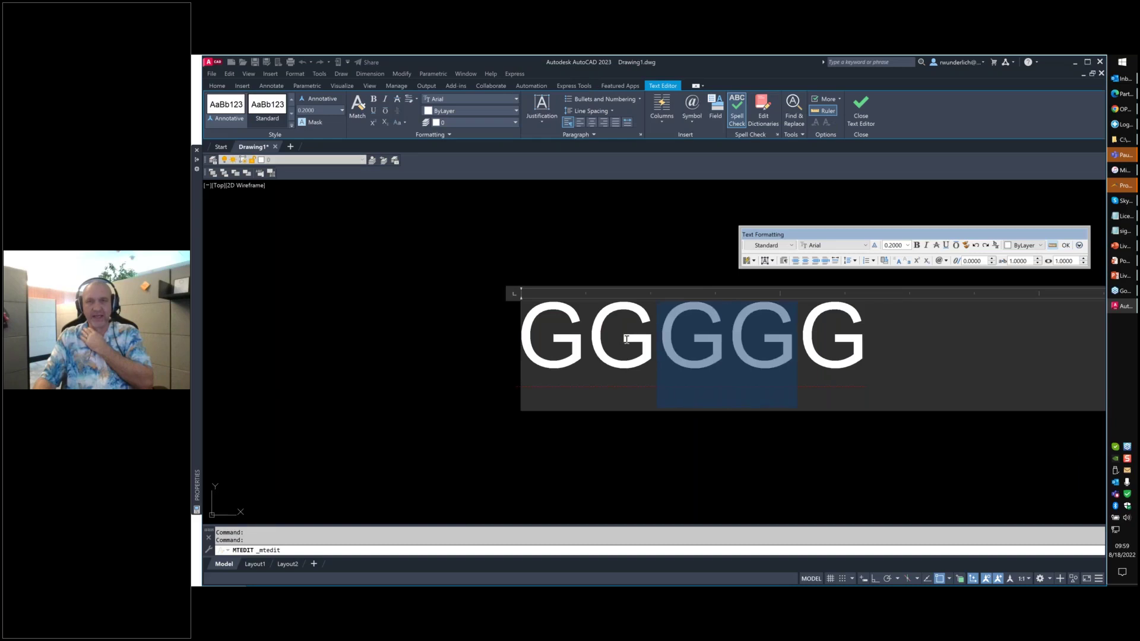
pyautogui.rightClick(632, 340)
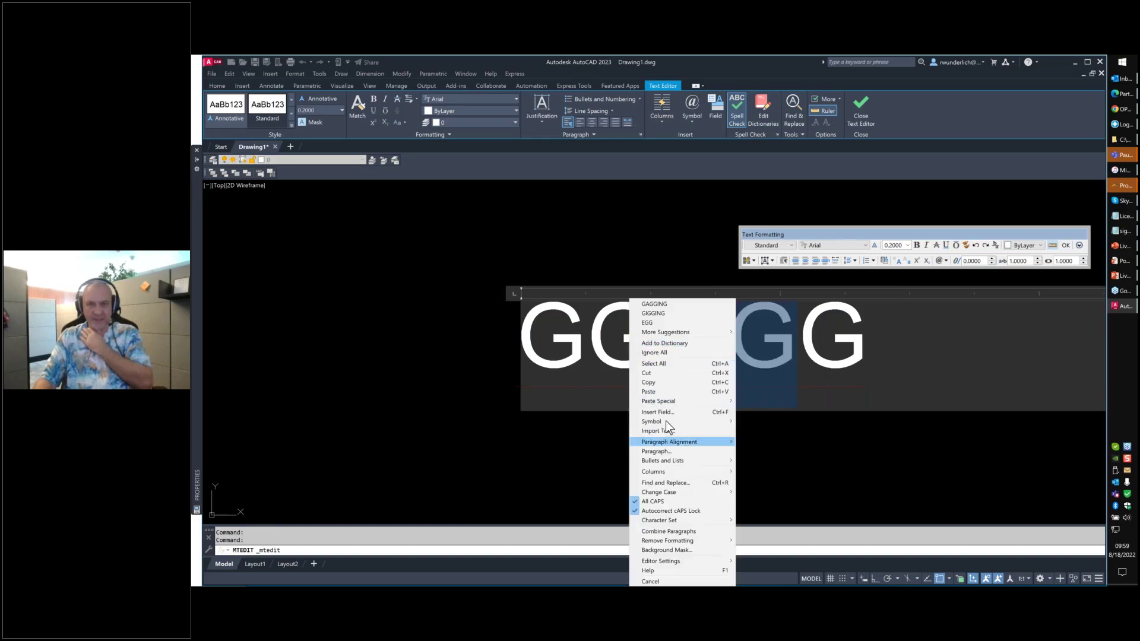
pyautogui.rightClick(753, 344)
pyautogui.moveTo(800, 251)
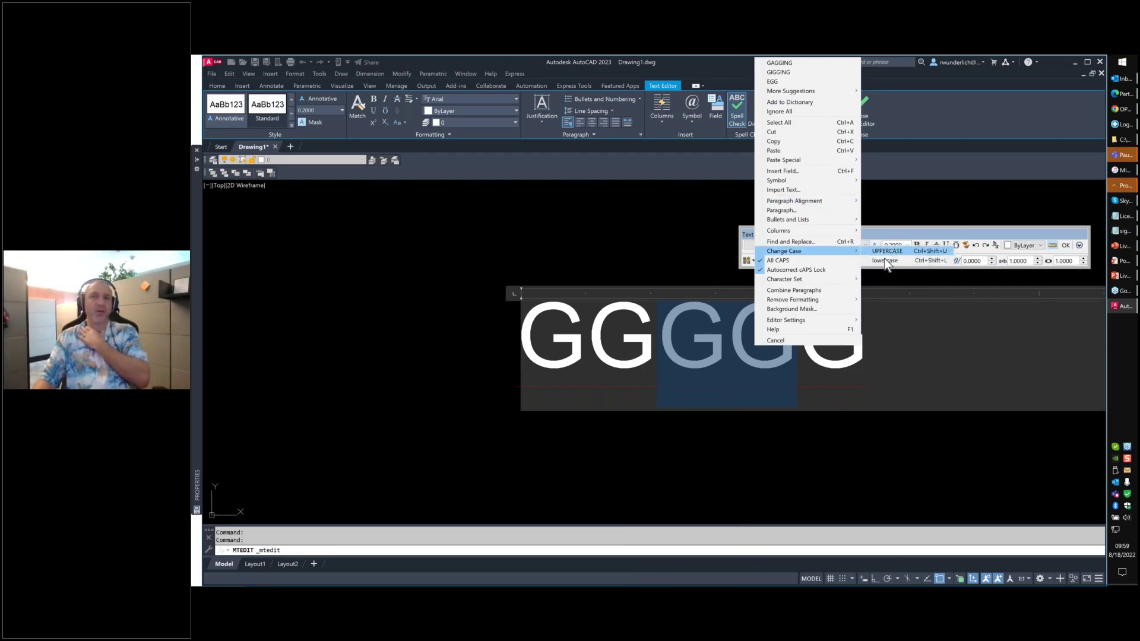
pyautogui.click(581, 207)
# - Run the Express Tools Change Case command on the GGGGG text, examine the case options, and cancel the dialog
pyautogui.click(567, 87)
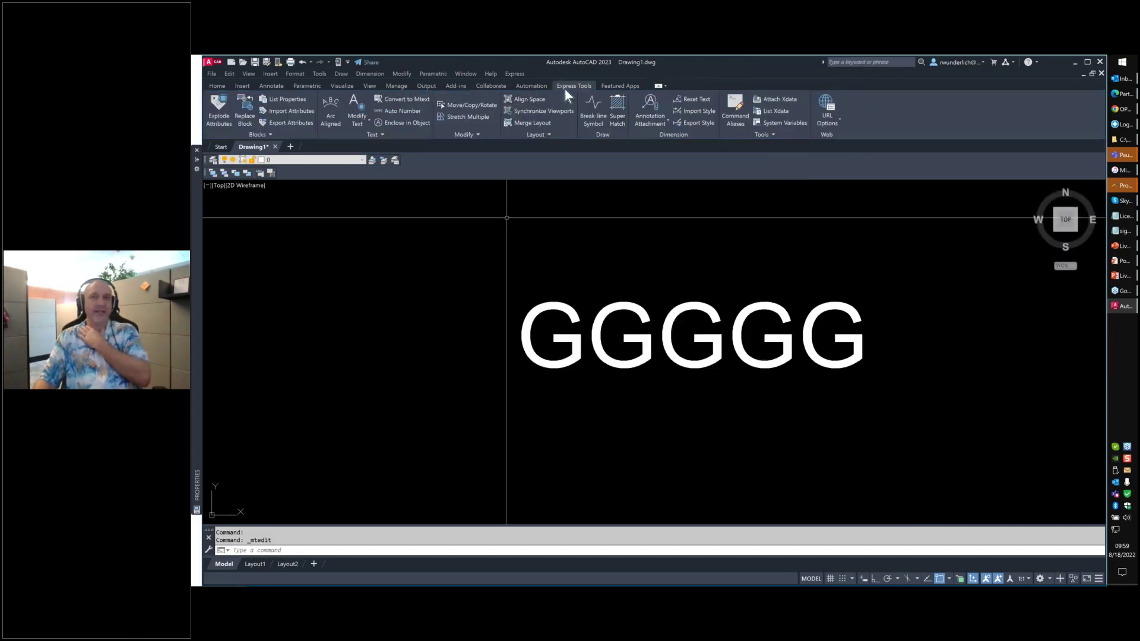
pyautogui.click(365, 122)
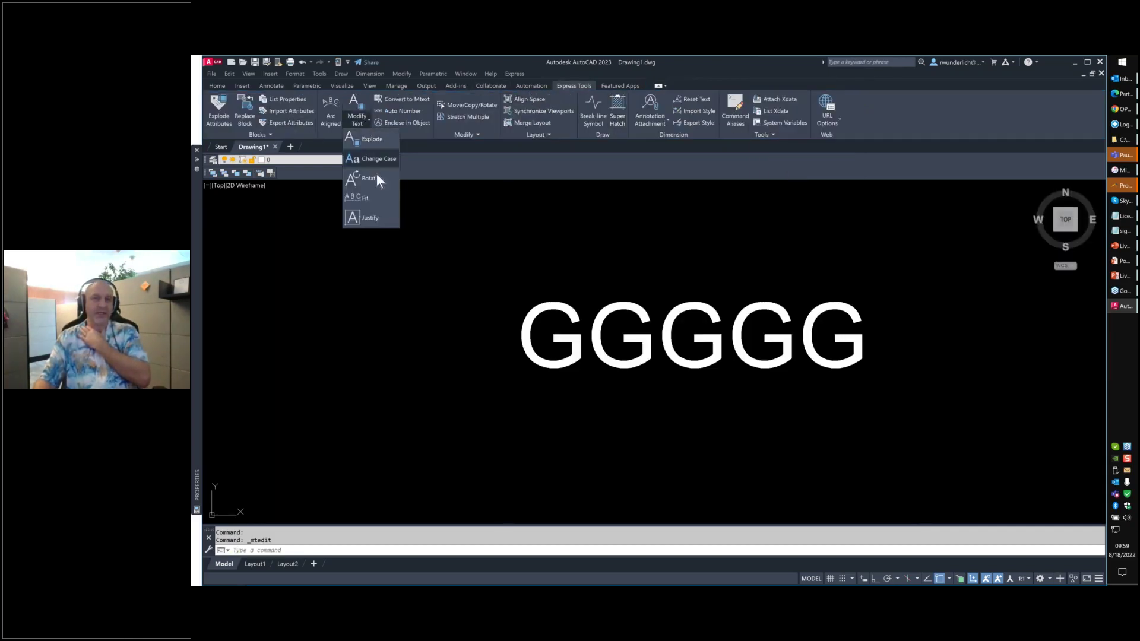
pyautogui.click(373, 161)
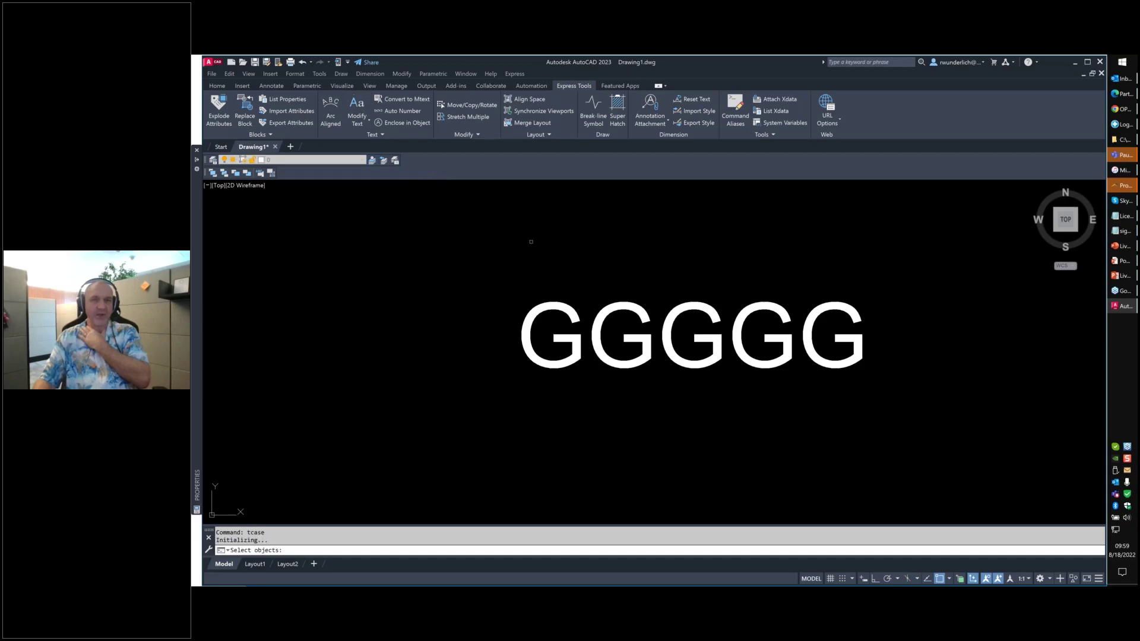
pyautogui.click(571, 311)
pyautogui.click(572, 310)
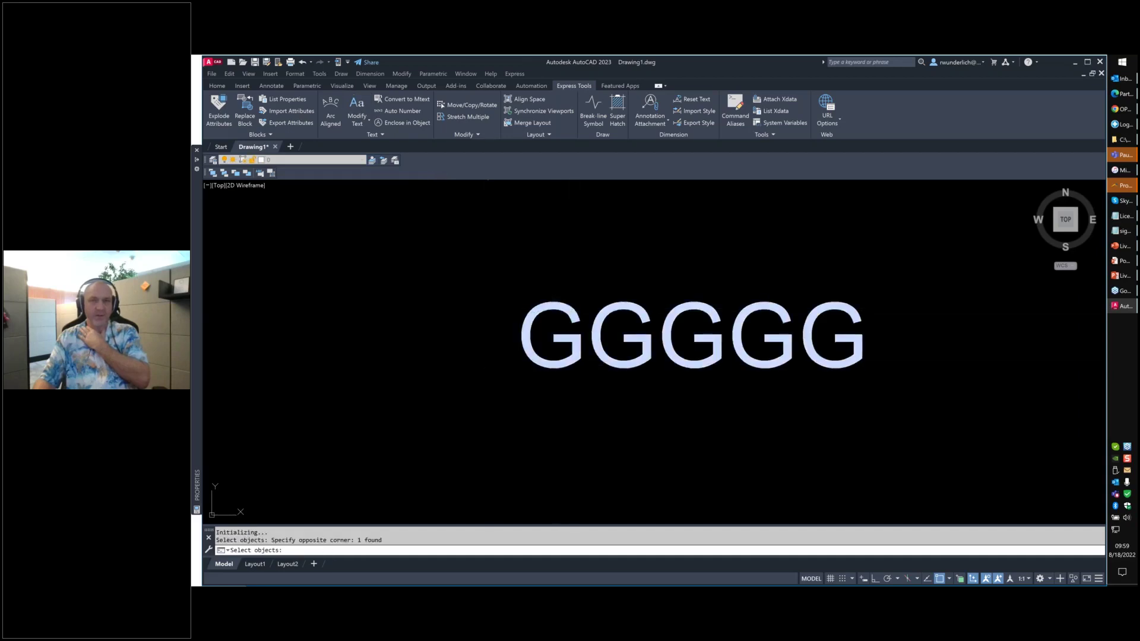
pyautogui.press('Return')
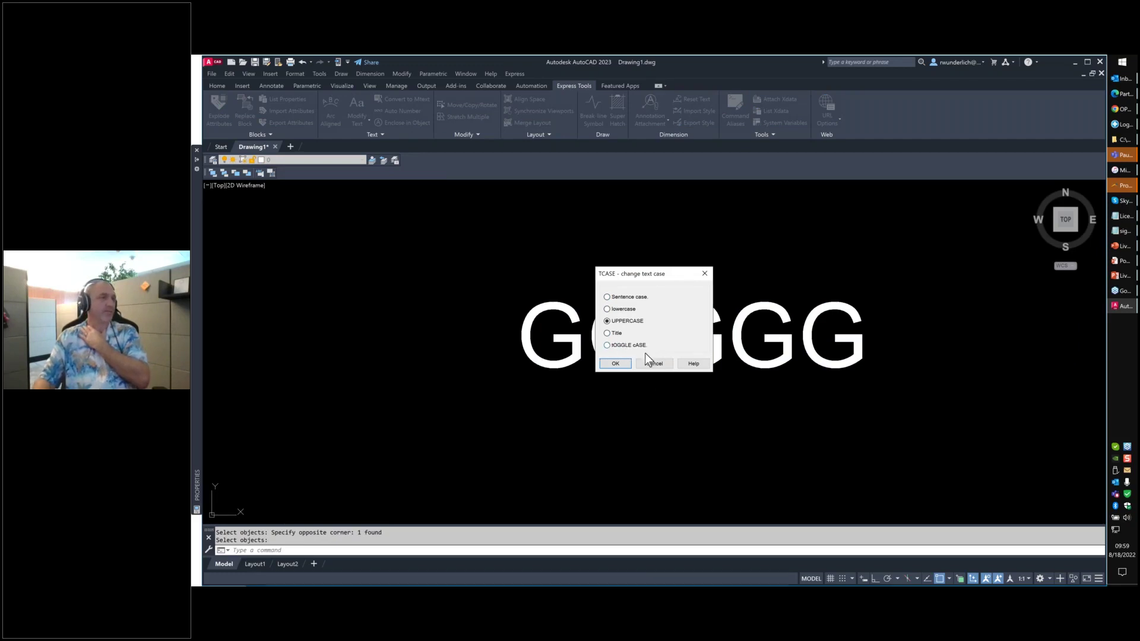
pyautogui.click(667, 362)
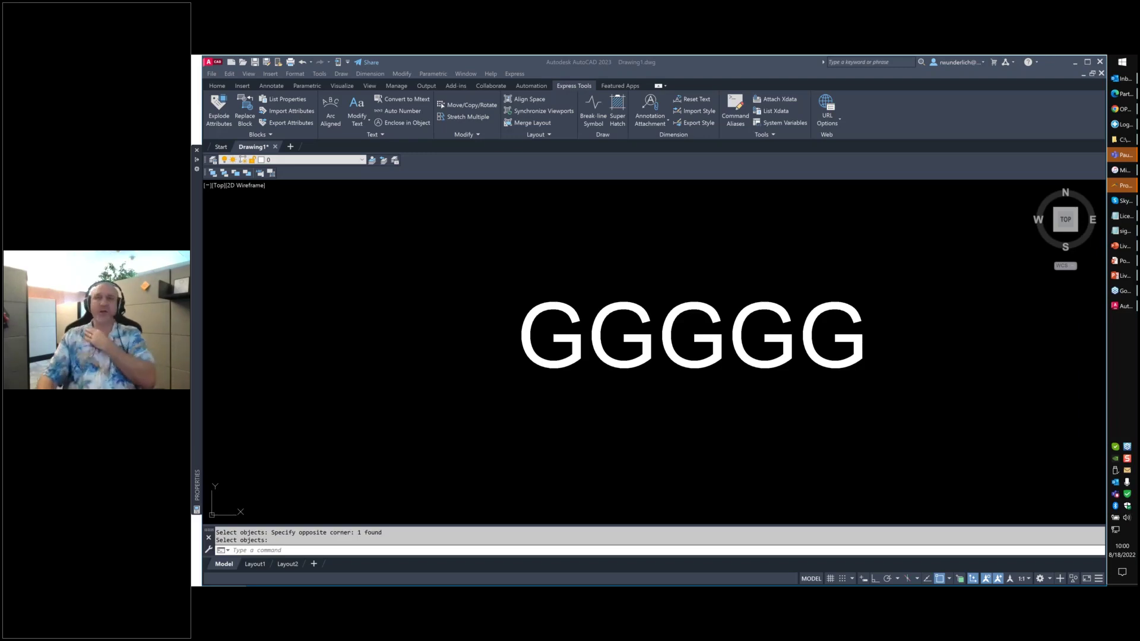
# - Launch AutoCAD Electrical 2021 and decline the database driver installation
pyautogui.click(1122, 63)
pyautogui.scroll(-10, 884, 264)
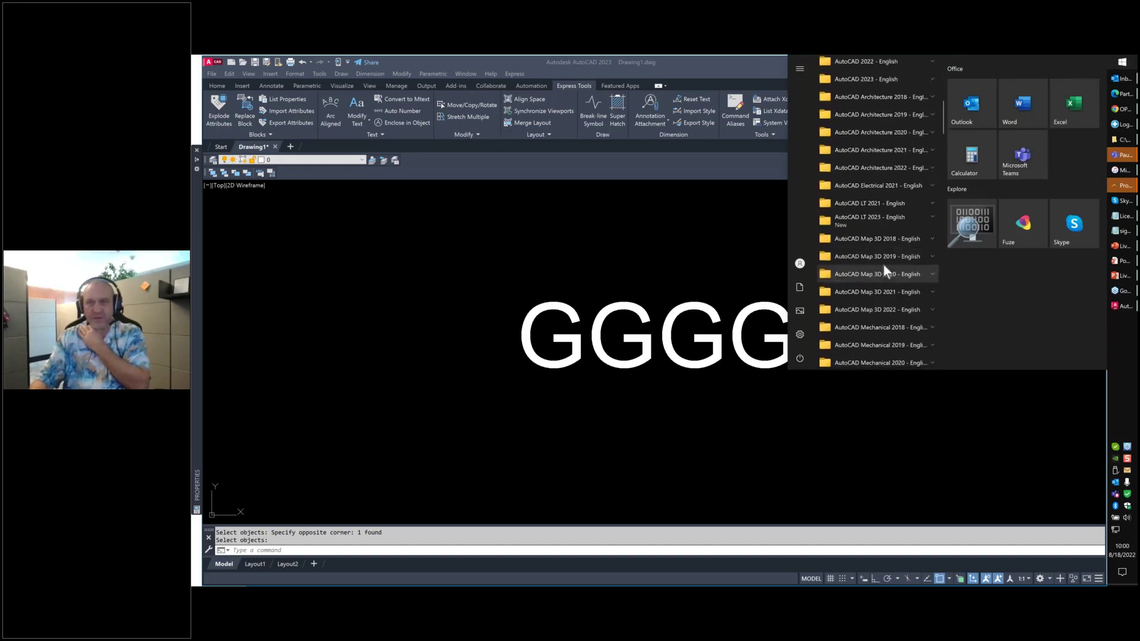
pyautogui.click(888, 185)
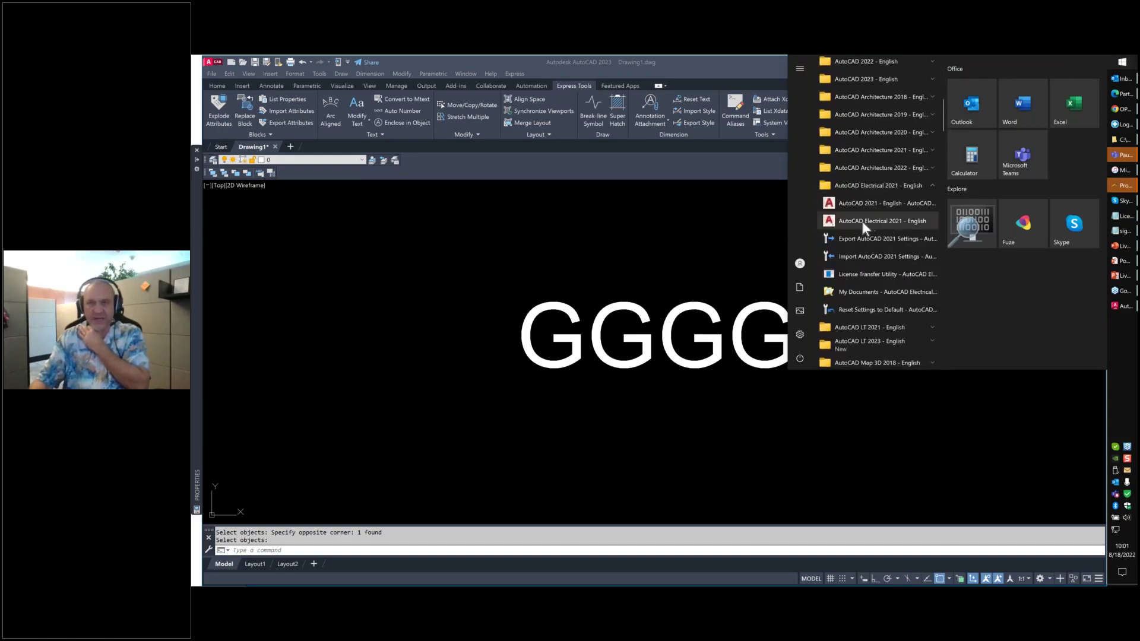
pyautogui.click(867, 222)
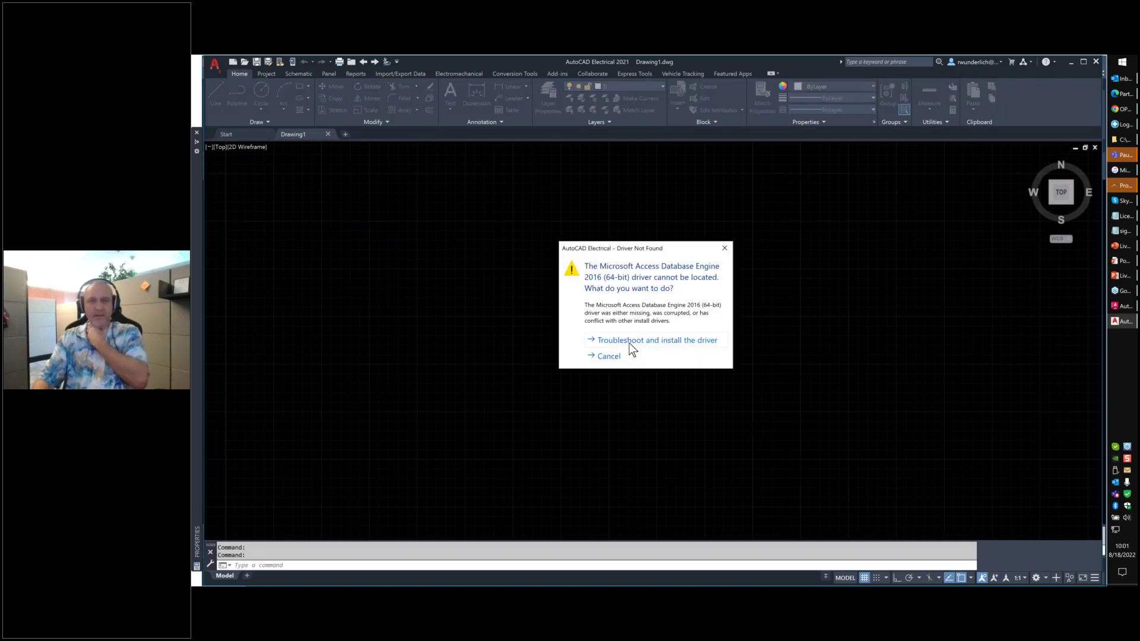
pyautogui.click(608, 357)
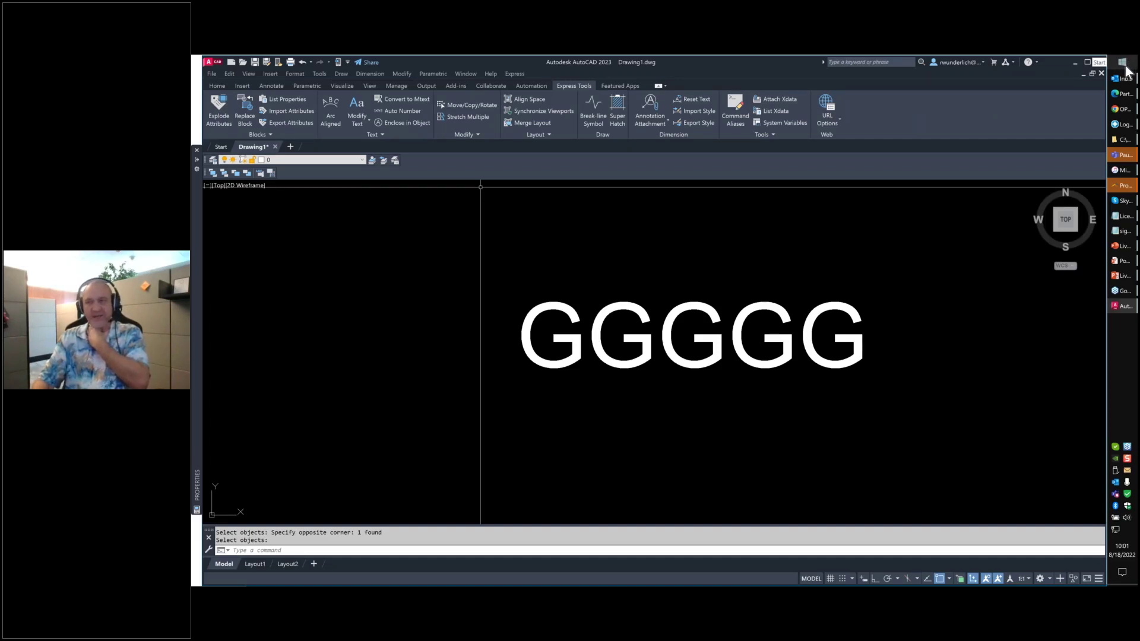
# - Launch AutoCAD Mechanical 2021 from its program folder
pyautogui.click(1122, 62)
pyautogui.scroll(-2, 890, 246)
pyautogui.scroll(-3, 897, 251)
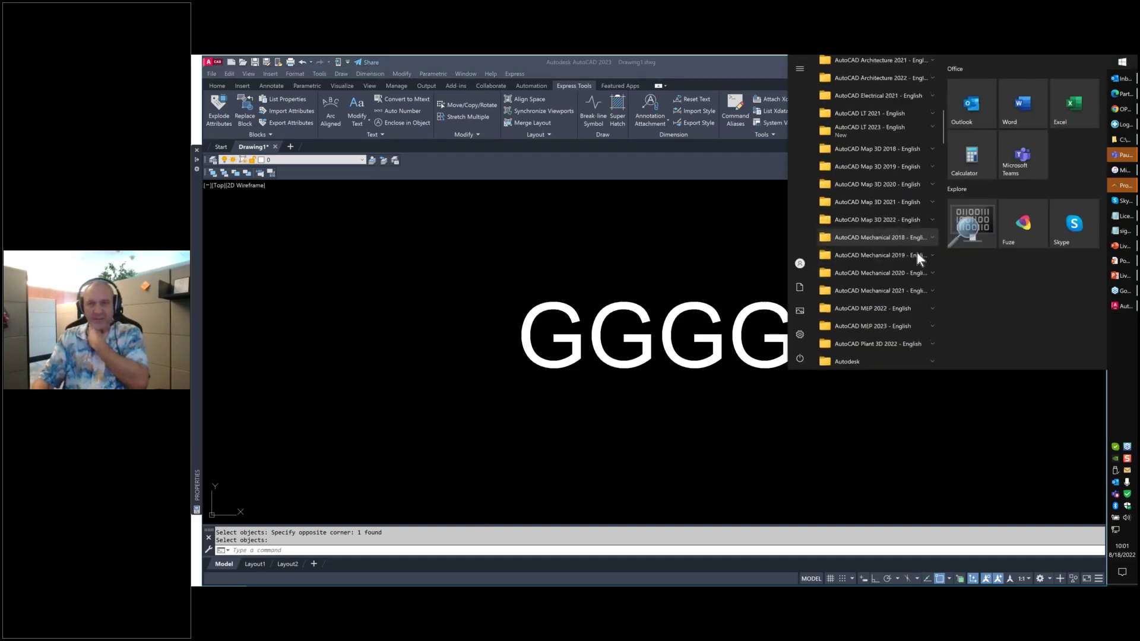
pyautogui.click(895, 240)
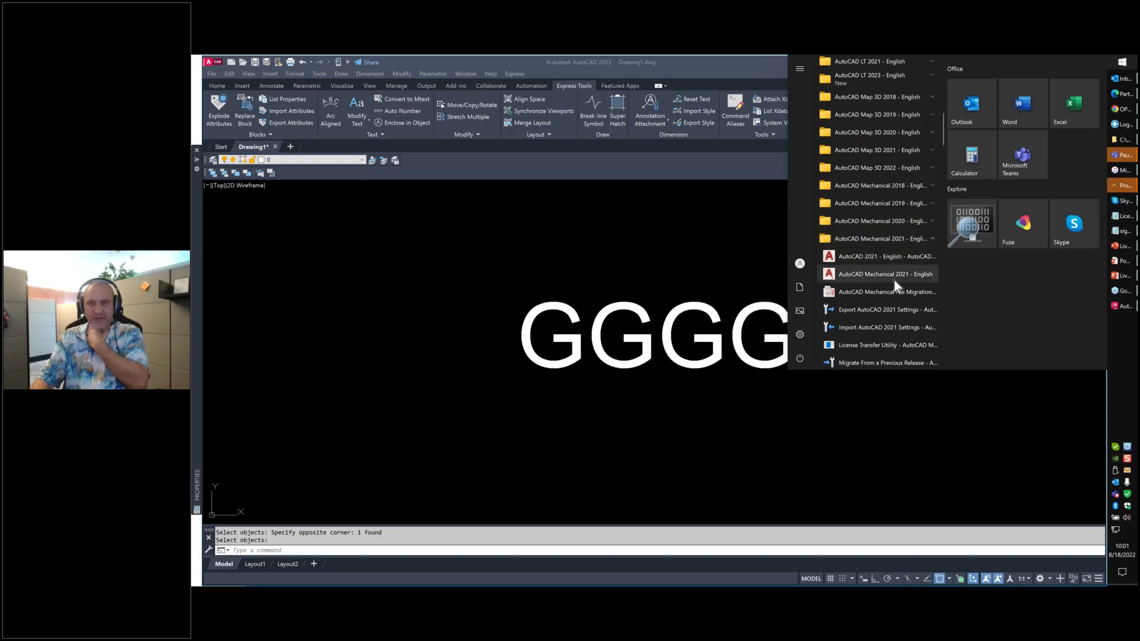
pyautogui.click(878, 273)
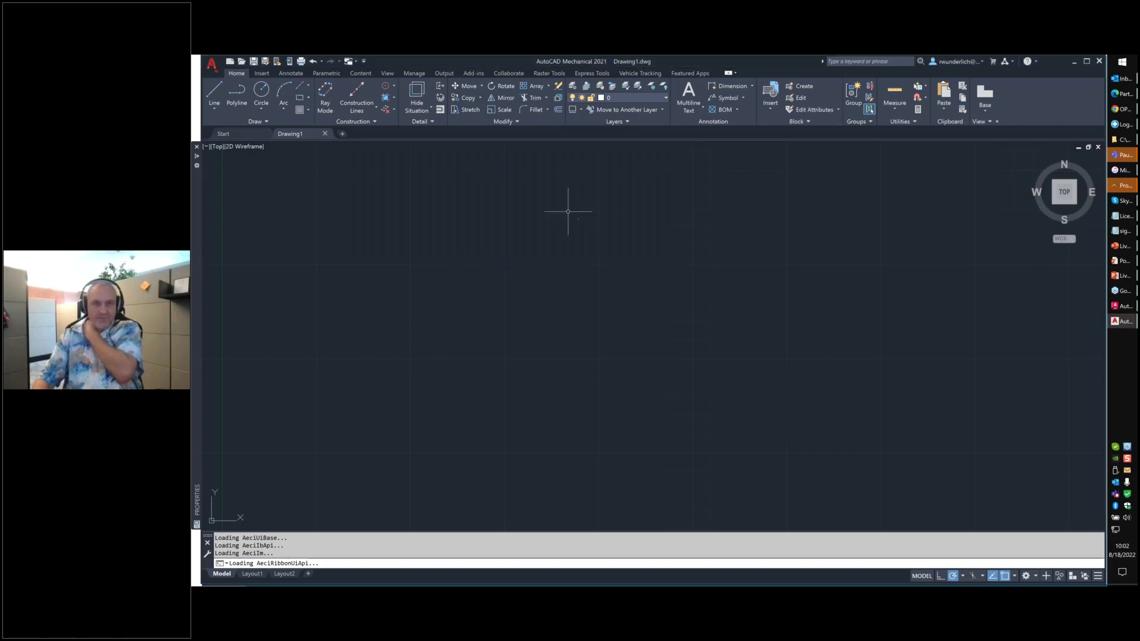
# - Switch to the Structure workspace and reposition the floating Structure Catalog in the drawing area
pyautogui.click(1035, 576)
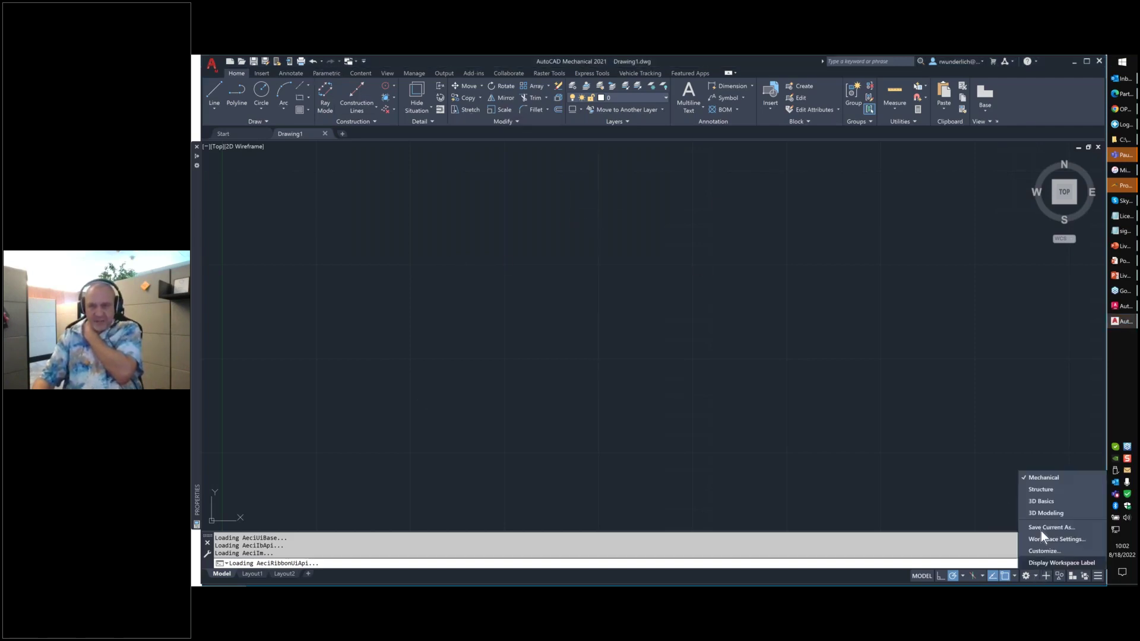
pyautogui.click(1044, 484)
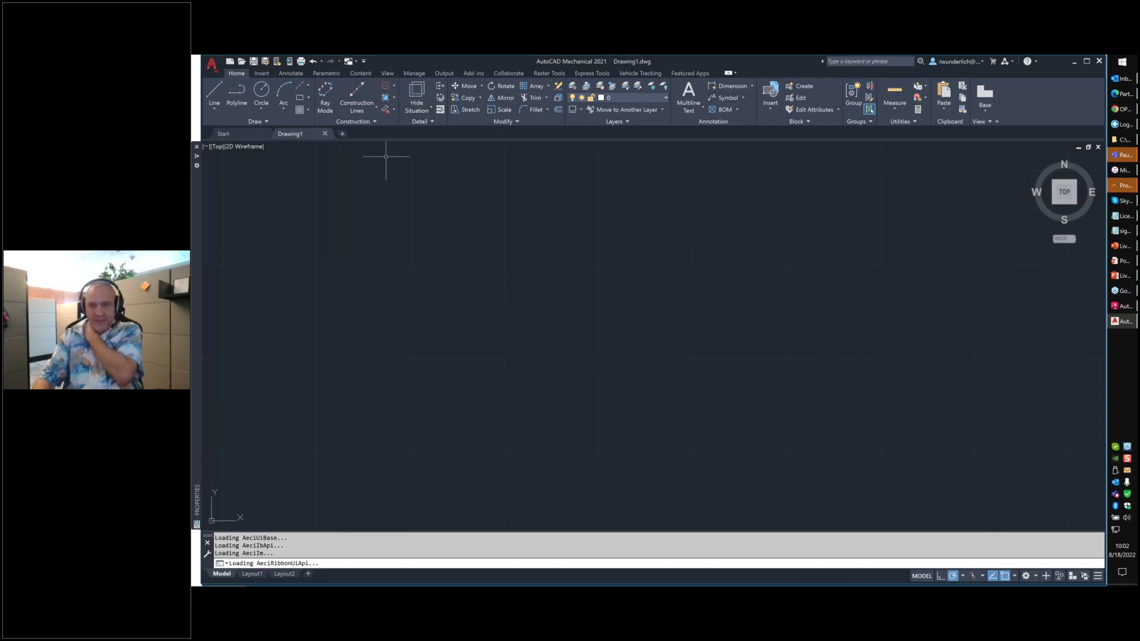
pyautogui.click(1026, 575)
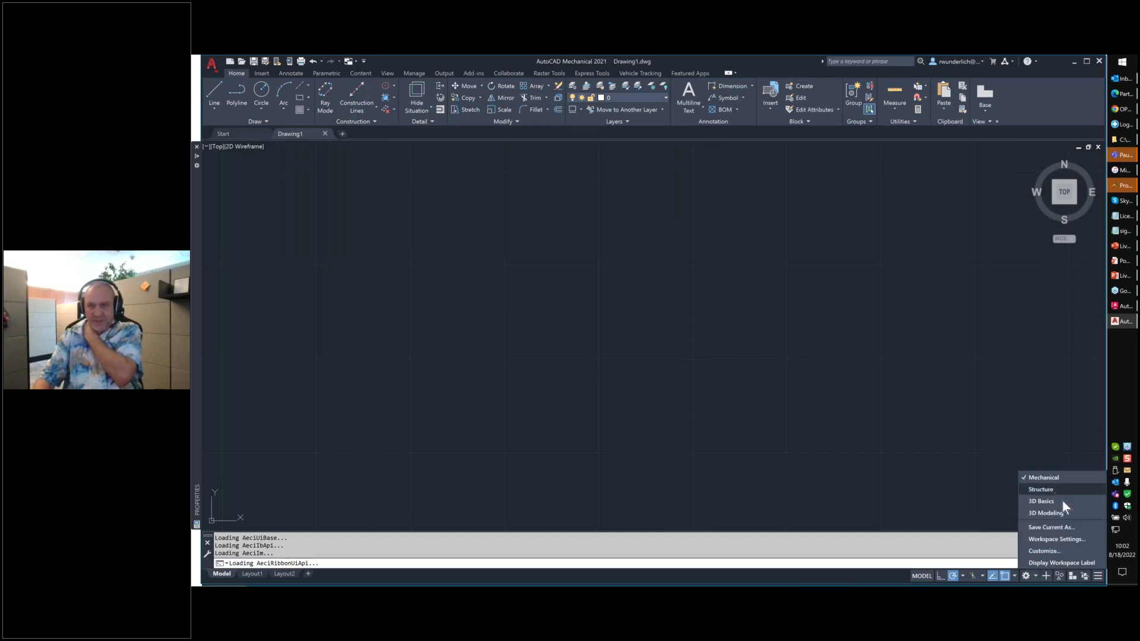
pyautogui.click(1041, 489)
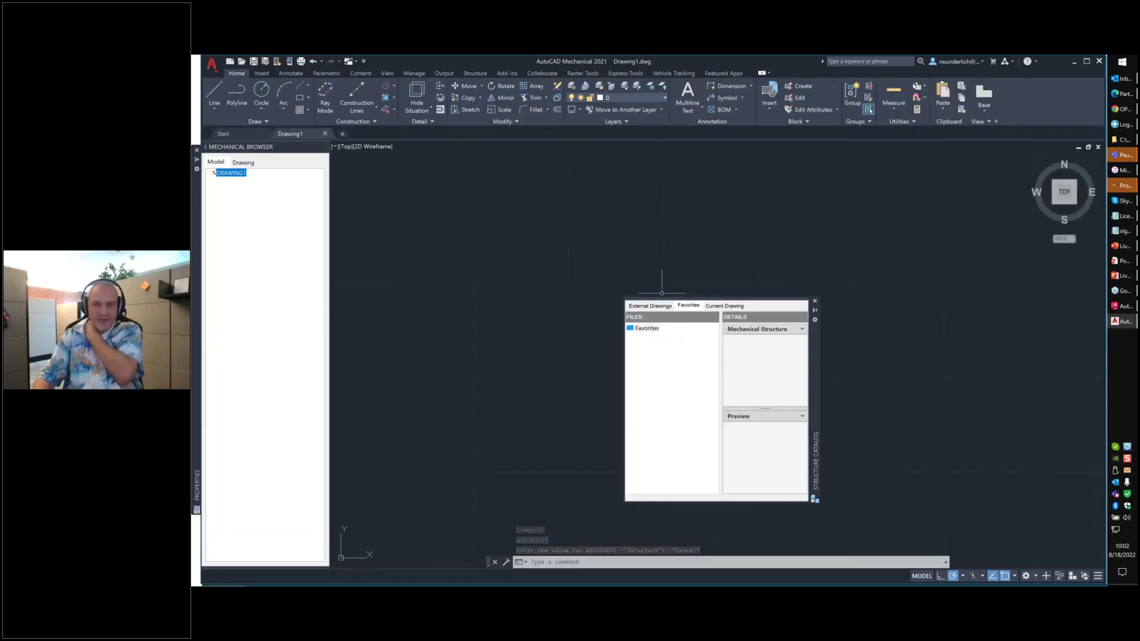
pyautogui.moveTo(839, 329); pyautogui.dragTo(852, 307)
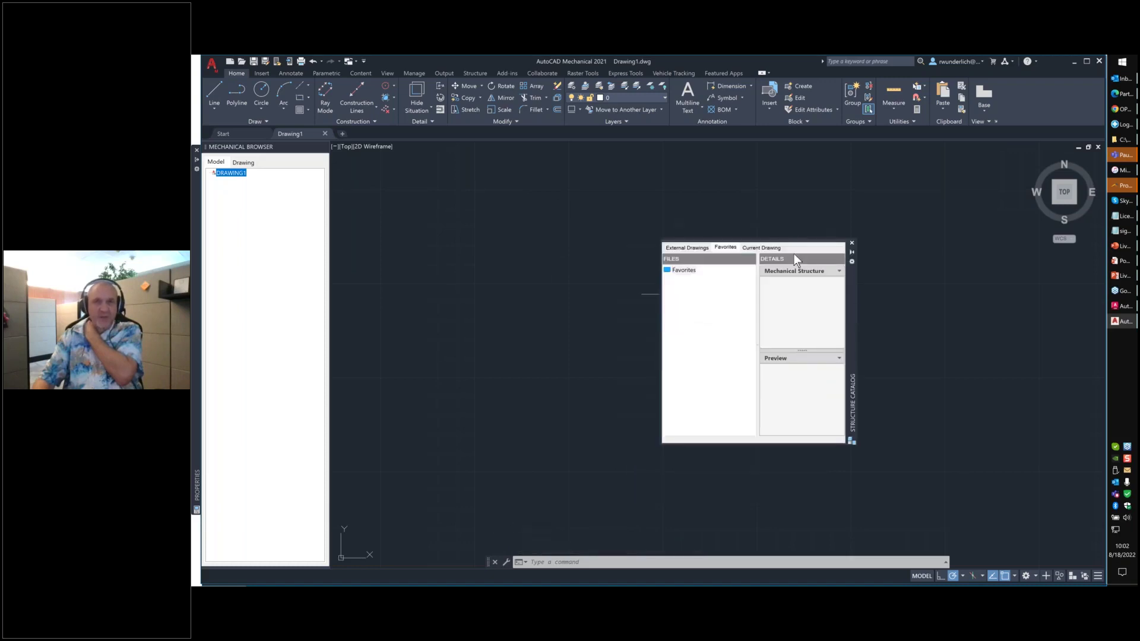
# - Browse the Steel Shapes library, examine the LH-Shapes standards and the available ANSI W views, and close the library without inserting anything
pyautogui.click(361, 73)
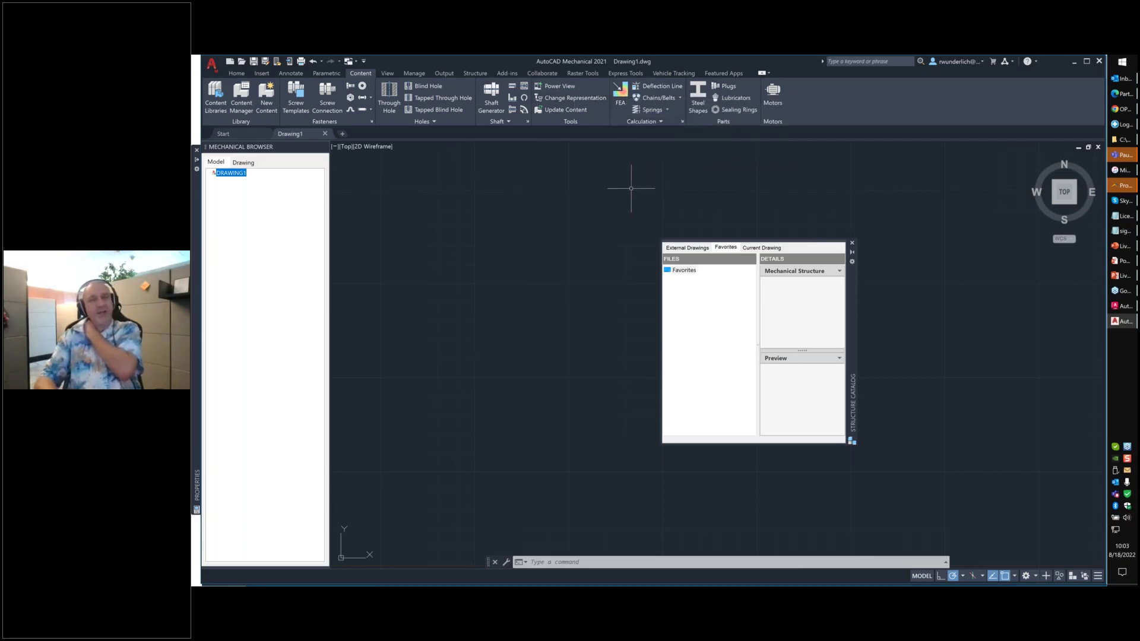
pyautogui.click(700, 98)
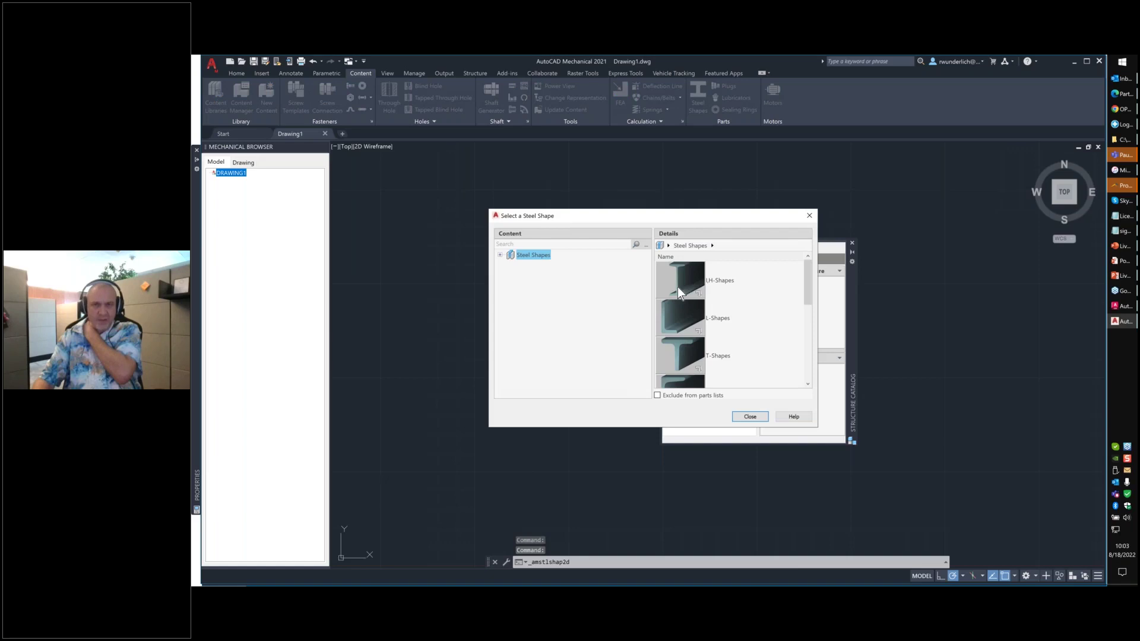
pyautogui.scroll(-4, 750, 325)
pyautogui.scroll(2, 756, 338)
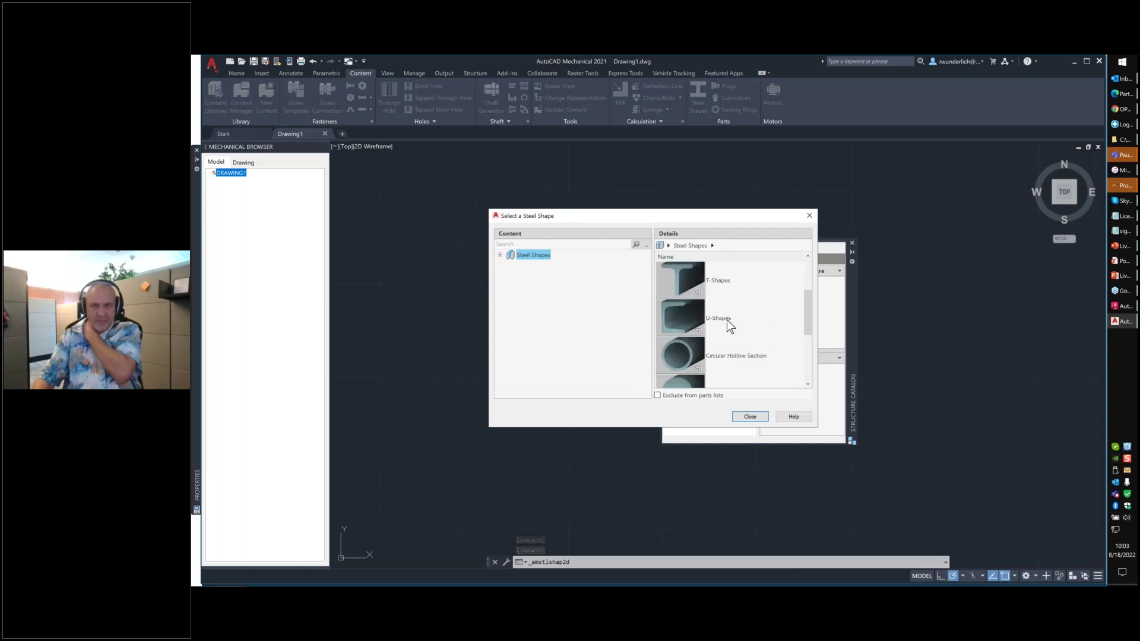
pyautogui.scroll(2, 727, 300)
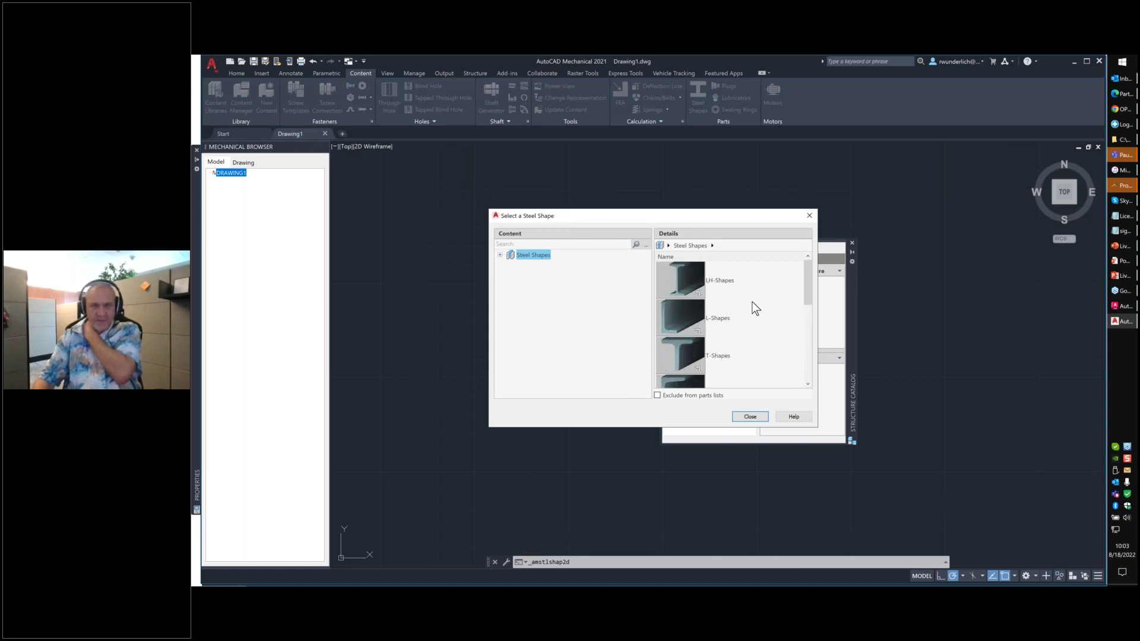
pyautogui.moveTo(810, 287); pyautogui.dragTo(812, 247)
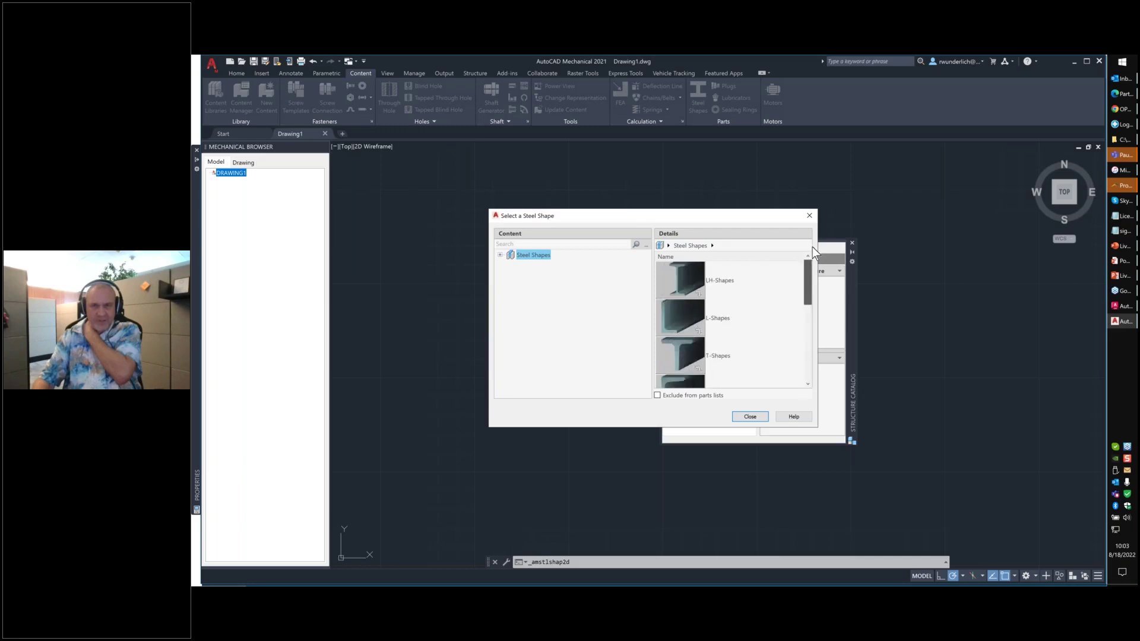
pyautogui.doubleClick(720, 281)
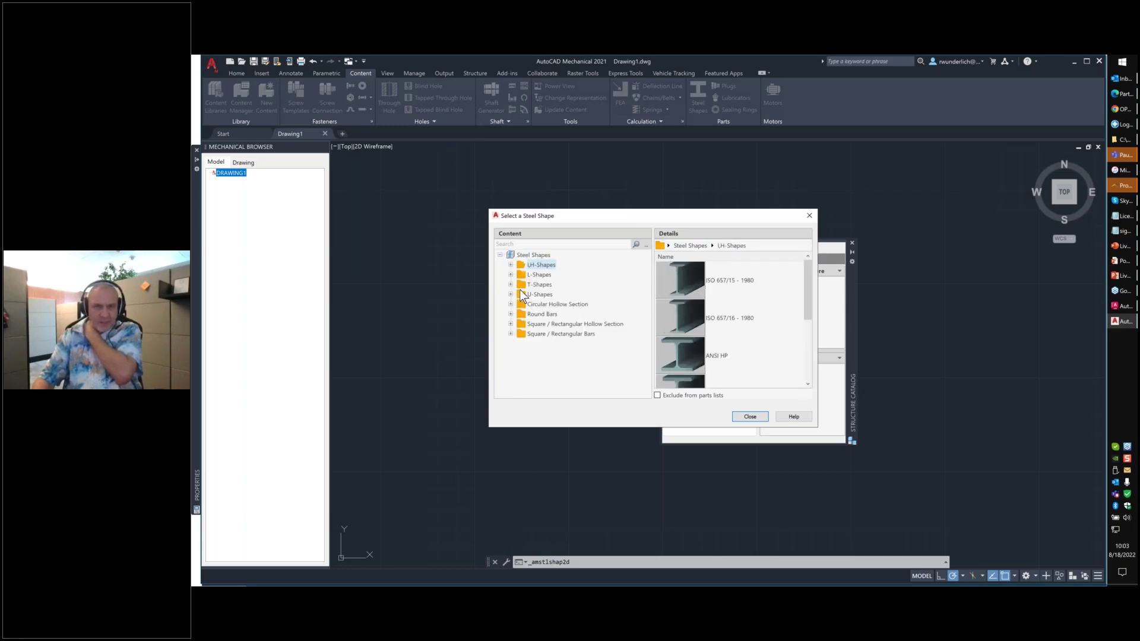
pyautogui.click(510, 264)
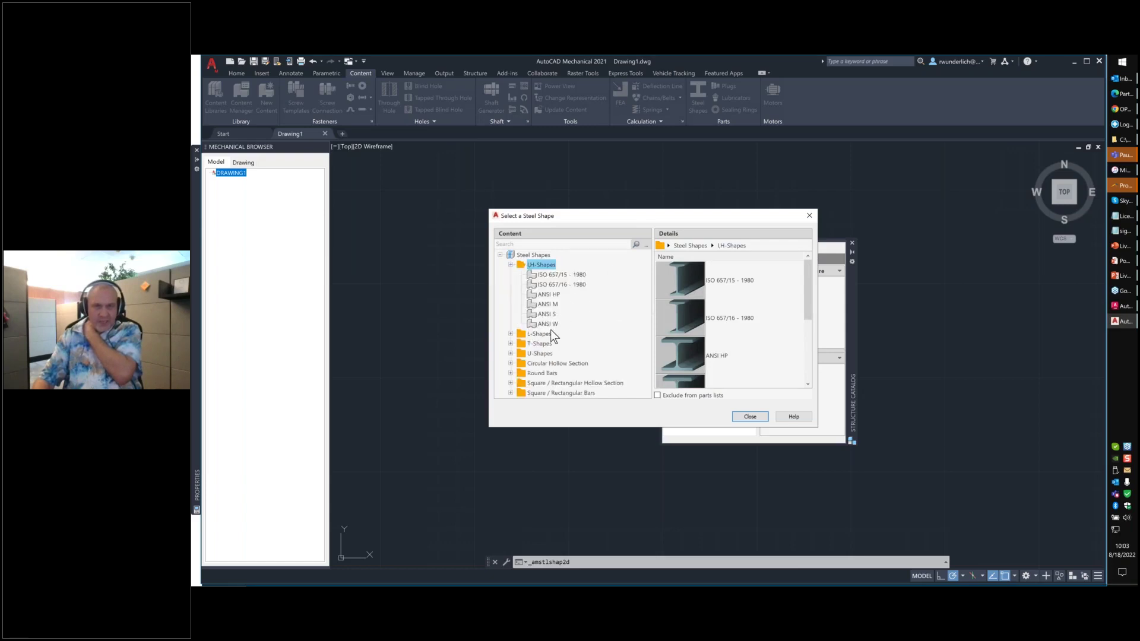
pyautogui.click(545, 323)
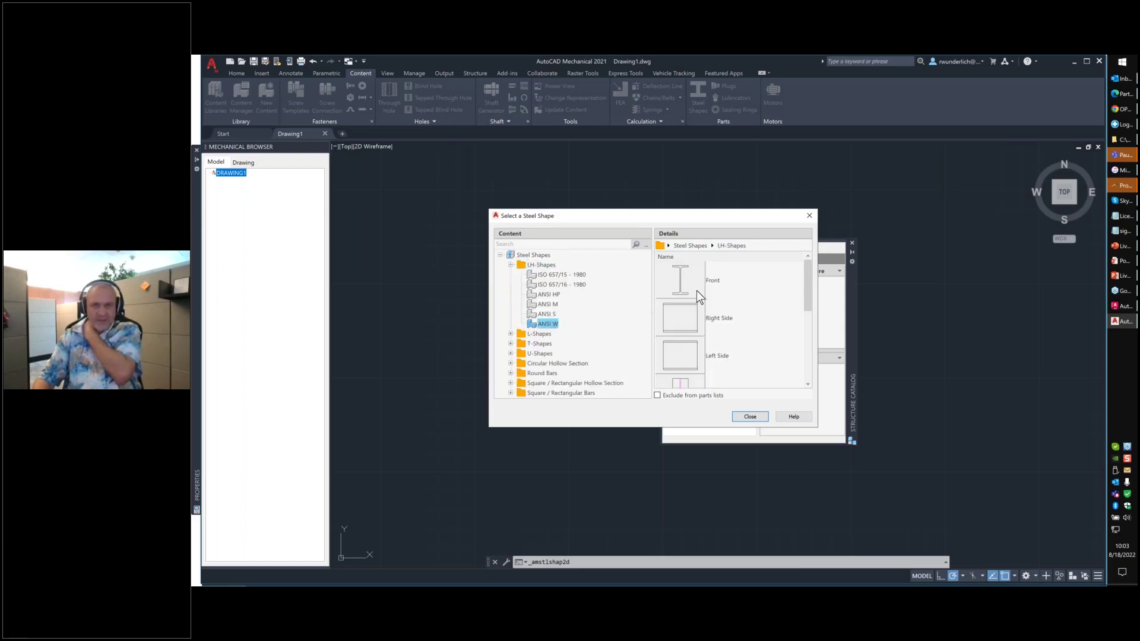
pyautogui.scroll(-4, 747, 304)
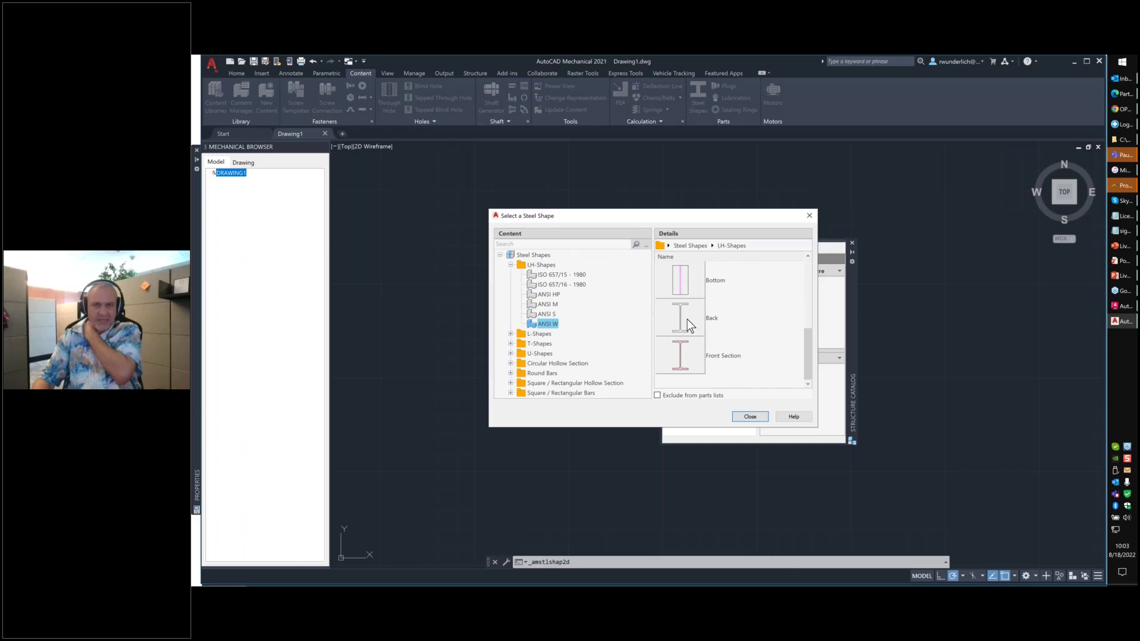
pyautogui.click(746, 417)
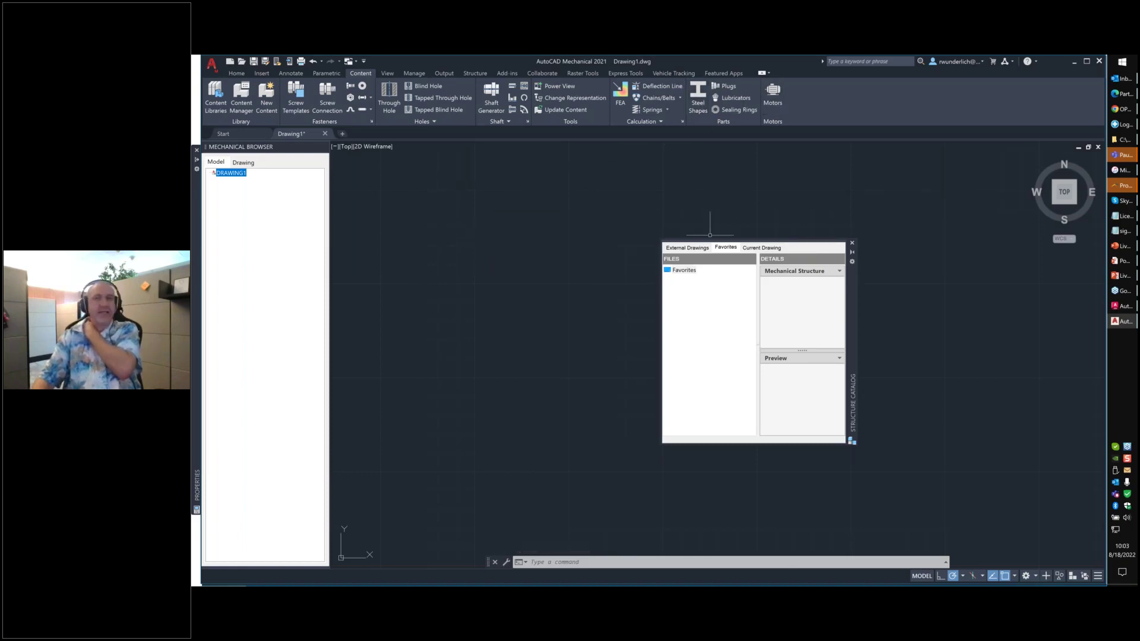
# - Quit AutoCAD Mechanical 2021 and return to the AutoCAD 2023 drawing with the GGGGG text
pyautogui.click(1099, 61)
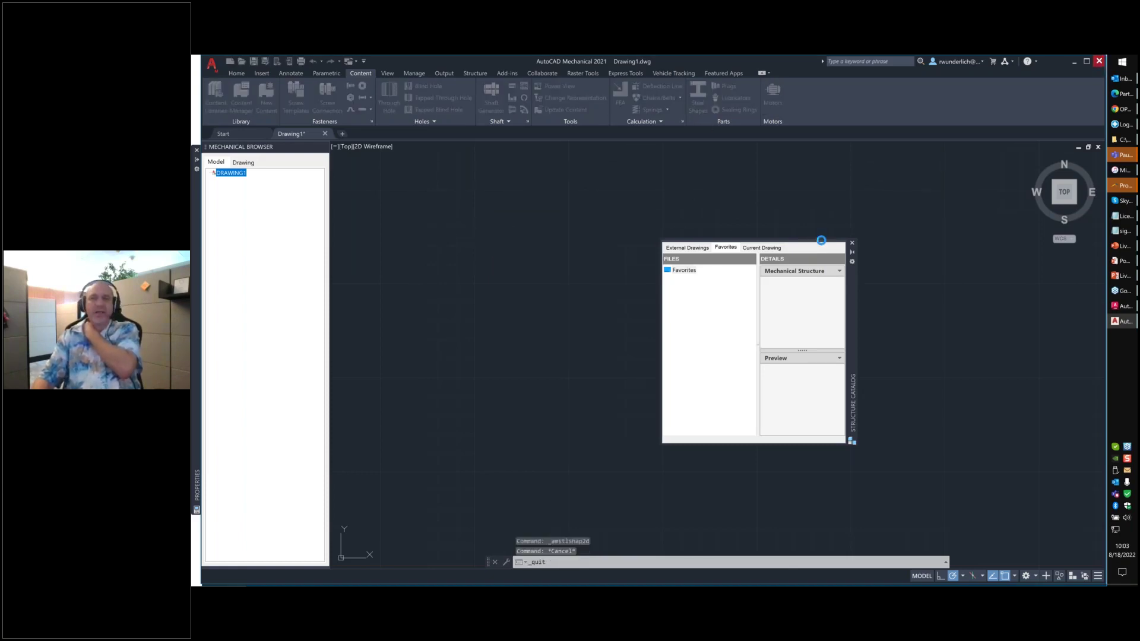
pyautogui.click(654, 345)
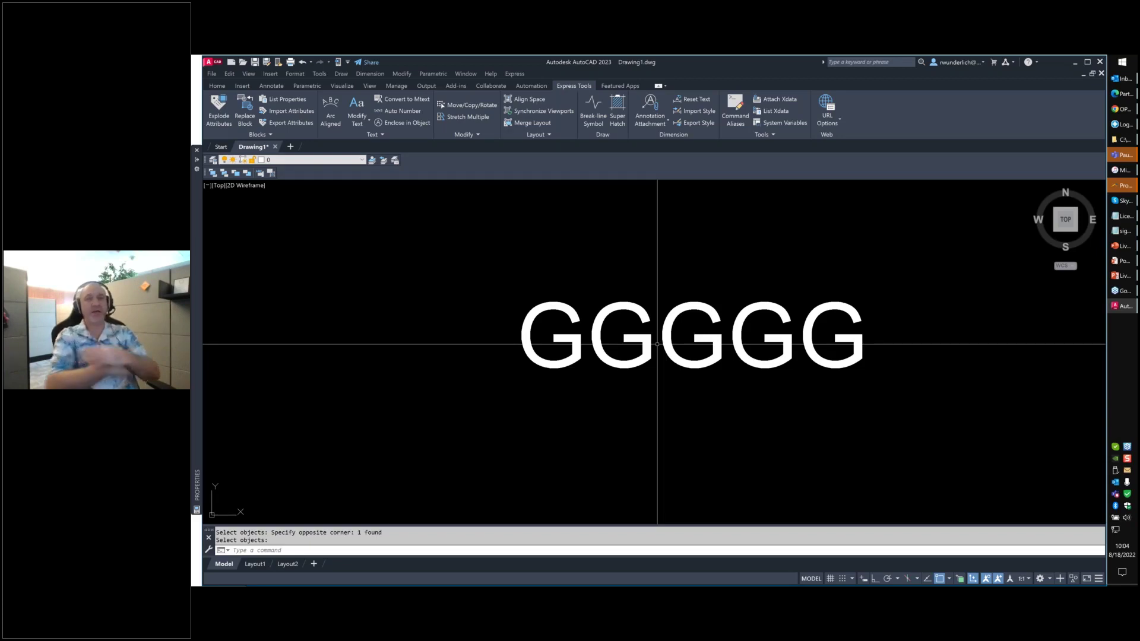
# - Open AutoCAD Help, examine the alphabetical system variable lists for #, 3D and G, and close Help
pyautogui.click(356, 550)
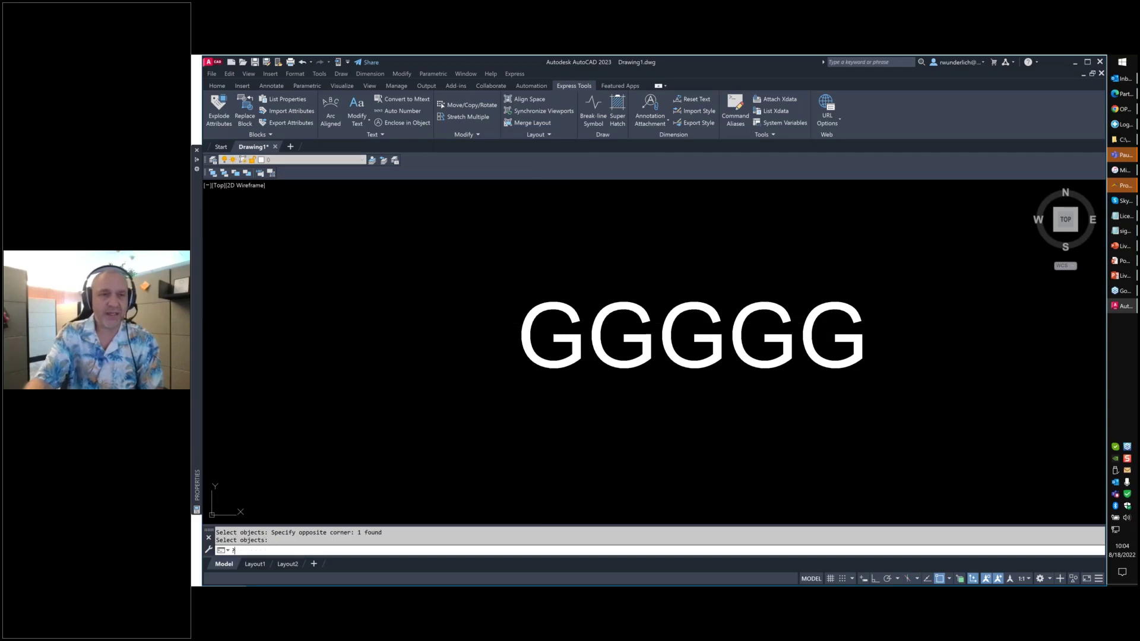
pyautogui.write('?')
pyautogui.press('Return')
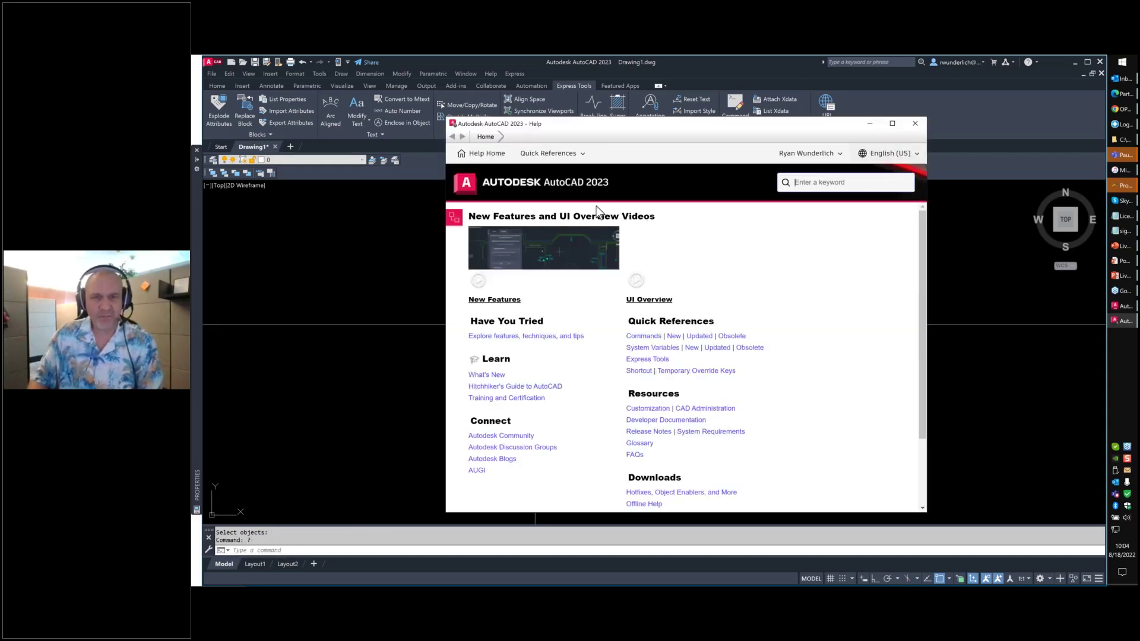
pyautogui.click(666, 351)
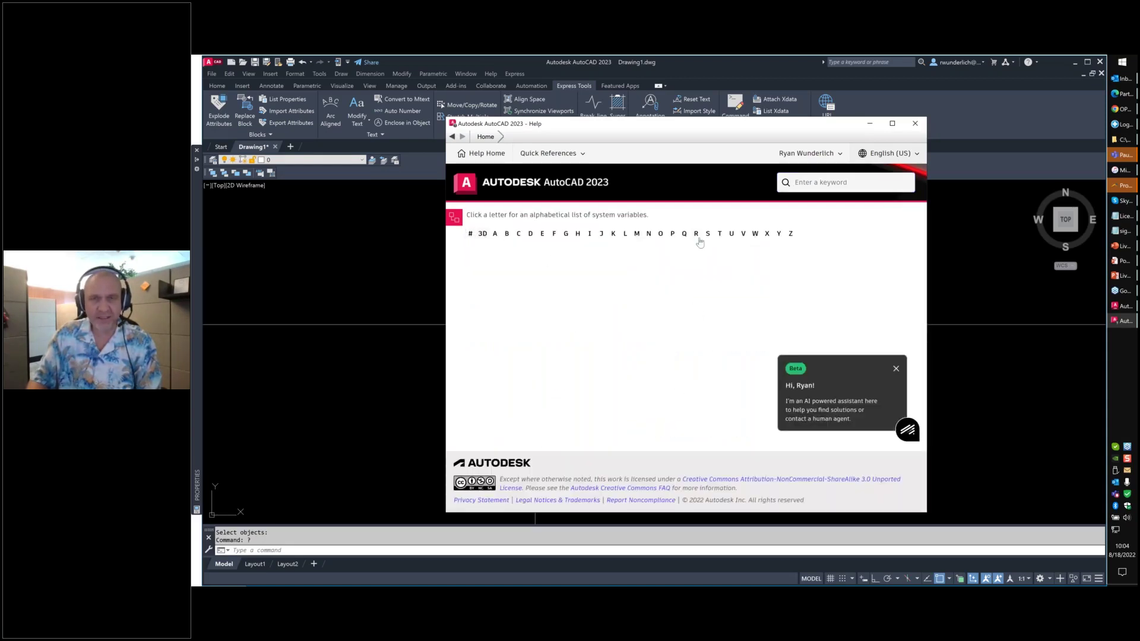
pyautogui.click(470, 234)
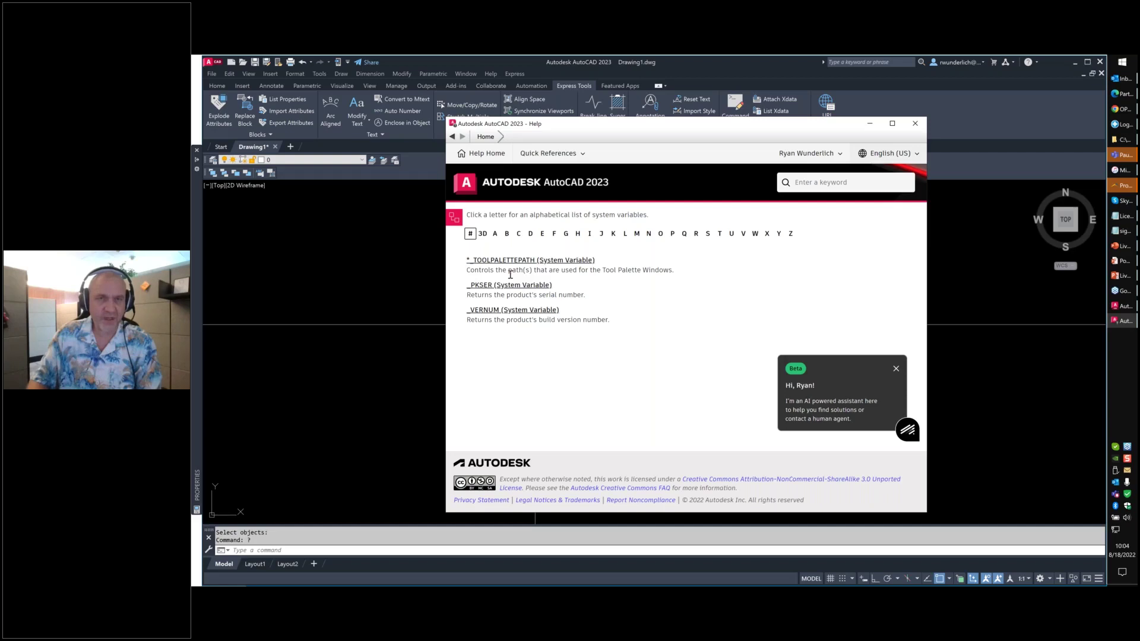
pyautogui.click(482, 234)
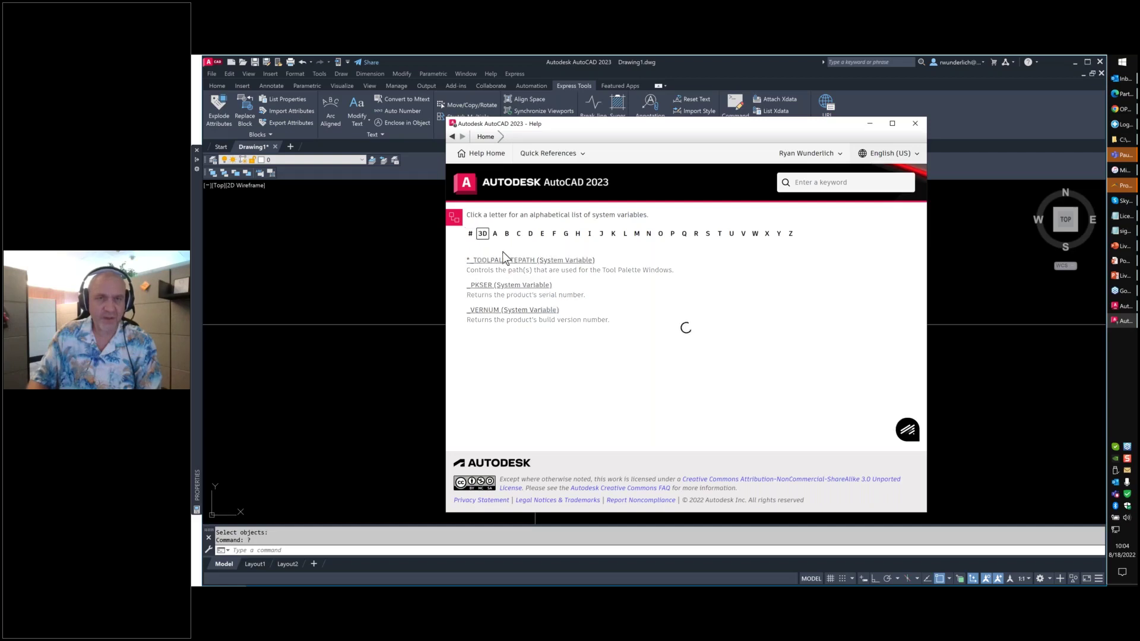
pyautogui.click(565, 234)
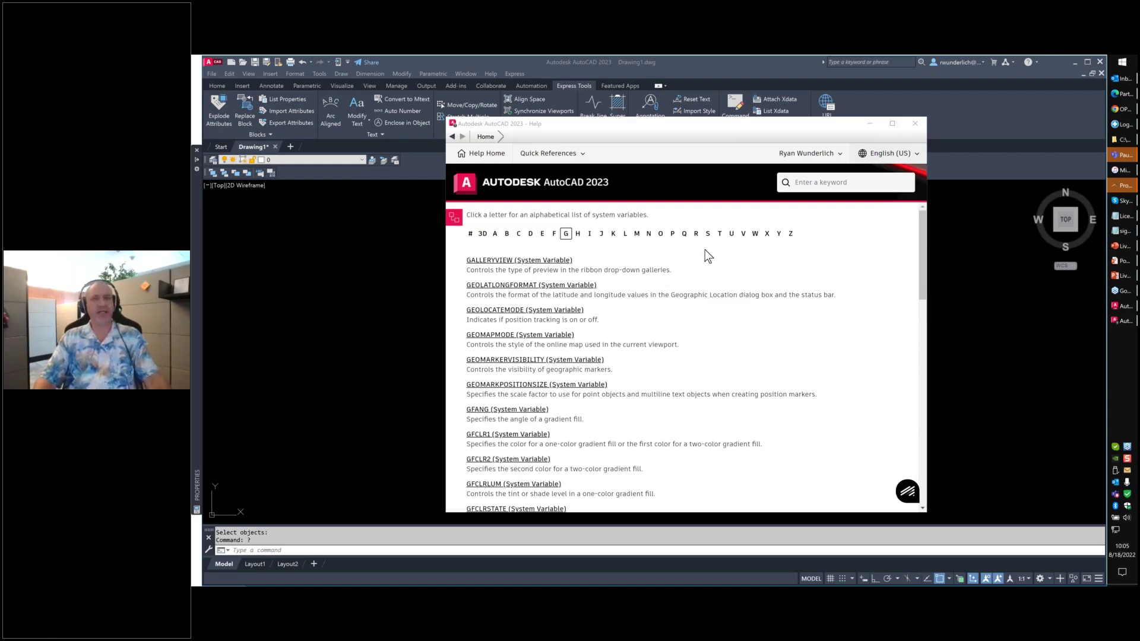
pyautogui.click(914, 123)
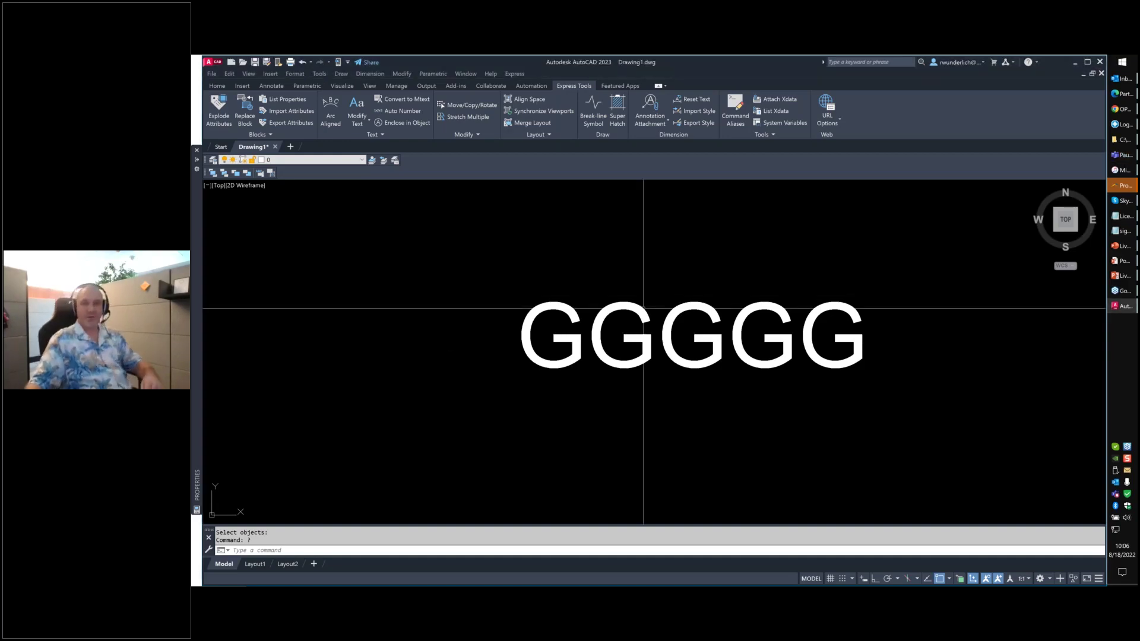
# - Draw a single diagonal line rising to the right of the GGGGG text
pyautogui.scroll(-5, 659, 314)
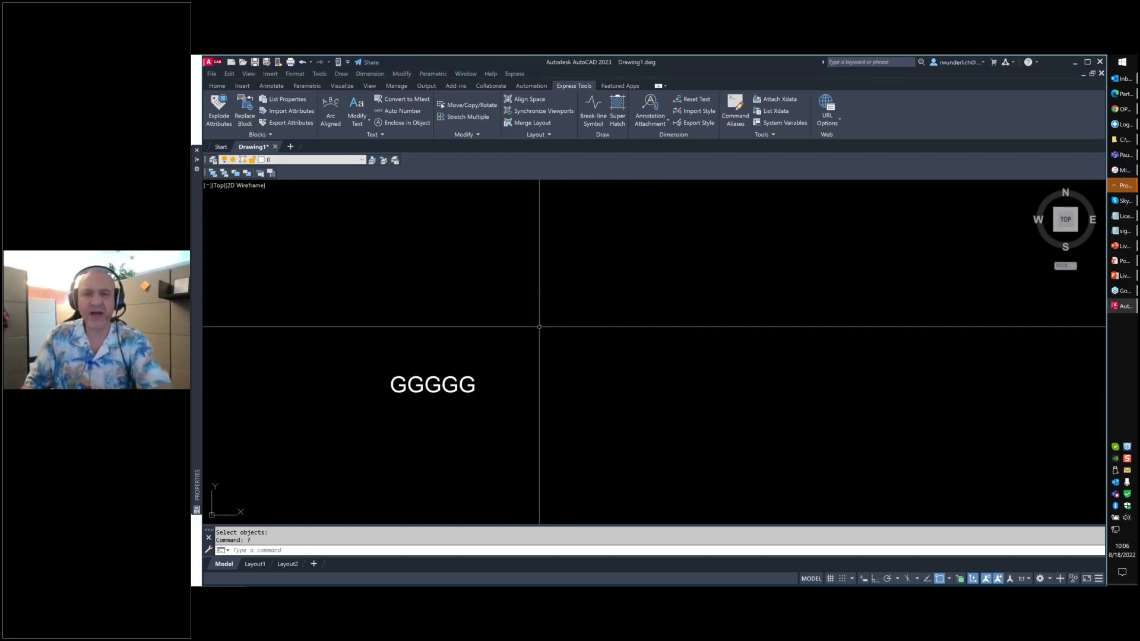
pyautogui.write('l')
pyautogui.press('Return')
pyautogui.click(541, 408)
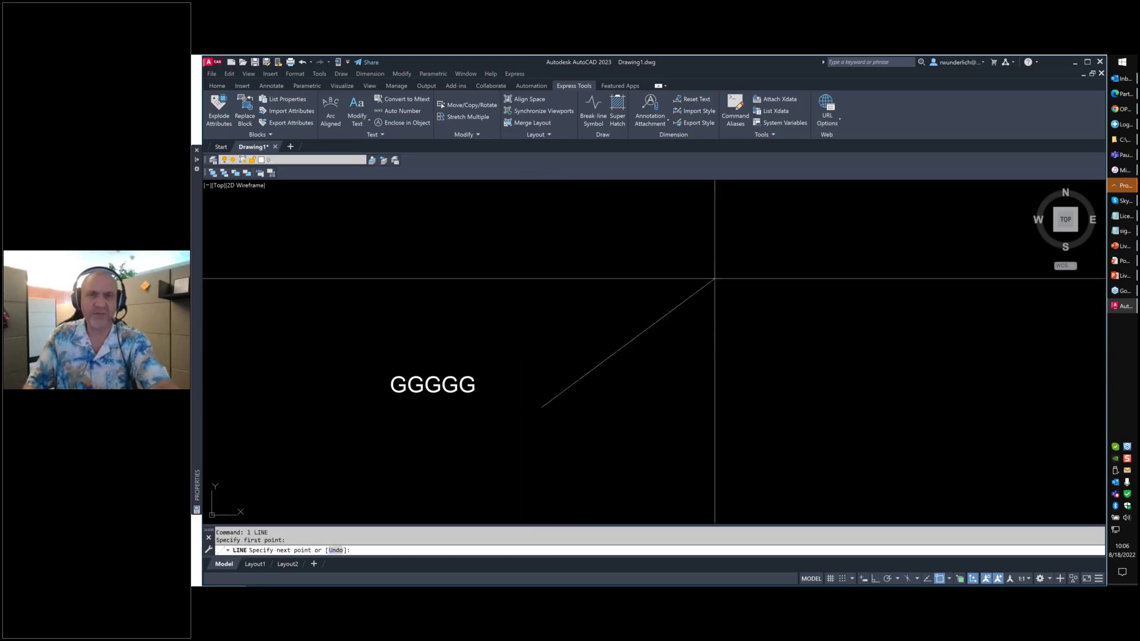
pyautogui.click(736, 273)
pyautogui.press('Return')
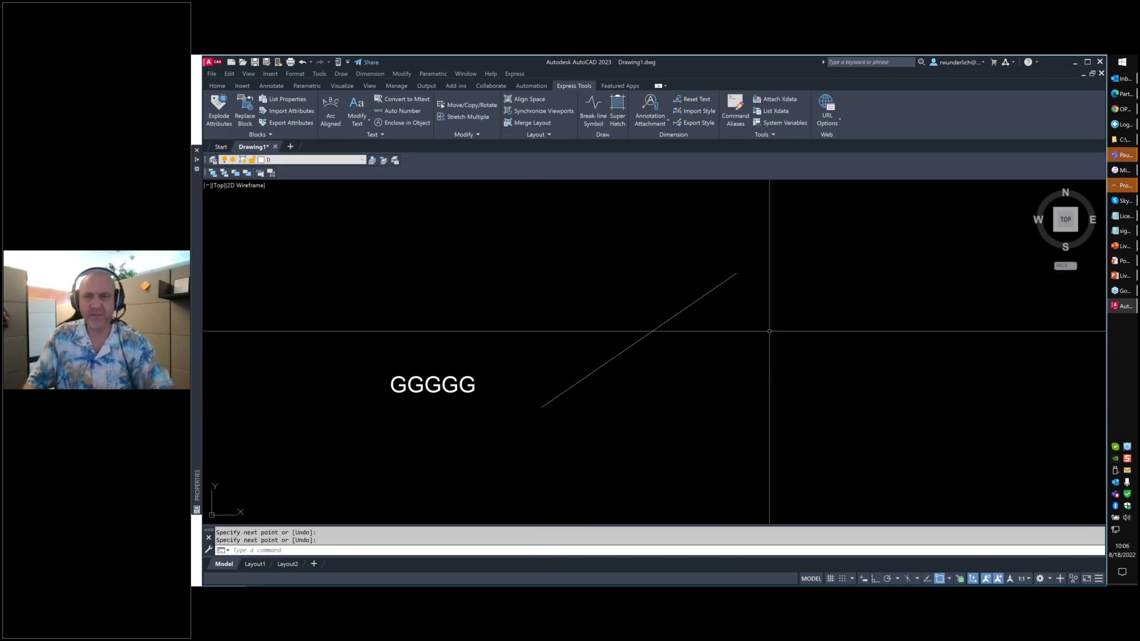
# - Turn off the Endpoint, Center, Node, Intersection and Insertion object snaps, leaving only Parallel enabled
pyautogui.click(950, 579)
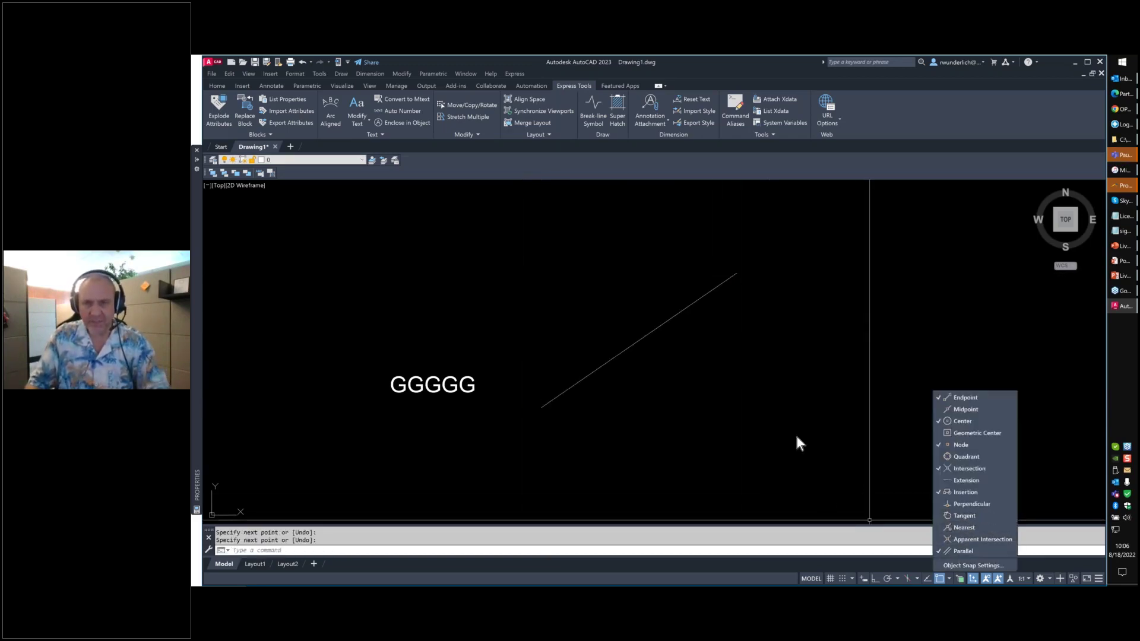
pyautogui.click(953, 492)
pyautogui.click(958, 467)
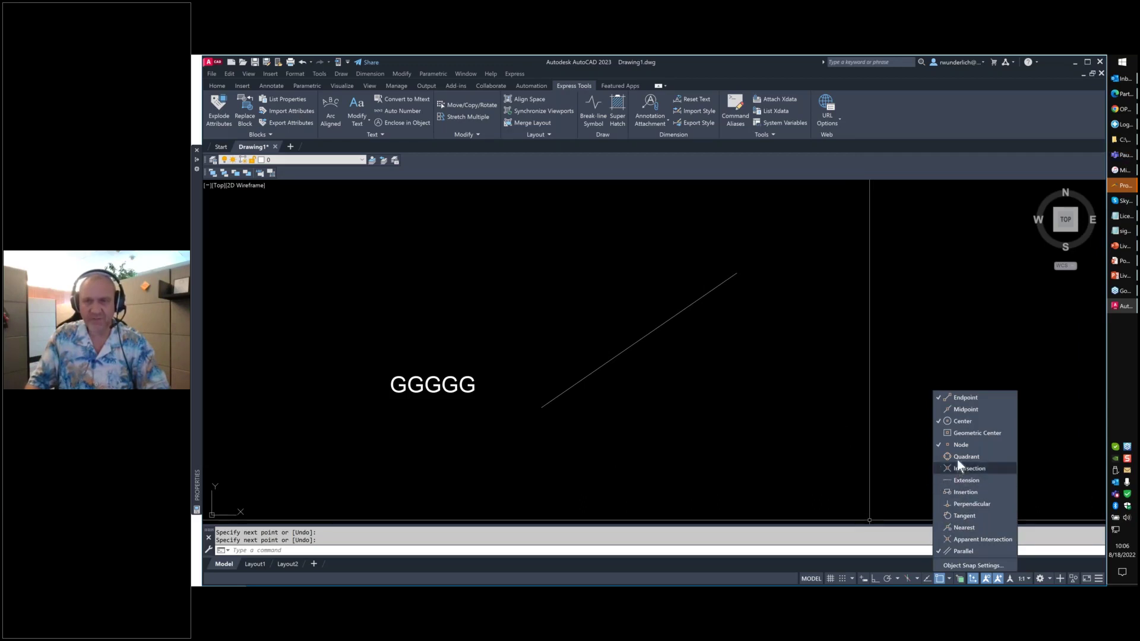
pyautogui.click(956, 444)
pyautogui.click(950, 421)
pyautogui.click(958, 398)
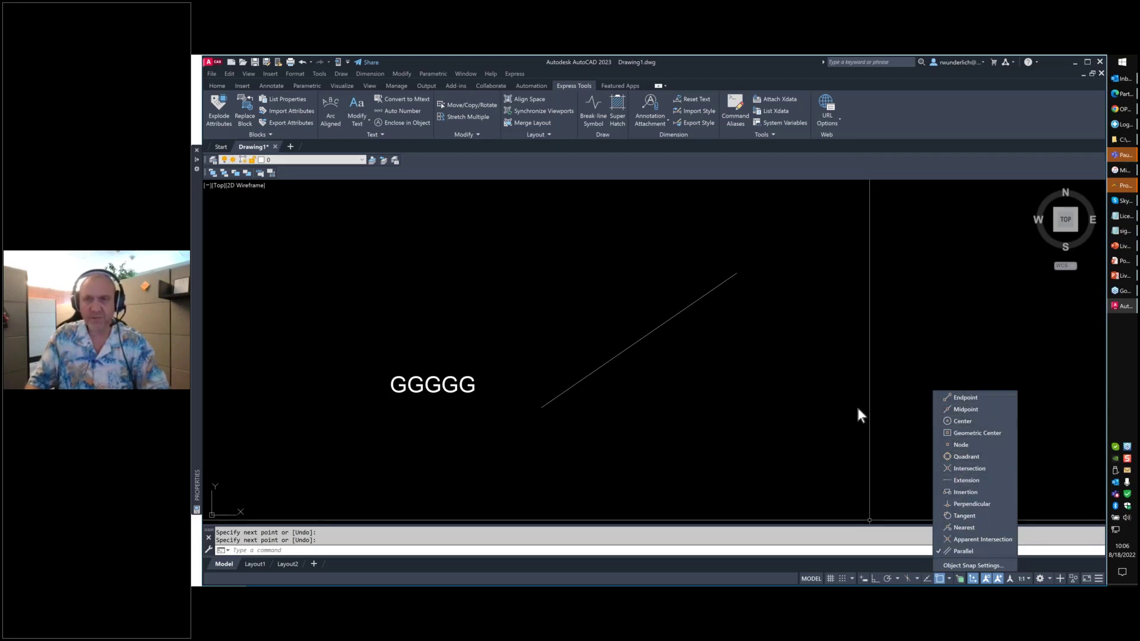
pyautogui.click(822, 414)
# - Draw a second line above the diagonal line with the Parallel object snap, about 2.89 units long at 35°
pyautogui.write('l')
pyautogui.press('Return')
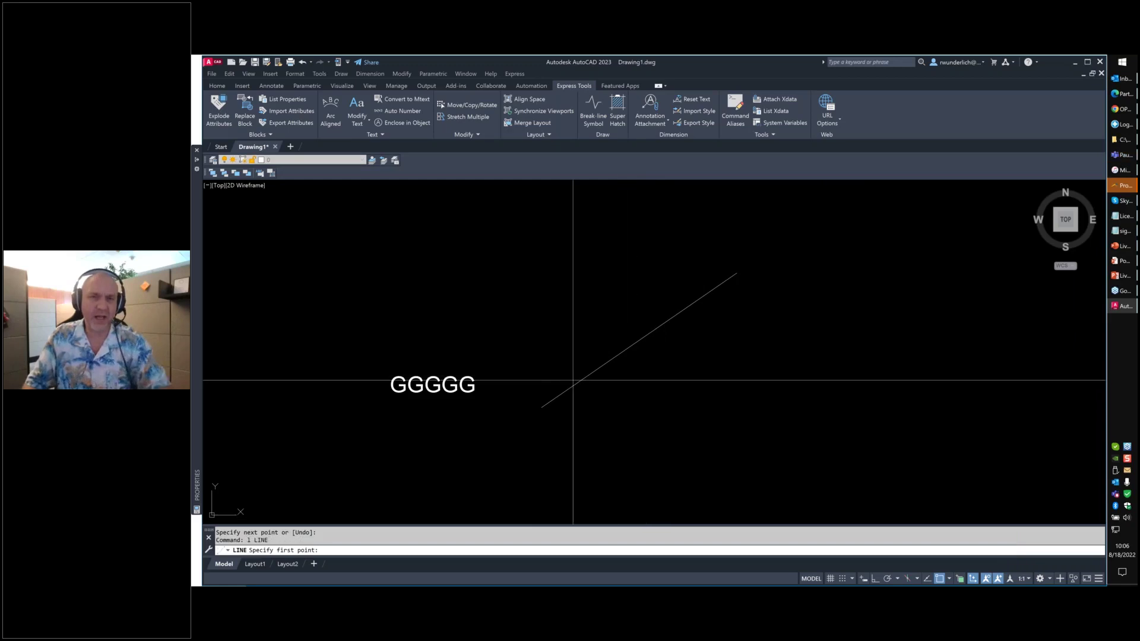
pyautogui.click(526, 384)
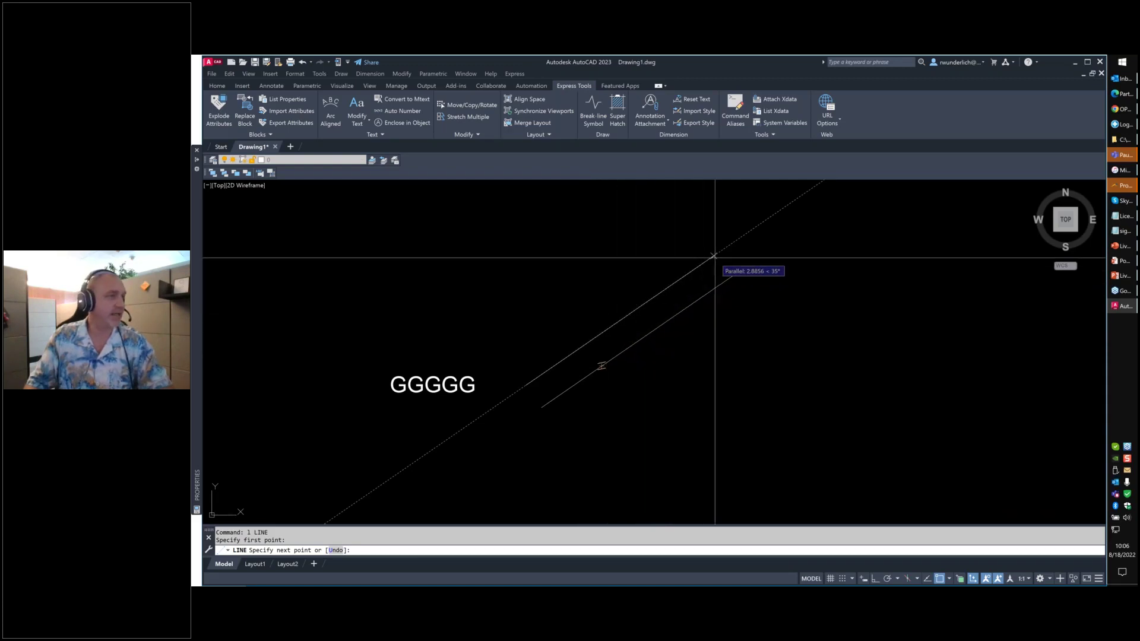
pyautogui.click(736, 274)
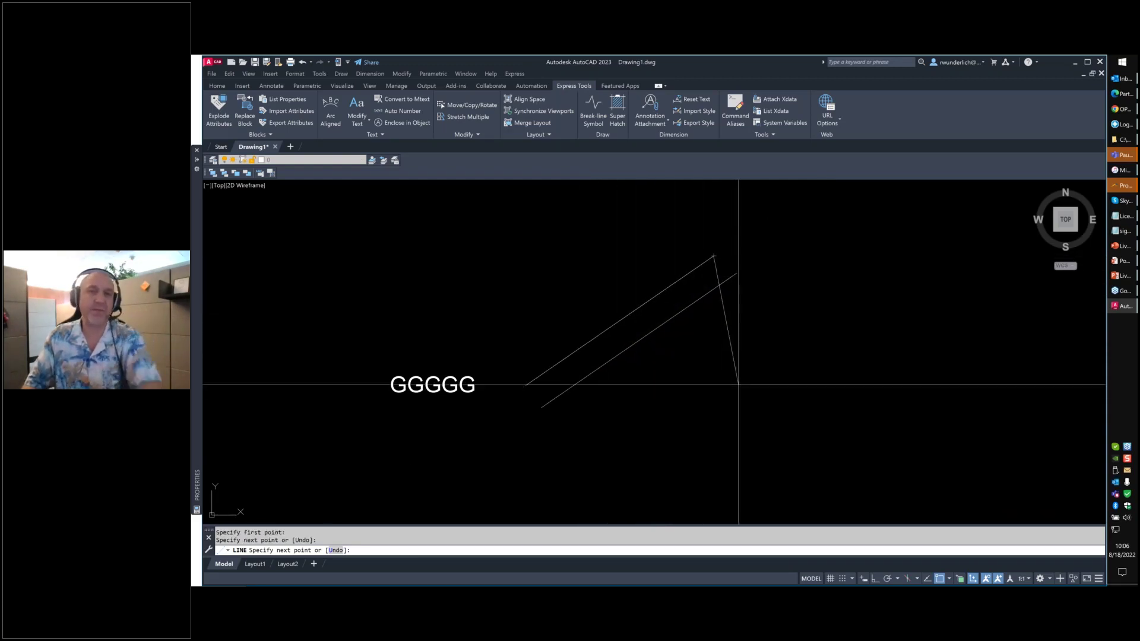
pyautogui.press('Return')
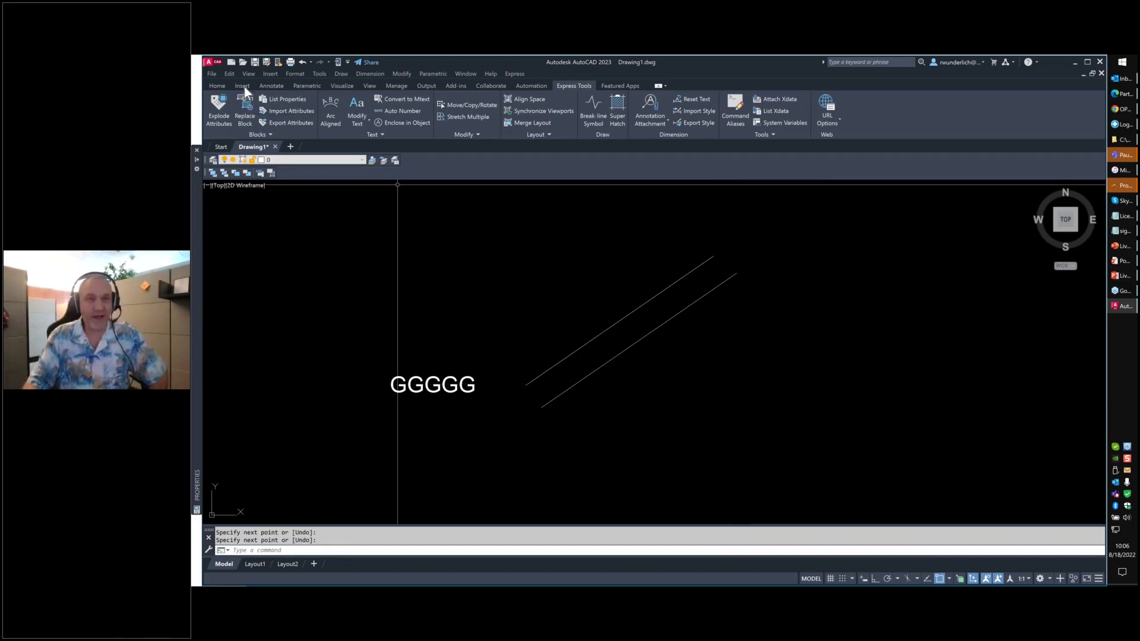
# - Offset the lower diagonal line once toward its lower right, using an offset distance picked between two points in the drawing
pyautogui.click(221, 85)
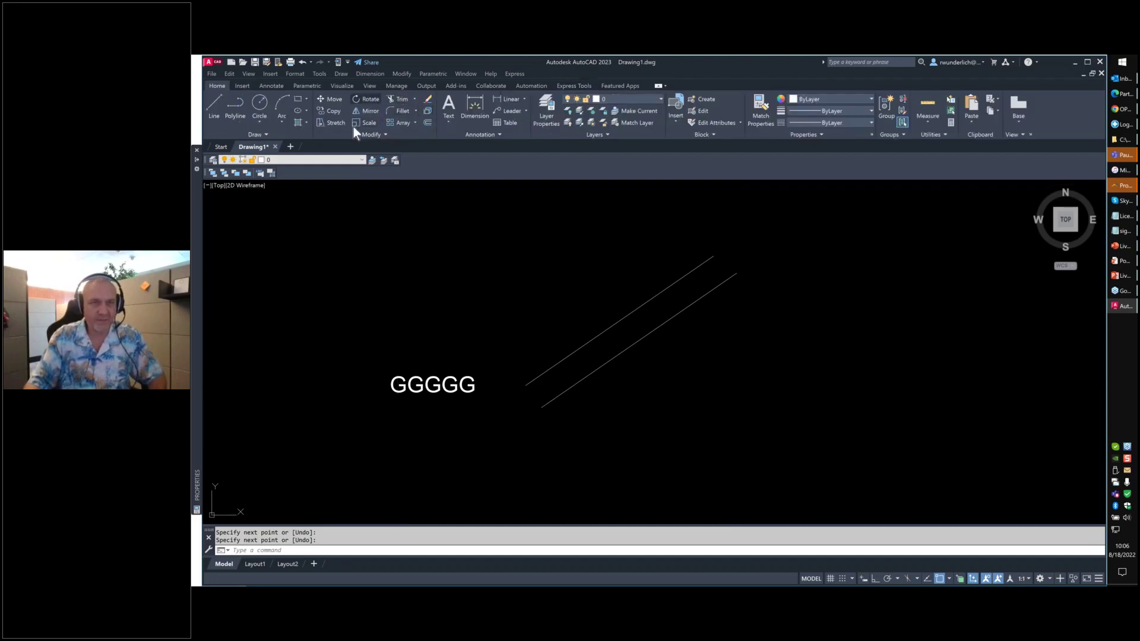
pyautogui.click(428, 123)
pyautogui.click(634, 349)
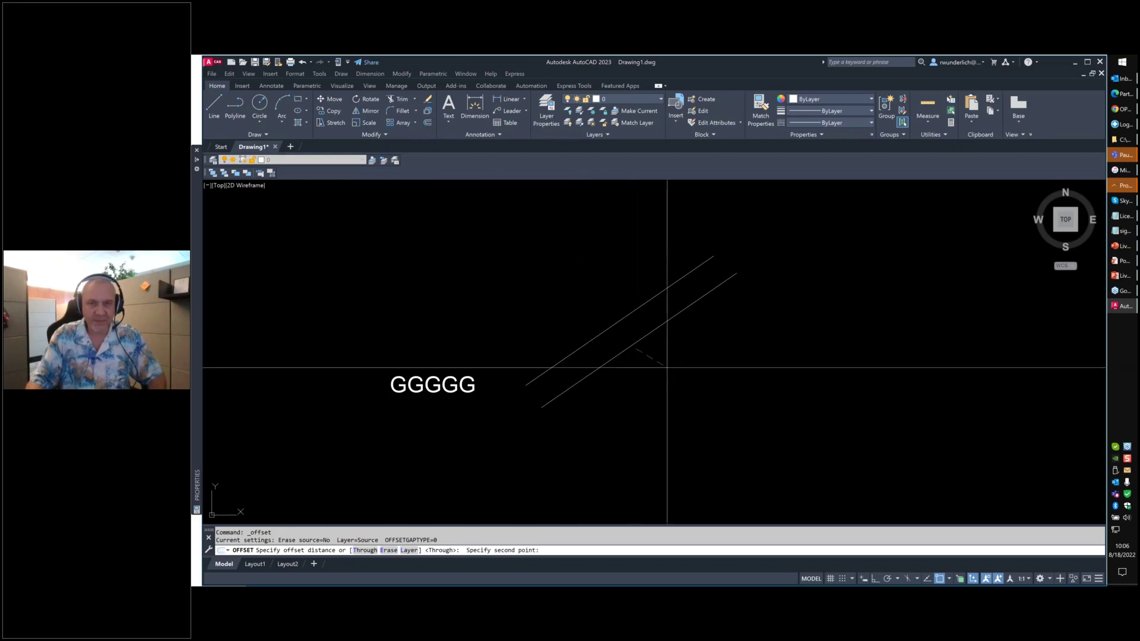
pyautogui.click(667, 389)
pyautogui.click(648, 336)
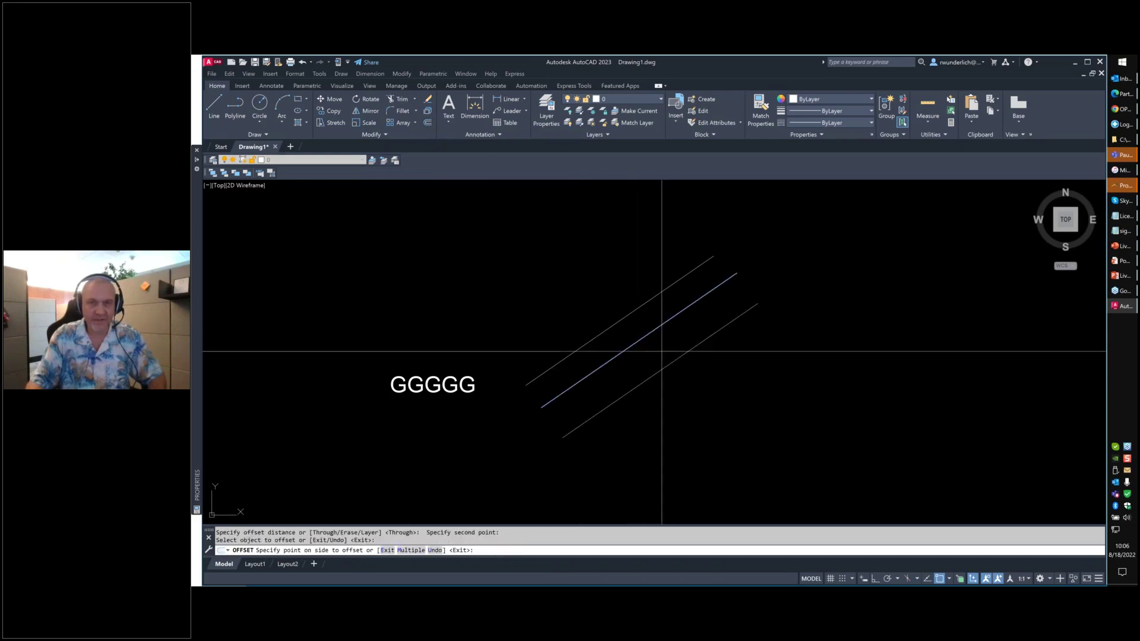
pyautogui.click(701, 400)
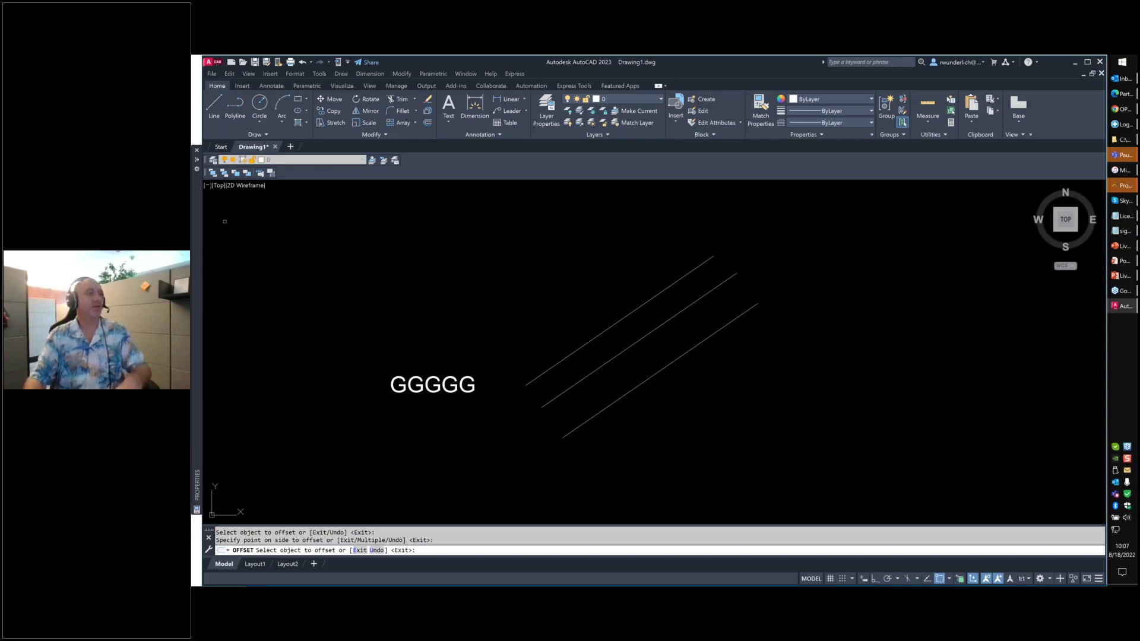
# - Close AutoCAD and switch to the webinar slideshow, advancing past the Q & A slide to the closing contact slide
pyautogui.click(1099, 61)
pyautogui.click(671, 346)
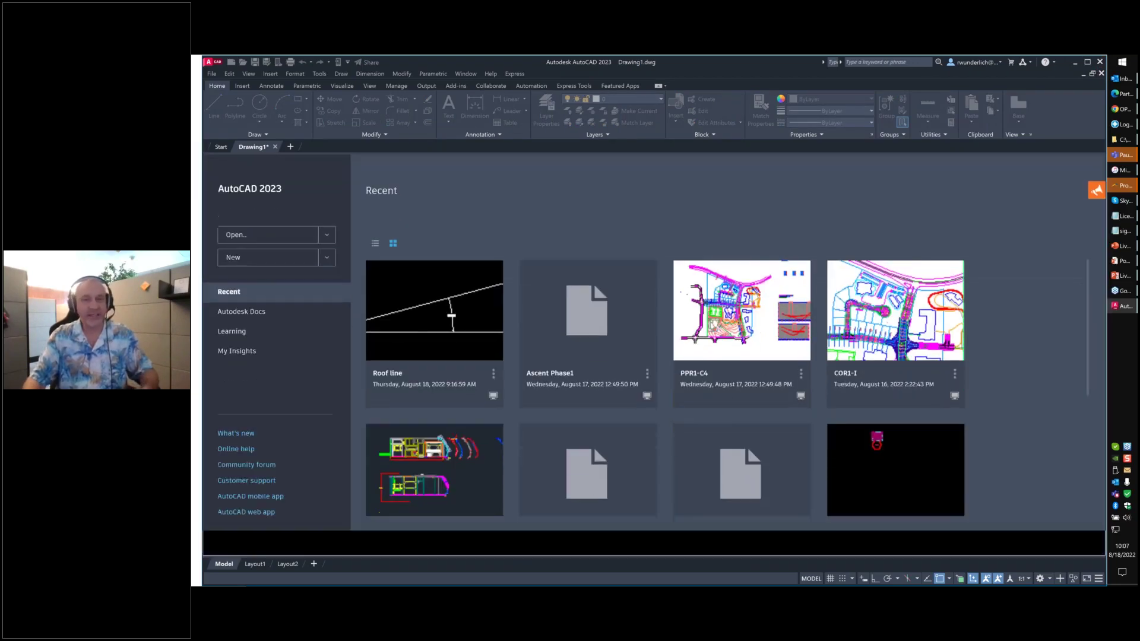
pyautogui.hotkey('alt', 'Tab')
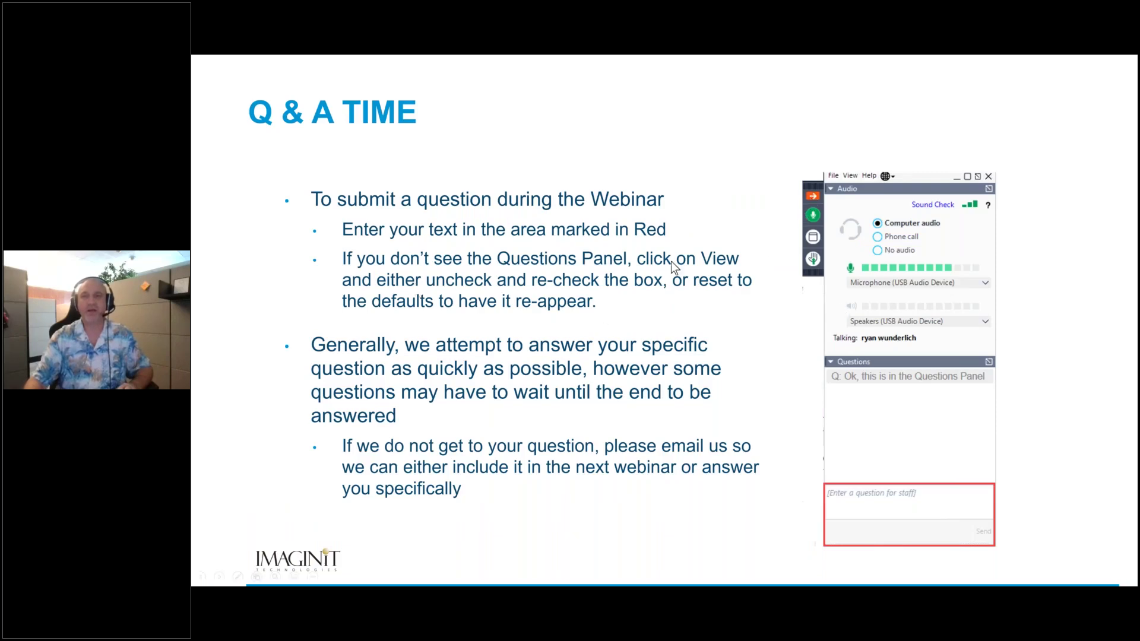
pyautogui.click(655, 207)
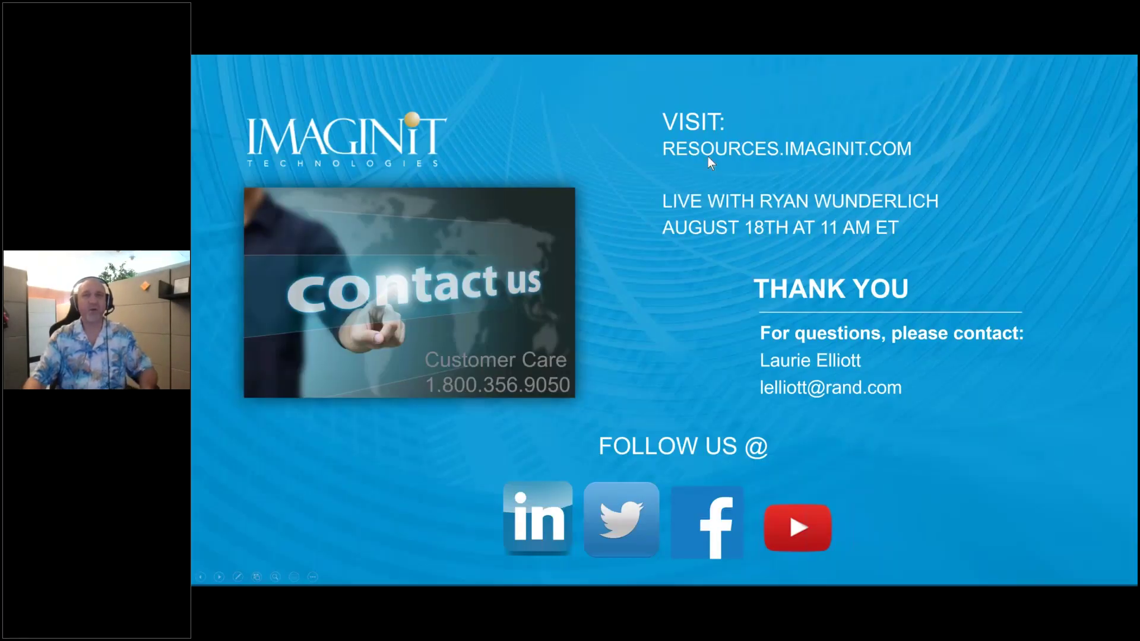